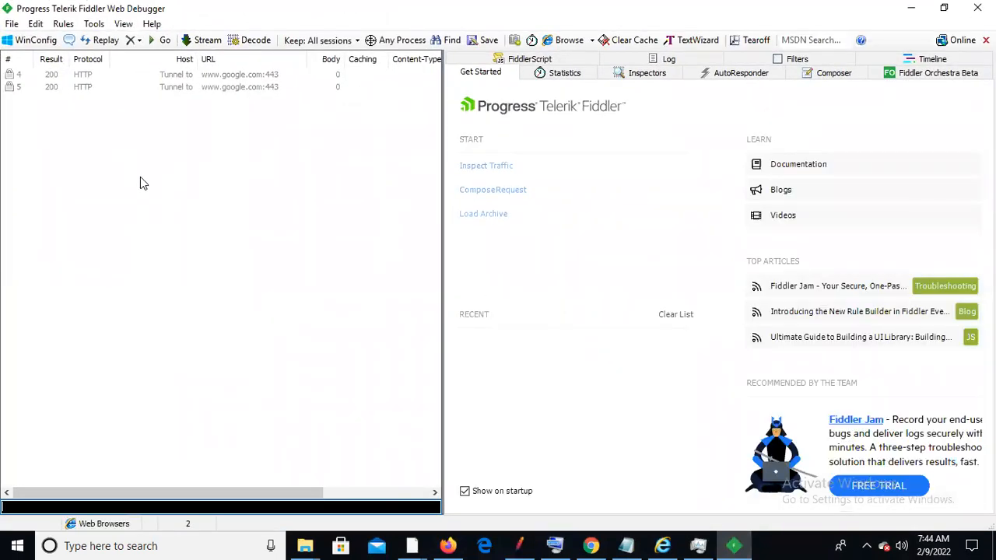
# Remove all captured Fiddler sessions and bring the Zero Bank page in Chrome forward
pyautogui.click(140, 40)
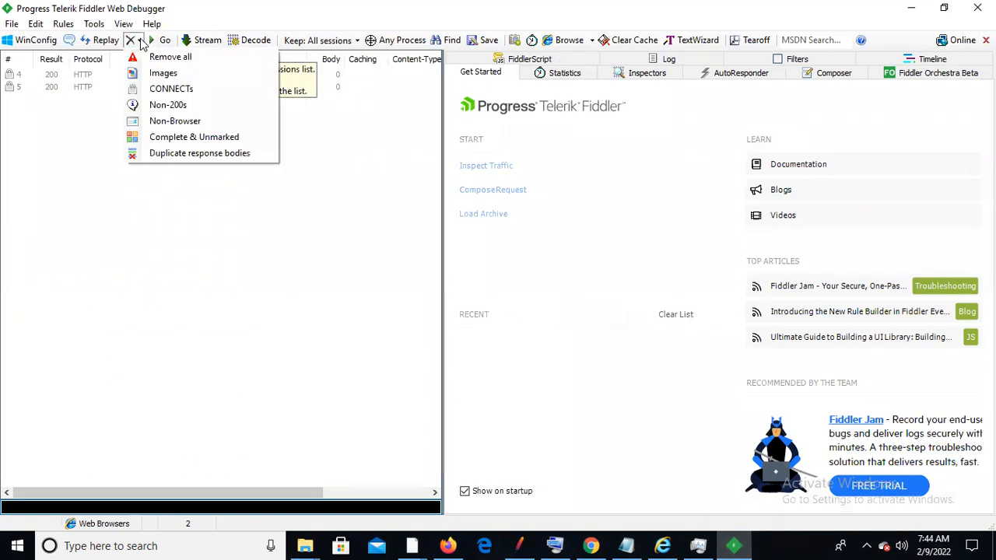
pyautogui.click(160, 55)
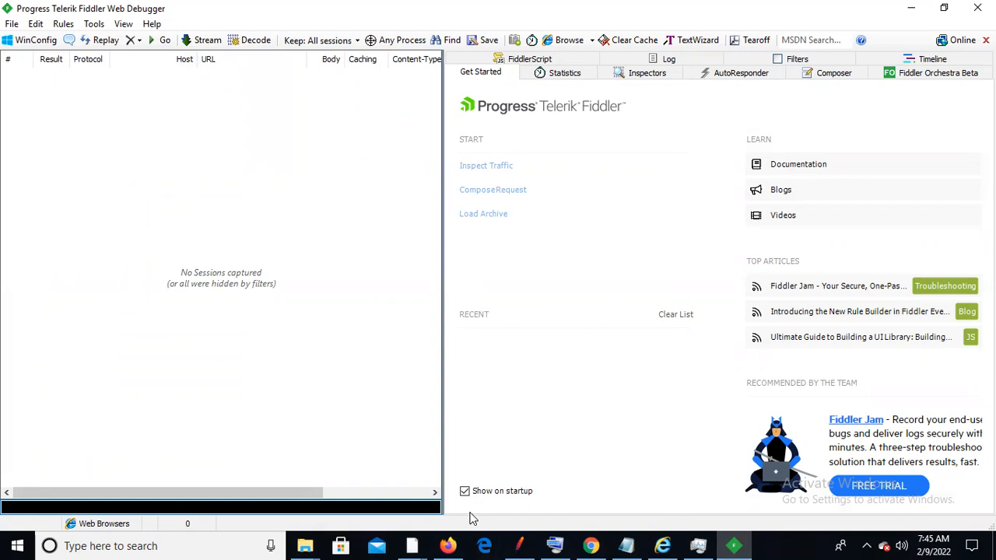
pyautogui.click(592, 545)
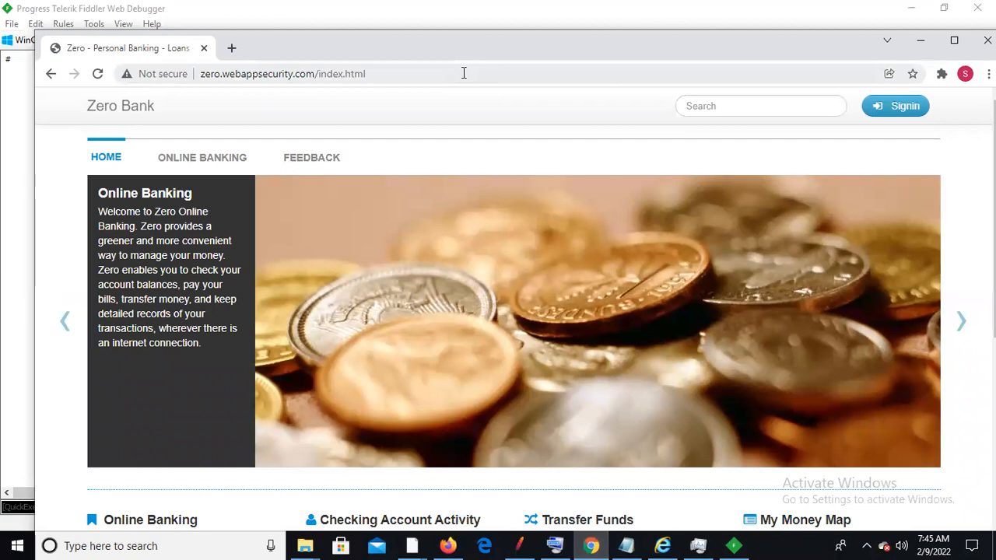
# Turn on Fiddler capturing, reload the Zero Bank home page in Chrome, then minimize Chrome
pyautogui.hotkey('alt', 'Tab')
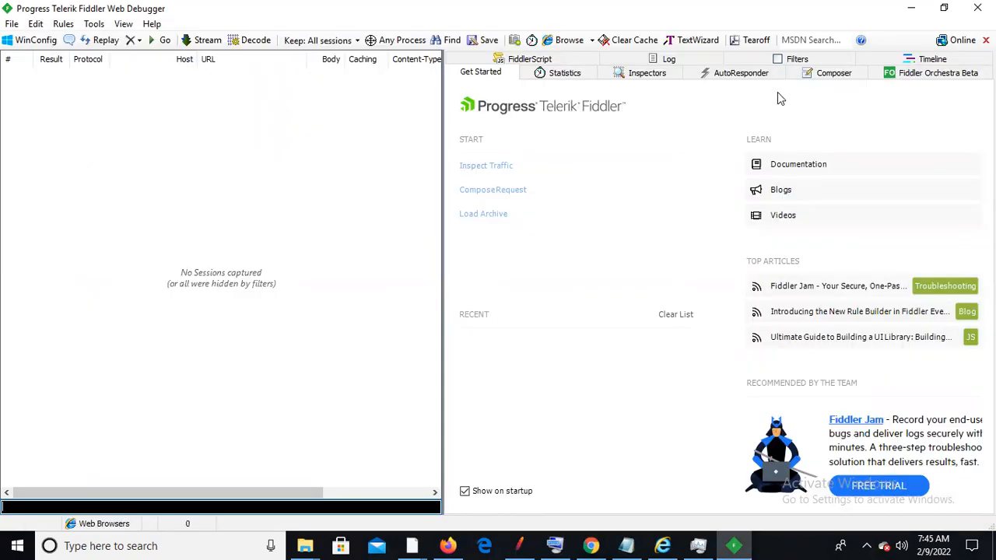
pyautogui.click(23, 523)
pyautogui.hotkey('alt', 'Tab')
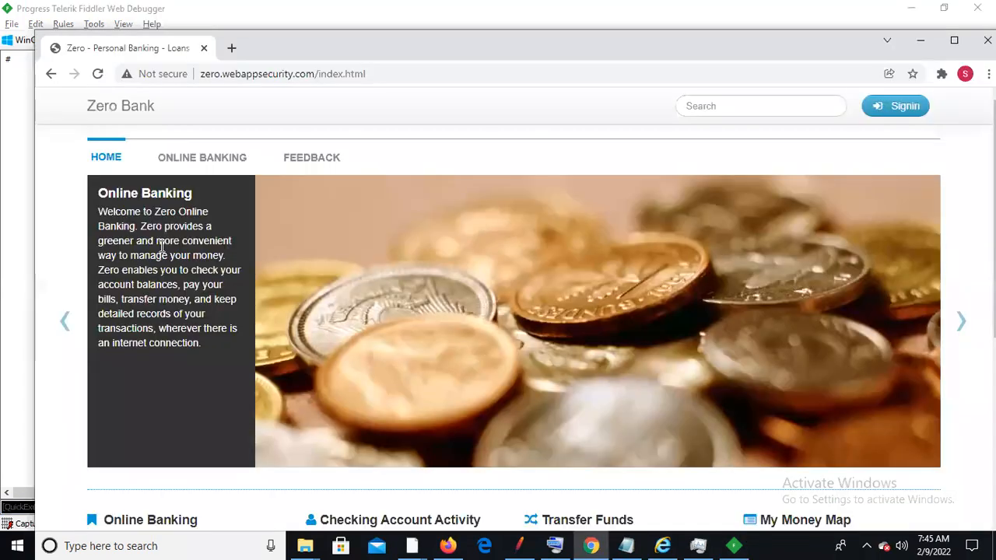
pyautogui.click(390, 73)
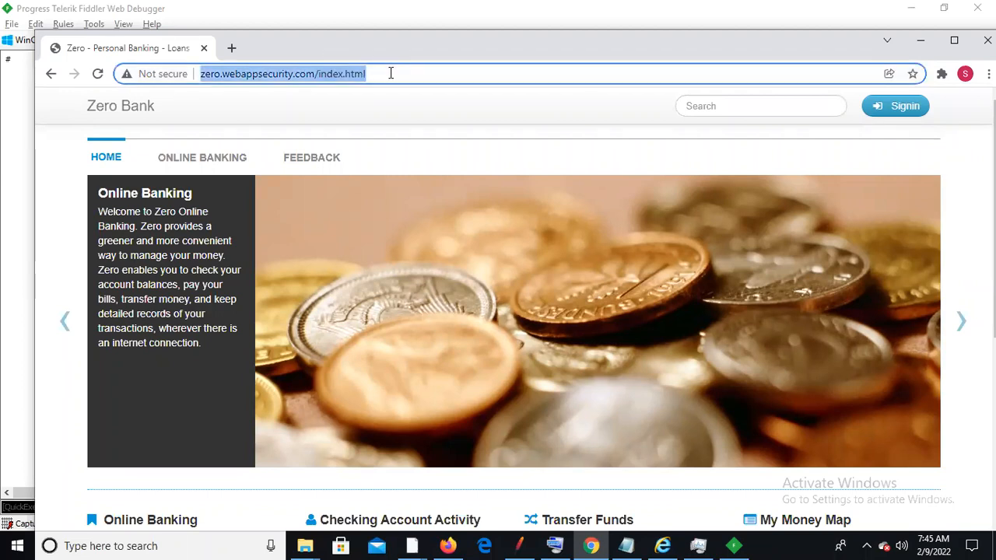
pyautogui.press('Return')
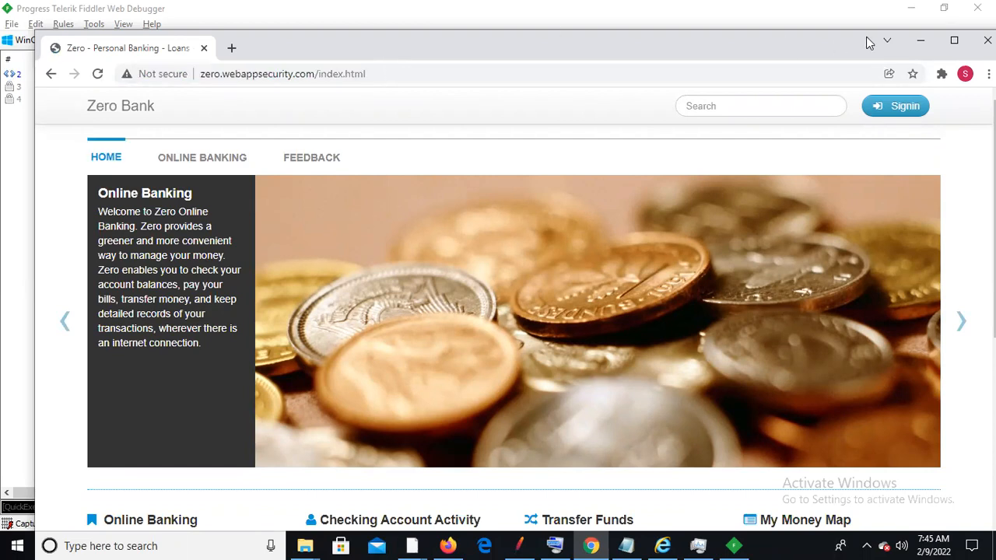
pyautogui.click(920, 43)
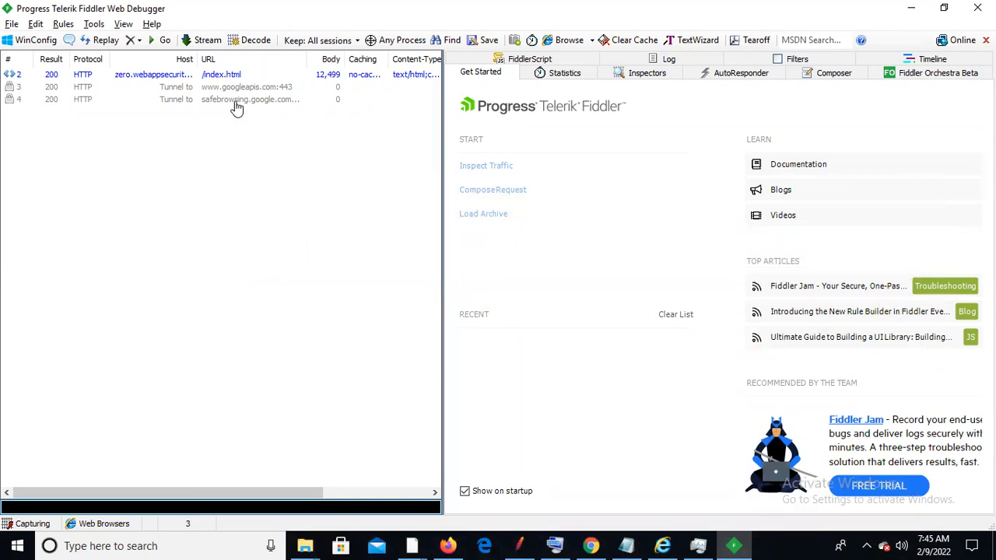
# Remove the googleapis and safebrowsing tunnel sessions, keeping only the /index.html session
pyautogui.click(182, 92)
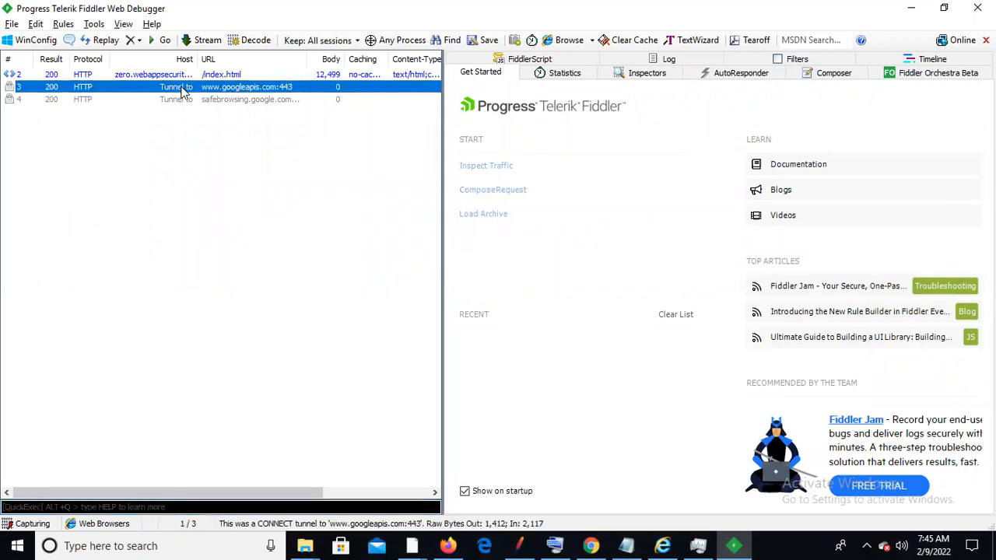
pyautogui.hotkey('shift', 'Down')
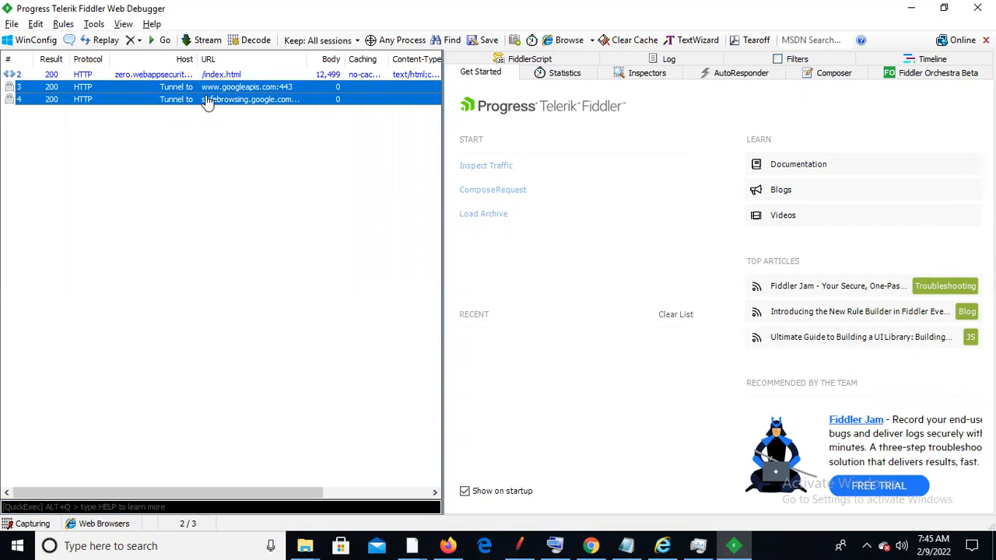
pyautogui.rightClick(202, 98)
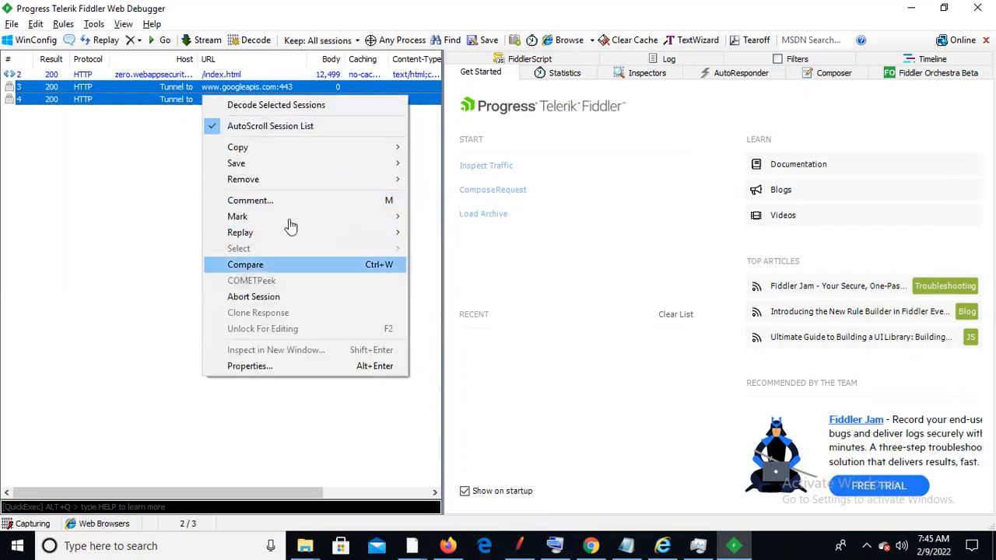
pyautogui.moveTo(293, 186)
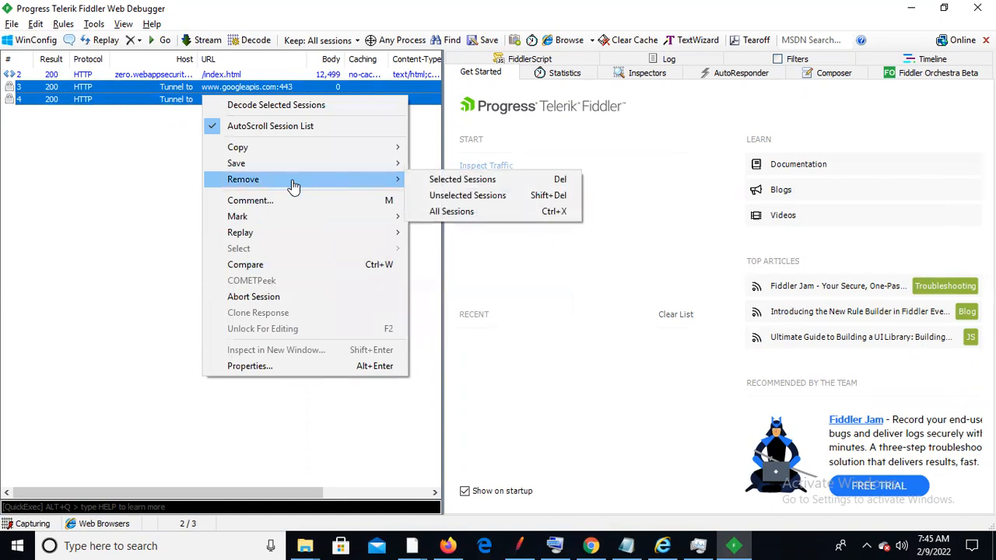
pyautogui.click(476, 180)
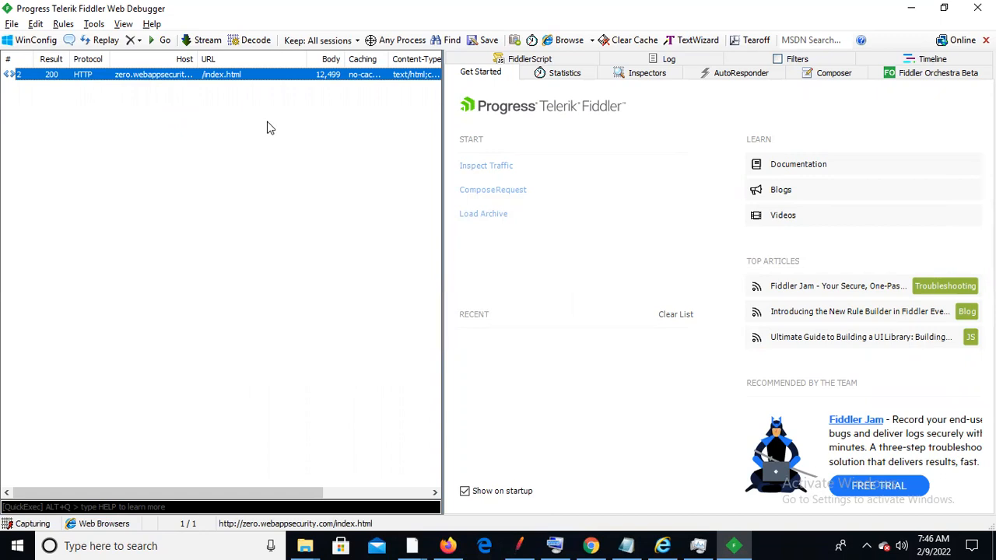
pyautogui.press('m')
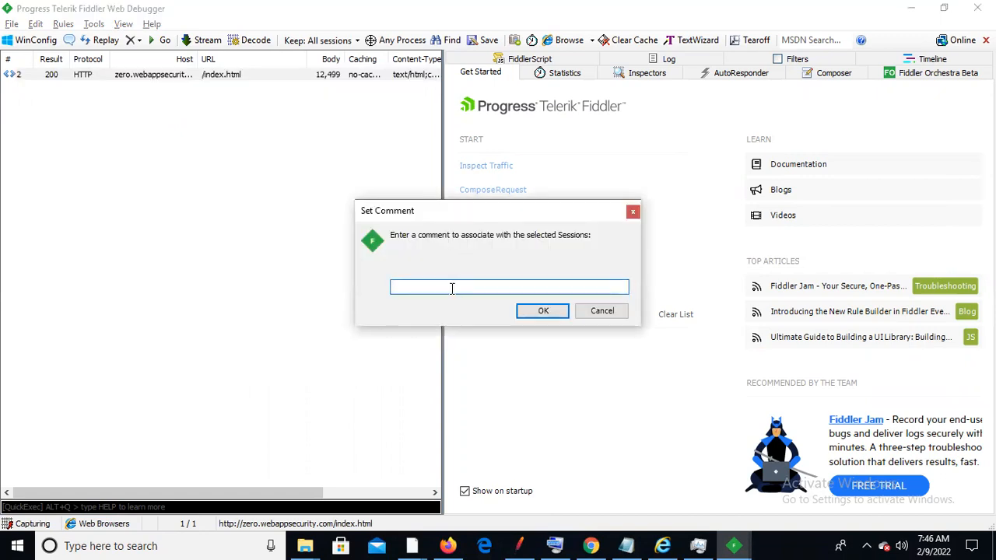
# Comment the /index.html session as 'Launch' and scroll over to its Comments column
pyautogui.write('Laun')
pyautogui.click(555, 543)
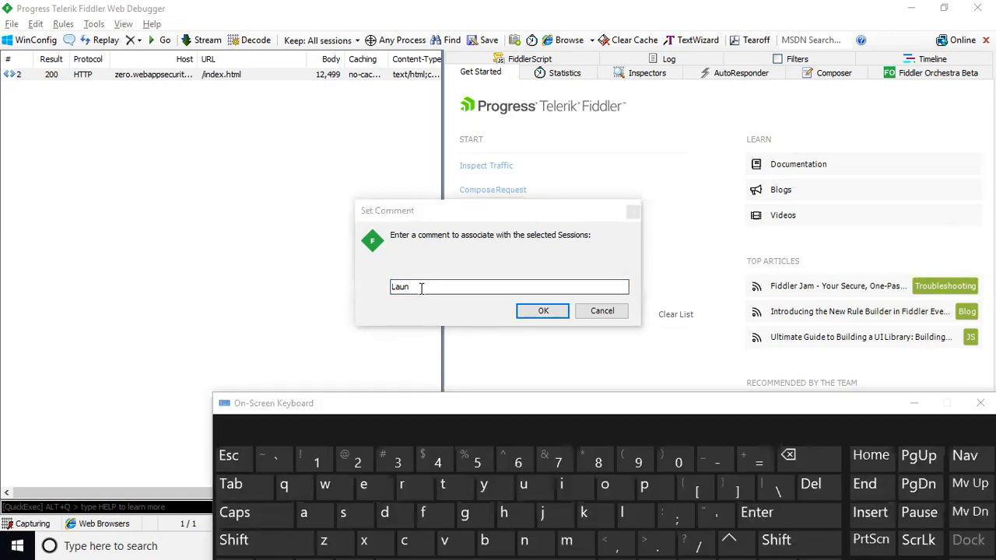
pyautogui.click(421, 289)
pyautogui.click(406, 540)
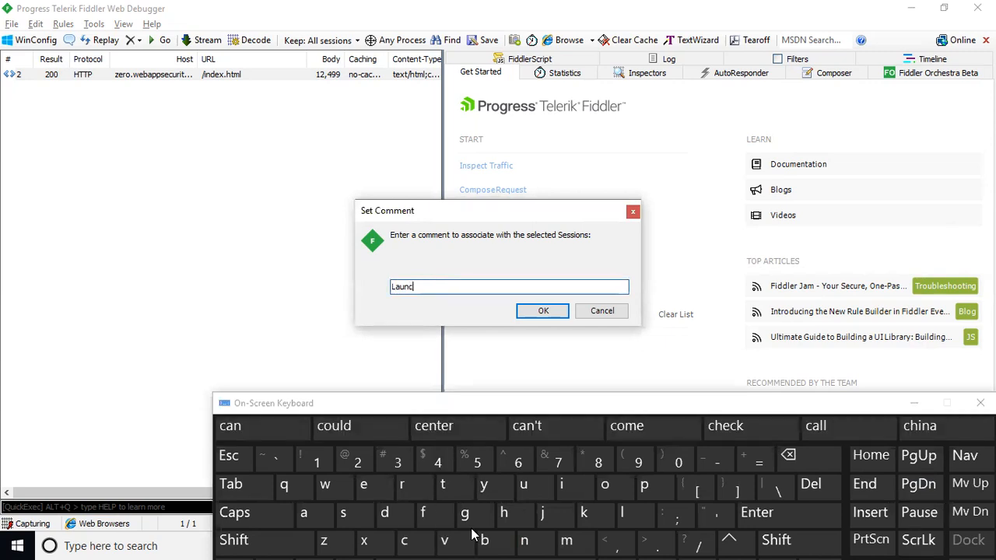
pyautogui.click(503, 513)
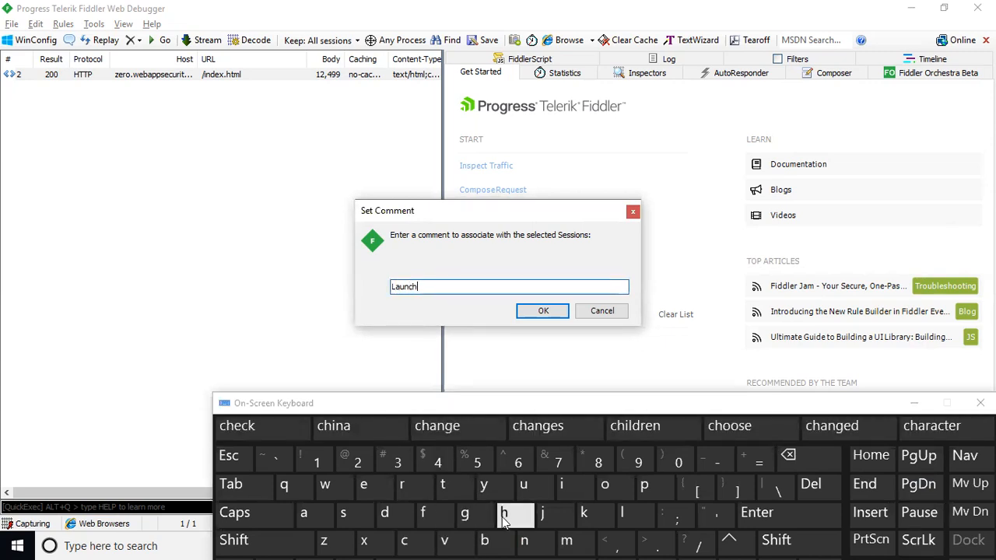
pyautogui.click(538, 311)
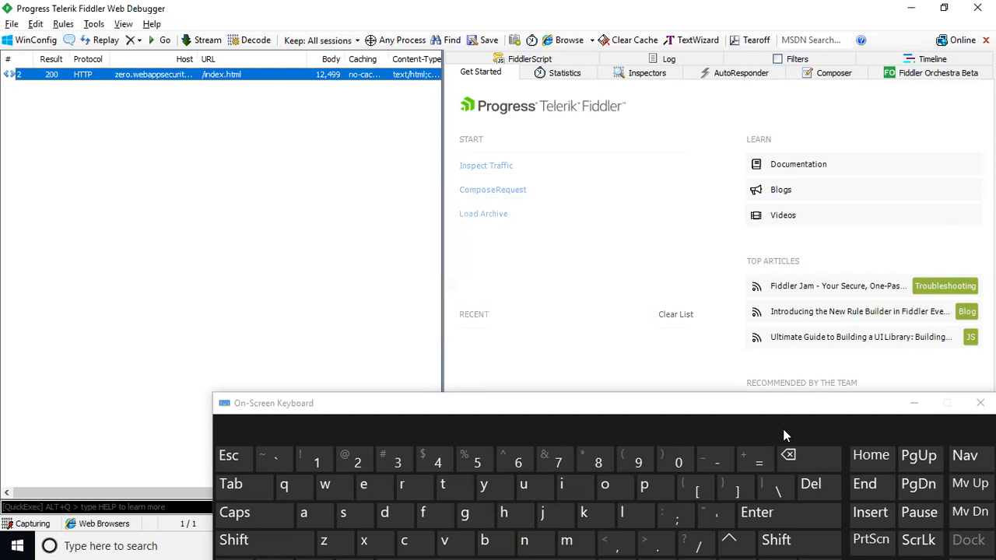
pyautogui.click(915, 403)
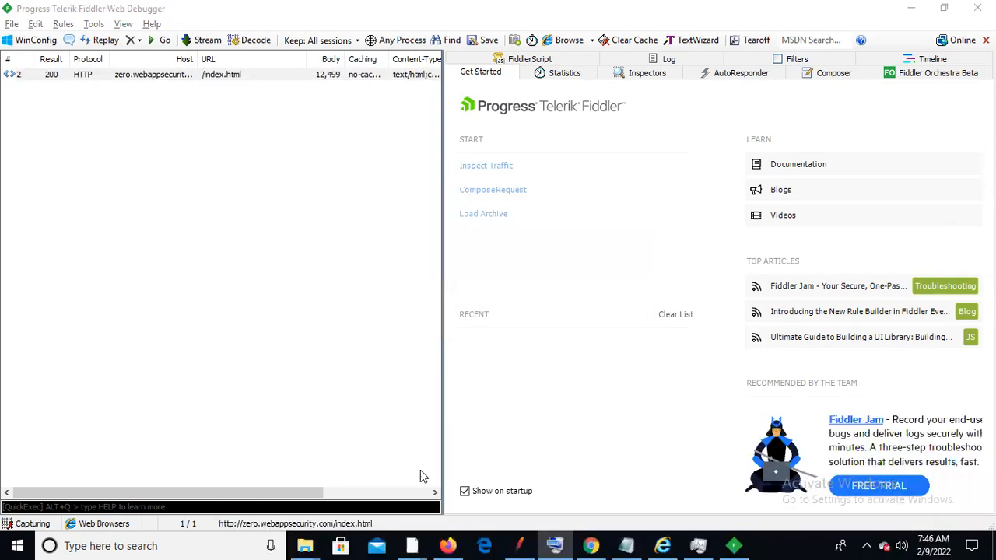
pyautogui.moveTo(280, 492); pyautogui.dragTo(420, 492)
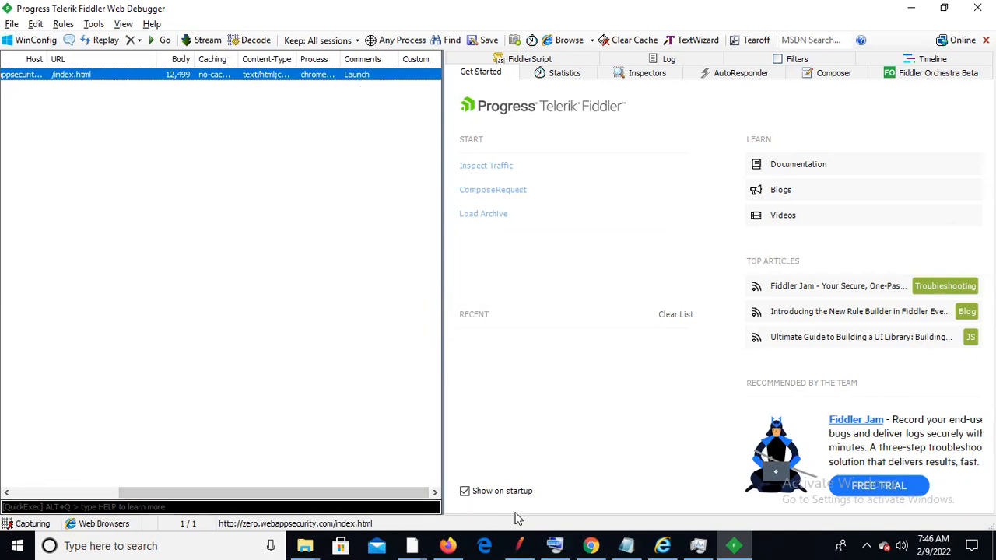
# Sign in to Zero Bank in Chrome with the login and password, then return to Fiddler
pyautogui.click(591, 545)
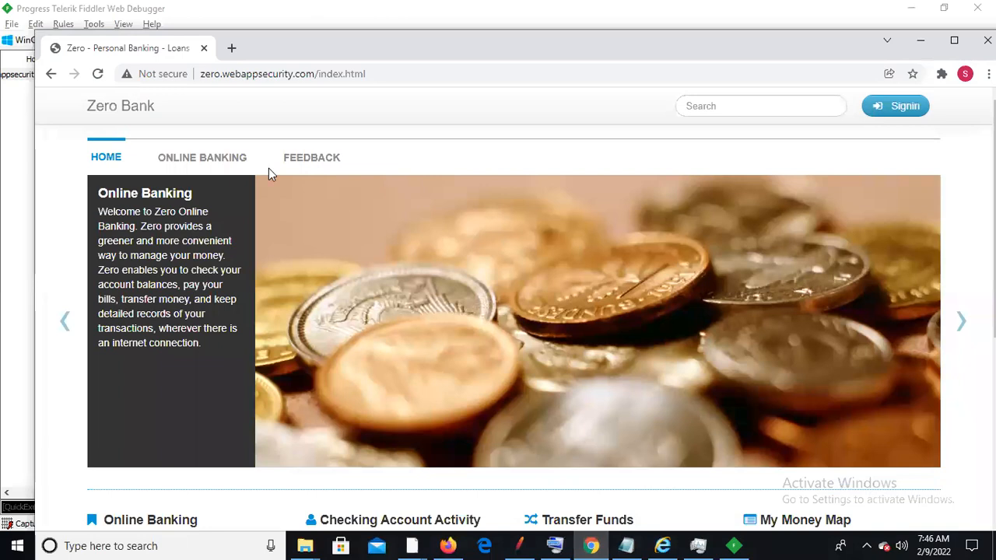
pyautogui.click(902, 113)
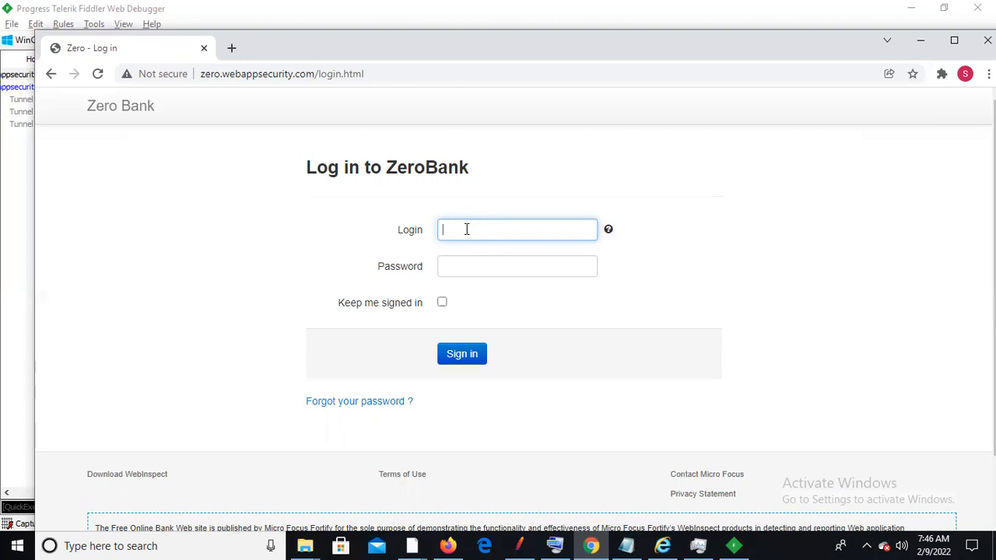
pyautogui.write('username')
pyautogui.press('Tab')
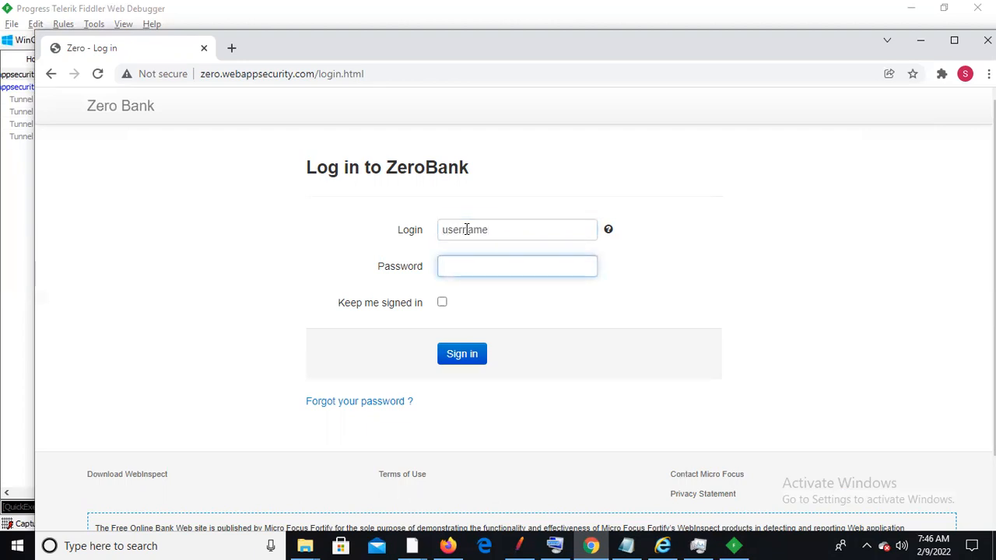
pyautogui.write('password')
pyautogui.click(459, 356)
pyautogui.click(460, 356)
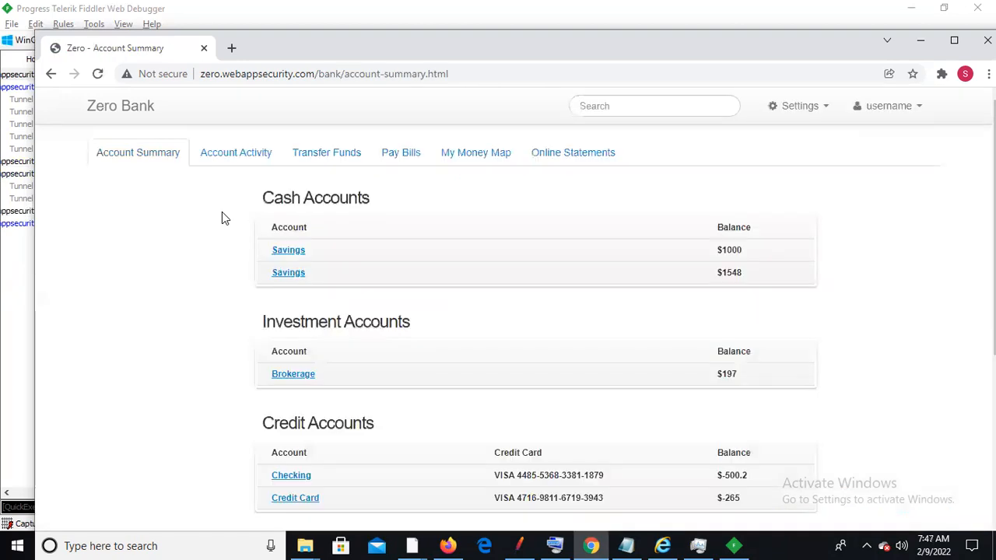
pyautogui.hotkey('alt', 'Tab')
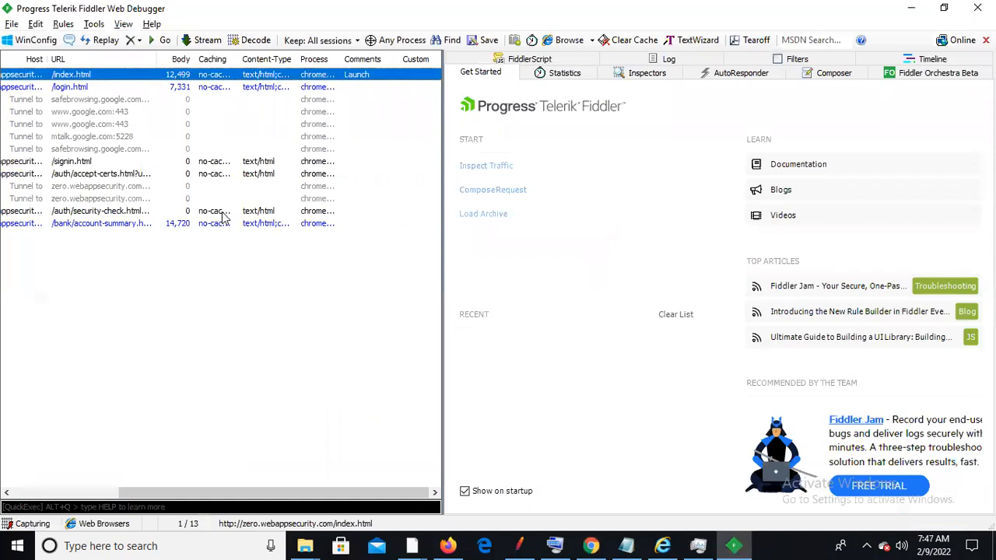
# Delete the /login.html and tunnel sessions, then widen the Caching column to show full cache-control values
pyautogui.click(91, 88)
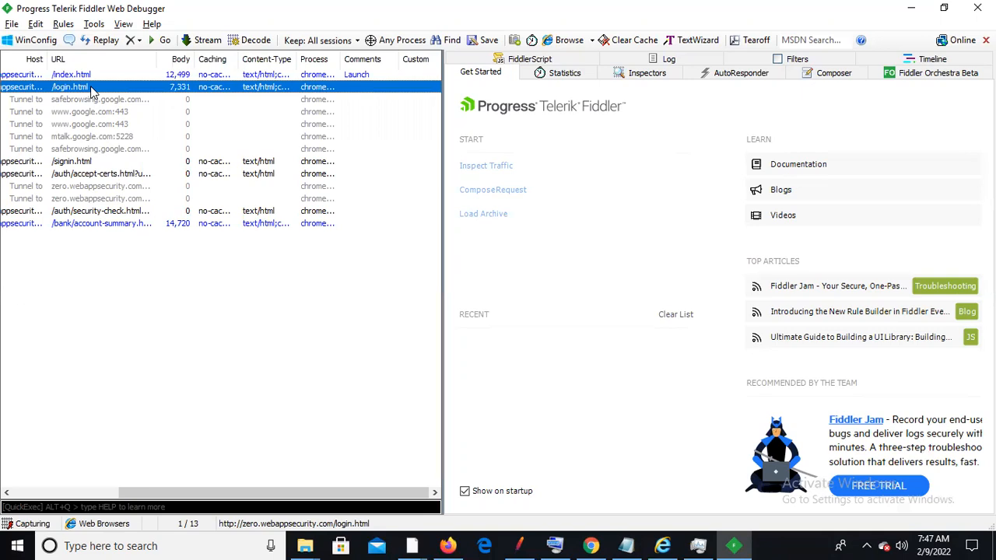
pyautogui.hotkey('shift', 'Down')
pyautogui.hotkey('shift', 'Down')
pyautogui.hotkey('shift', 'Down')
pyautogui.hotkey('shift', 'Down')
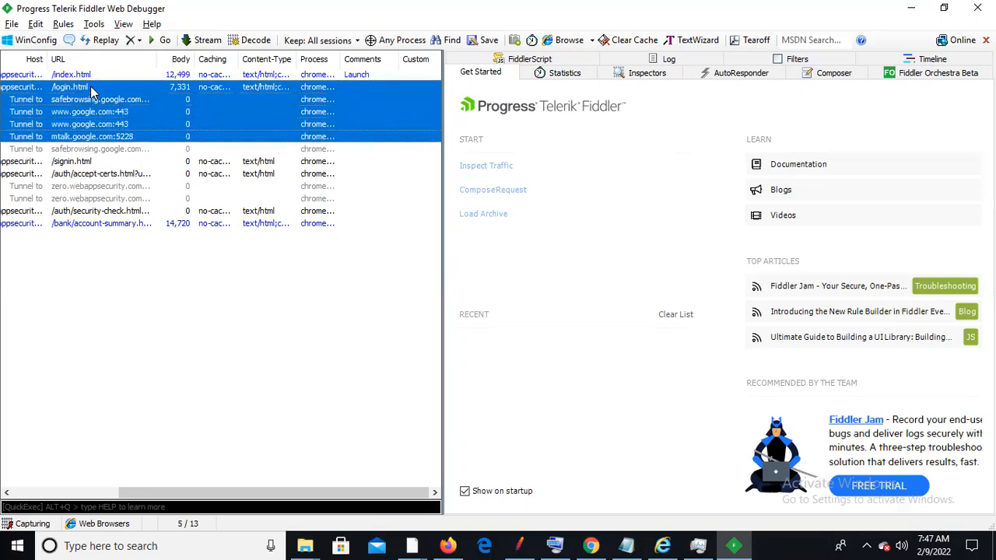
pyautogui.hotkey('shift', 'Down')
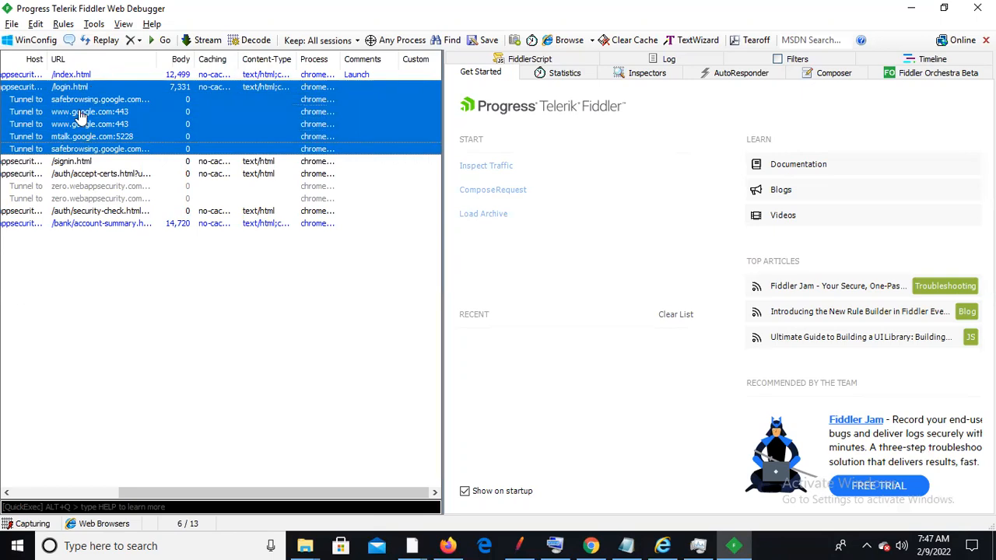
pyautogui.click(140, 39)
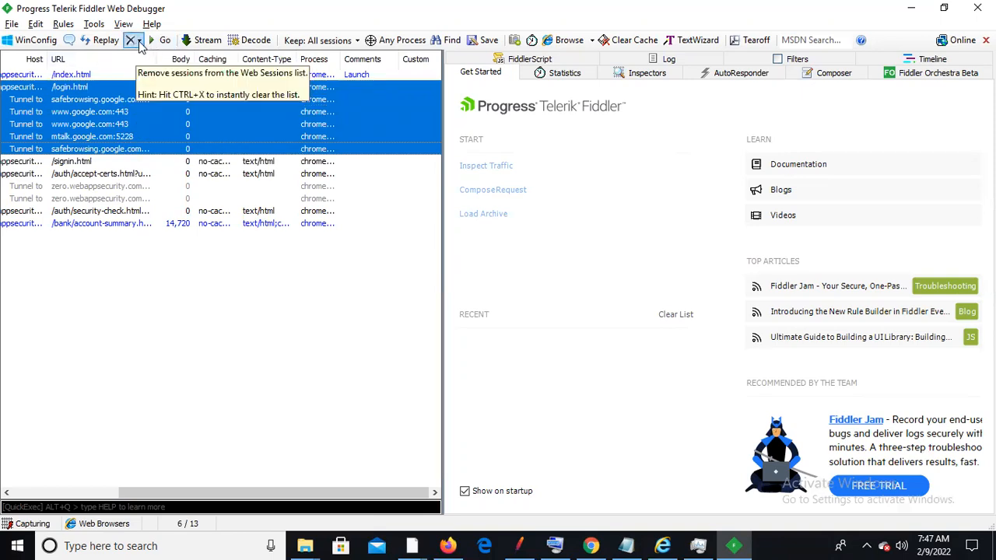
pyautogui.click(139, 41)
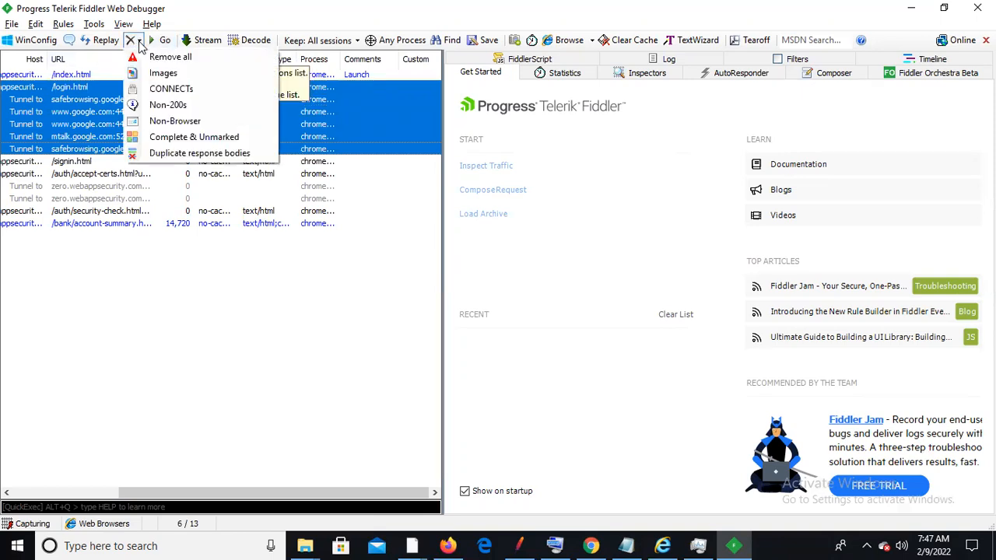
pyautogui.rightClick(74, 122)
pyautogui.rightClick(74, 122)
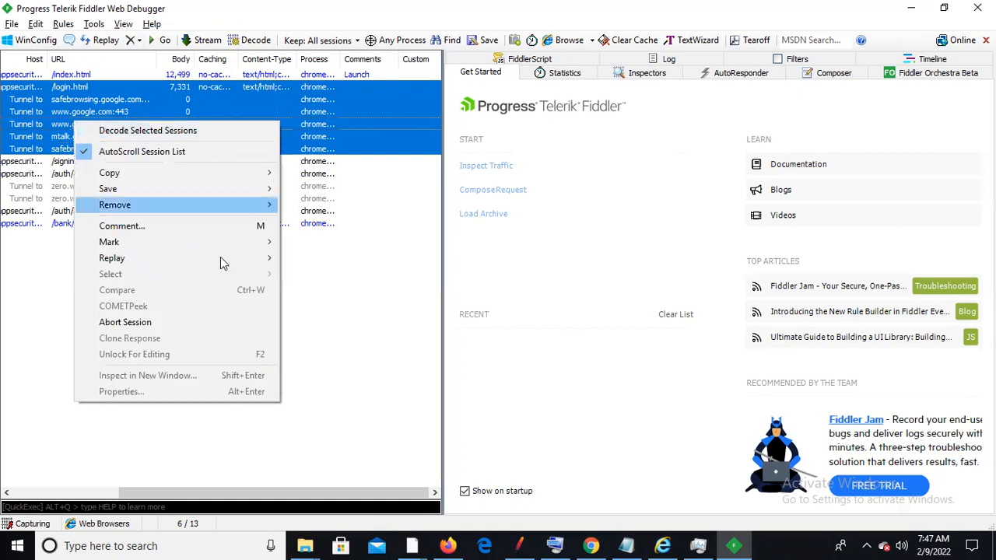
pyautogui.moveTo(222, 204)
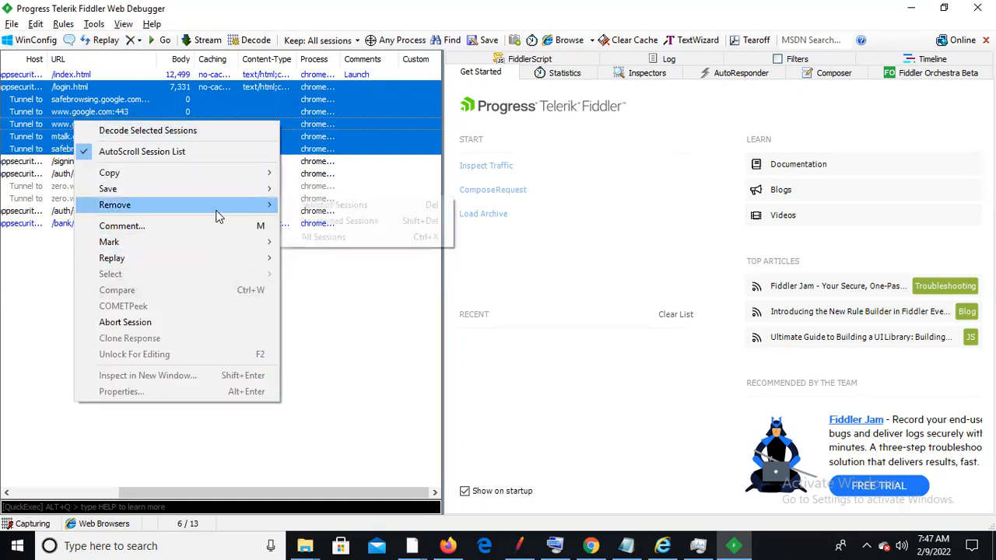
pyautogui.click(327, 205)
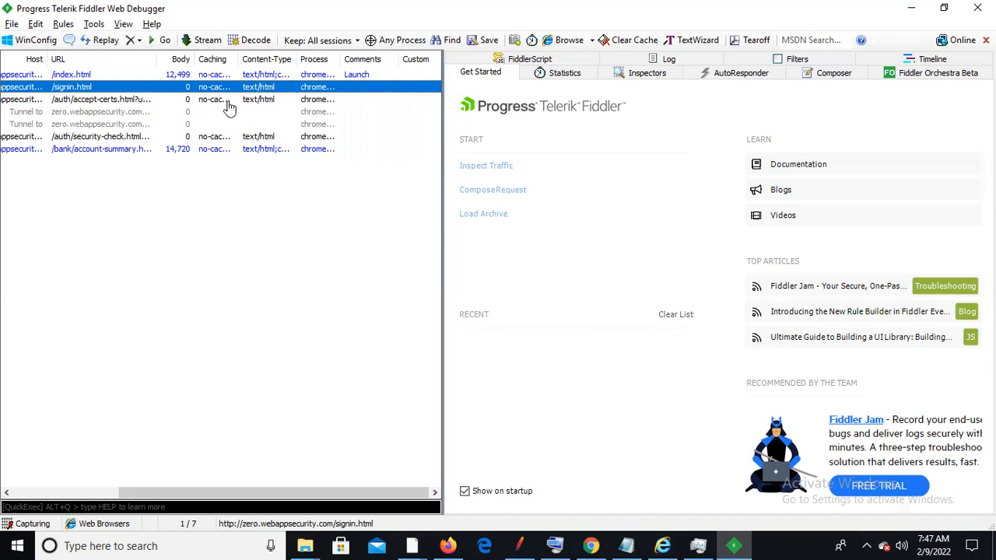
pyautogui.moveTo(237, 53); pyautogui.dragTo(398, 70)
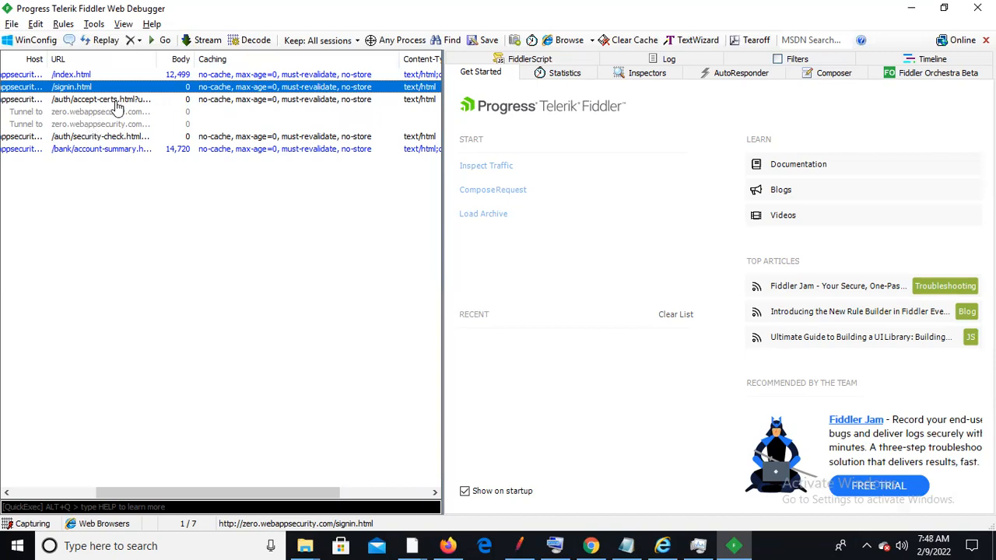
pyautogui.hotkey('shift', 'Down')
pyautogui.hotkey('shift', 'Down')
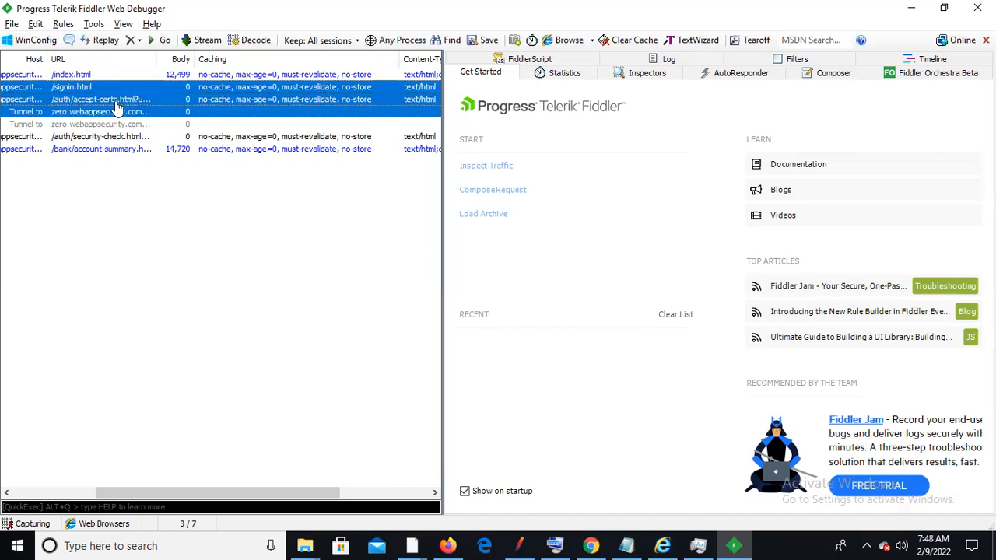
pyautogui.hotkey('shift', 'Down')
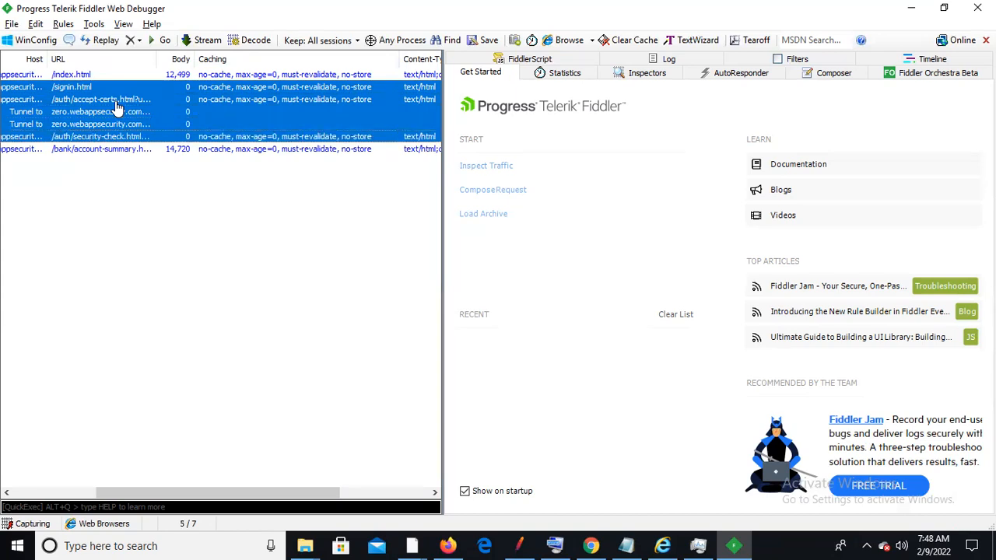
pyautogui.rightClick(115, 107)
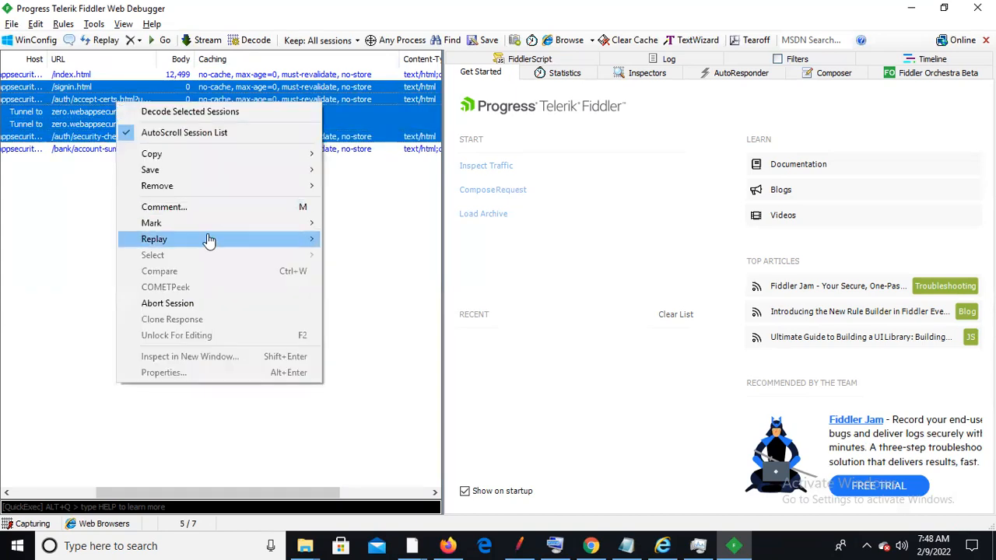
pyautogui.click(176, 195)
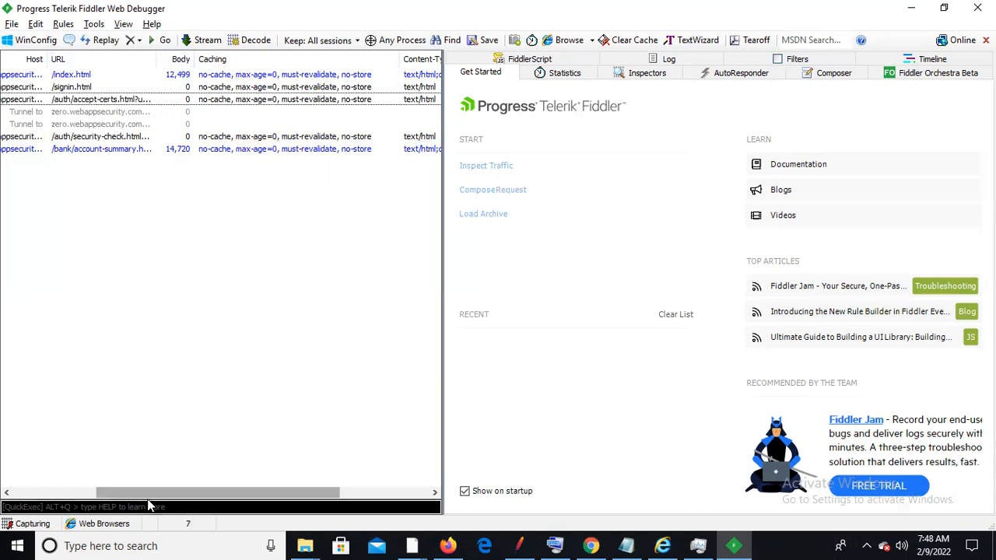
pyautogui.moveTo(151, 495); pyautogui.dragTo(66, 498)
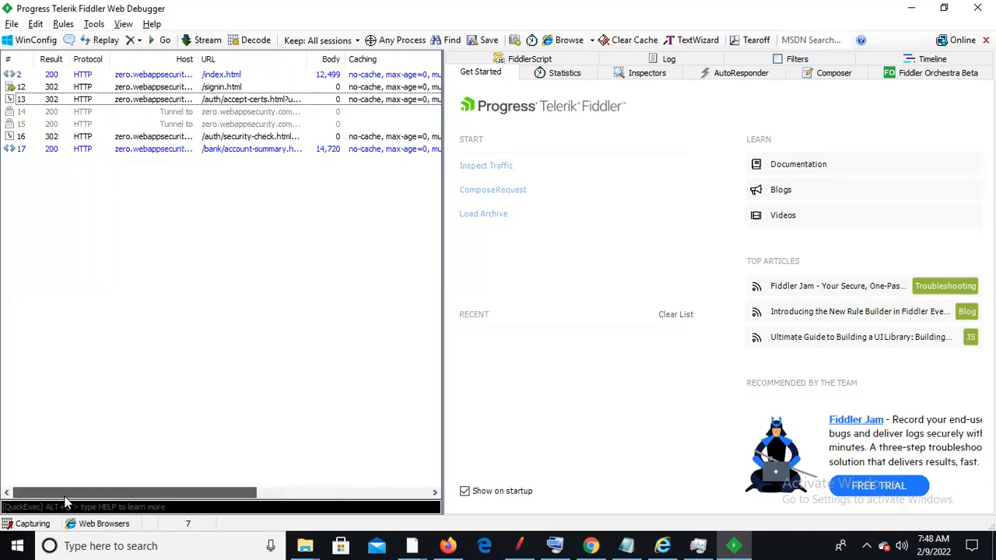
pyautogui.click(176, 115)
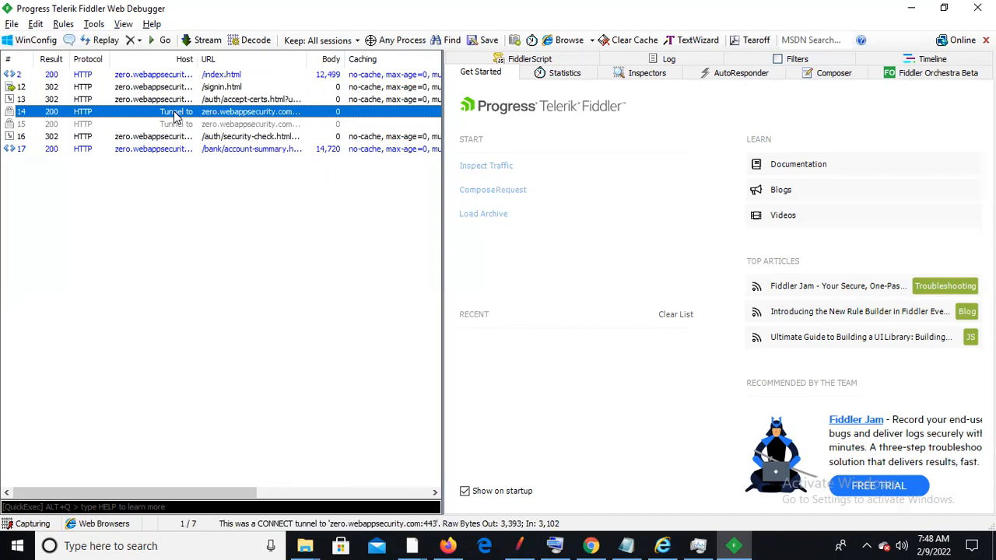
# Remove CONNECT tunnel sessions 14 and 15, then select the /signin.html through account-summary sessions
pyautogui.hotkey('shift', 'Down')
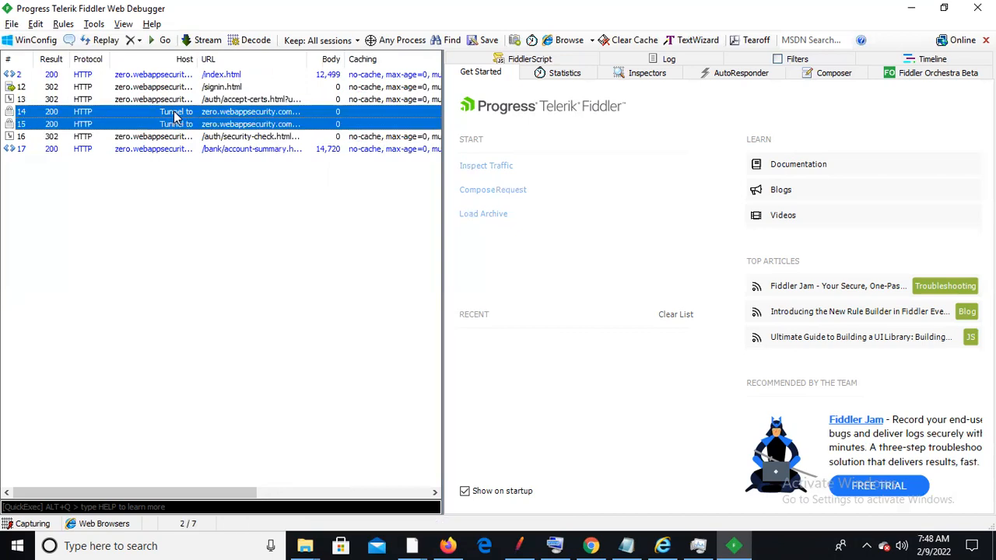
pyautogui.rightClick(175, 114)
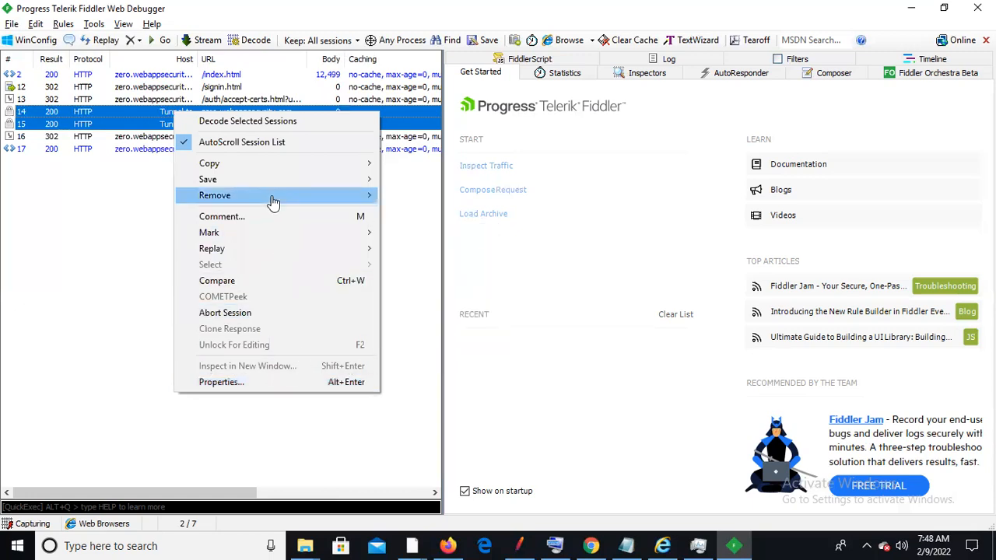
pyautogui.moveTo(271, 198)
pyautogui.click(428, 196)
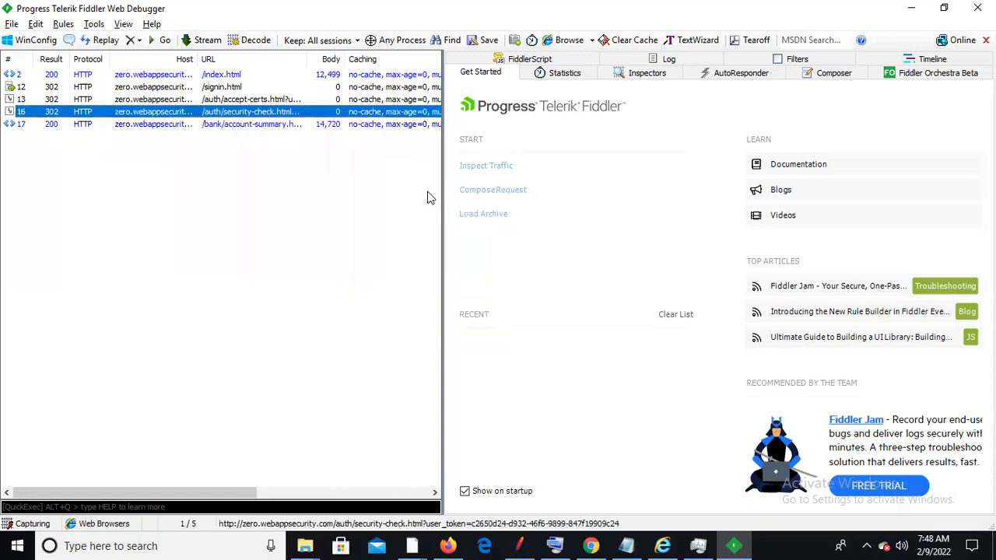
pyautogui.click(170, 87)
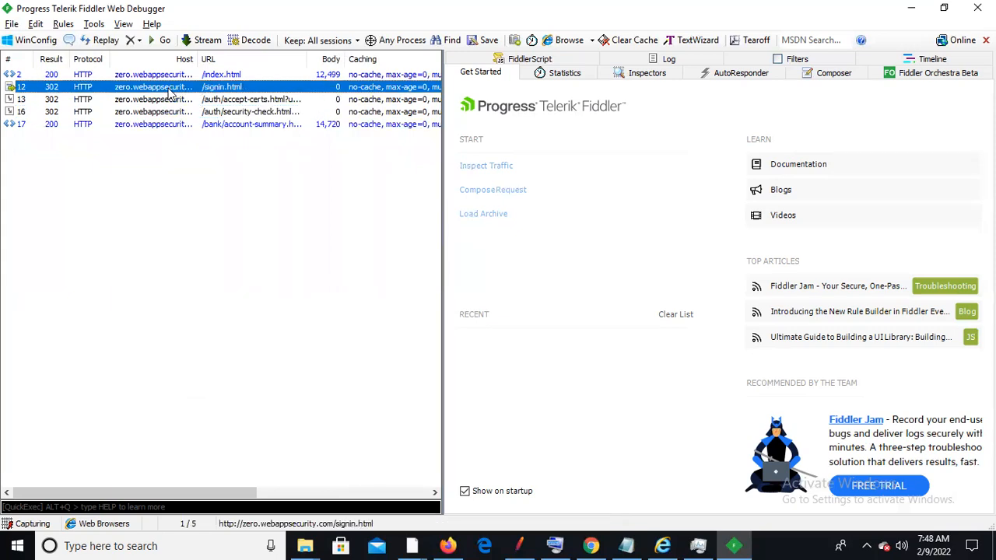
pyautogui.hotkey('shift', 'Down')
pyautogui.hotkey('shift', 'Down')
pyautogui.hotkey('shift', 'Down')
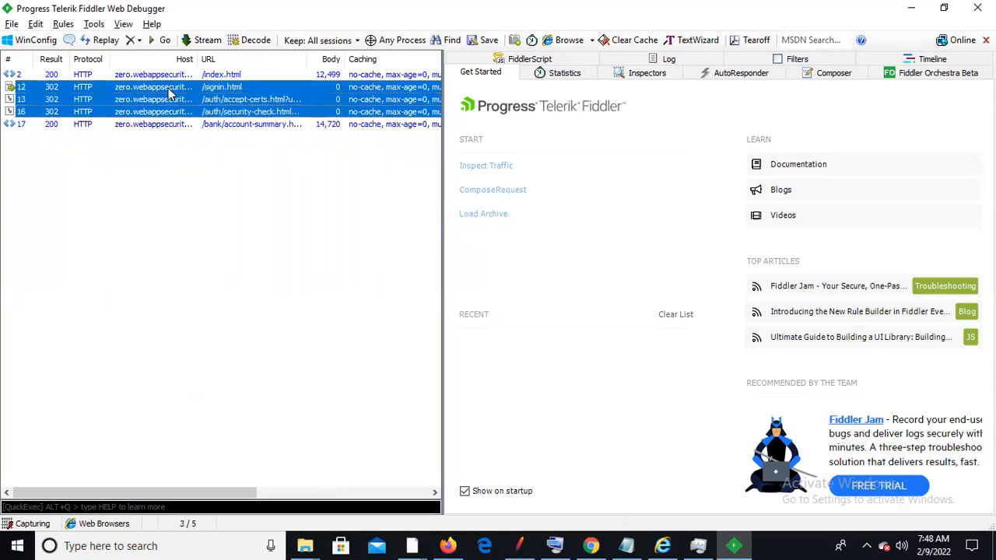
# Add the comment 'login' to sessions 12–17 via the on-screen keyboard, then dismiss the keyboard
pyautogui.rightClick(169, 90)
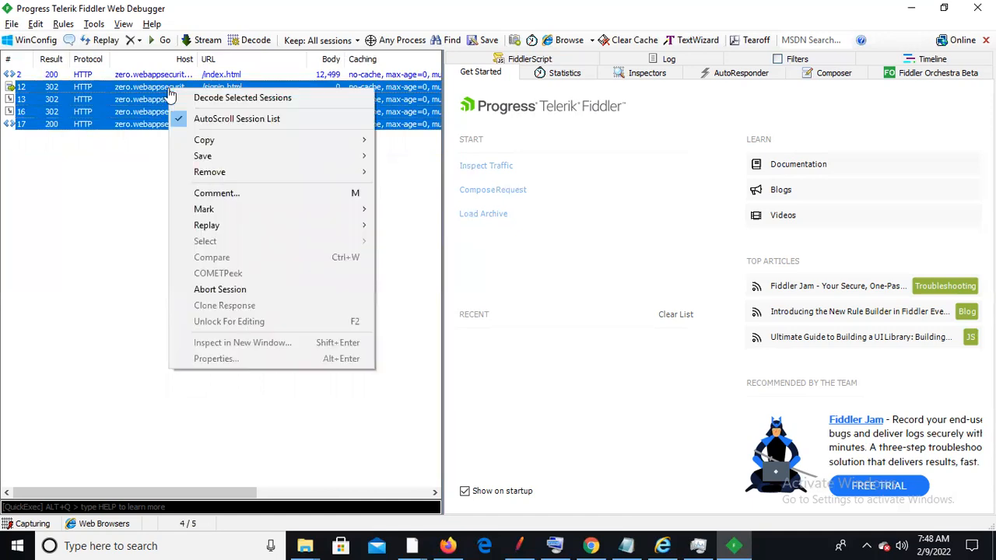
pyautogui.click(274, 199)
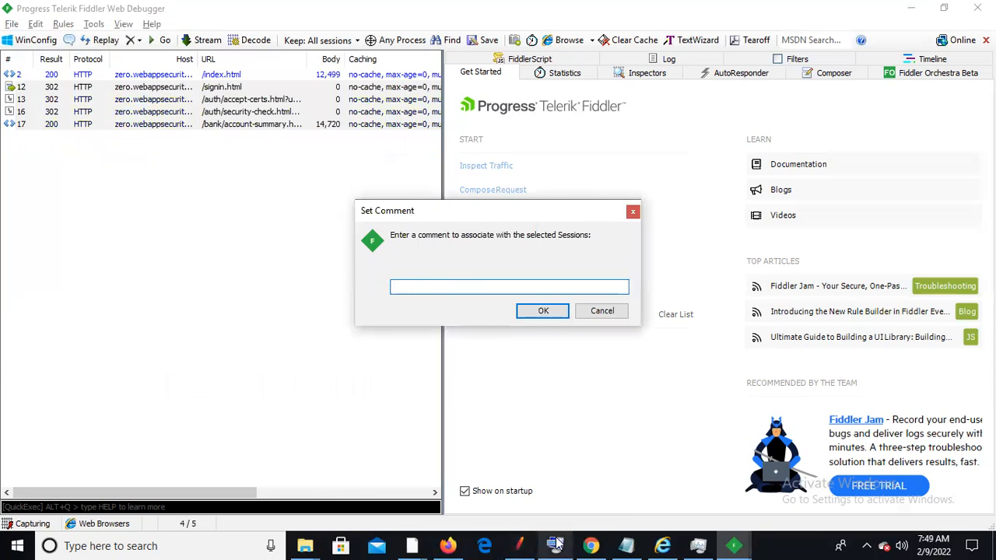
pyautogui.moveTo(556, 542)
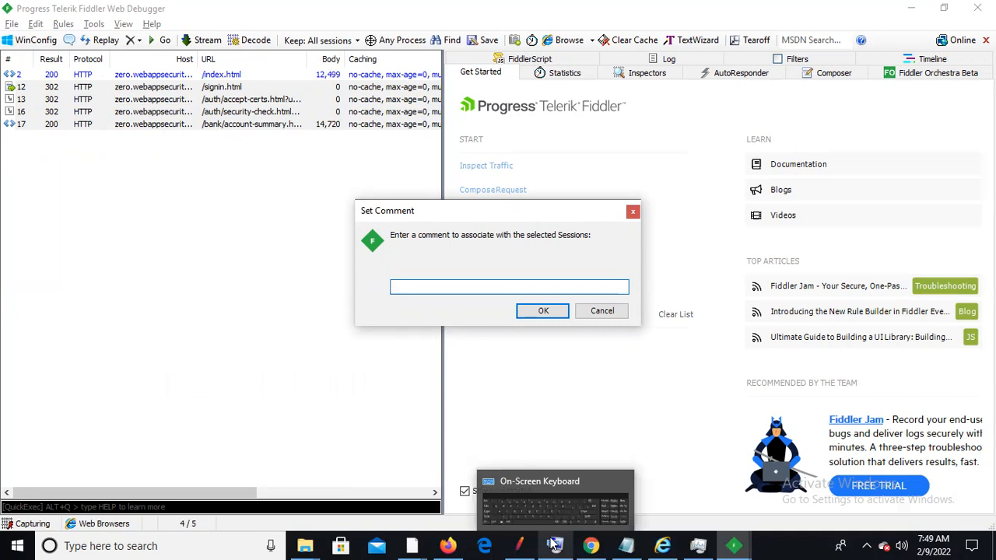
pyautogui.click(558, 519)
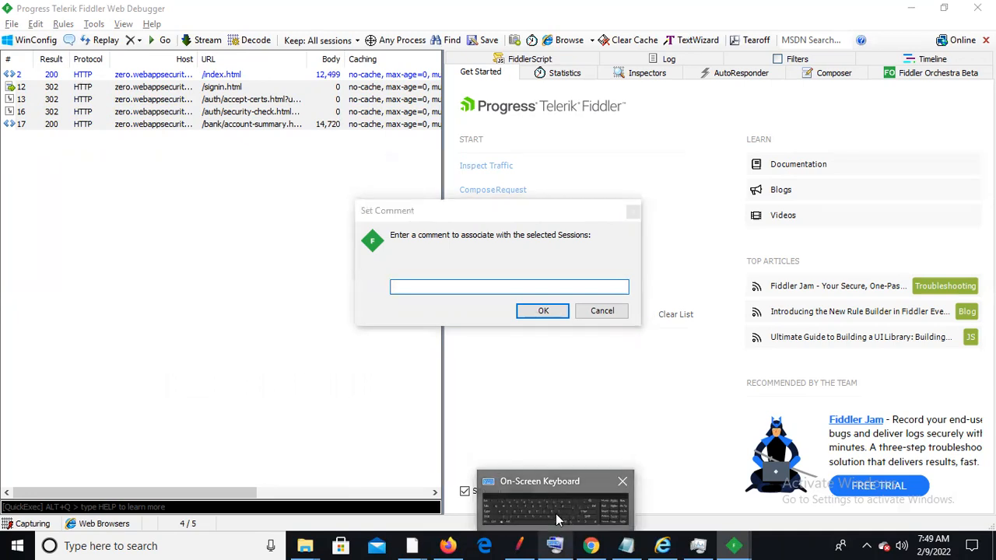
pyautogui.click(459, 287)
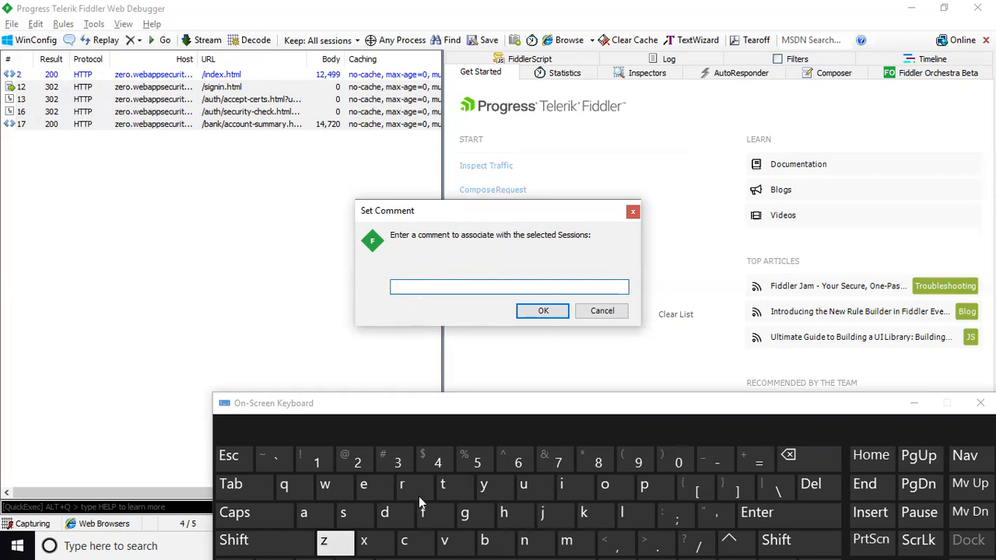
pyautogui.click(621, 512)
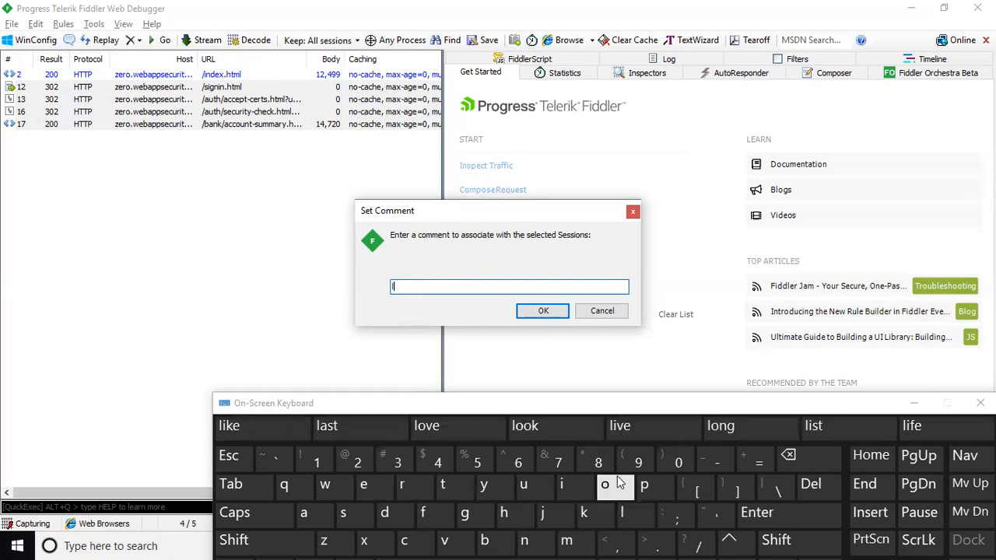
pyautogui.click(604, 484)
pyautogui.click(464, 512)
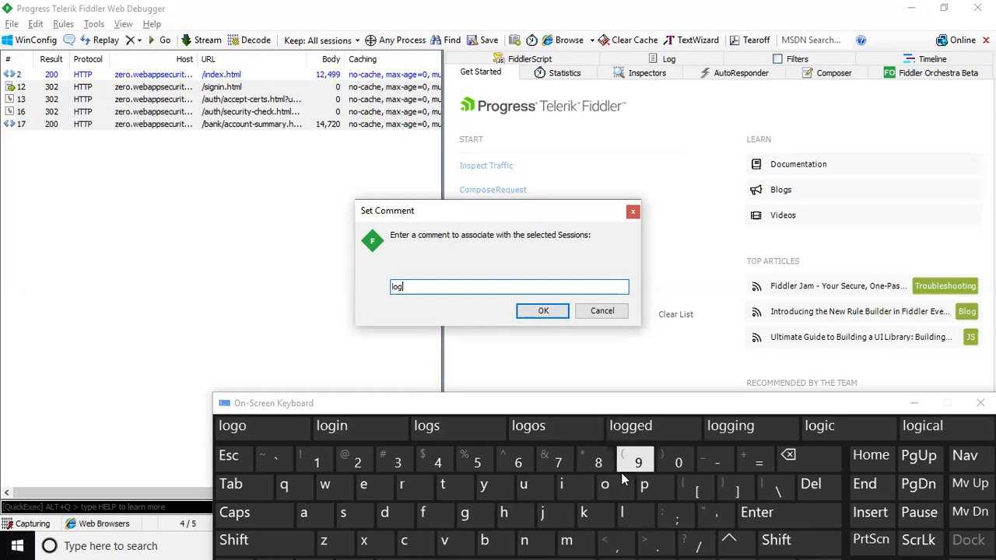
pyautogui.click(560, 484)
pyautogui.click(525, 539)
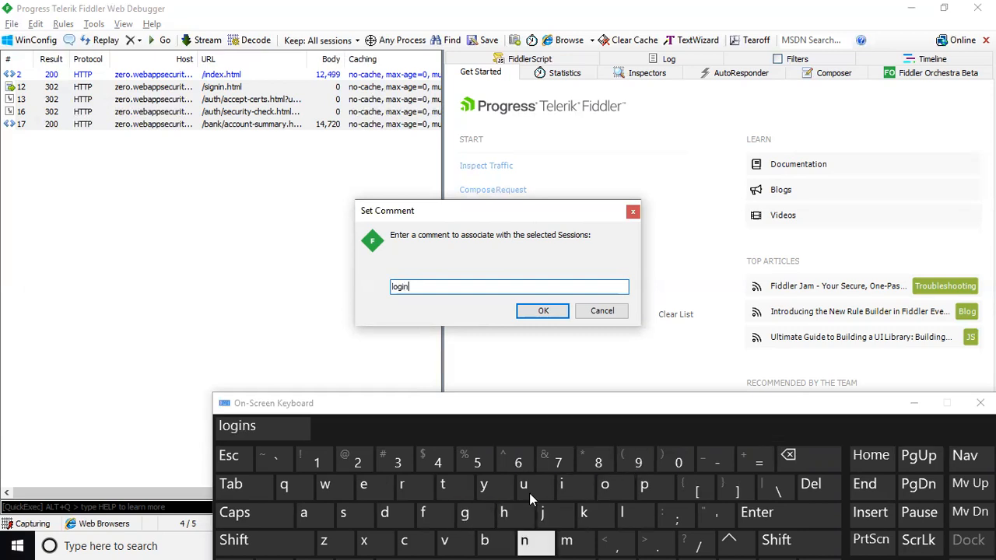
pyautogui.click(543, 310)
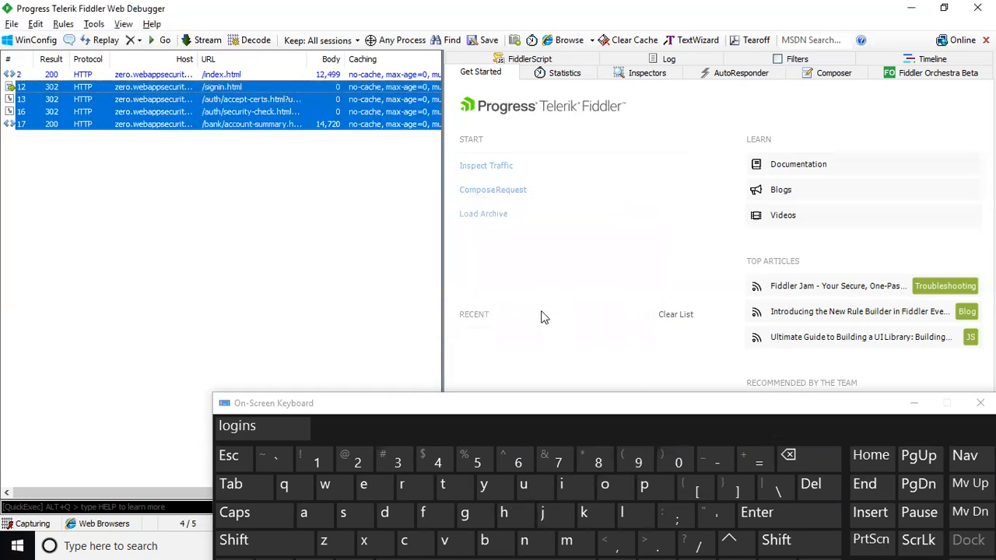
pyautogui.click(915, 408)
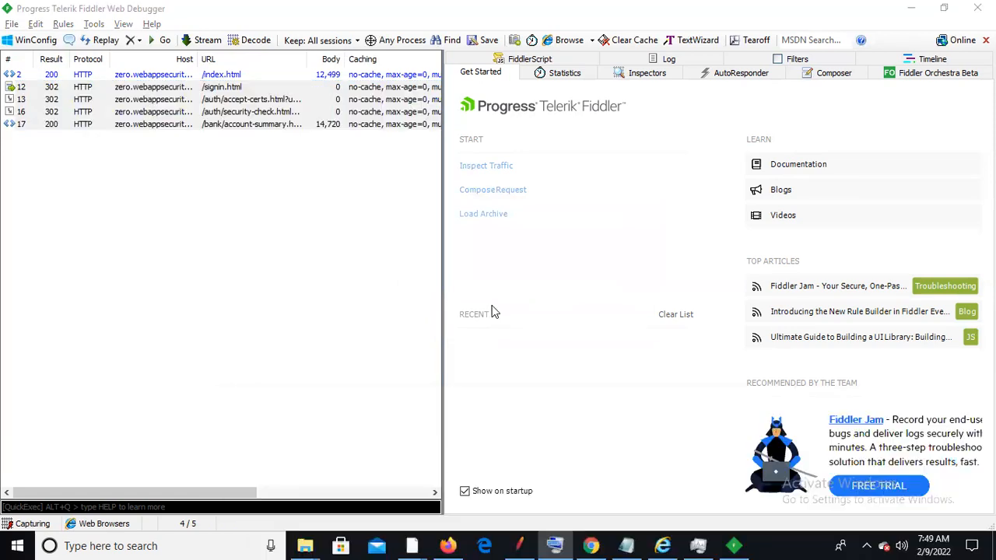
# Reselect the /signin.html through account-summary sessions in Fiddler, then clear the selection
pyautogui.click(227, 124)
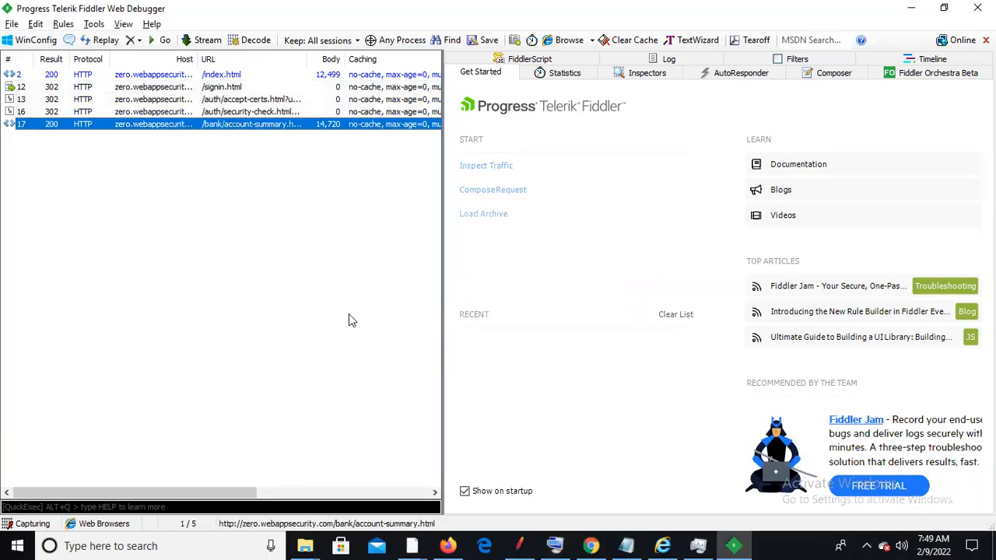
pyautogui.click(220, 88)
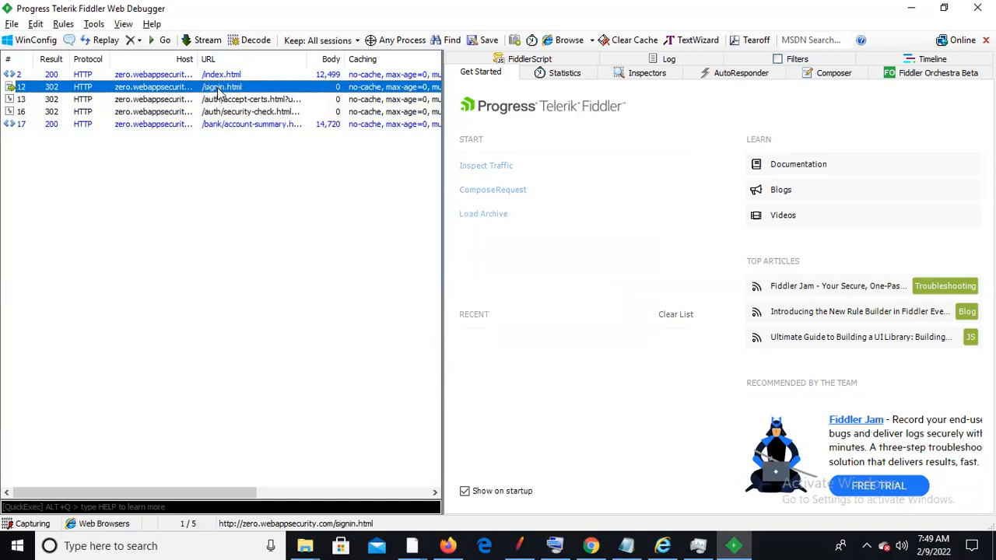
pyautogui.hotkey('shift', 'Down')
pyautogui.hotkey('shift', 'Down')
pyautogui.hotkey('shift', 'Down')
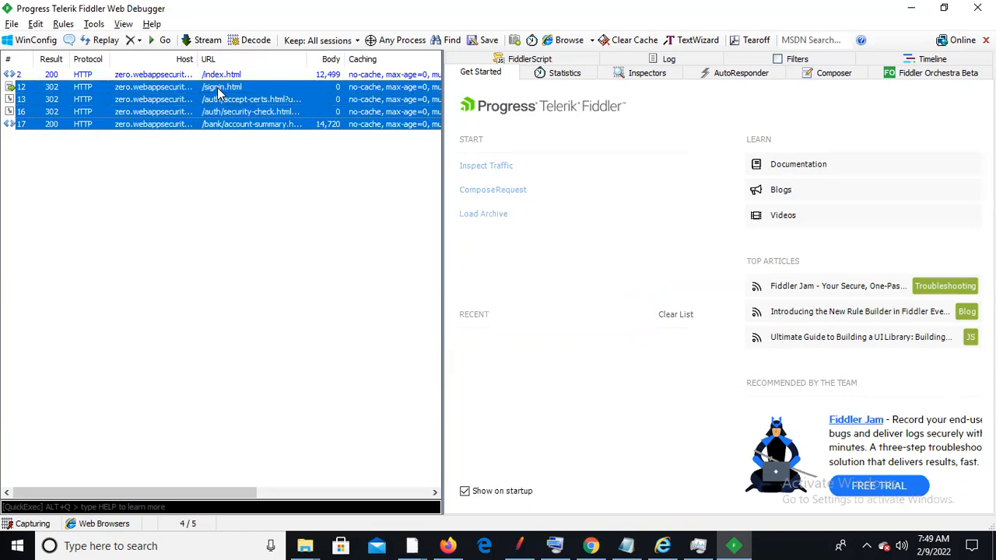
pyautogui.click(210, 140)
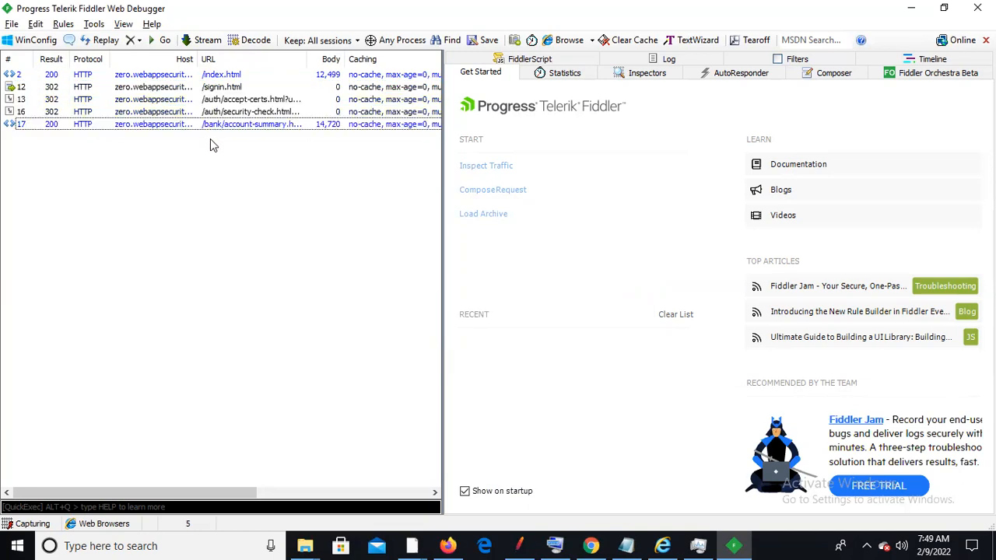
pyautogui.click(223, 90)
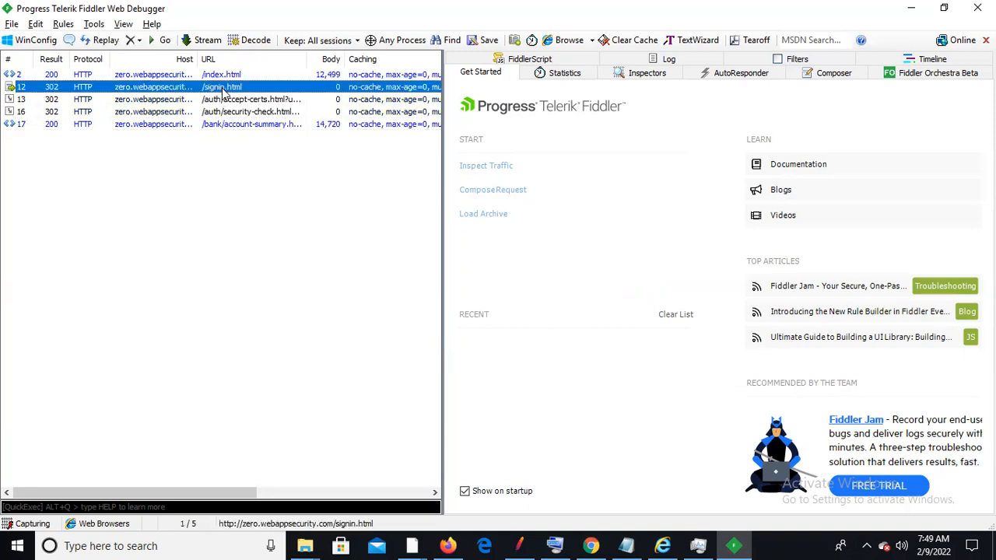
pyautogui.hotkey('shift', 'Down')
pyautogui.hotkey('shift', 'Down')
pyautogui.hotkey('shift', 'Down')
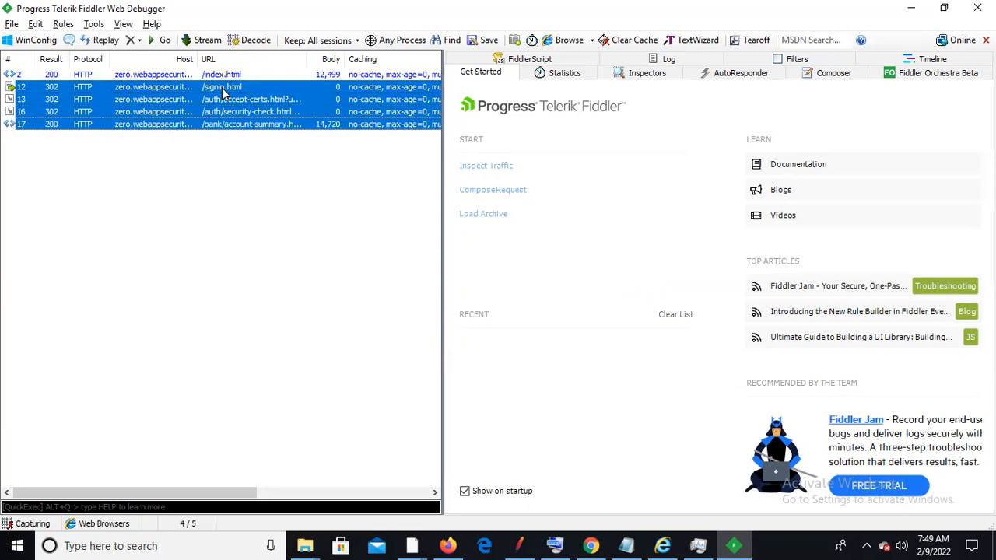
pyautogui.rightClick(224, 93)
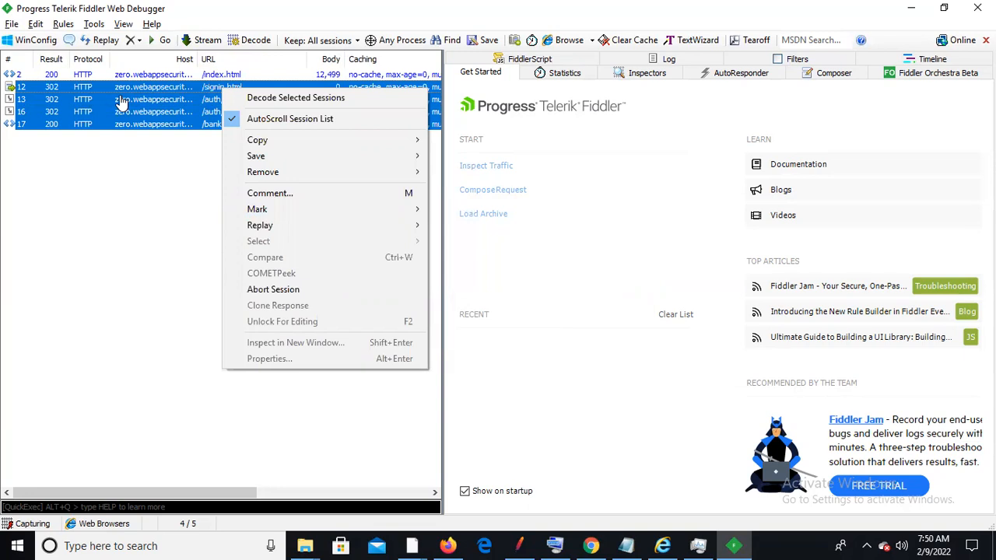
pyautogui.click(149, 132)
pyautogui.click(156, 87)
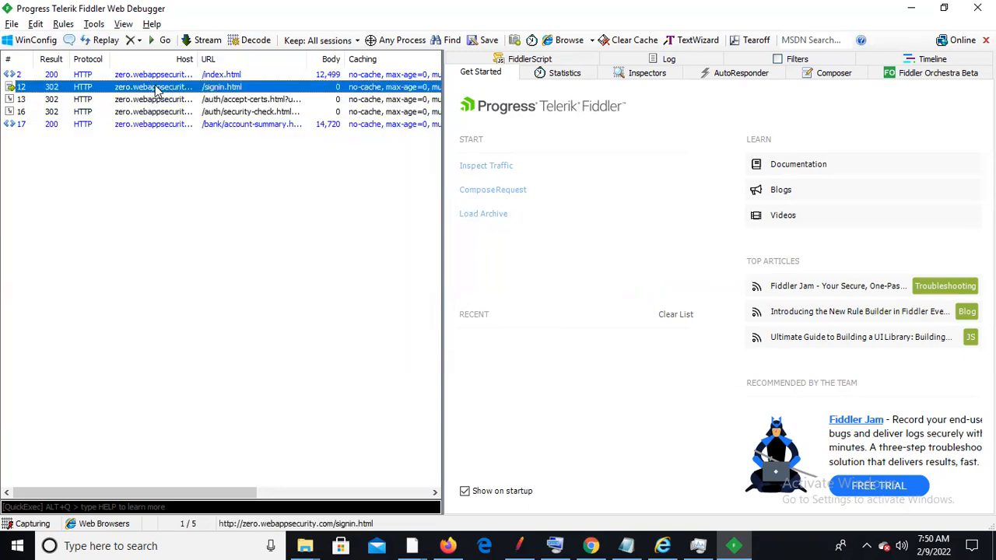
pyautogui.press('Down')
pyautogui.press('Down')
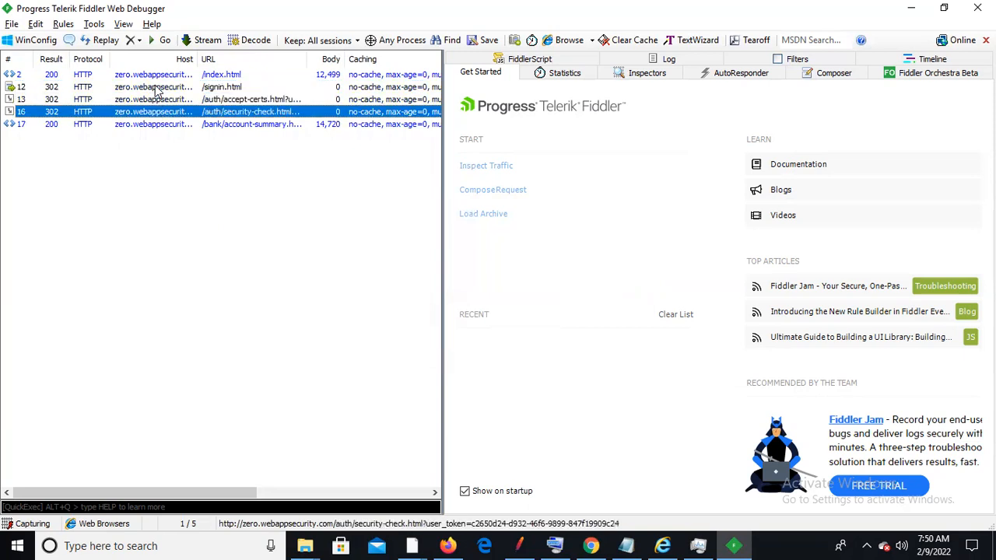
pyautogui.click(156, 87)
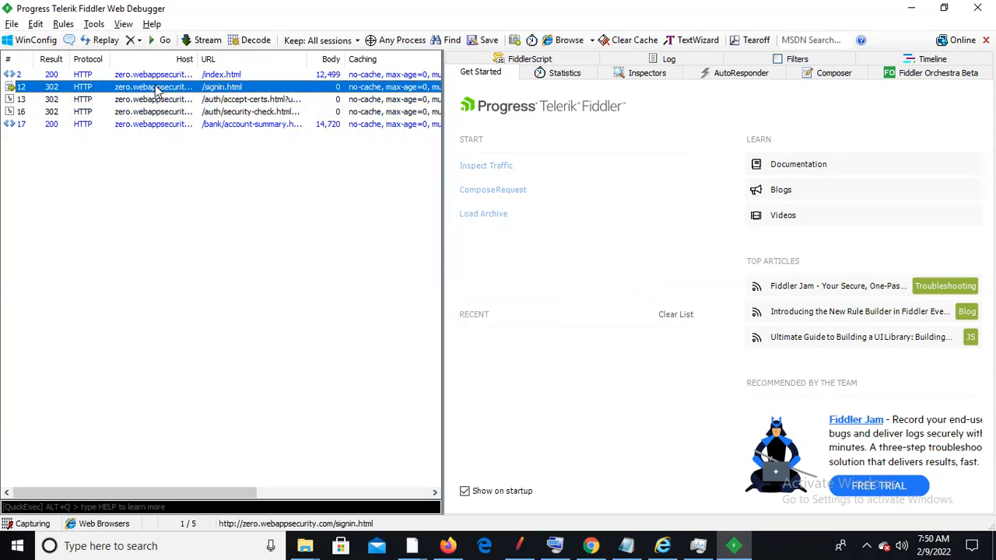
pyautogui.hotkey('shift', 'Down')
pyautogui.hotkey('shift', 'Down')
pyautogui.hotkey('shift', 'Down')
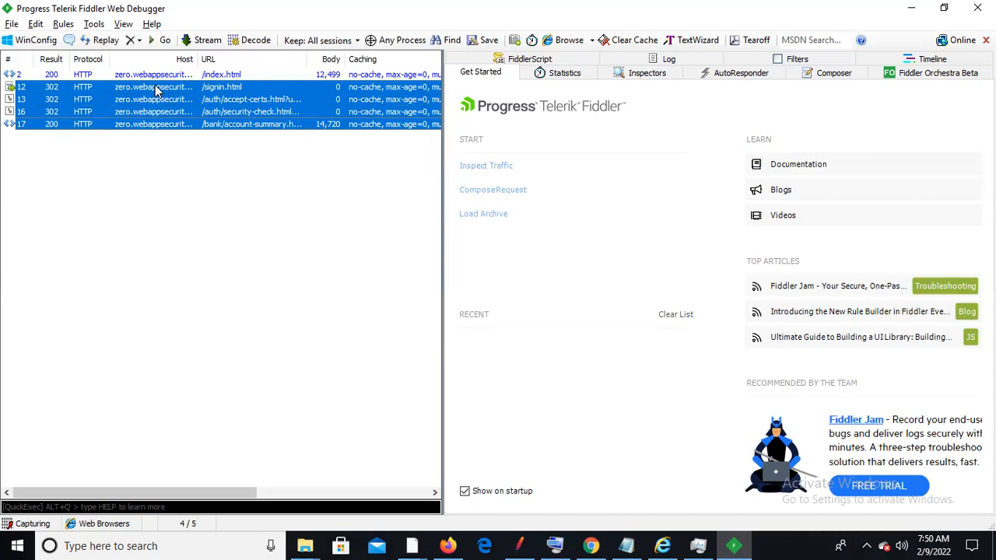
pyautogui.click(235, 237)
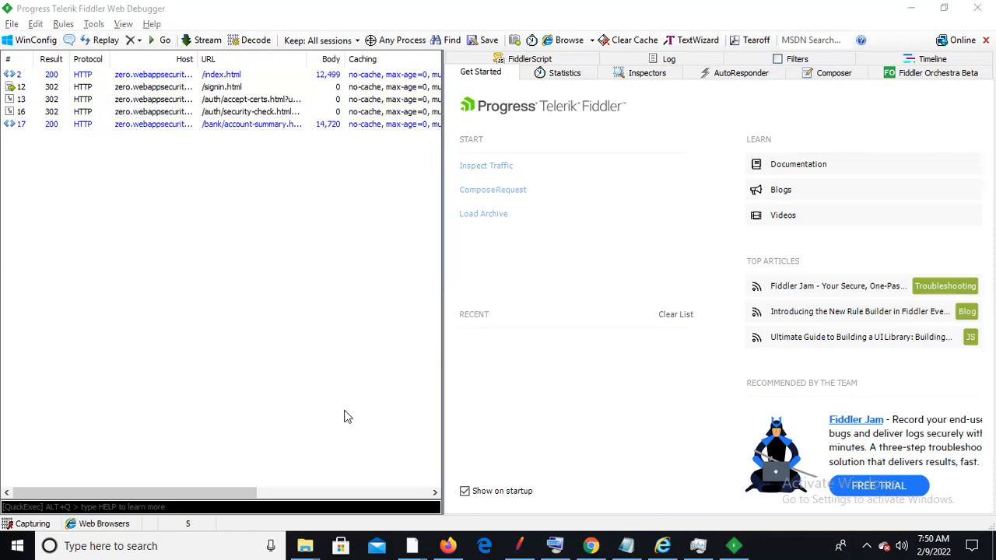
# Log out of Zero Bank from the account dropdown in Chrome
pyautogui.hotkey('alt', 'Tab')
pyautogui.hotkey('alt', 'Tab')
pyautogui.hotkey('alt', 'Tab')
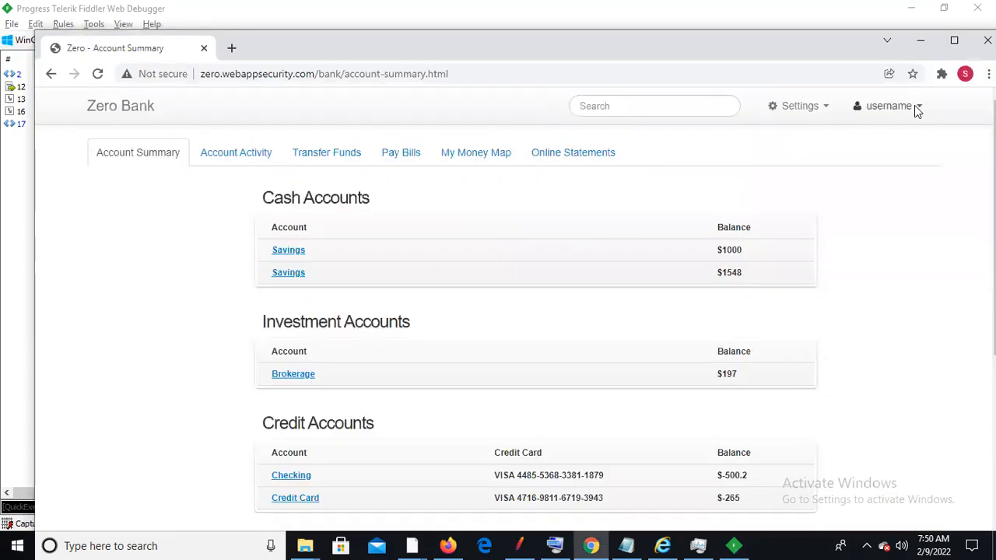
pyautogui.click(914, 109)
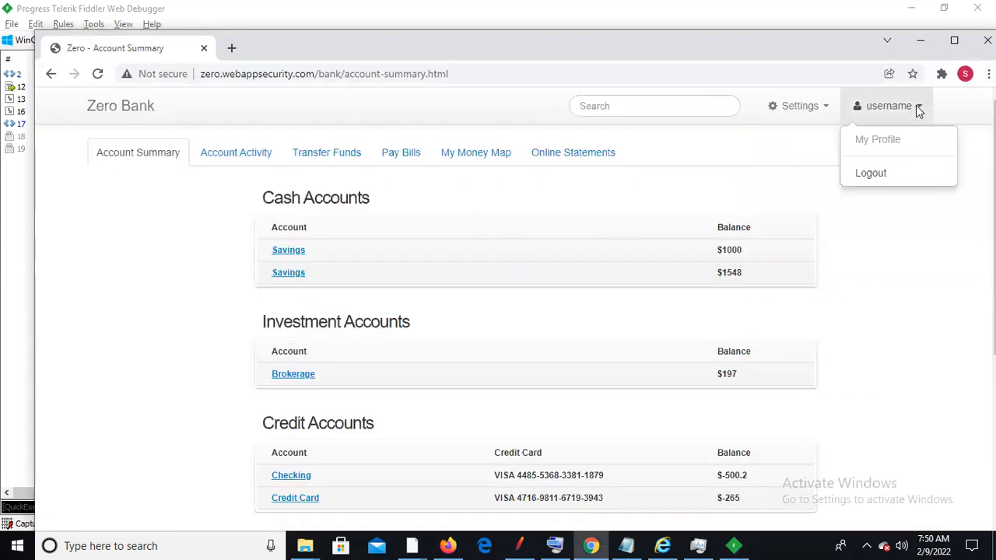
pyautogui.click(873, 173)
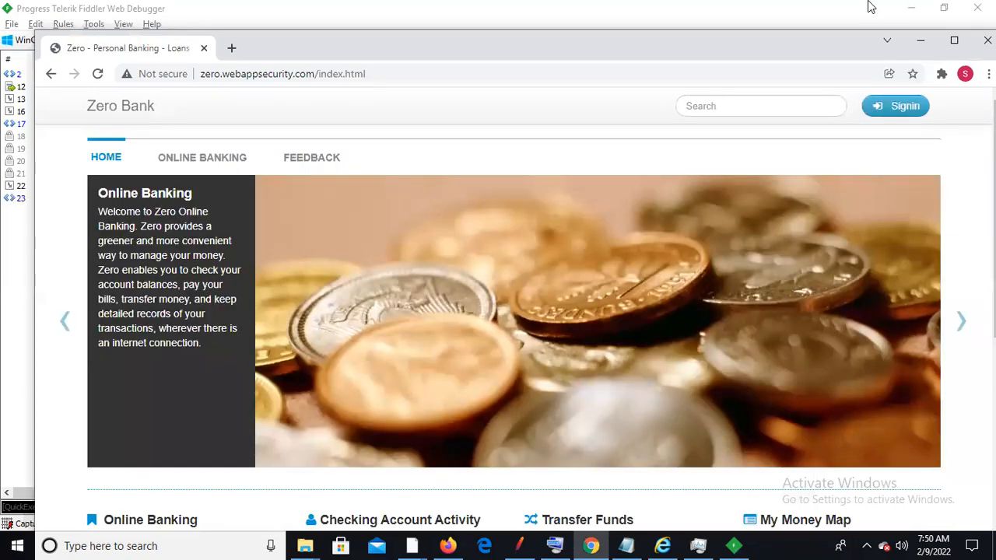
# Minimize Chrome and scroll the session list sideways to inspect the /logout.html and /index.html Comments
pyautogui.click(920, 39)
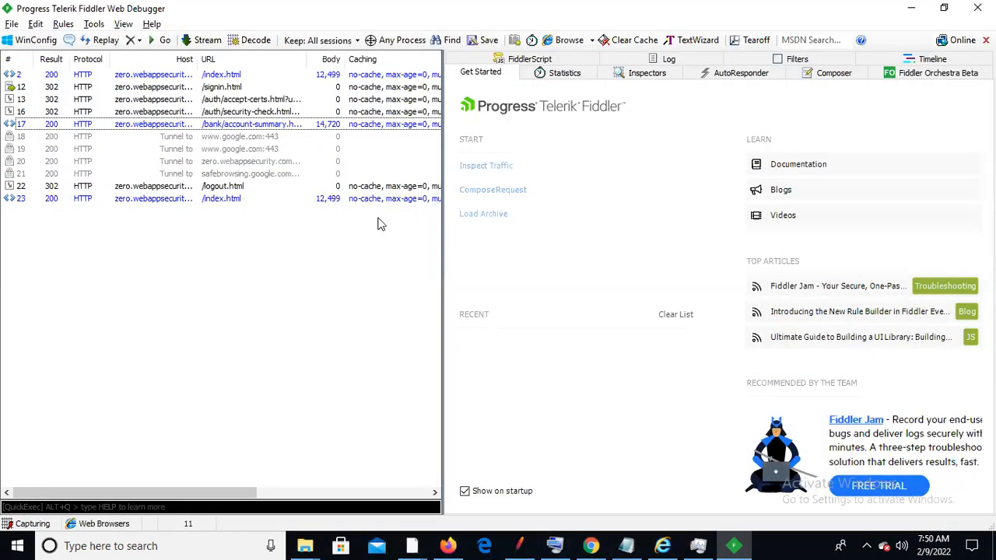
pyautogui.moveTo(165, 493); pyautogui.dragTo(308, 498)
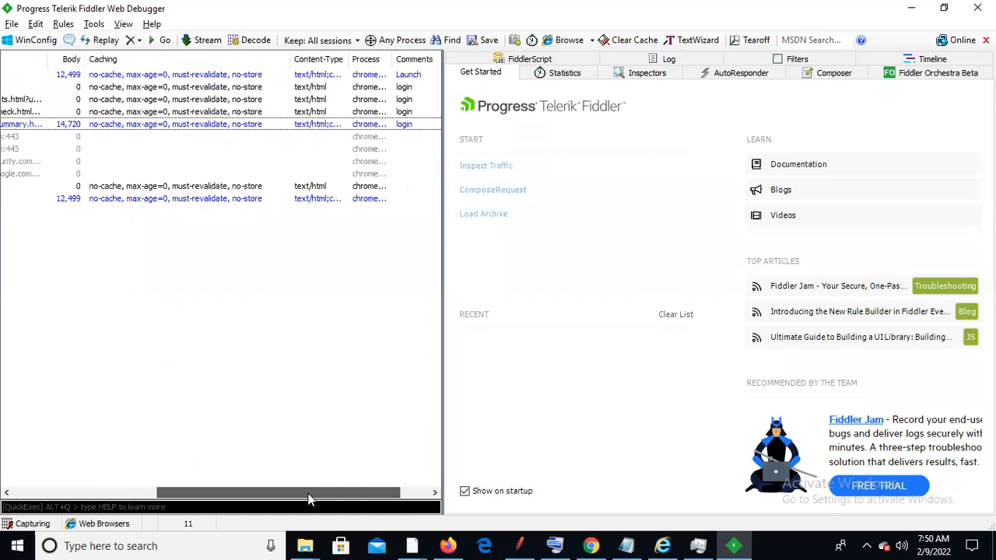
pyautogui.moveTo(221, 494); pyautogui.dragTo(49, 498)
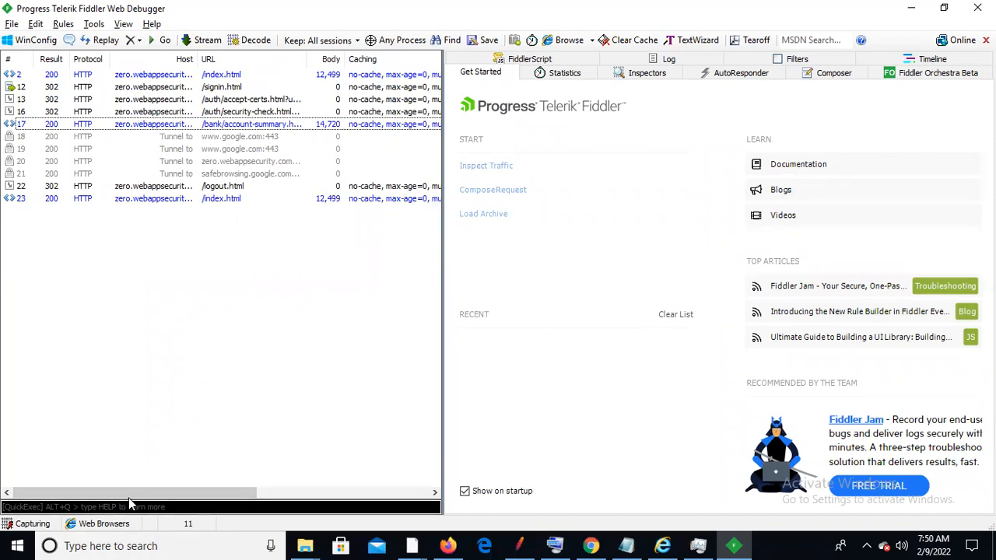
pyautogui.moveTo(129, 493)
pyautogui.mouseDown()
pyautogui.moveTo(299, 497)
pyautogui.moveTo(113, 498)
pyautogui.mouseUp()
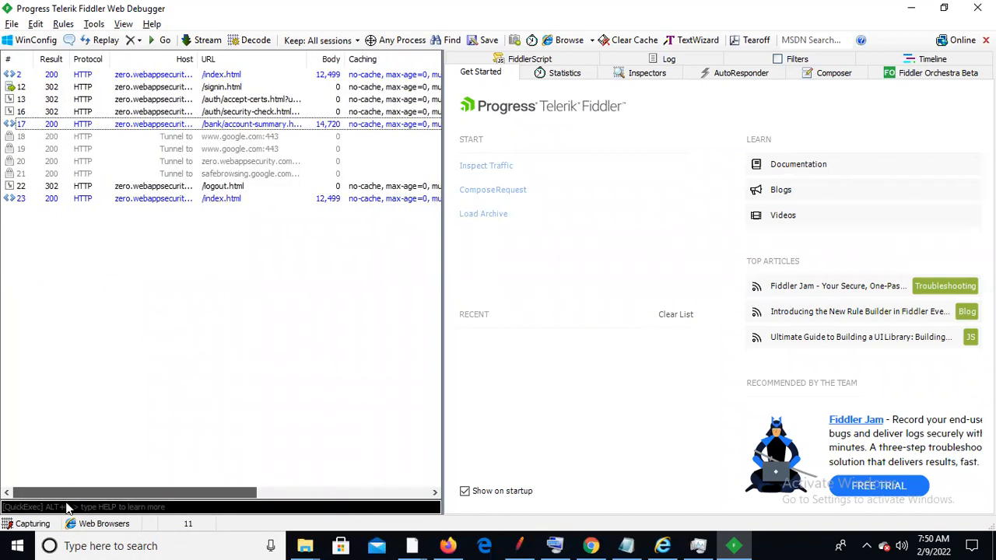
# Remove the four tunnel sessions 18–21 and begin commenting the /logout.html and /index.html sessions
pyautogui.click(232, 138)
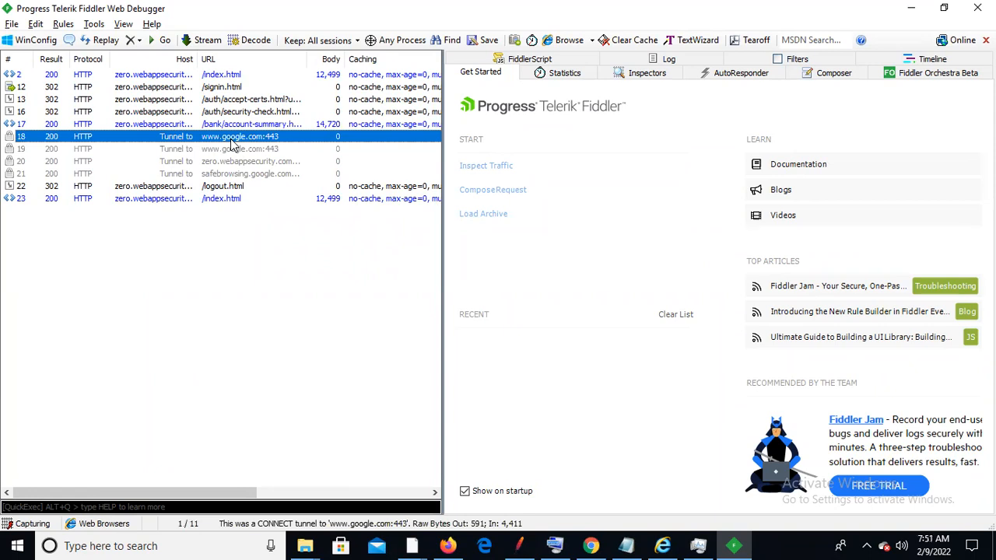
pyautogui.keyDown('shift'); pyautogui.click(232, 144); pyautogui.keyUp('shift')
pyautogui.hotkey('shift', 'Down')
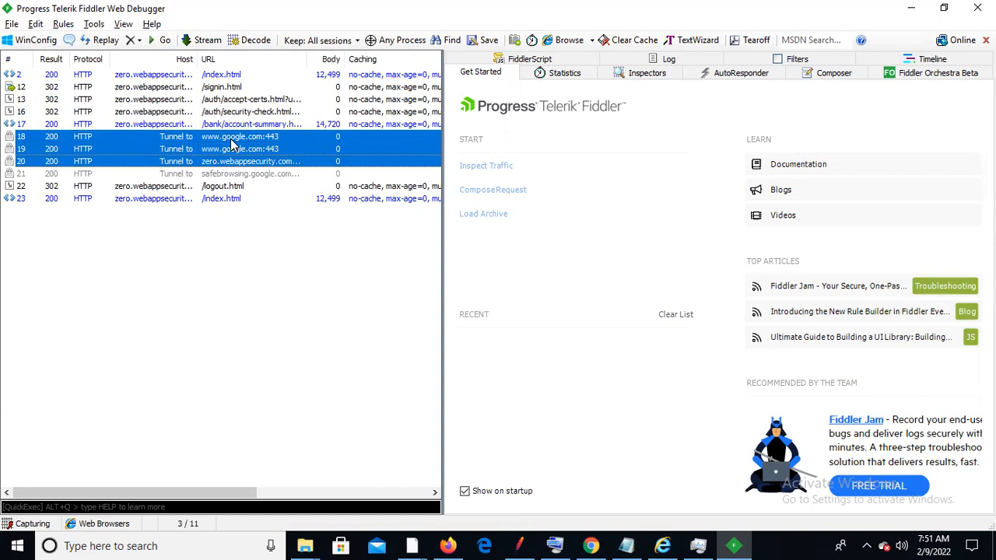
pyautogui.hotkey('shift', 'Down')
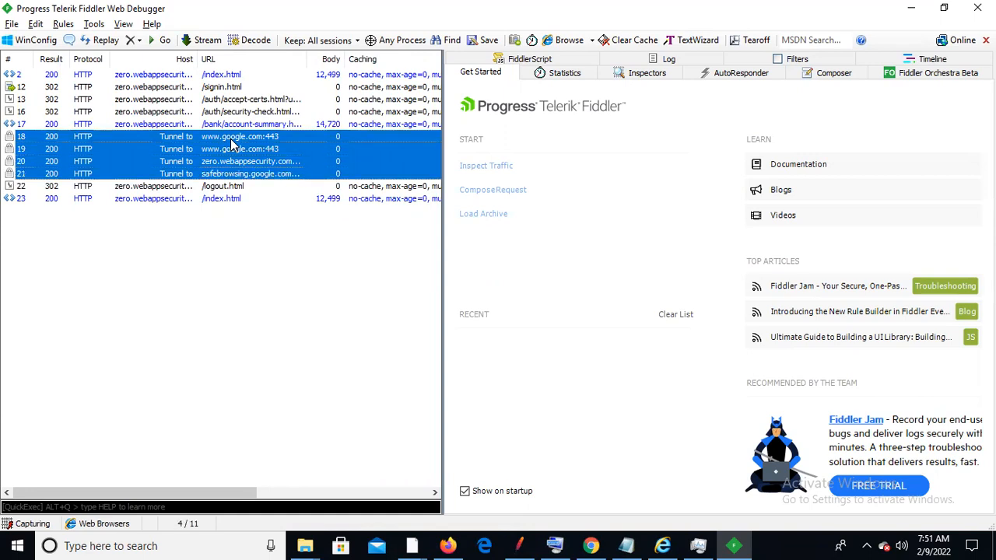
pyautogui.rightClick(232, 141)
pyautogui.moveTo(315, 226)
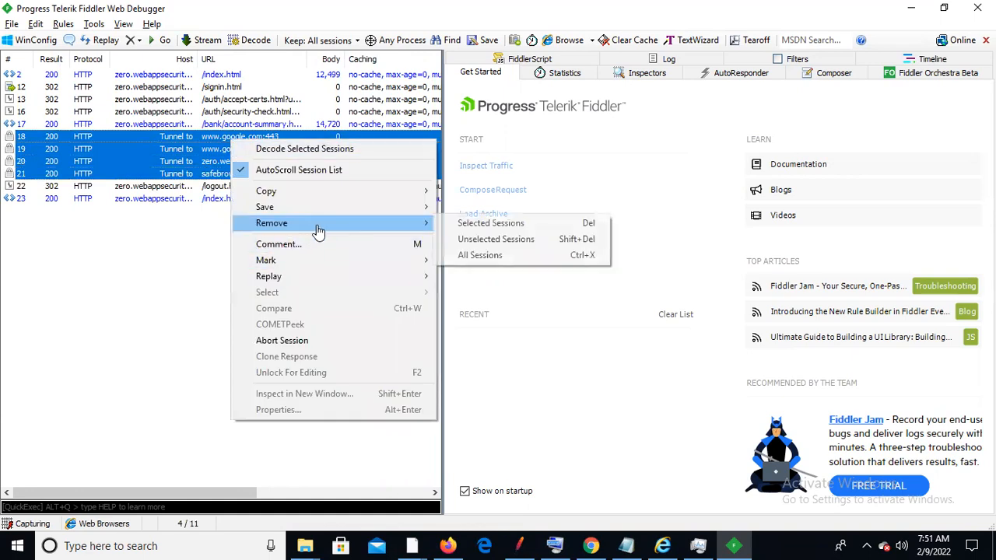
pyautogui.click(488, 225)
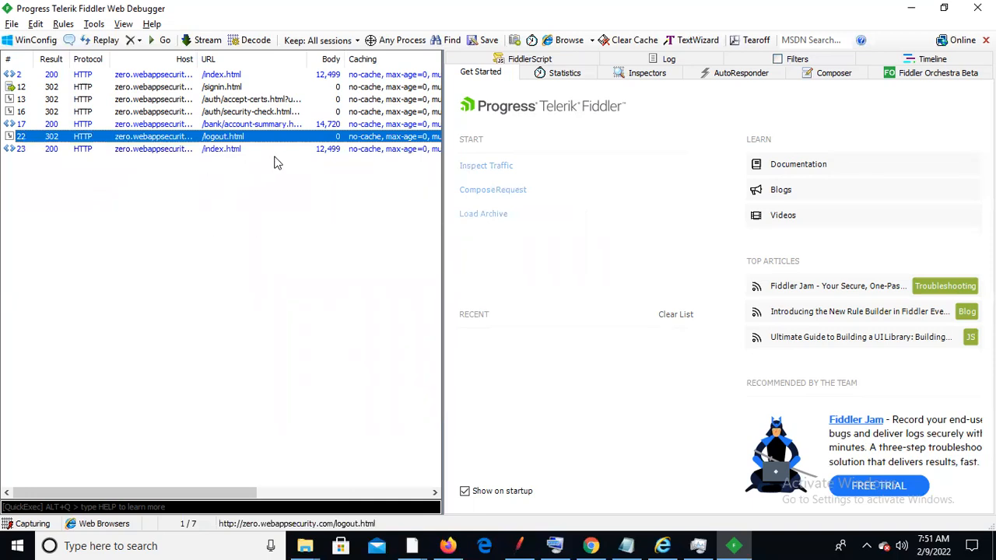
pyautogui.hotkey('shift', 'Down')
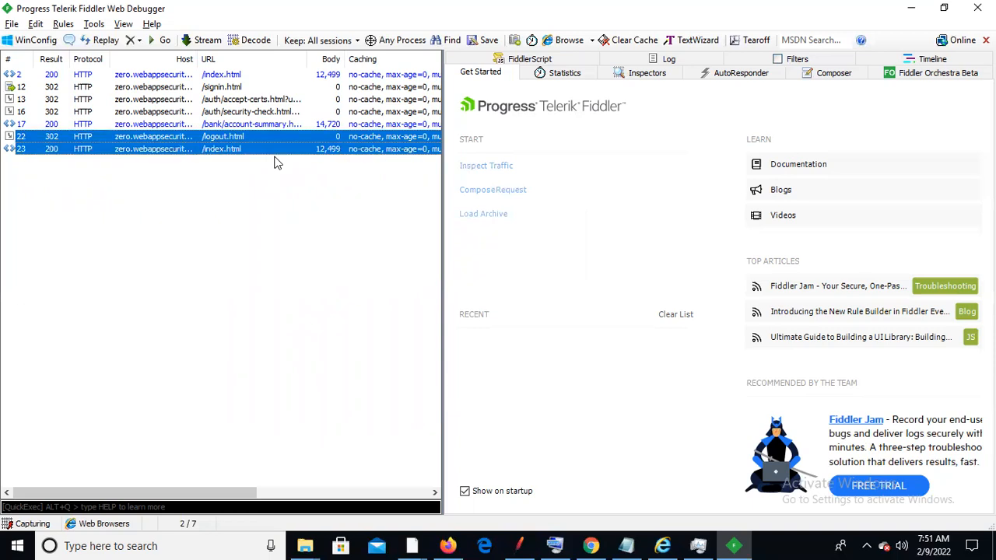
pyautogui.press('m')
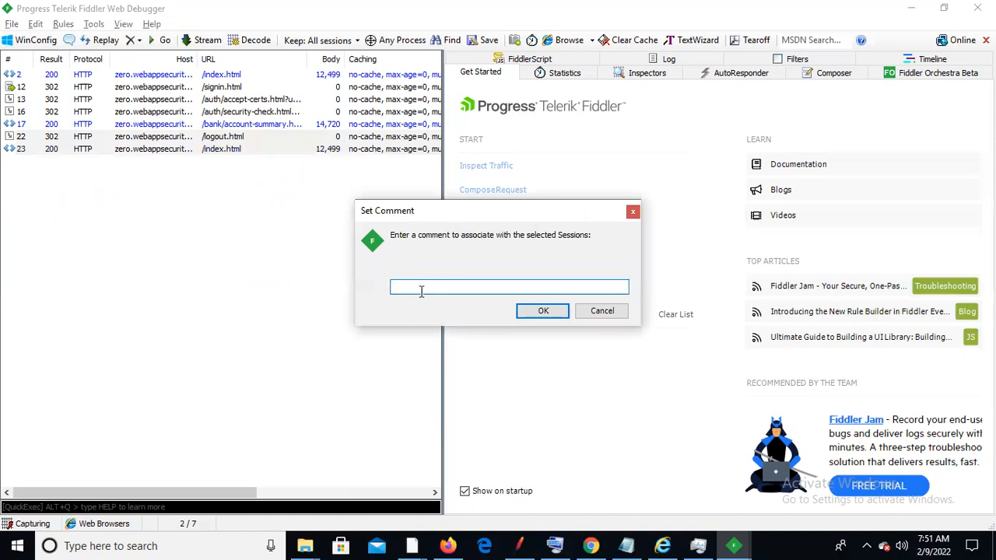
# Enter 'Logout' as the comment with the on-screen keyboard, confirm it, then hide the keyboard
pyautogui.write('Lo')
pyautogui.click(555, 543)
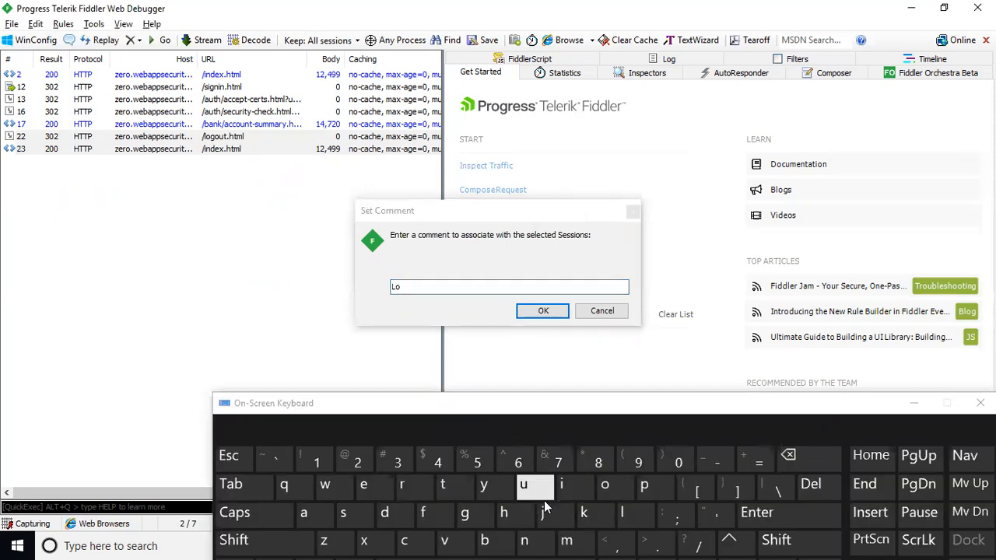
pyautogui.click(465, 513)
pyautogui.click(538, 494)
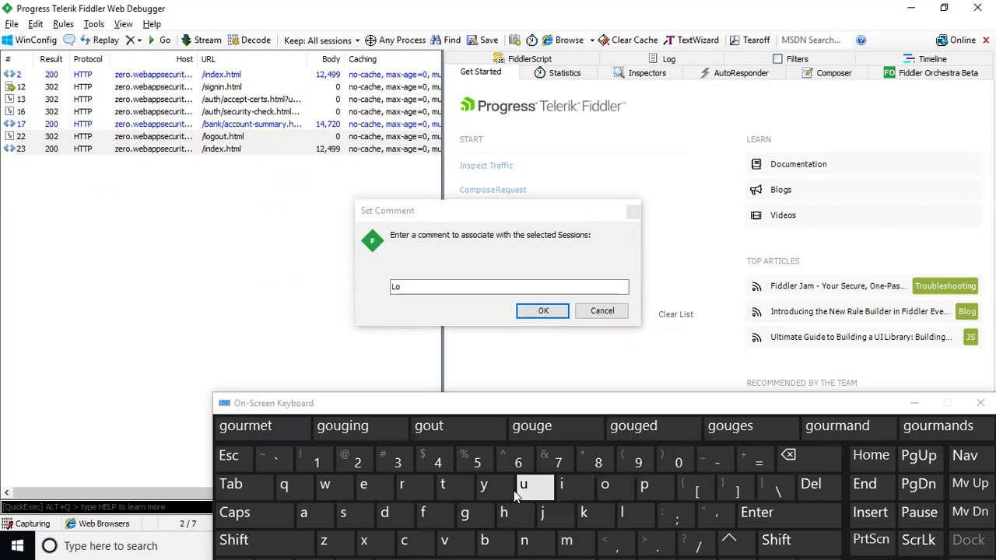
pyautogui.click(455, 485)
pyautogui.click(443, 293)
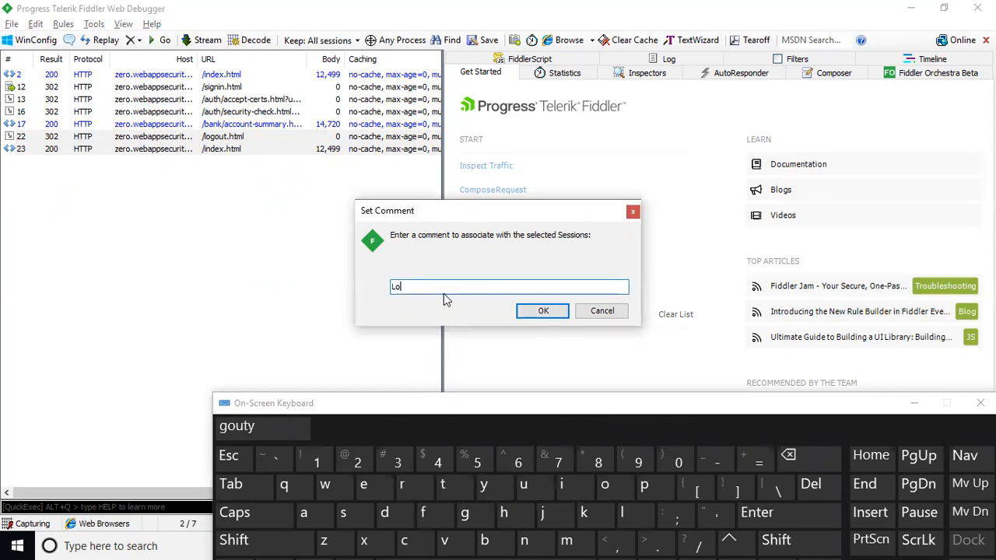
pyautogui.click(465, 513)
pyautogui.click(608, 484)
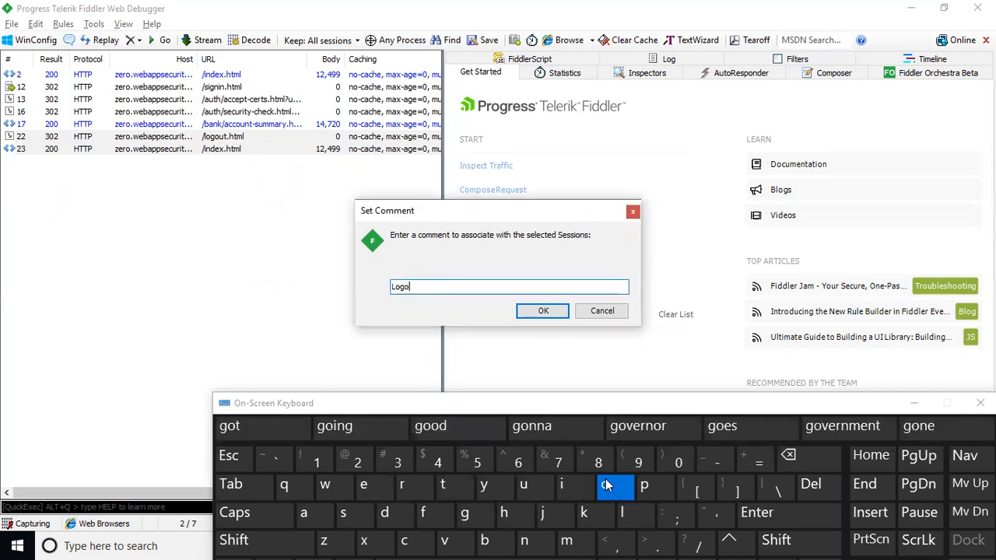
pyautogui.click(528, 485)
pyautogui.click(457, 494)
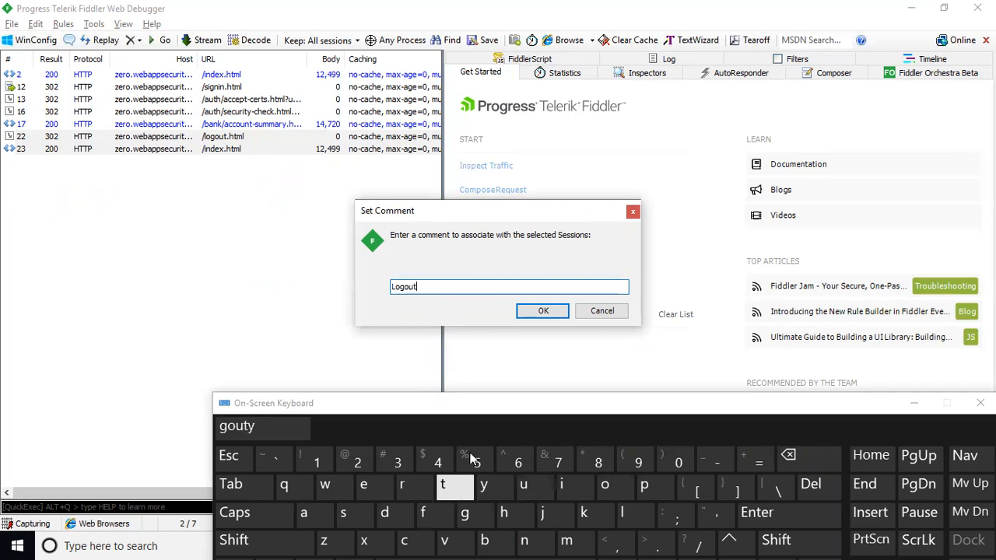
pyautogui.click(543, 312)
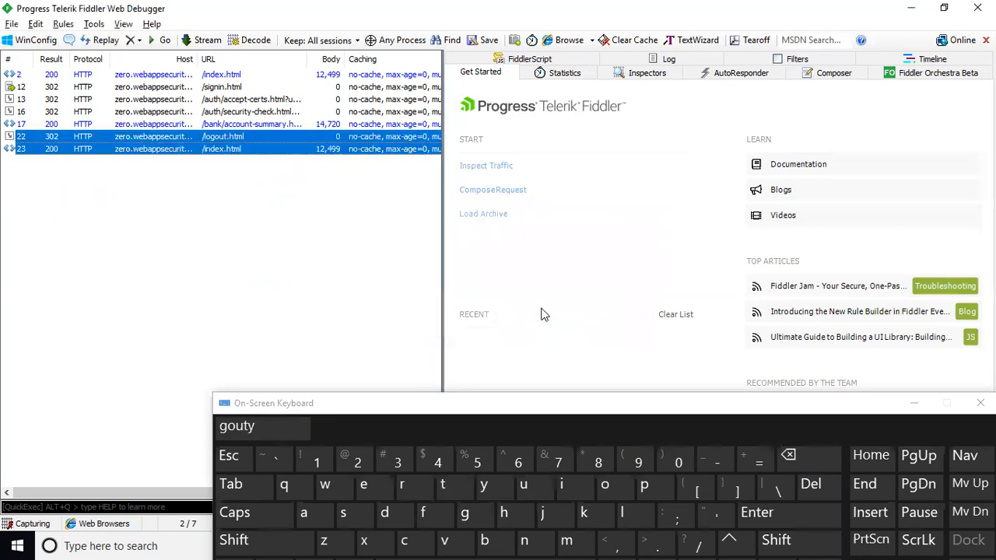
pyautogui.click(912, 403)
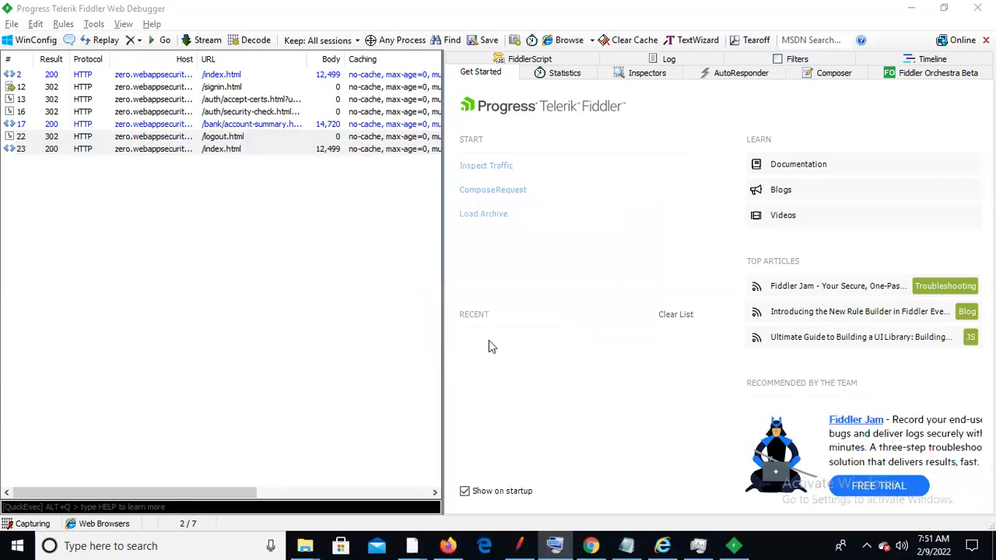
# Stop capturing and save all sessions as Session Archive Zeroaccount.saz in Captures\Requests
pyautogui.click(28, 525)
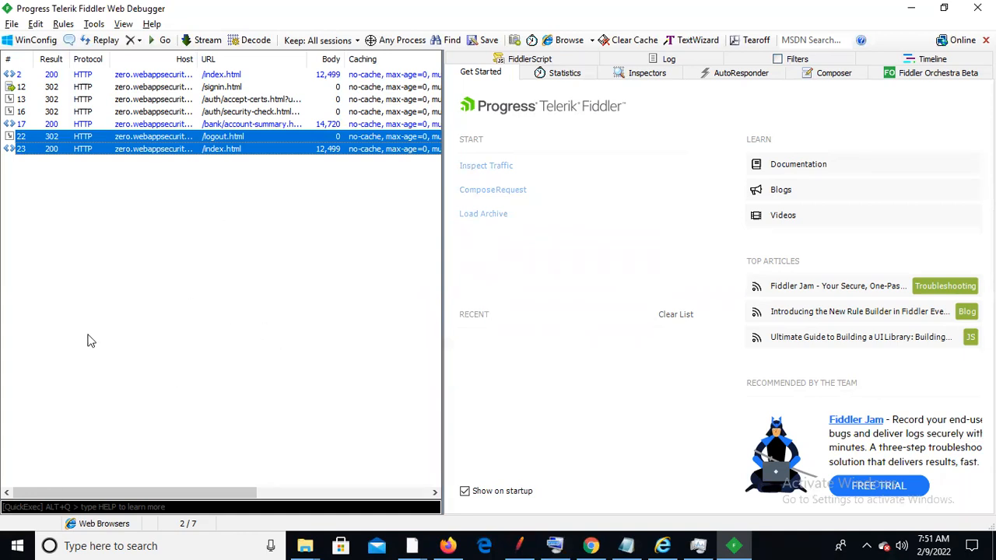
pyautogui.click(12, 24)
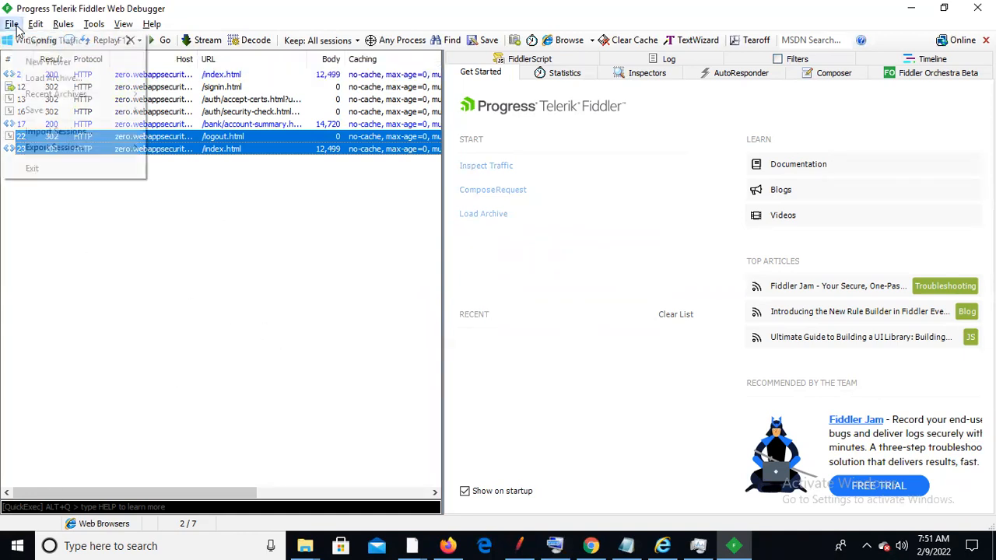
pyautogui.moveTo(103, 110)
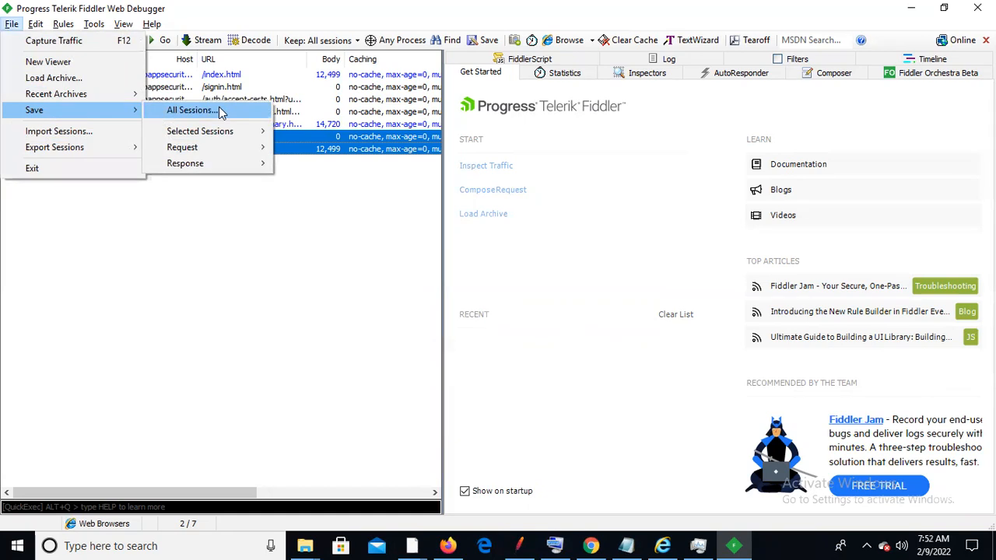
pyautogui.click(221, 112)
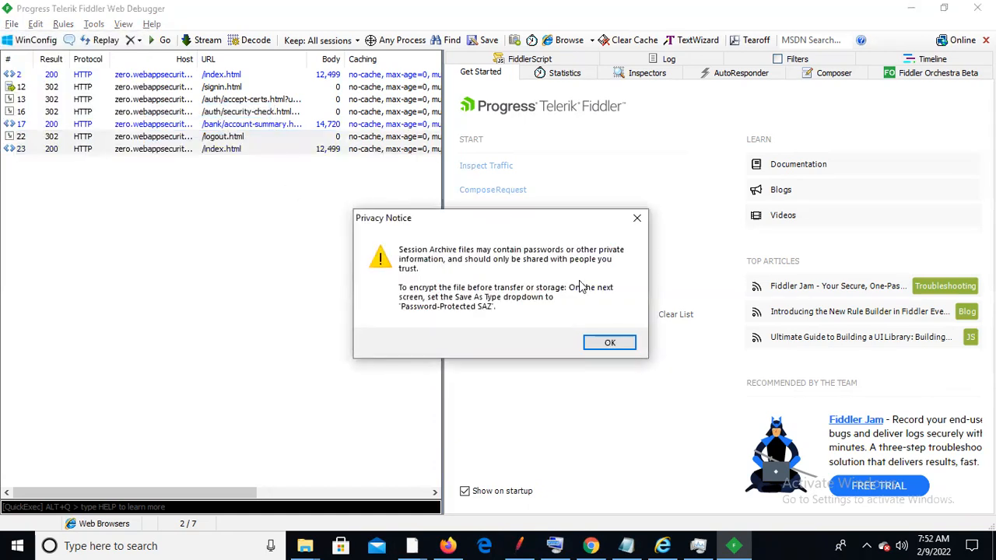
pyautogui.click(610, 343)
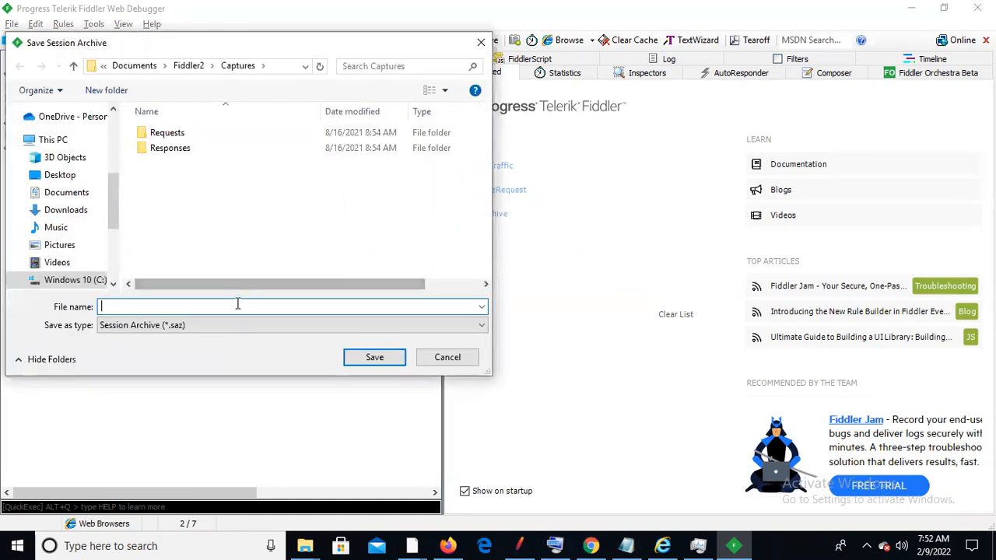
pyautogui.click(294, 325)
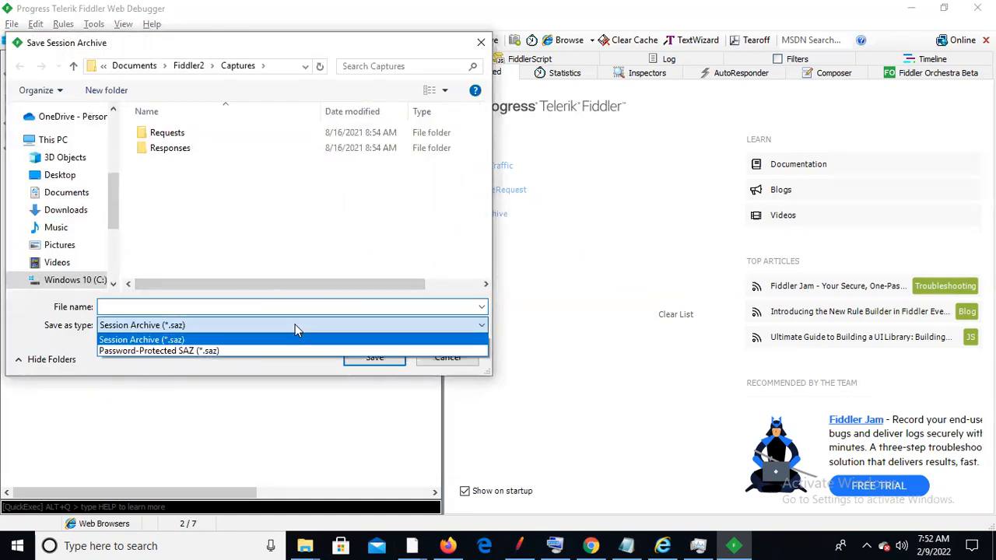
pyautogui.click(295, 325)
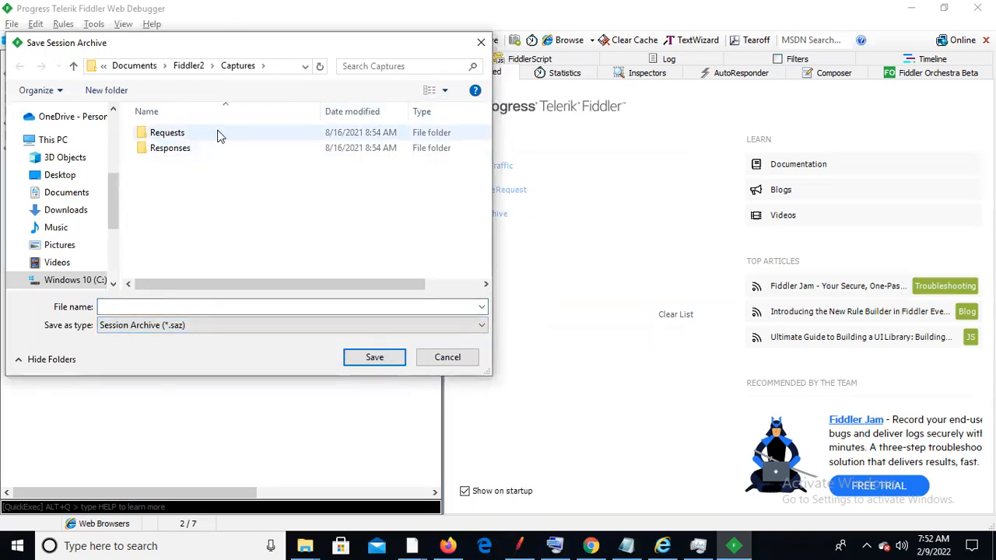
pyautogui.doubleClick(247, 134)
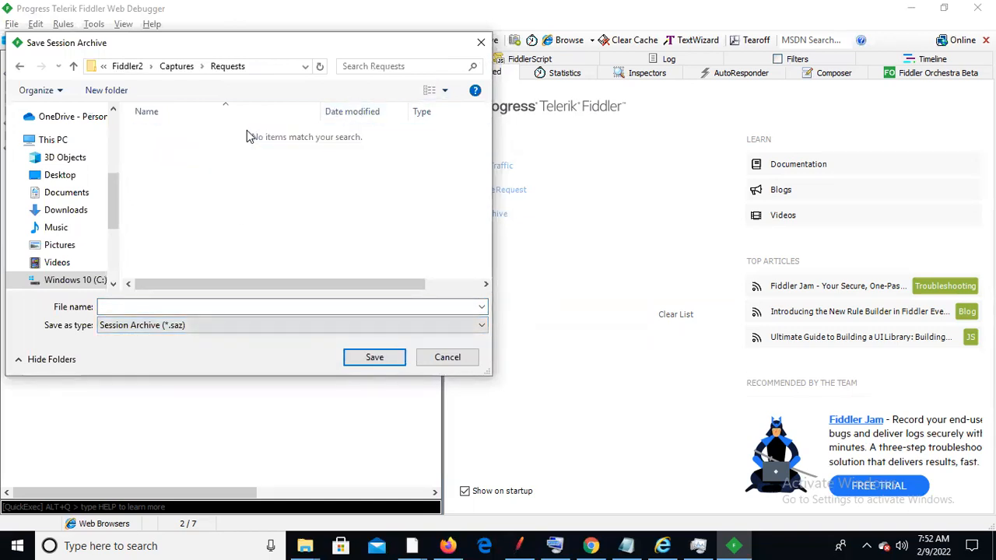
pyautogui.click(203, 305)
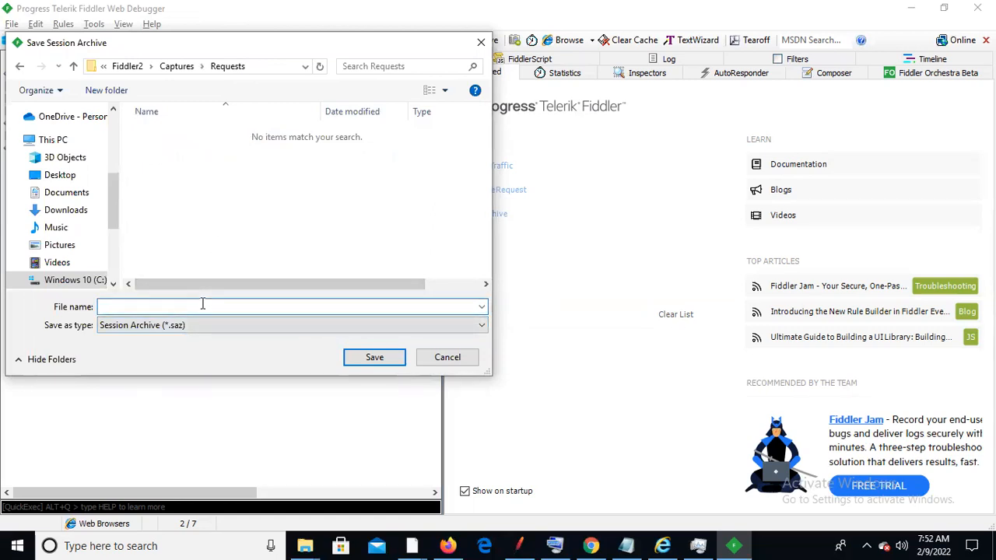
pyautogui.write('Zeroaccount')
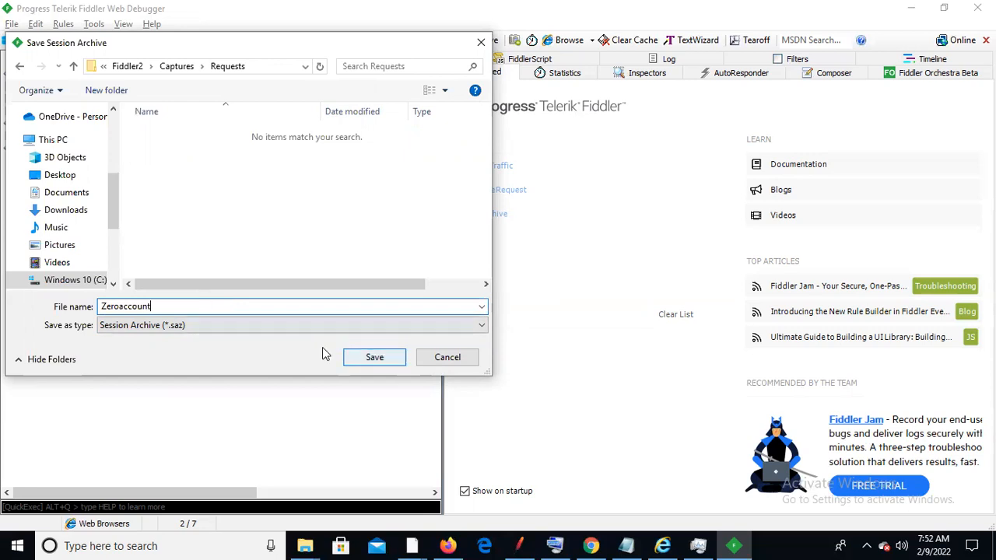
pyautogui.press('Return')
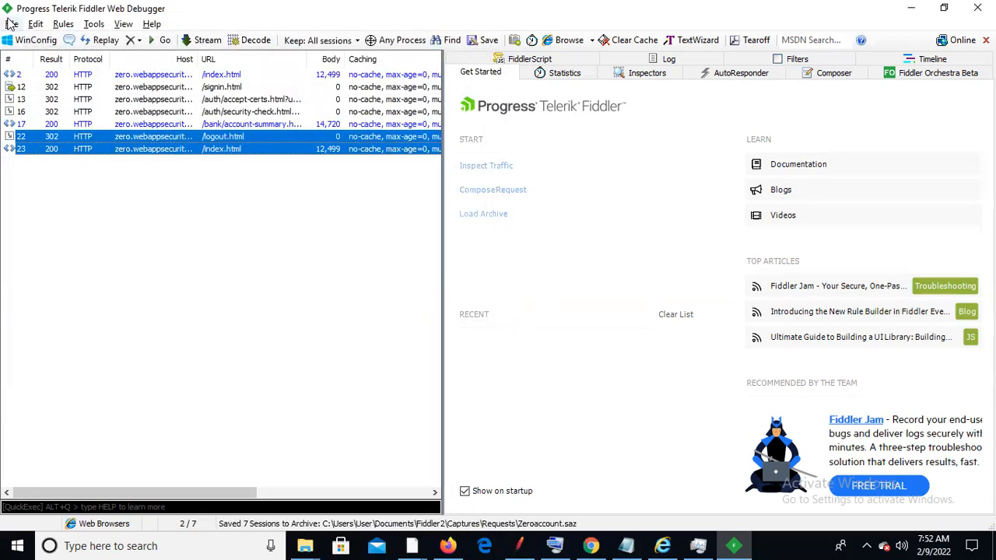
# Export all sessions in HTTPArchive v1.1 format as Zeroaccount.har on the Desktop
pyautogui.click(10, 25)
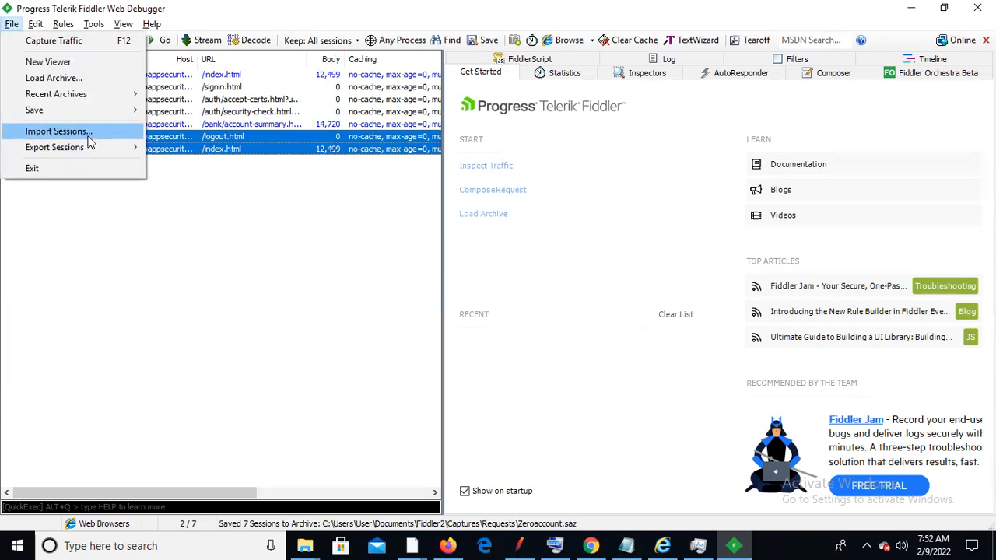
pyautogui.moveTo(95, 148)
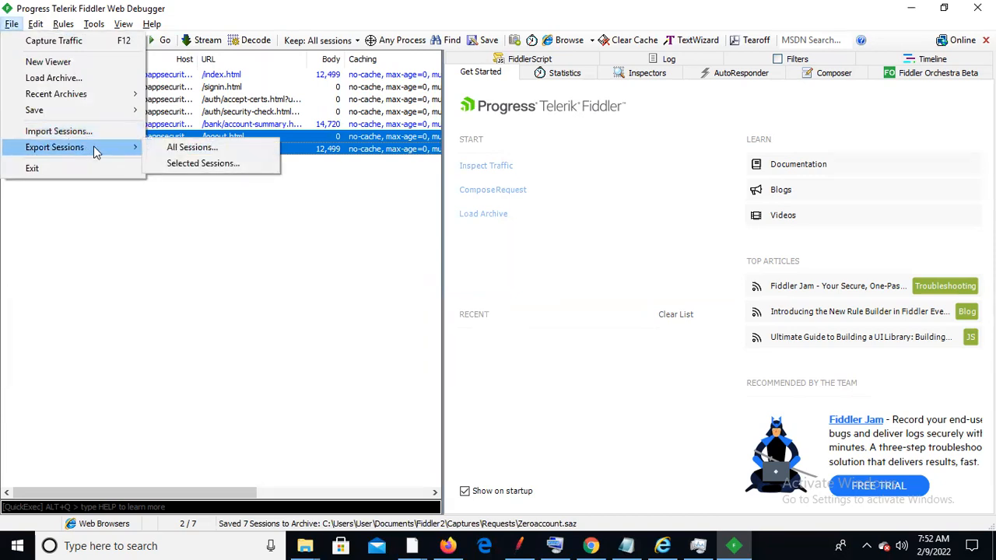
pyautogui.click(191, 148)
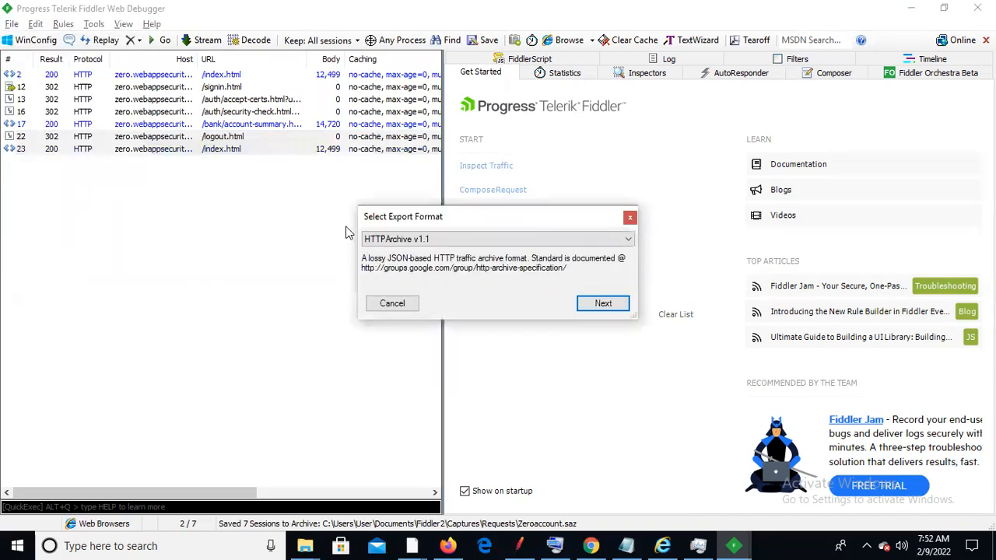
pyautogui.click(629, 240)
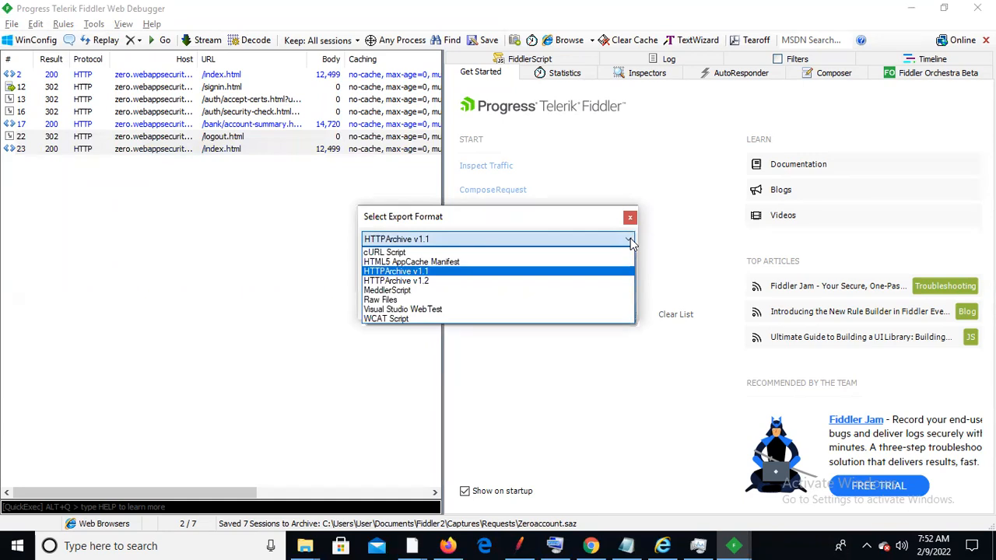
pyautogui.click(521, 273)
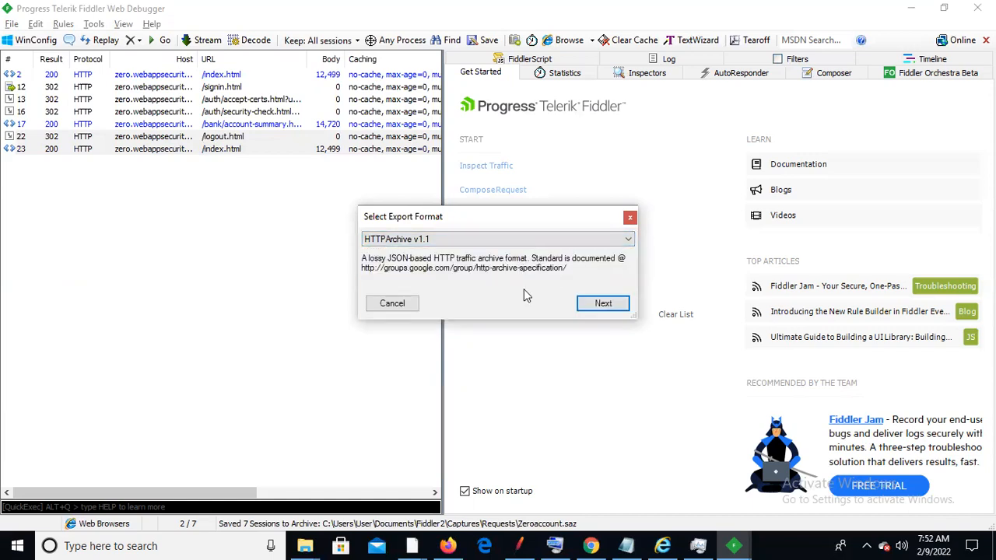
pyautogui.click(604, 304)
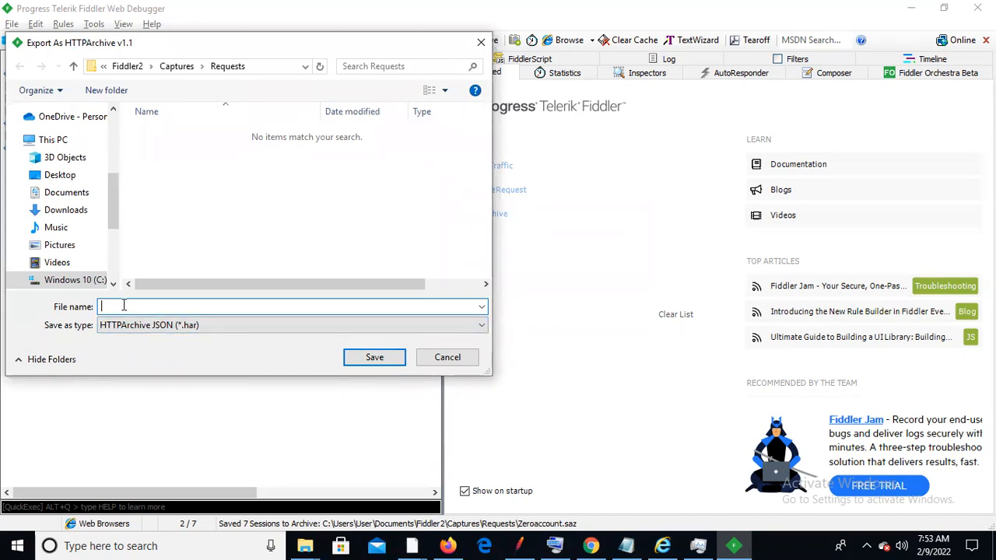
pyautogui.write('Zero')
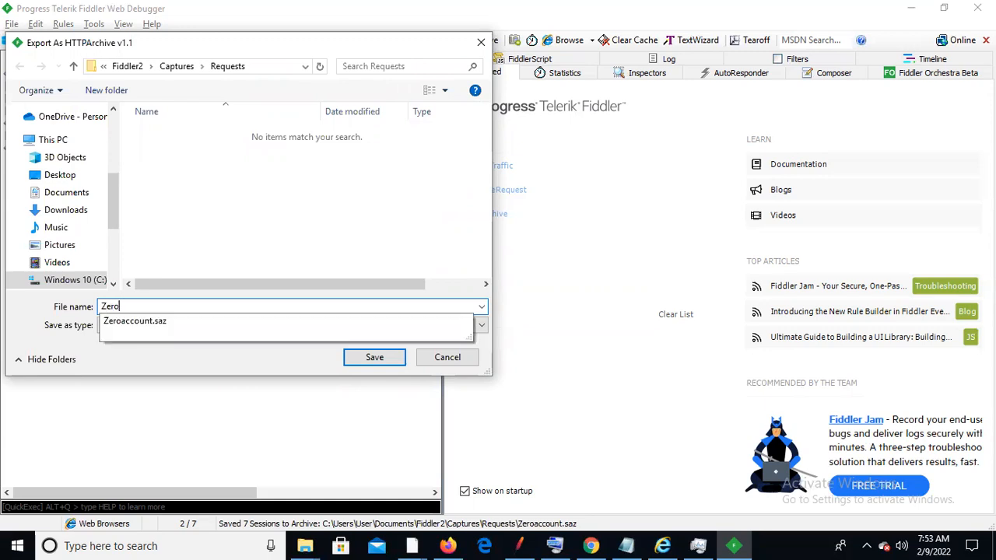
pyautogui.write('account')
pyautogui.click(240, 239)
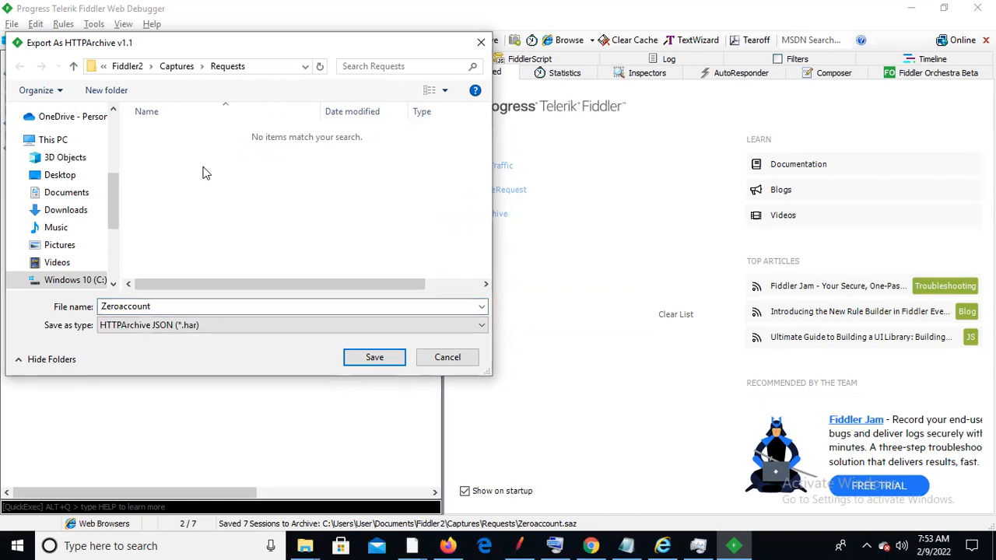
pyautogui.click(72, 177)
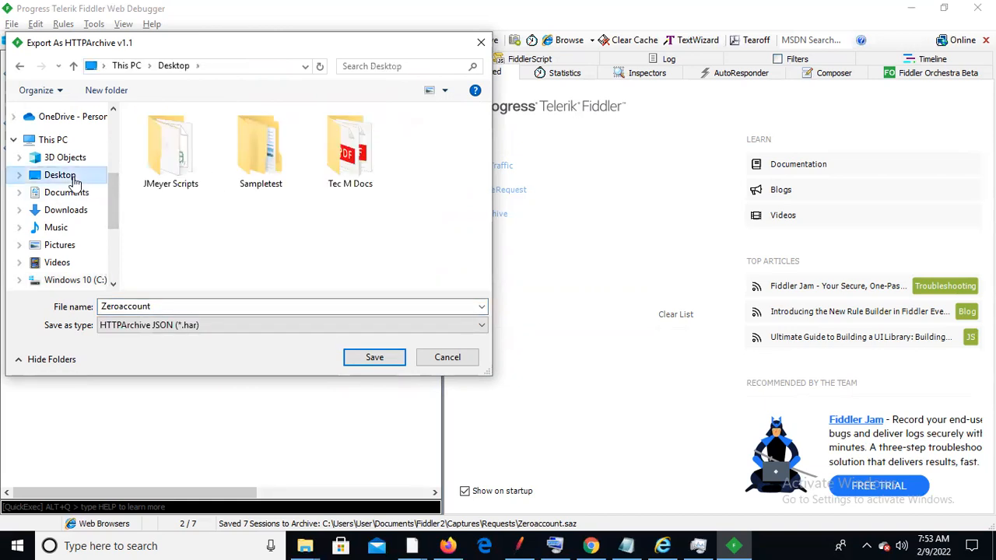
pyautogui.click(403, 354)
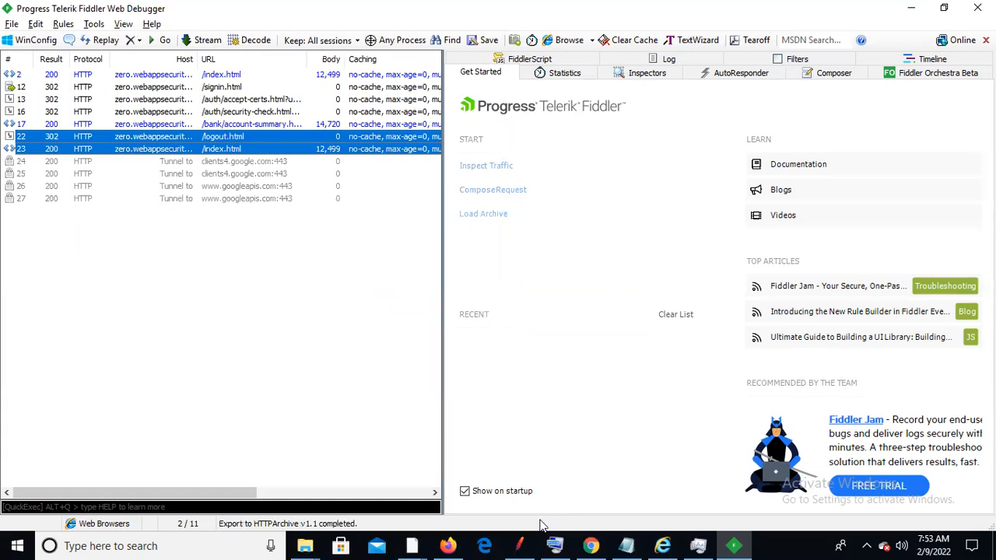
# Search Google from Chrome's address bar for 'blazemete online converter' and maximize the window
pyautogui.click(591, 545)
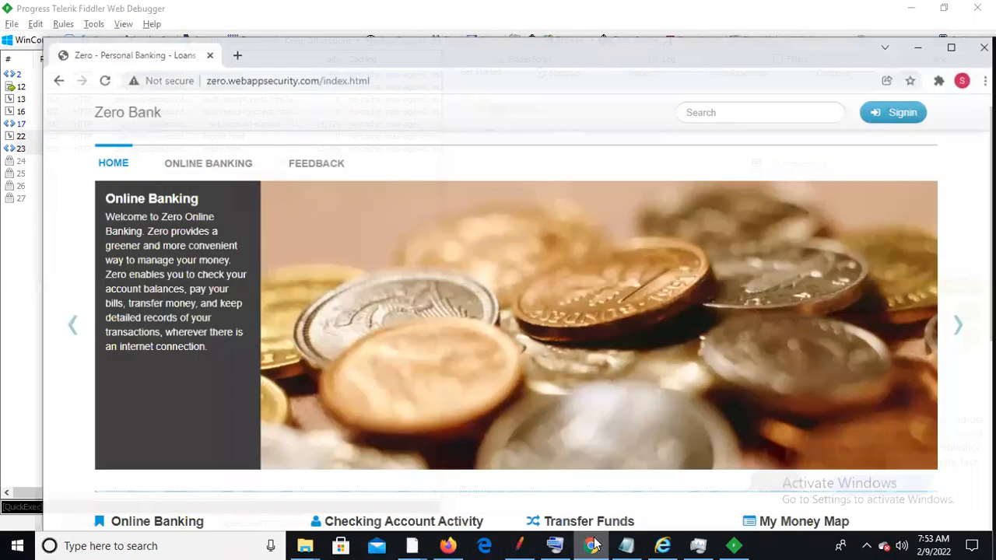
pyautogui.click(375, 74)
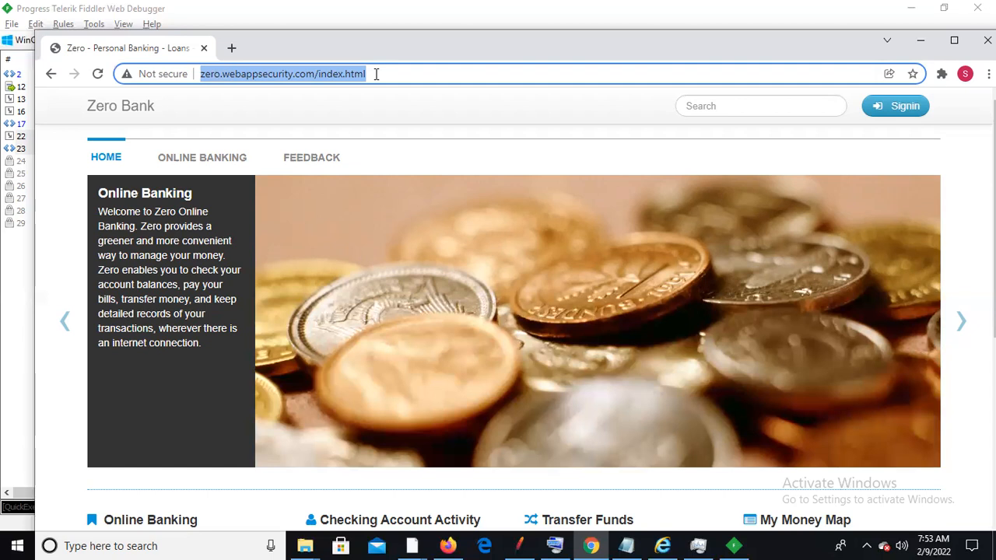
pyautogui.write('bla')
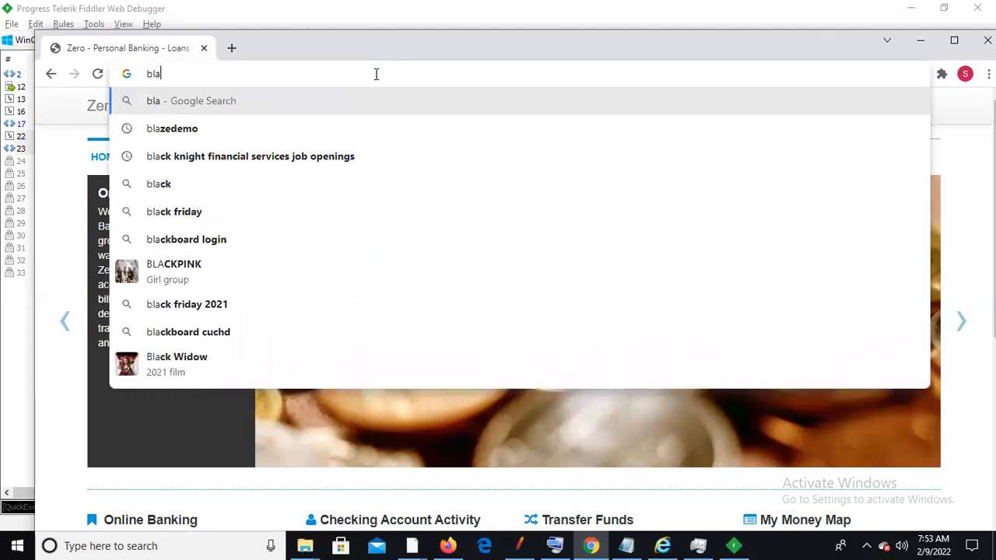
pyautogui.write('ze')
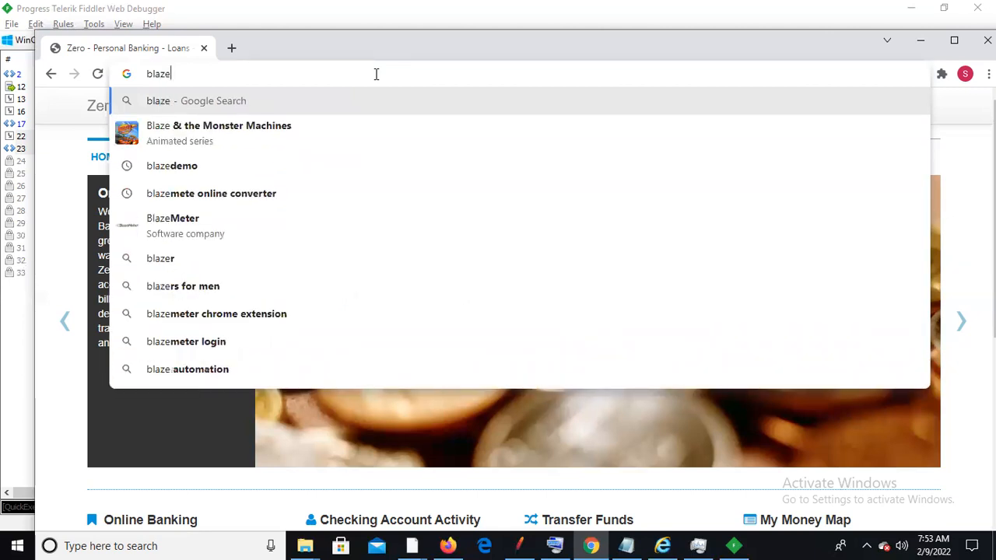
pyautogui.click(268, 188)
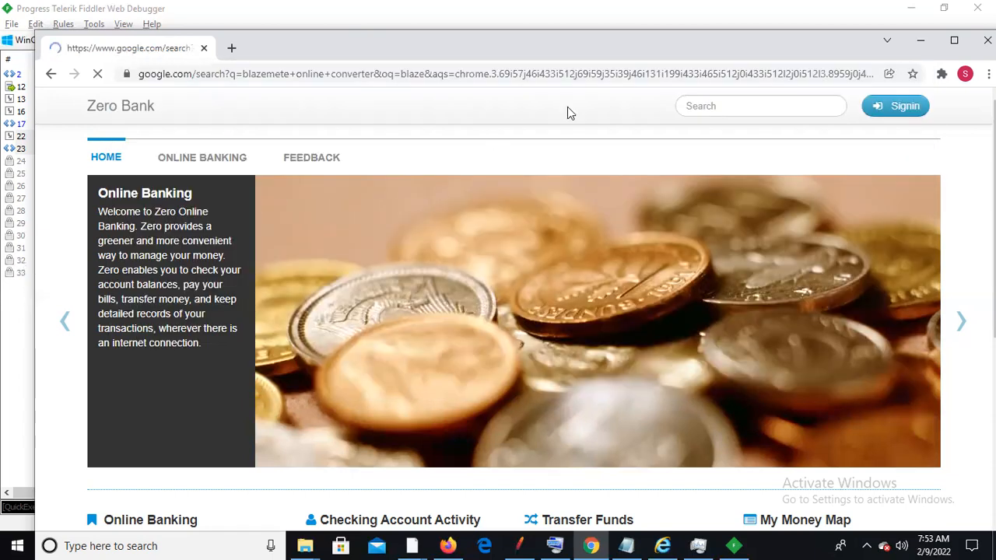
pyautogui.click(953, 41)
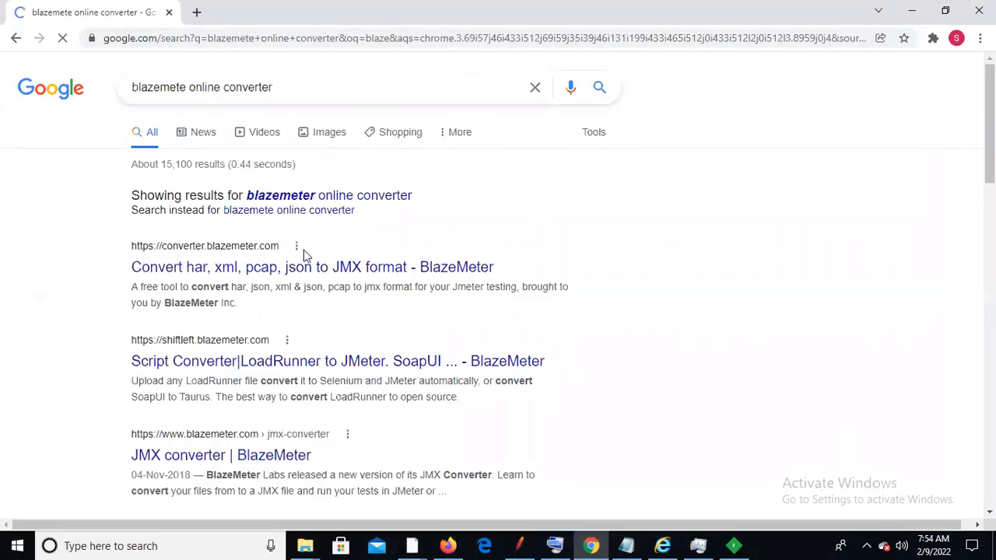
# Open the BlazeMeter JMX Converter and choose Zeroaccount.har from the Desktop as the upload
pyautogui.click(264, 268)
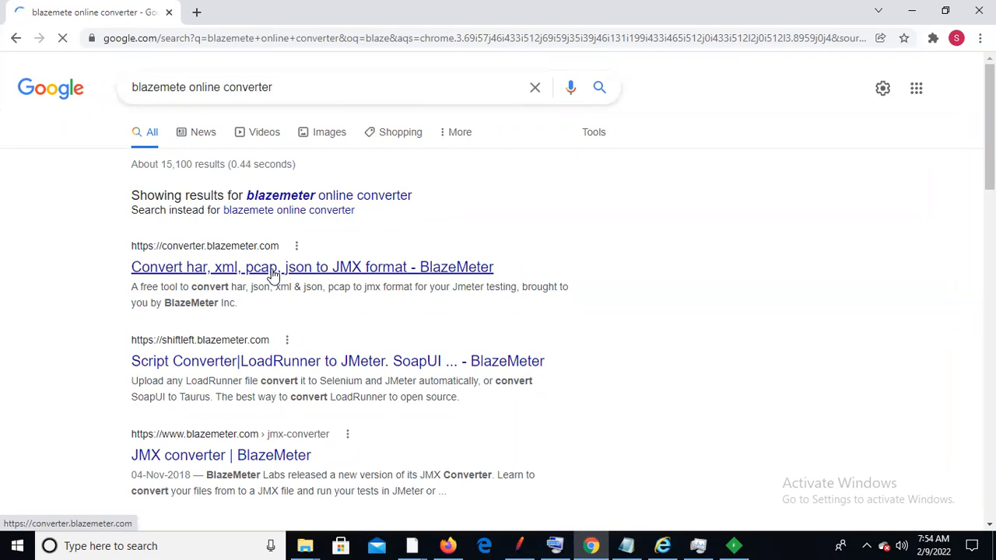
pyautogui.click(272, 272)
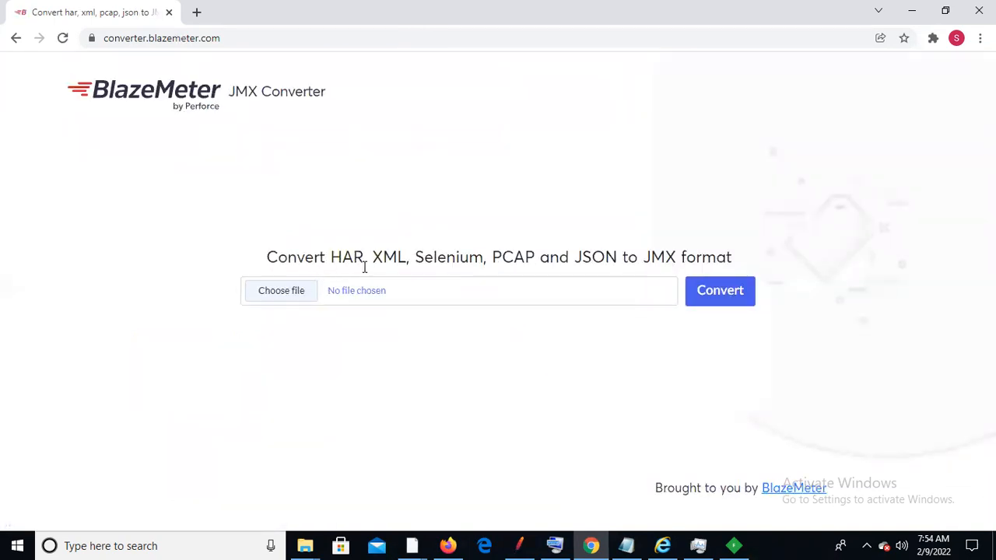
pyautogui.click(288, 292)
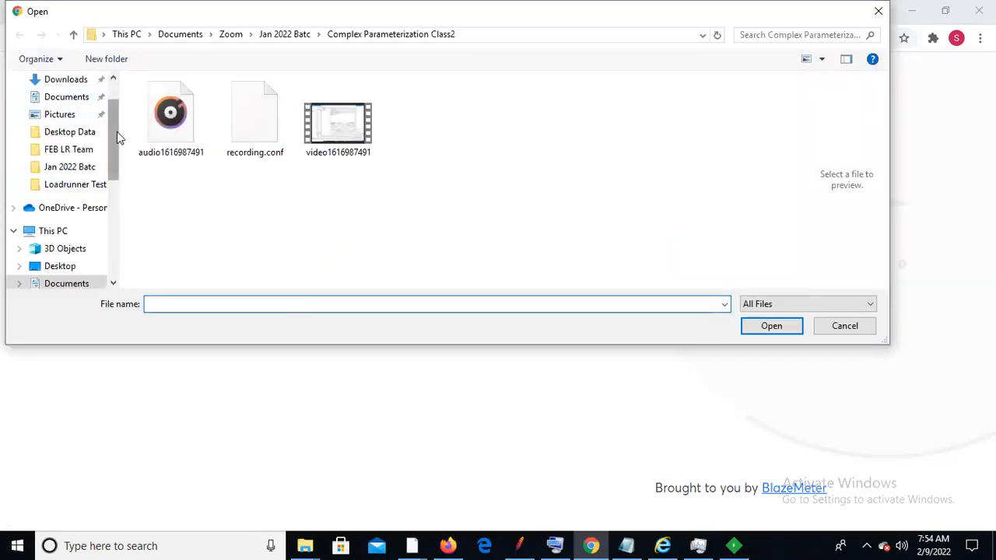
pyautogui.moveTo(116, 132); pyautogui.dragTo(117, 102)
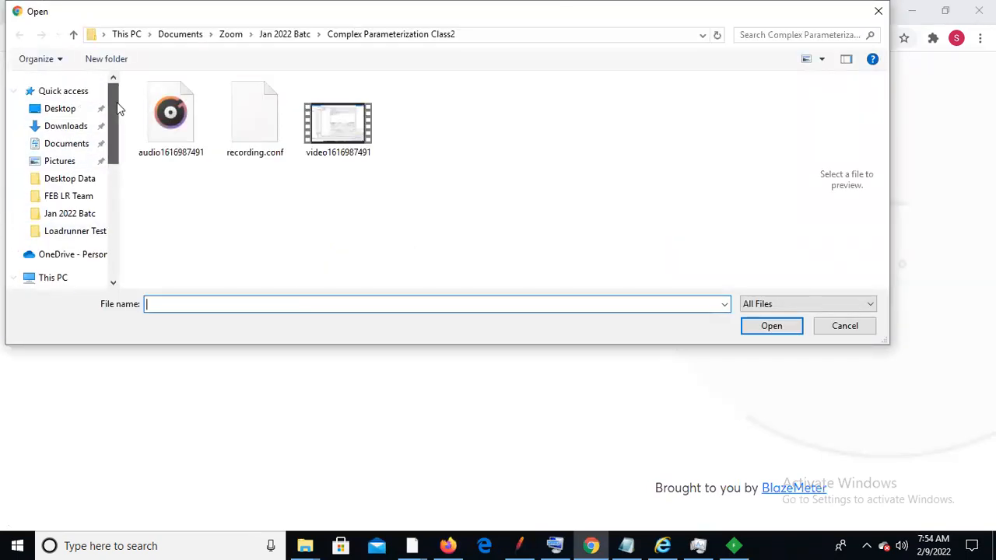
pyautogui.click(68, 110)
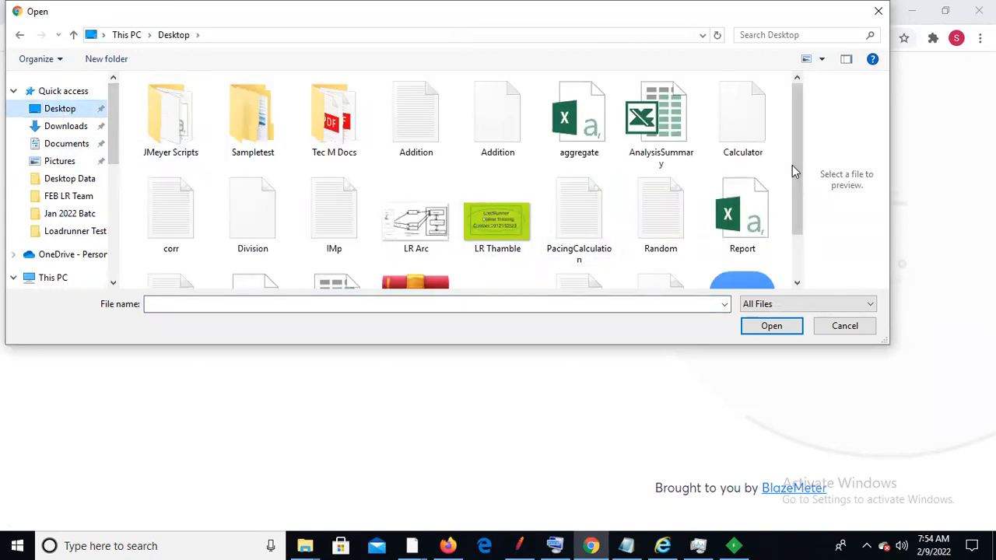
pyautogui.moveTo(790, 164); pyautogui.dragTo(795, 250)
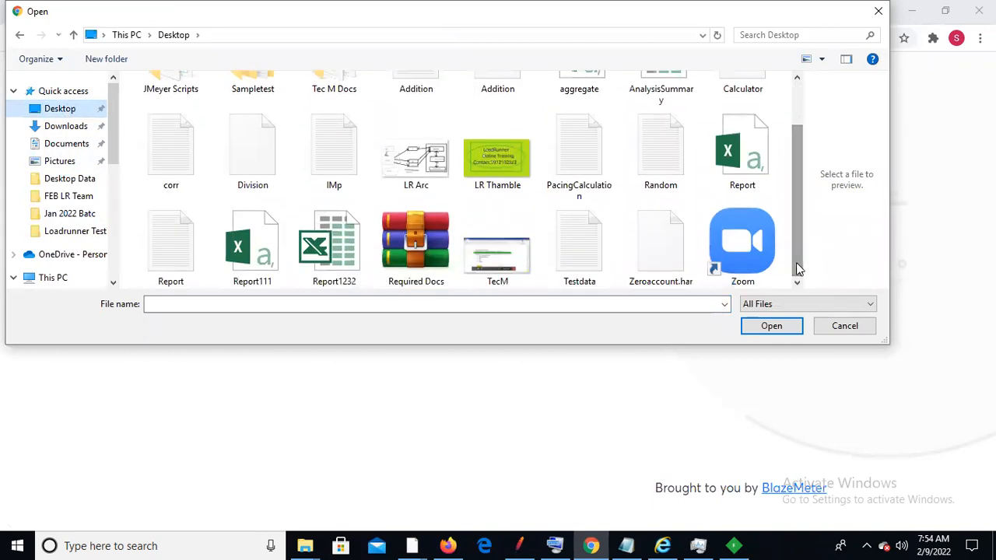
pyautogui.click(652, 266)
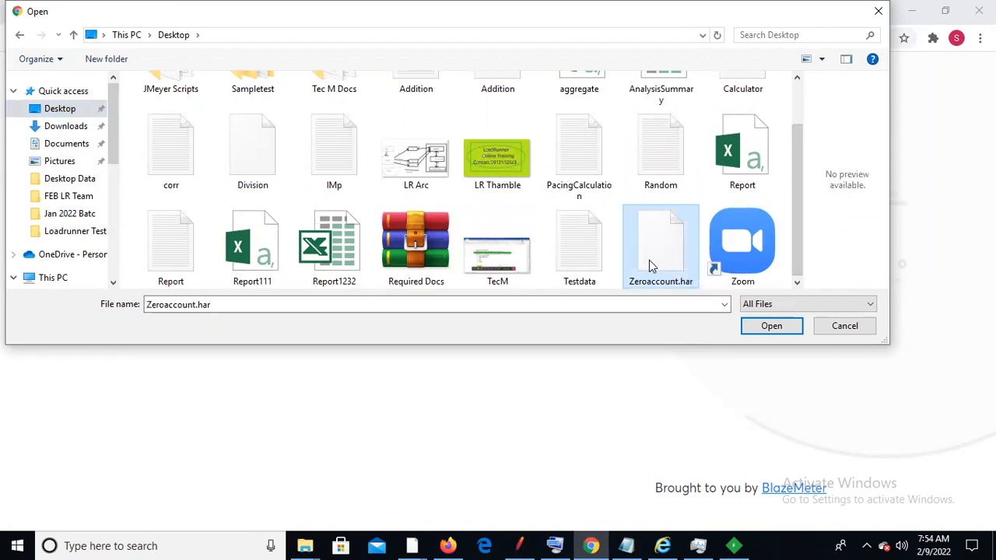
pyautogui.click(760, 328)
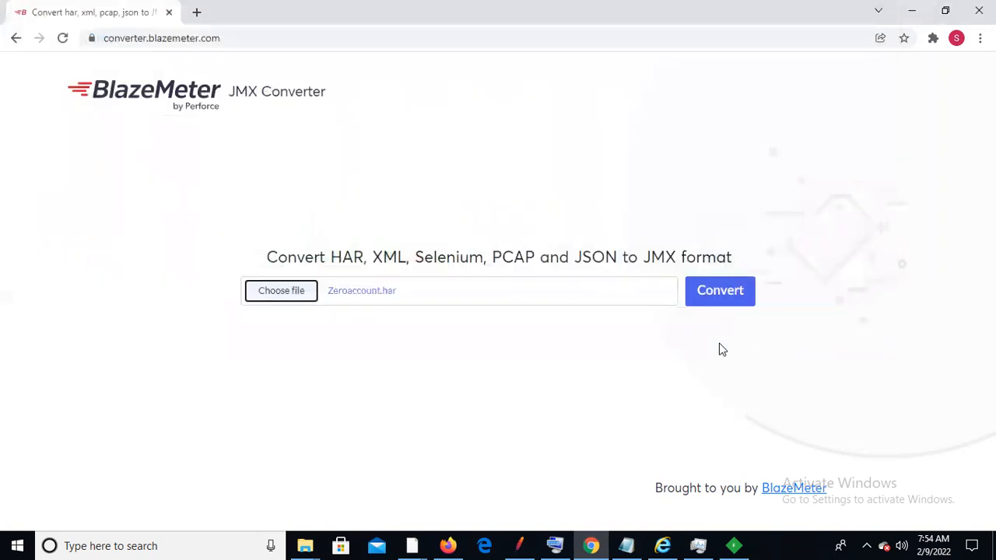
# Convert Zeroaccount.har and download the resulting Zeroaccount.jmx file
pyautogui.click(714, 299)
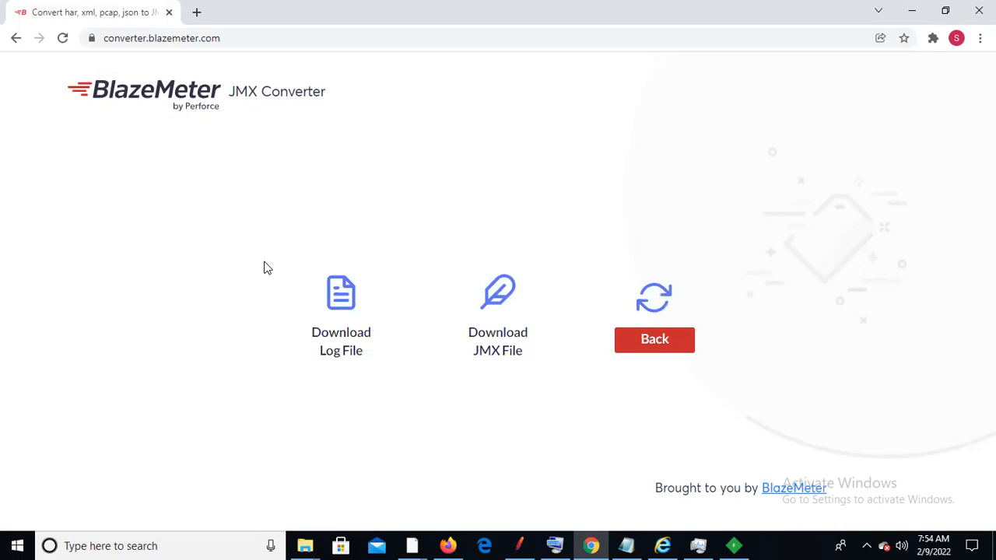
pyautogui.click(508, 351)
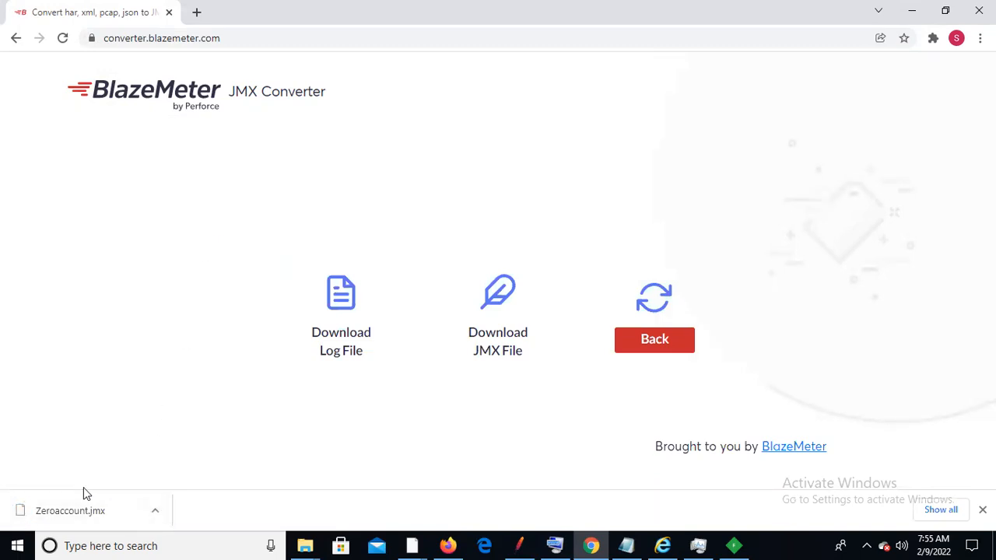
# In File Explorer's Downloads folder, open the 35.7 KB Zeroaccount.jmx file
pyautogui.click(305, 545)
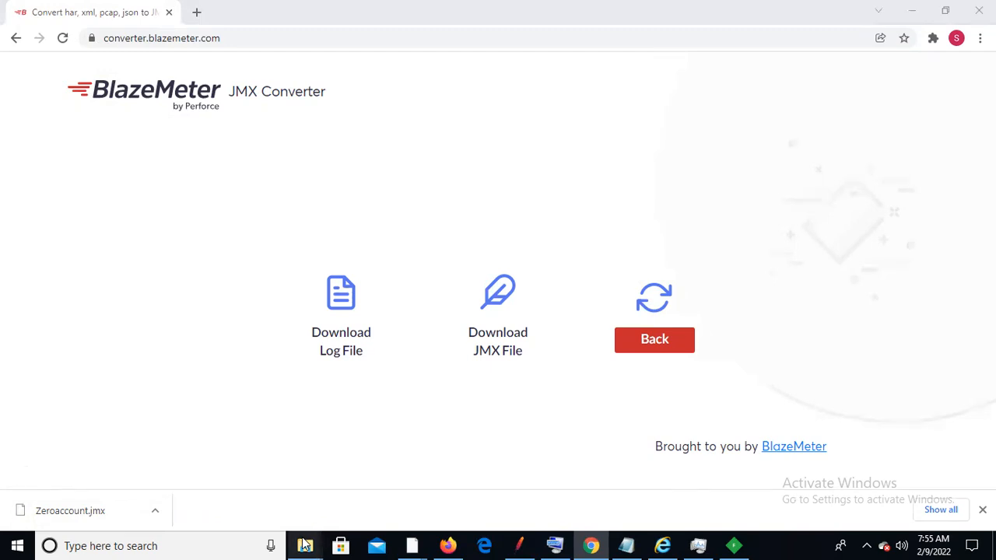
pyautogui.click(217, 476)
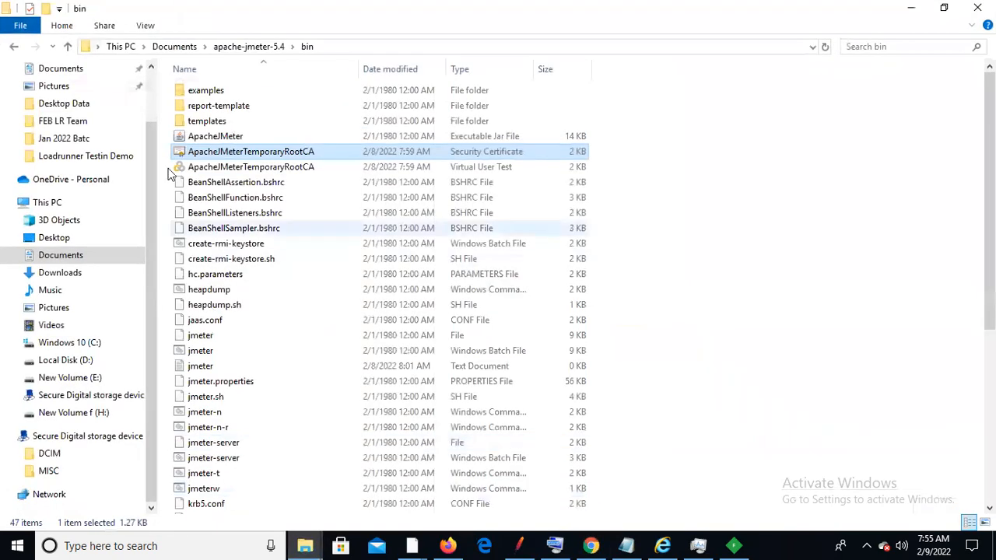
pyautogui.click(153, 93)
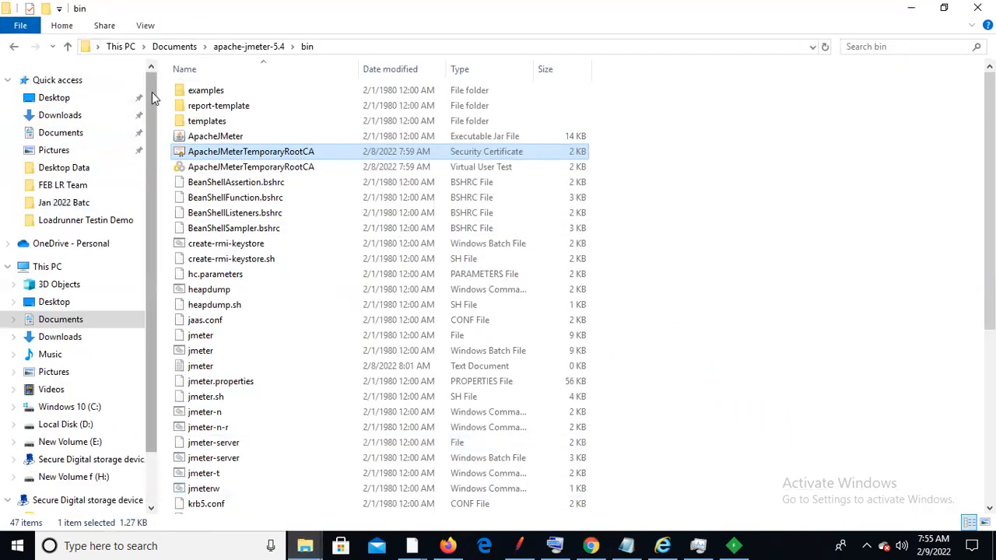
pyautogui.click(63, 118)
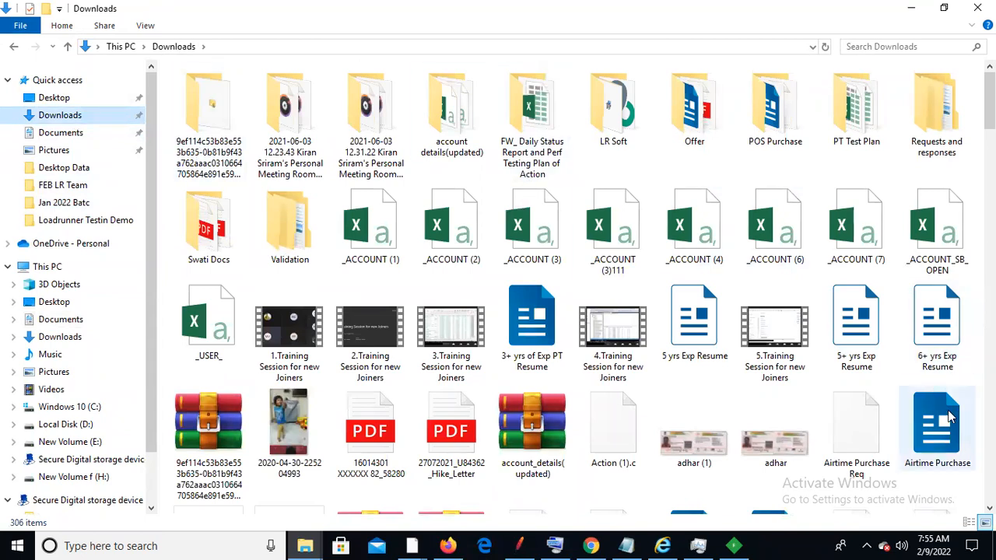
pyautogui.moveTo(989, 101); pyautogui.dragTo(989, 476)
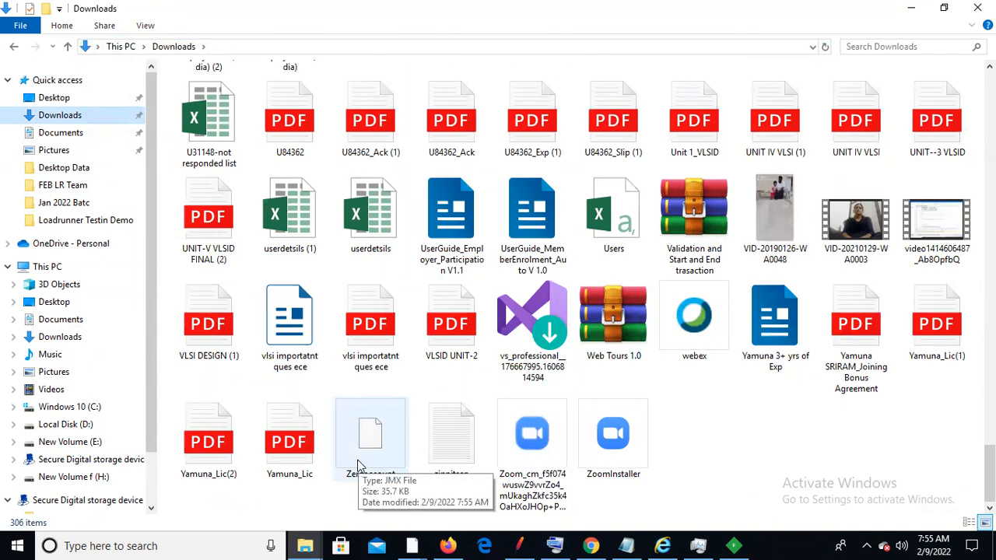
pyautogui.doubleClick(366, 451)
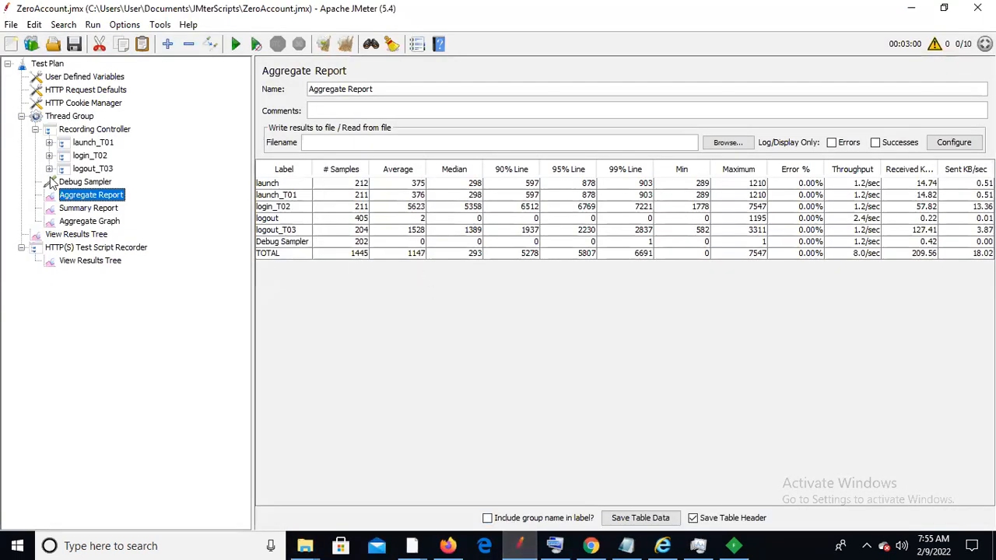
# Use JMeter's File > Open to load Zeroaccount.jmx from the Downloads folder
pyautogui.click(10, 25)
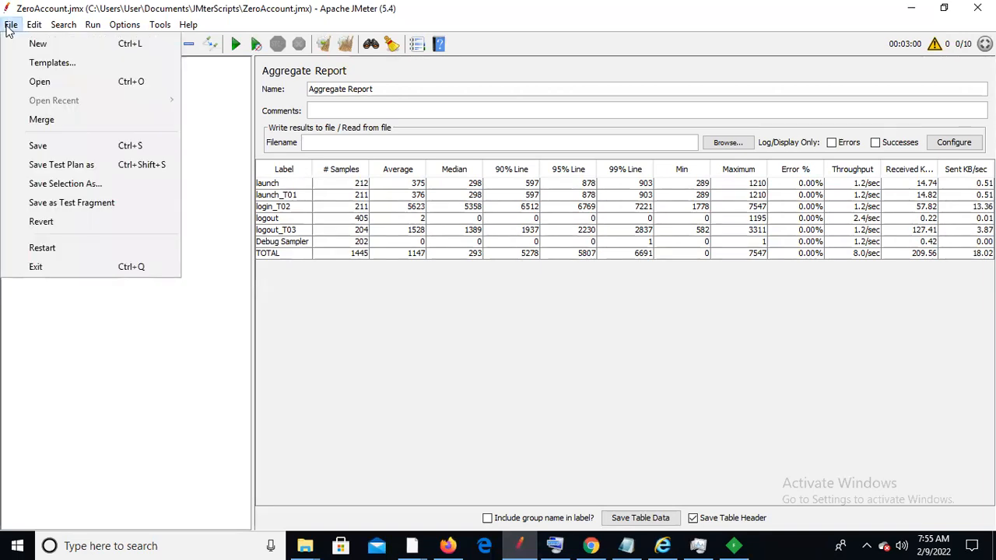
pyautogui.click(75, 85)
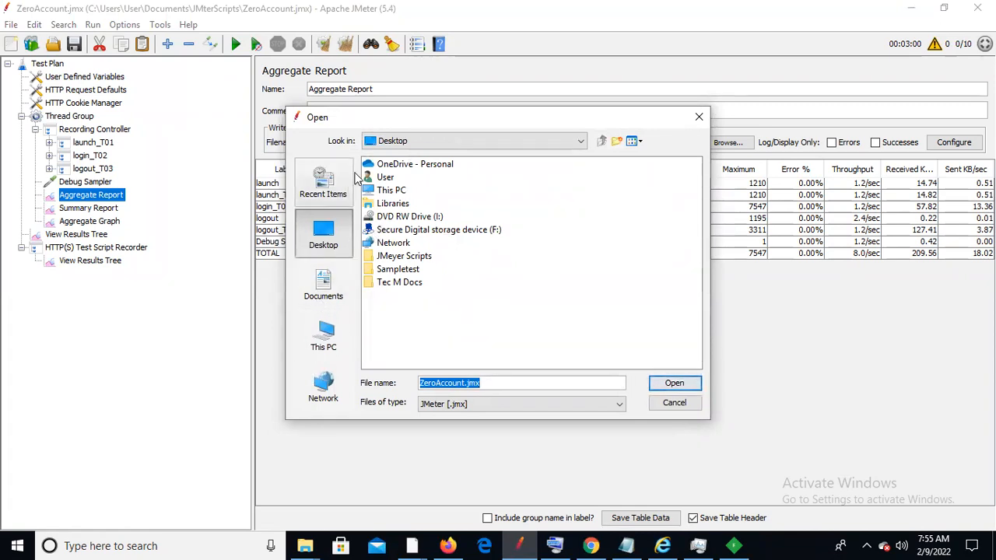
pyautogui.click(580, 143)
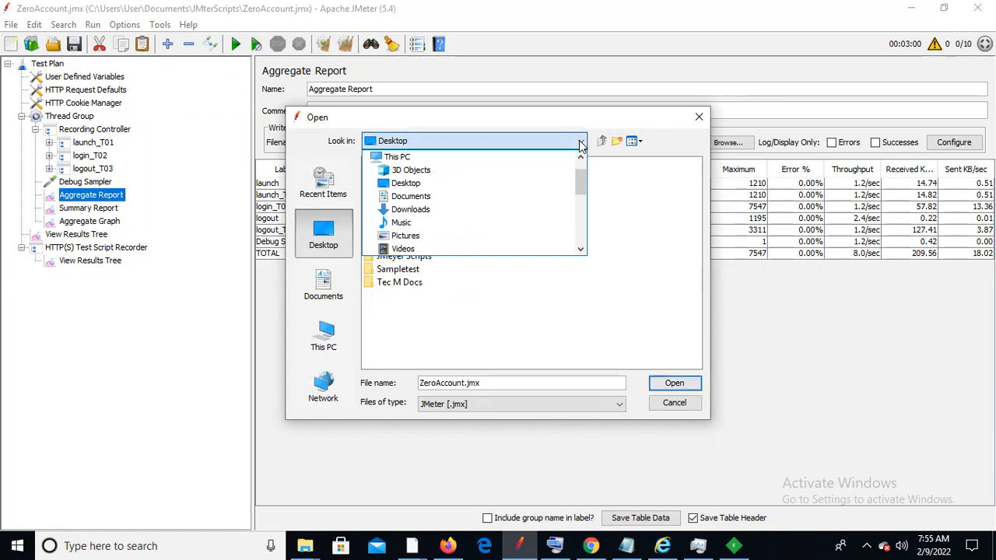
pyautogui.click(483, 213)
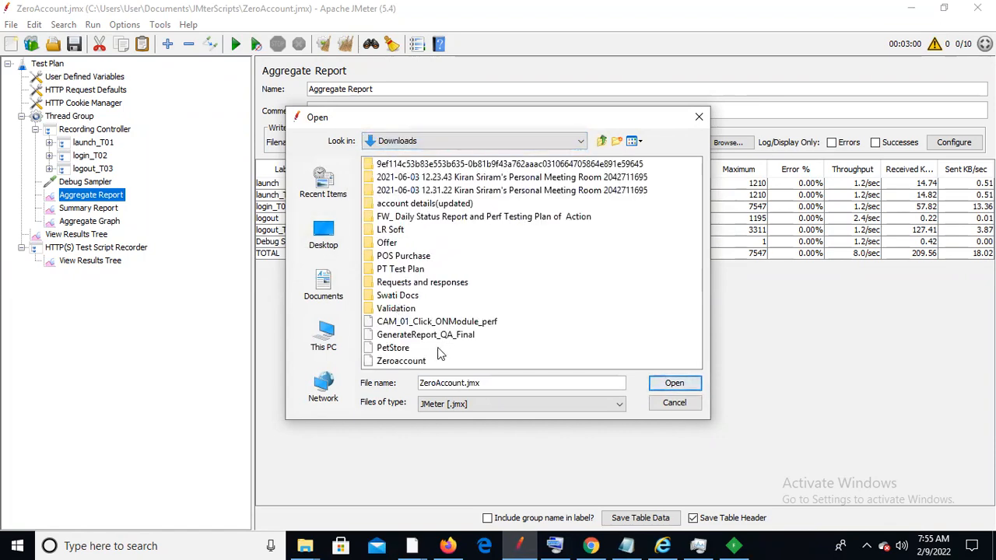
pyautogui.click(424, 360)
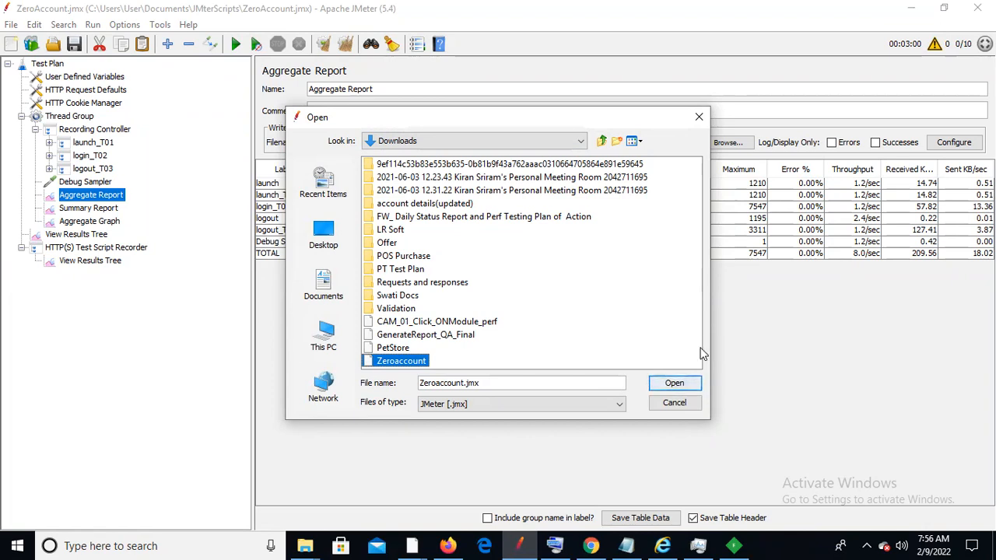
pyautogui.press('Return')
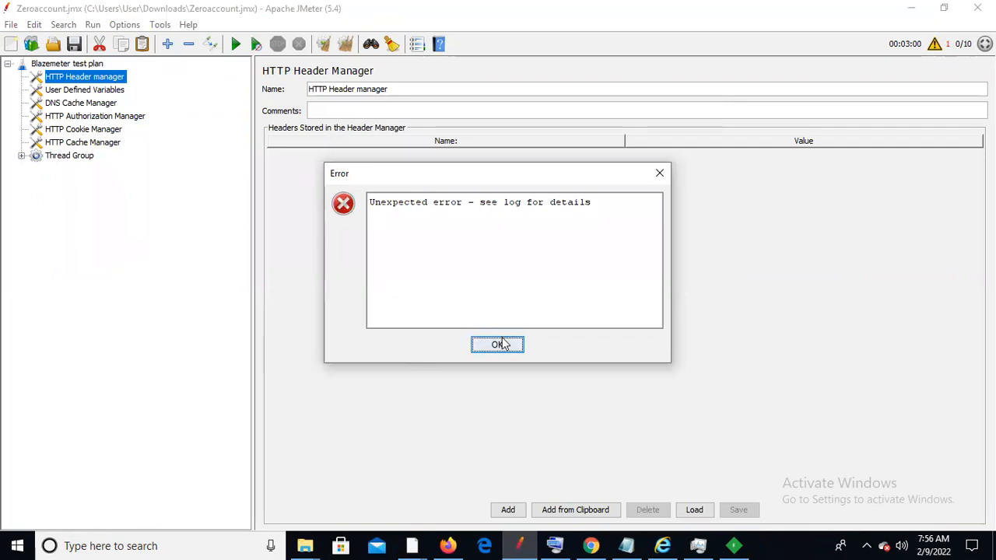
# Dismiss the error, expand the Thread Group, and widen the tree to show all seven request URLs
pyautogui.click(497, 345)
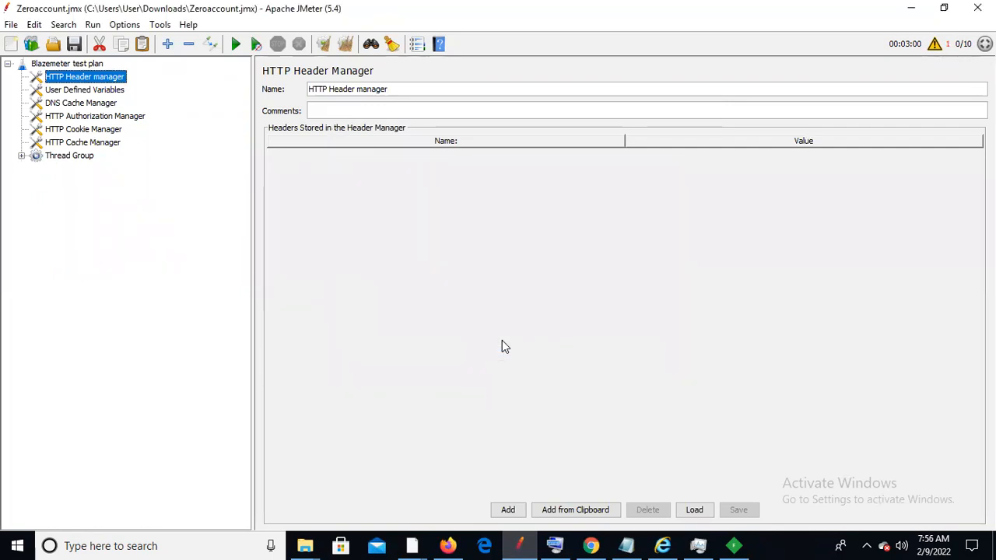
pyautogui.click(22, 156)
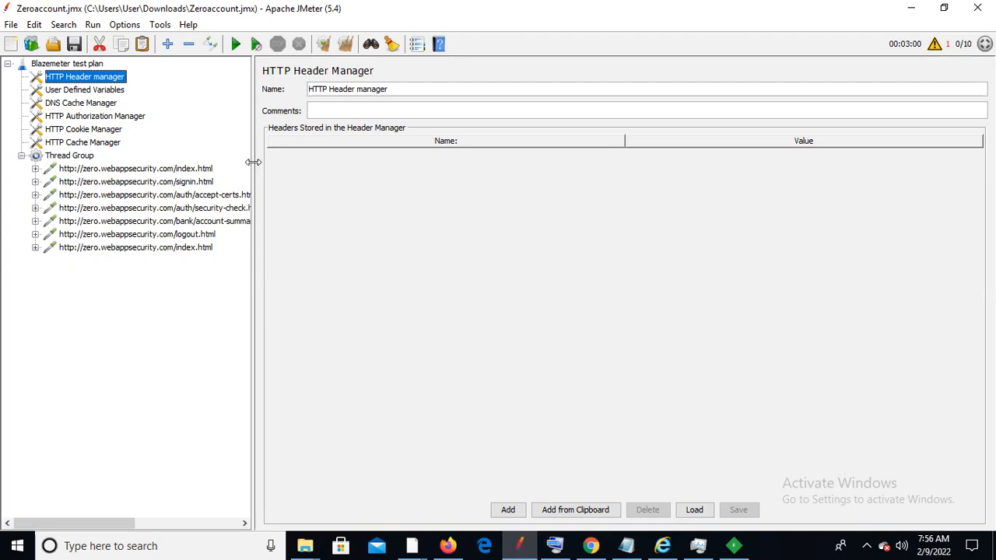
pyautogui.moveTo(258, 160); pyautogui.dragTo(479, 159)
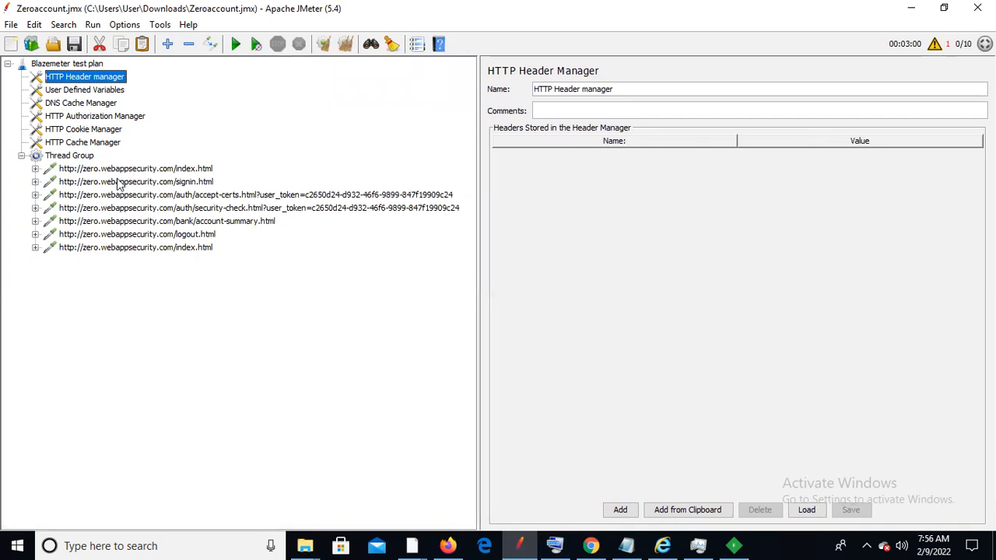
pyautogui.click(70, 157)
# Add two Transaction Controllers to the Thread Group and move them to the top, above the requests
pyautogui.rightClick(68, 155)
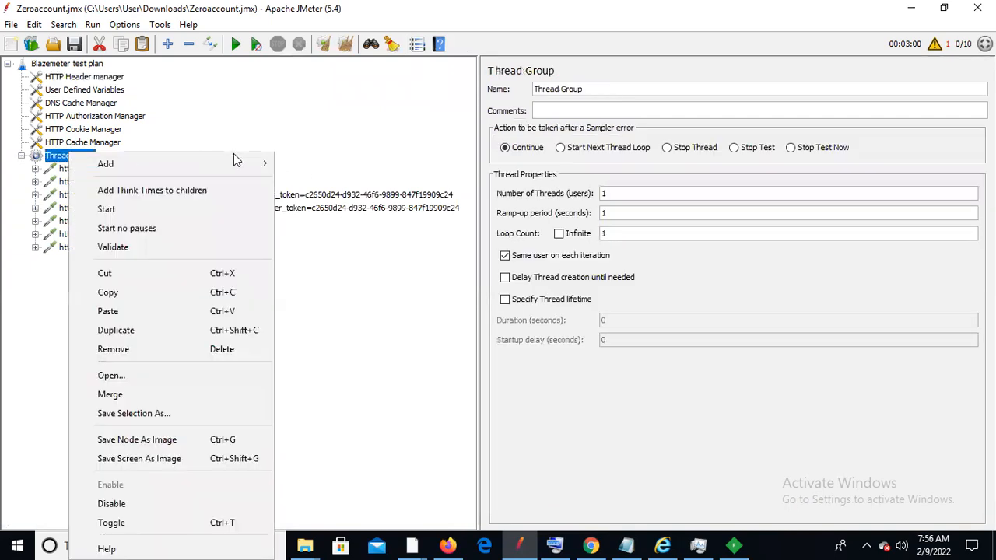
pyautogui.moveTo(240, 162)
pyautogui.moveTo(322, 168)
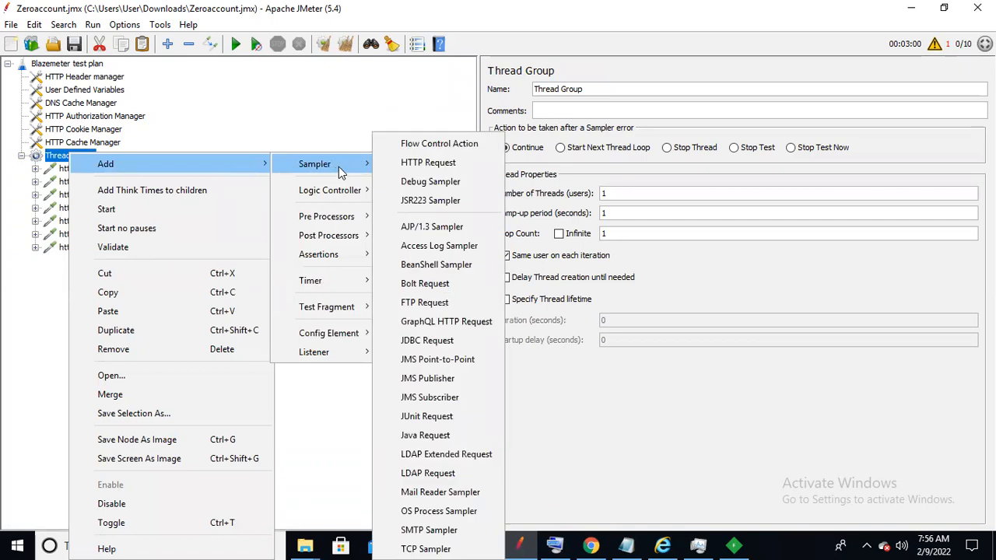
pyautogui.moveTo(340, 190)
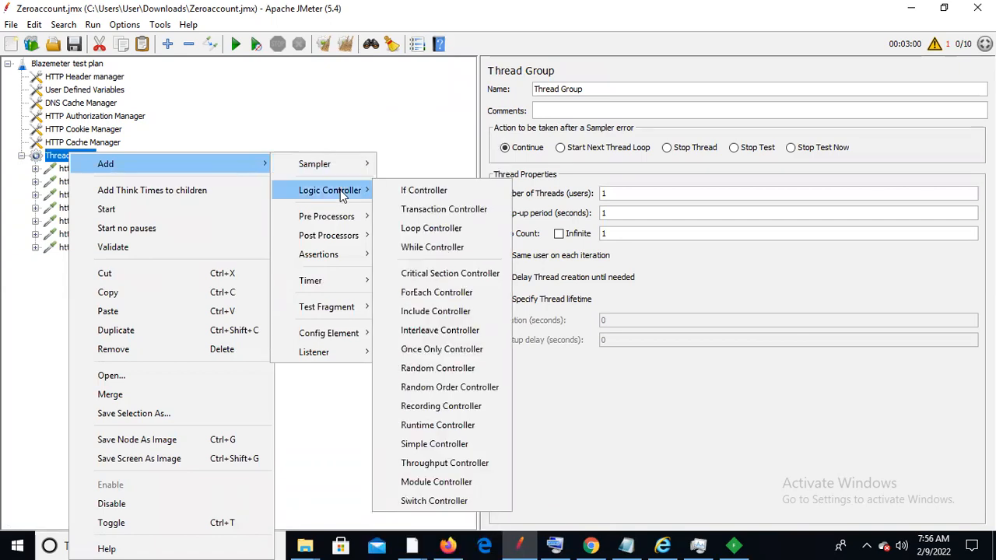
pyautogui.click(426, 210)
pyautogui.moveTo(105, 251); pyautogui.dragTo(108, 168)
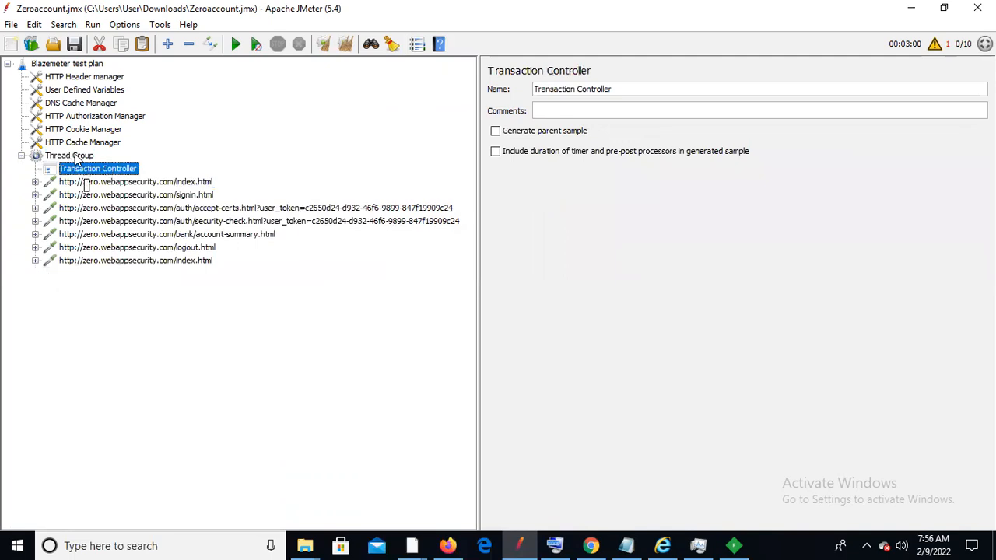
pyautogui.click(70, 155)
pyautogui.rightClick(73, 156)
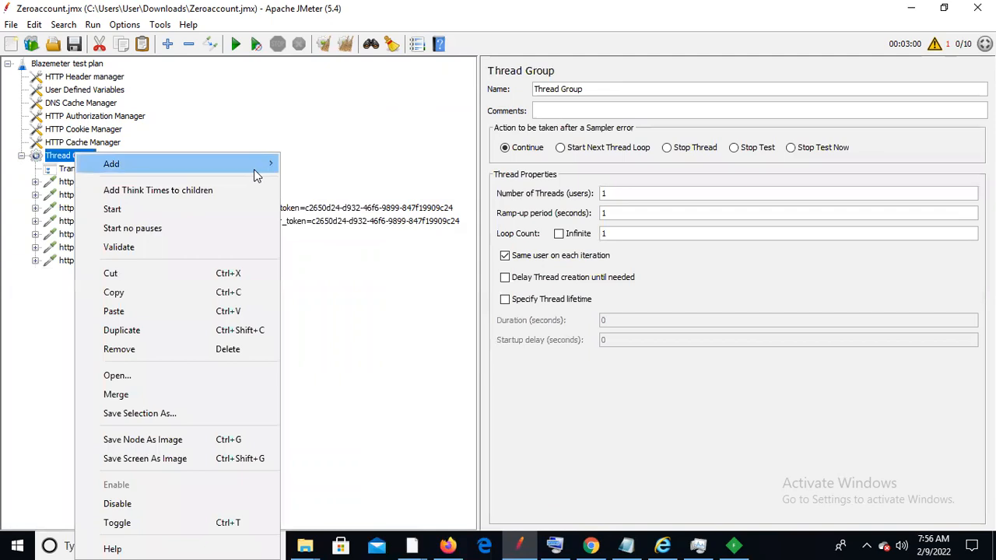
pyautogui.moveTo(328, 191)
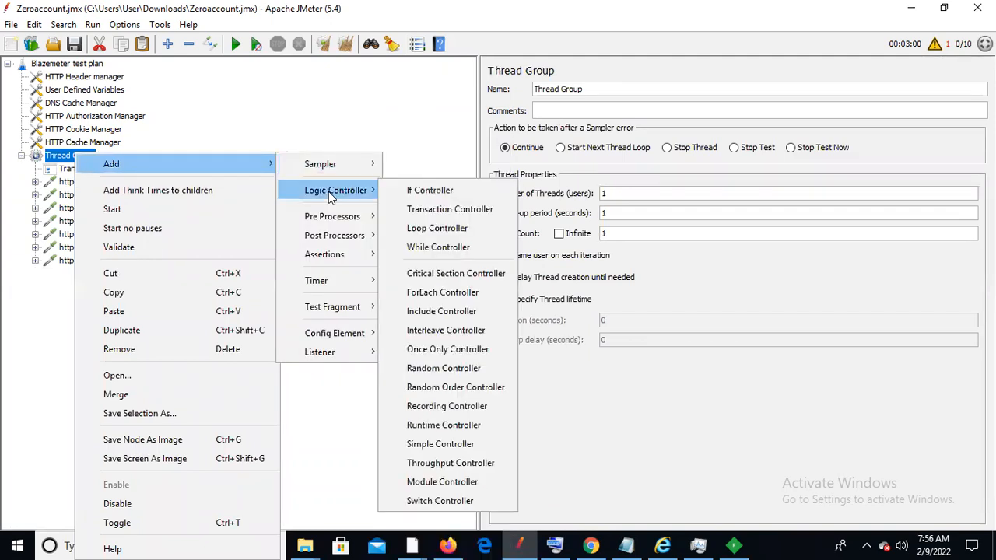
pyautogui.click(469, 215)
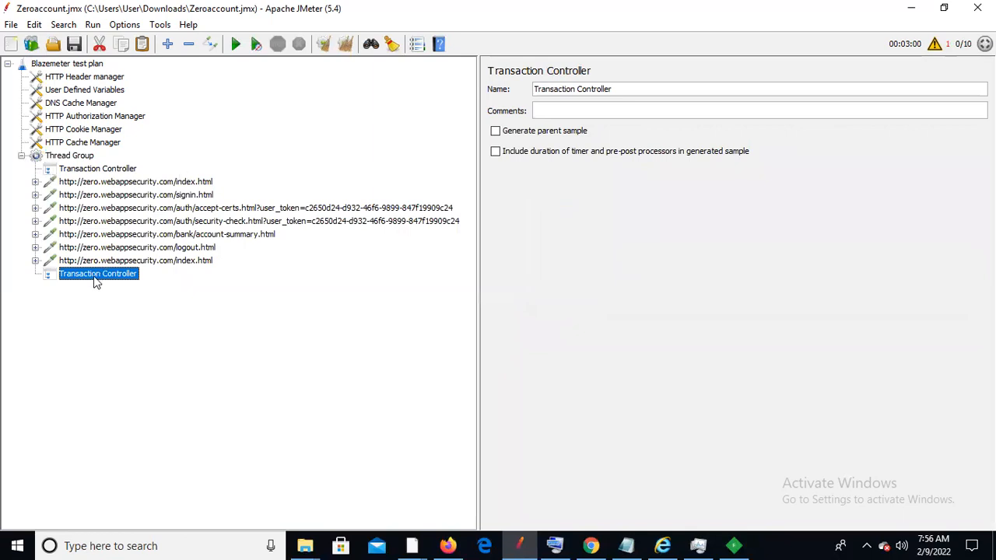
pyautogui.moveTo(95, 280); pyautogui.dragTo(102, 183)
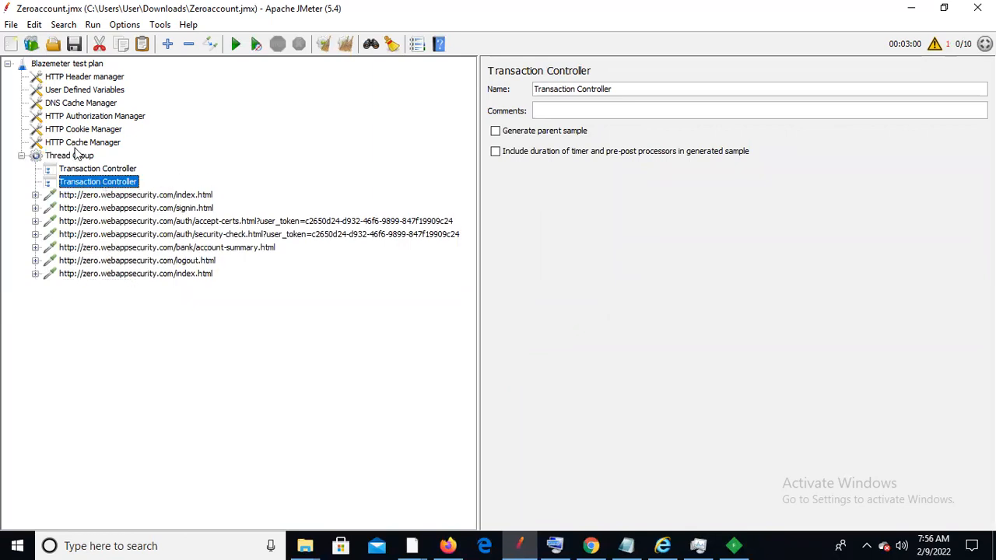
# Add a third Transaction Controller and place it below the first two at the top
pyautogui.click(71, 157)
pyautogui.rightClick(73, 158)
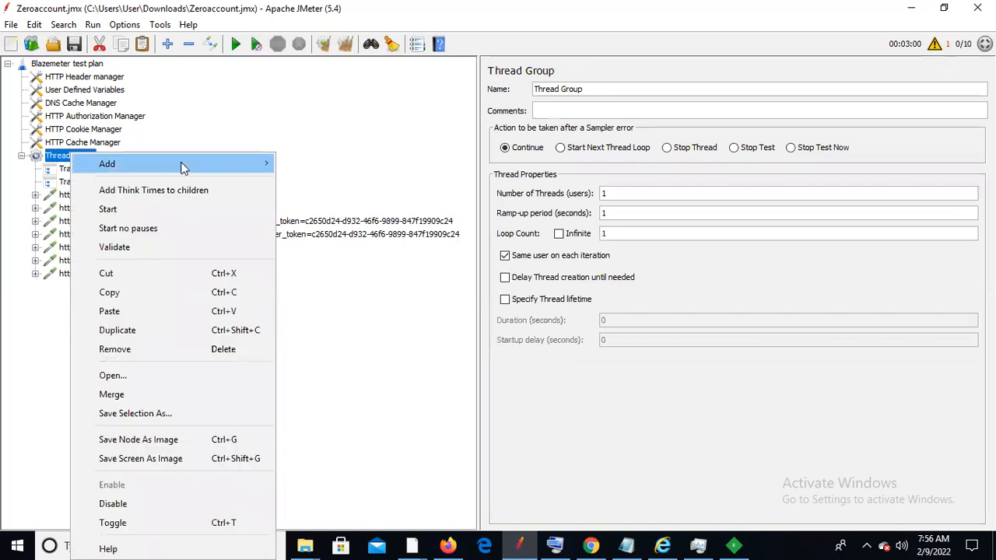
pyautogui.moveTo(186, 163)
pyautogui.moveTo(358, 169)
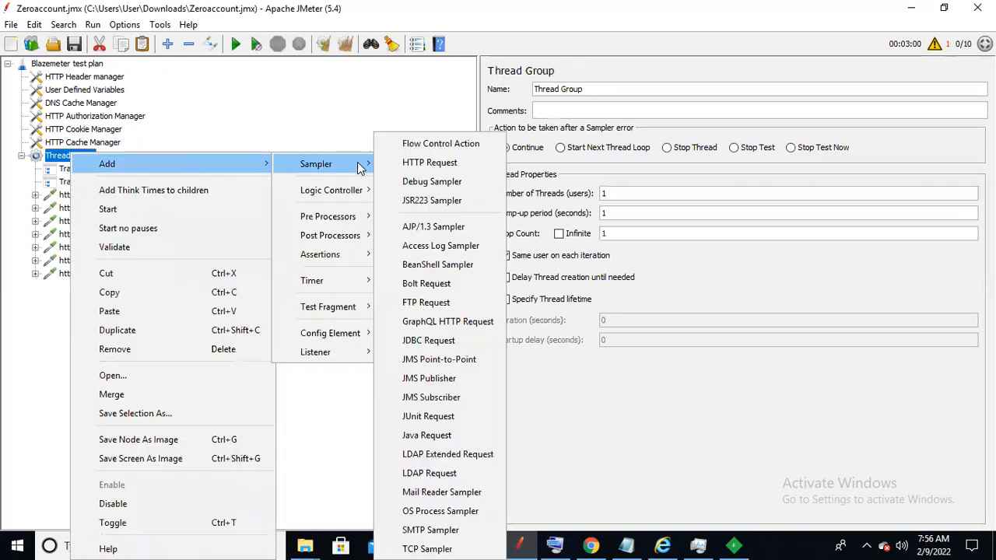
pyautogui.moveTo(355, 192)
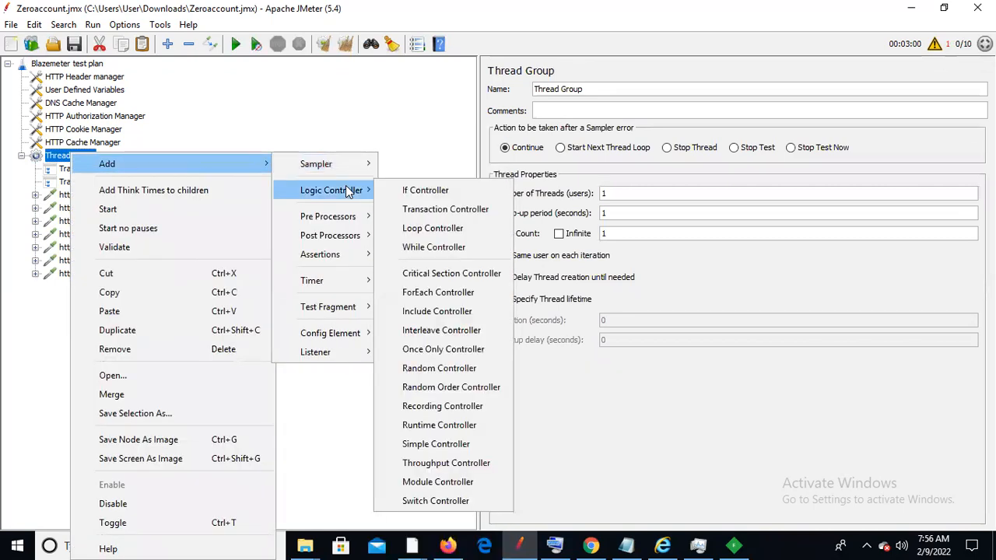
pyautogui.click(436, 210)
pyautogui.moveTo(111, 293); pyautogui.dragTo(127, 196)
pyautogui.click(117, 171)
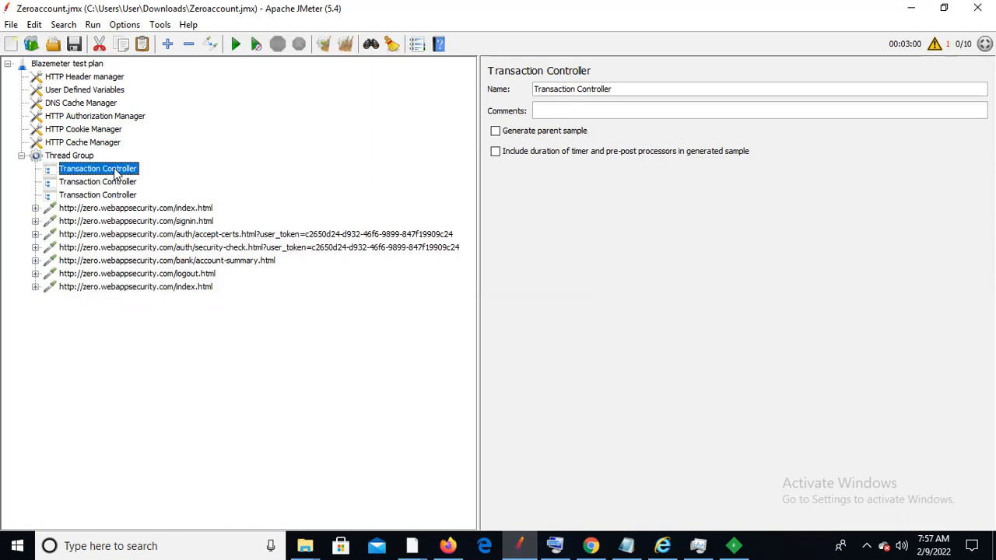
pyautogui.click(568, 542)
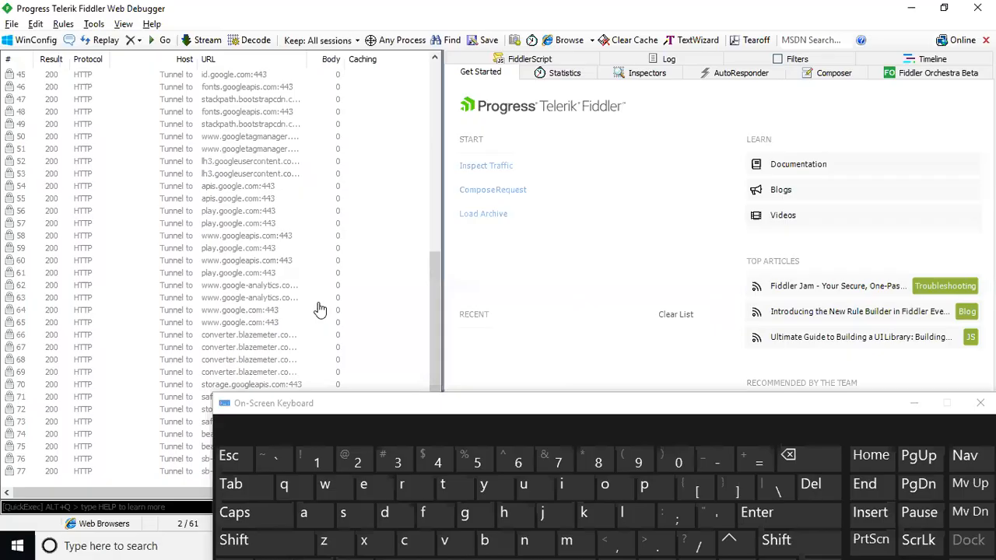
# Minimize Fiddler and rename the first Transaction Controller to lunch using the On-Screen Keyboard
pyautogui.click(911, 8)
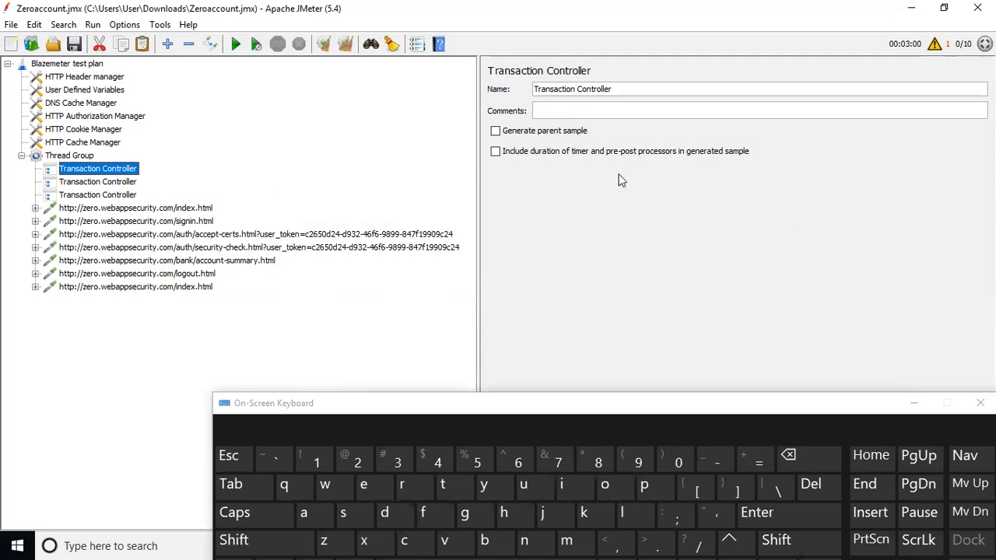
pyautogui.moveTo(621, 89); pyautogui.dragTo(511, 90)
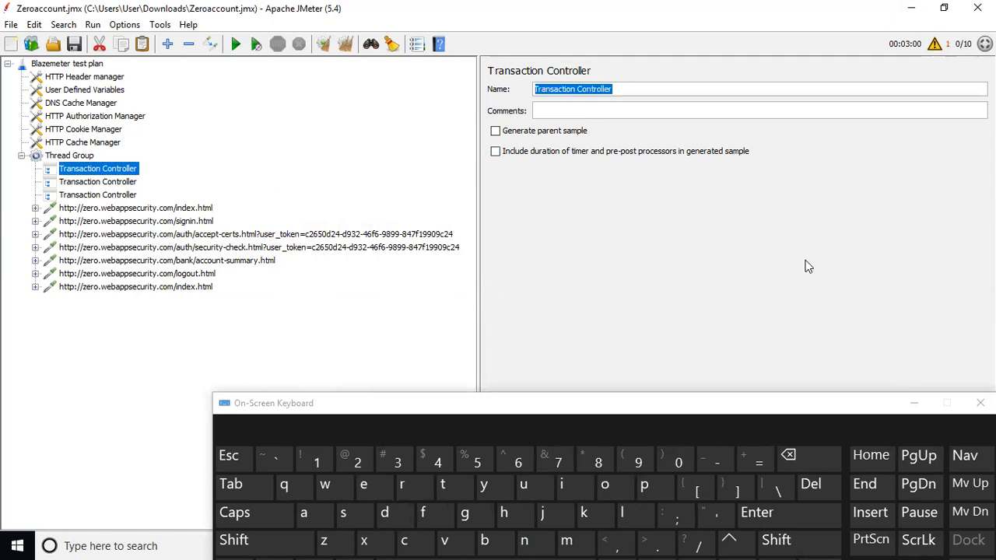
pyautogui.click(624, 513)
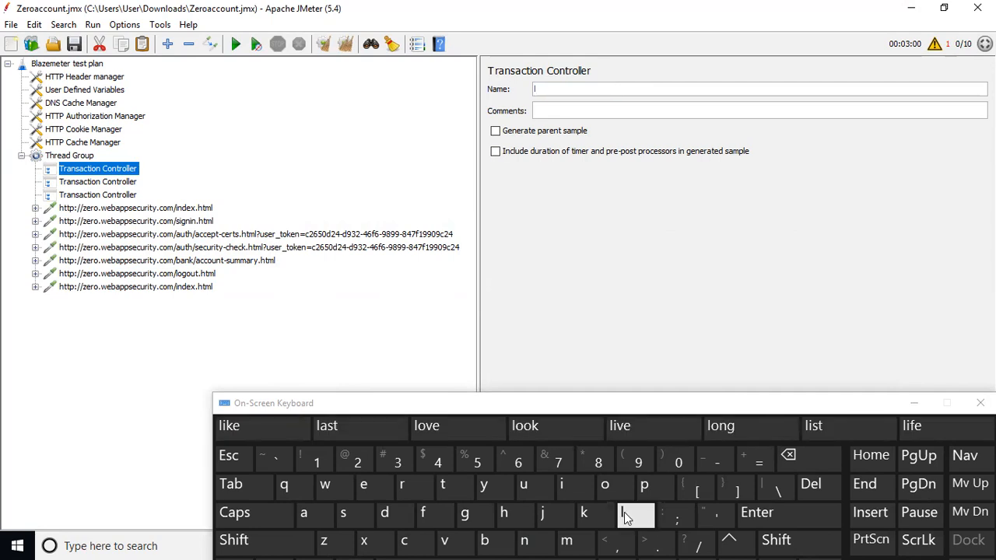
pyautogui.click(523, 485)
pyautogui.click(532, 539)
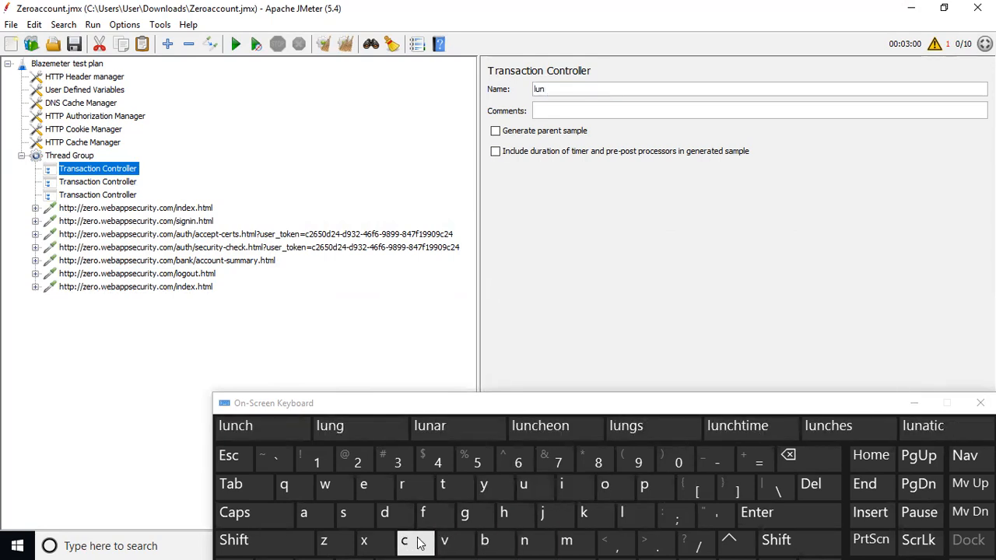
pyautogui.click(412, 541)
pyautogui.click(504, 520)
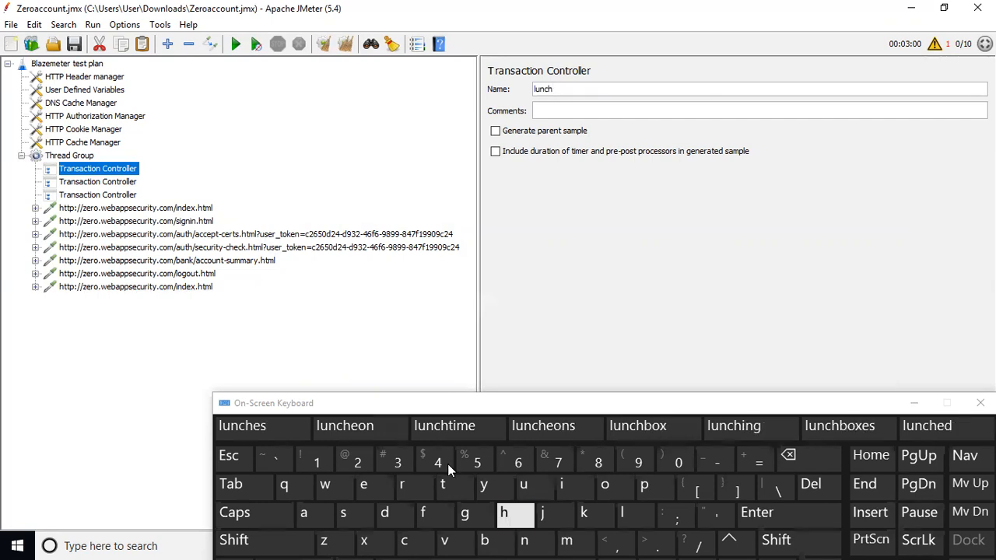
# Rename the second Transaction Controller to login
pyautogui.click(107, 181)
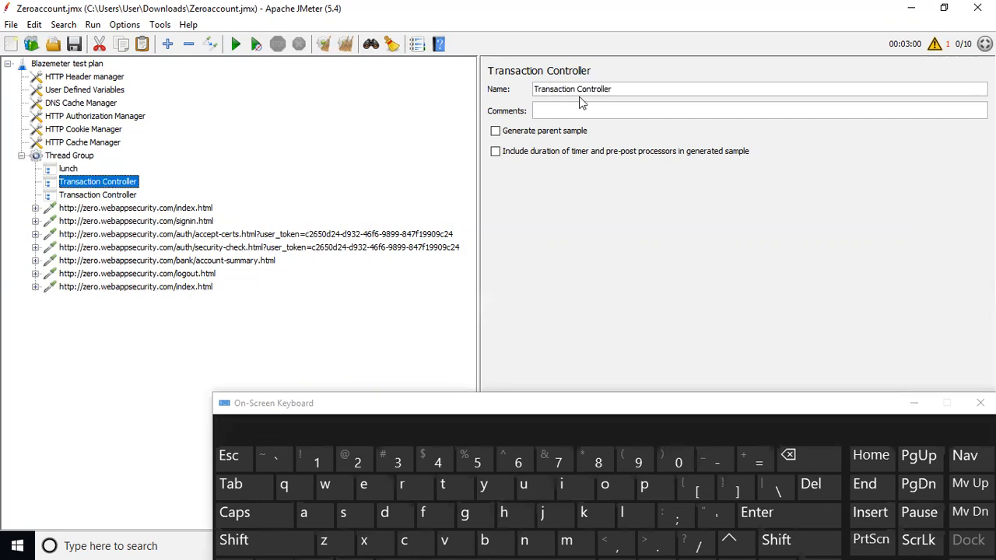
pyautogui.tripleClick(607, 85)
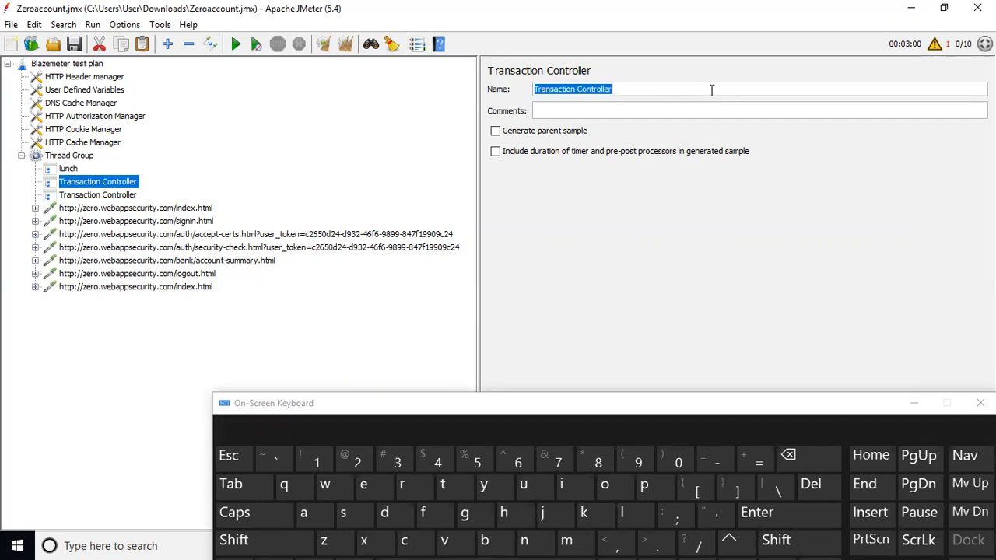
pyautogui.click(626, 515)
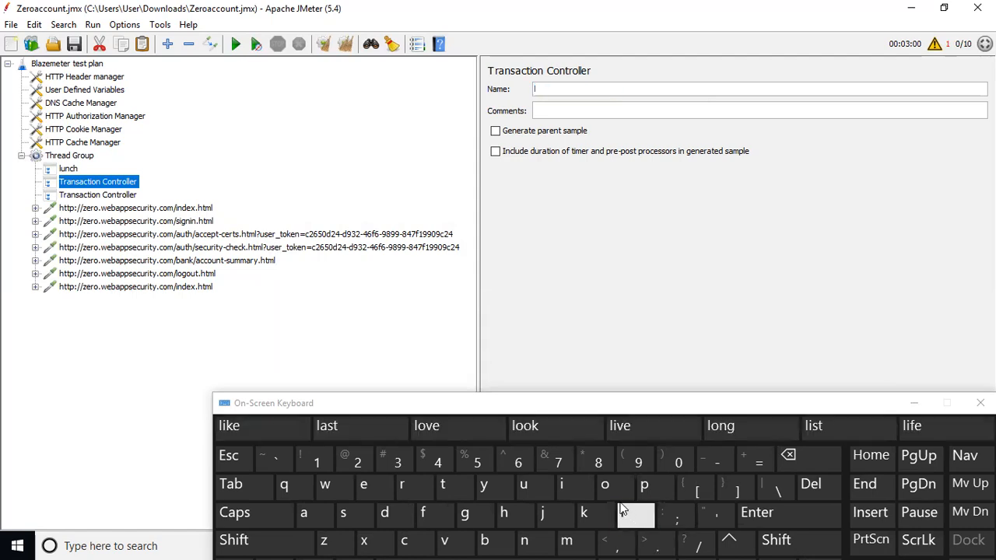
pyautogui.click(614, 492)
pyautogui.click(467, 515)
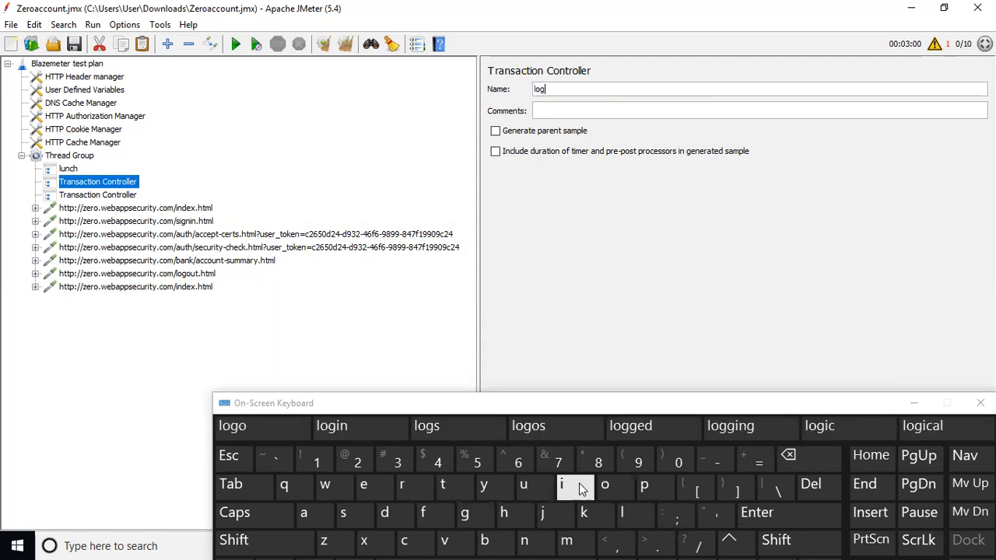
pyautogui.click(564, 490)
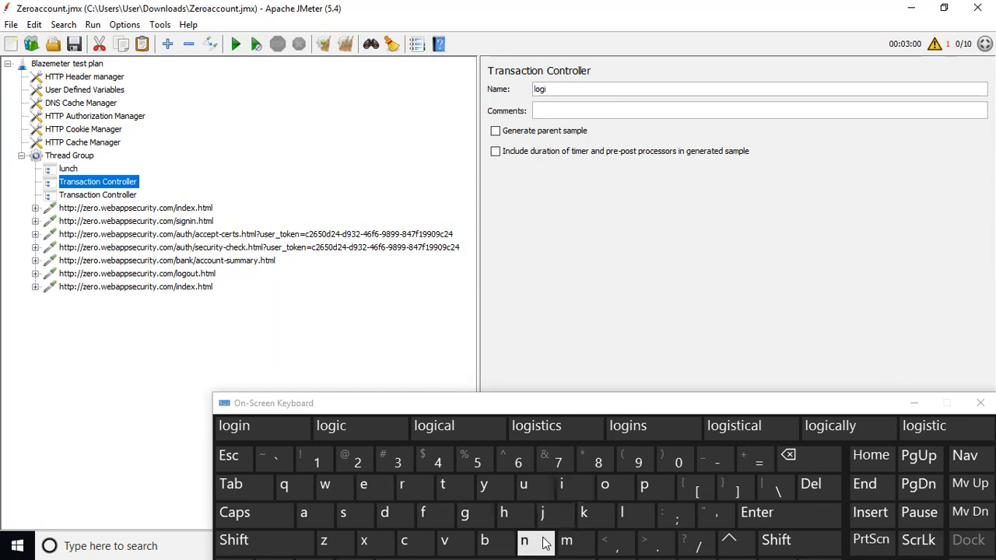
pyautogui.click(524, 540)
# Rename the third Transaction Controller to logout and close the On-Screen Keyboard
pyautogui.click(98, 197)
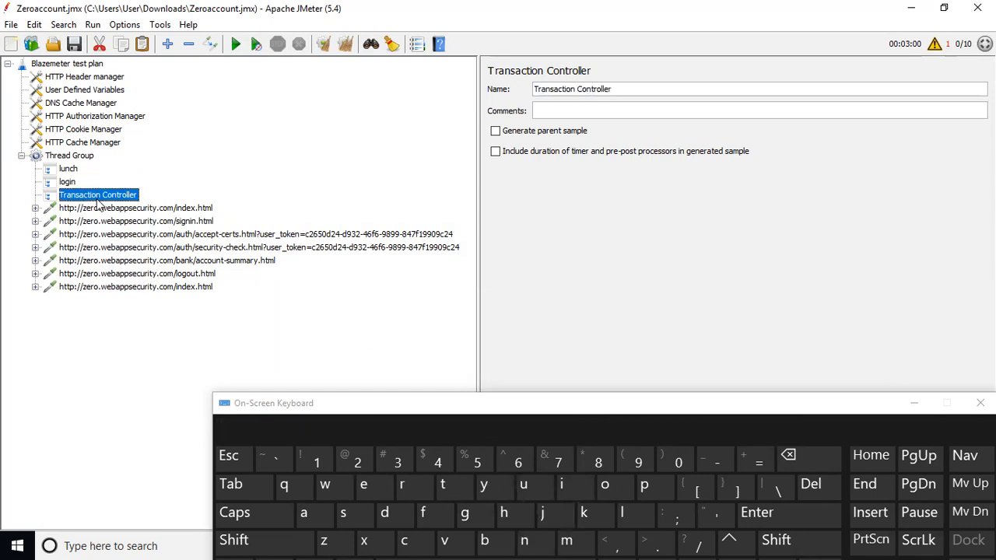
pyautogui.tripleClick(597, 89)
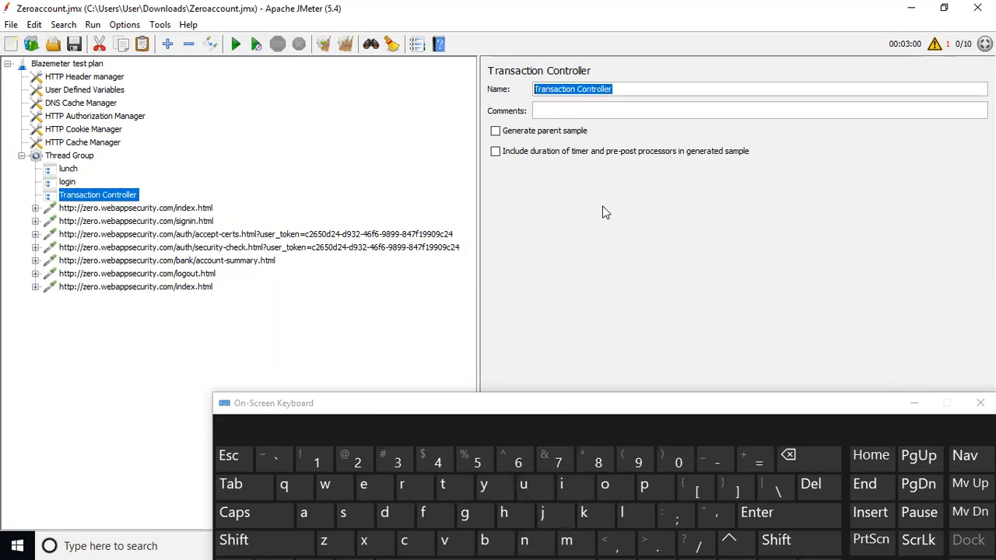
pyautogui.click(621, 513)
pyautogui.click(611, 489)
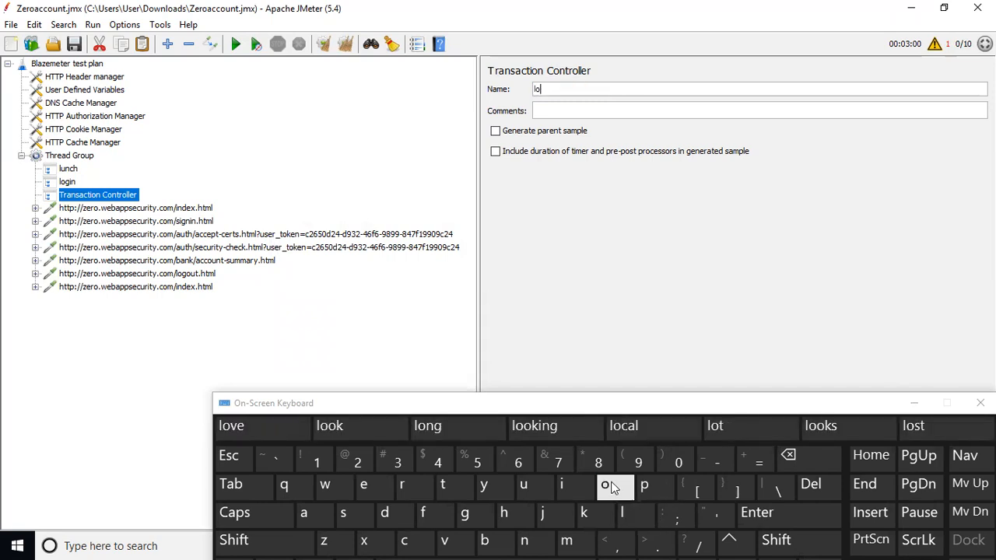
pyautogui.click(467, 515)
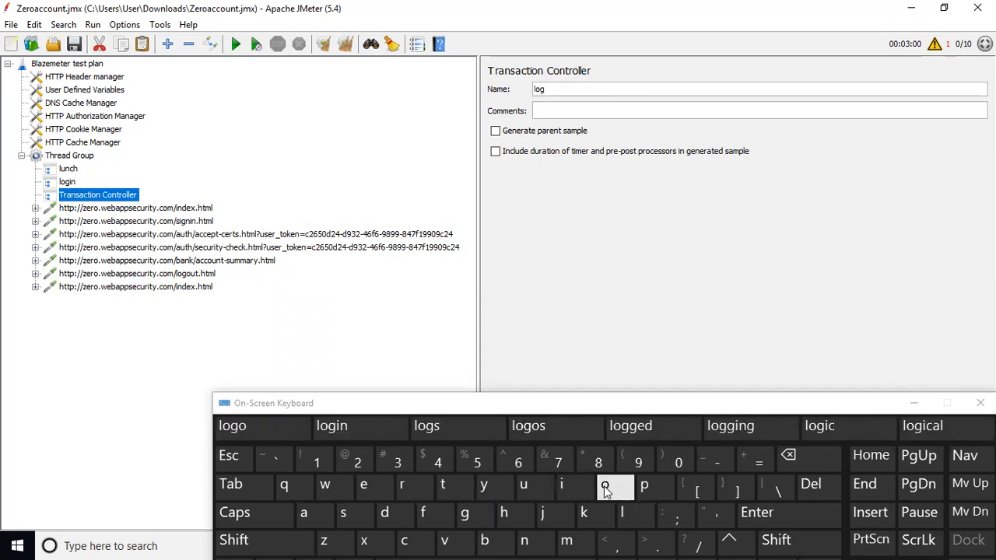
pyautogui.click(604, 485)
pyautogui.click(524, 486)
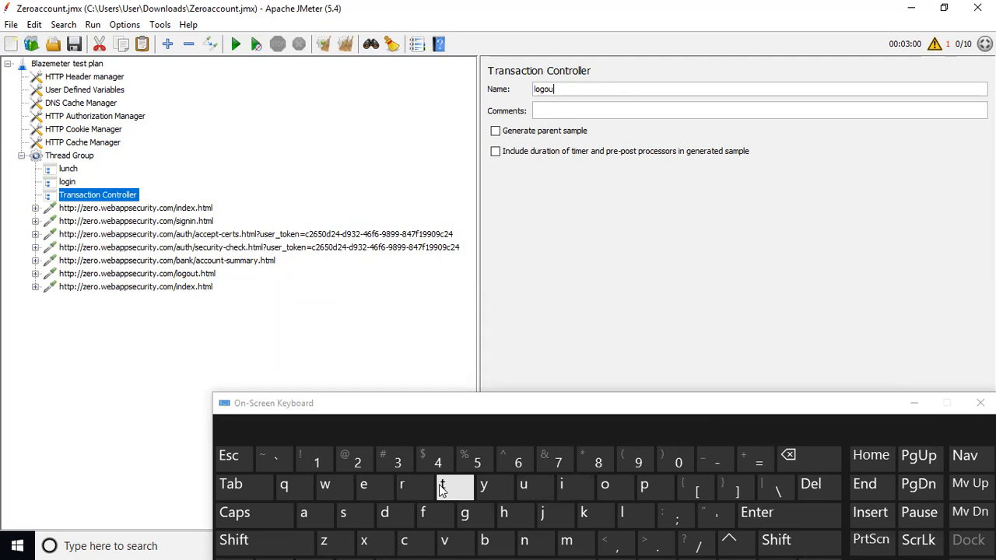
pyautogui.click(917, 402)
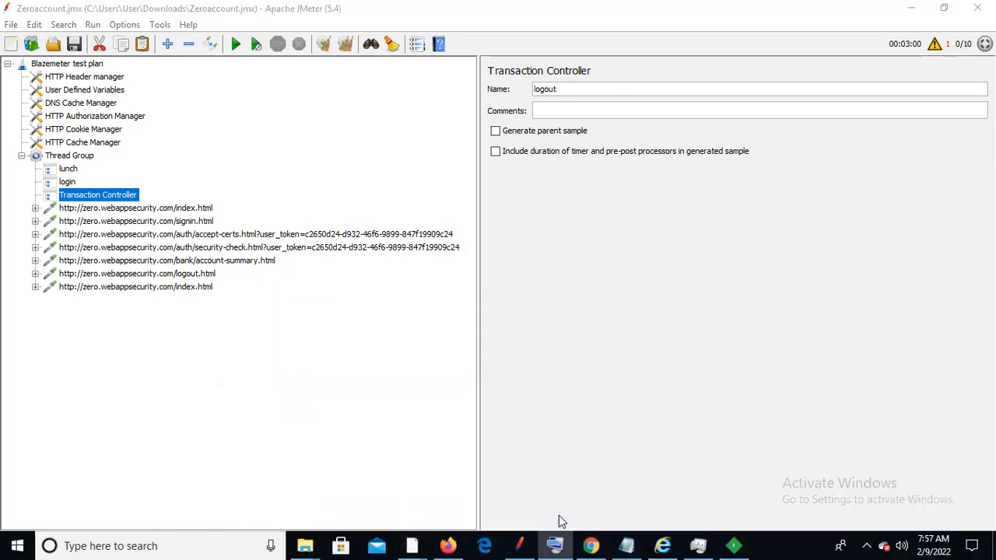
# Widen Fiddler's session list to reveal the Launch, login and Logout comments, then return to JMeter
pyautogui.click(732, 545)
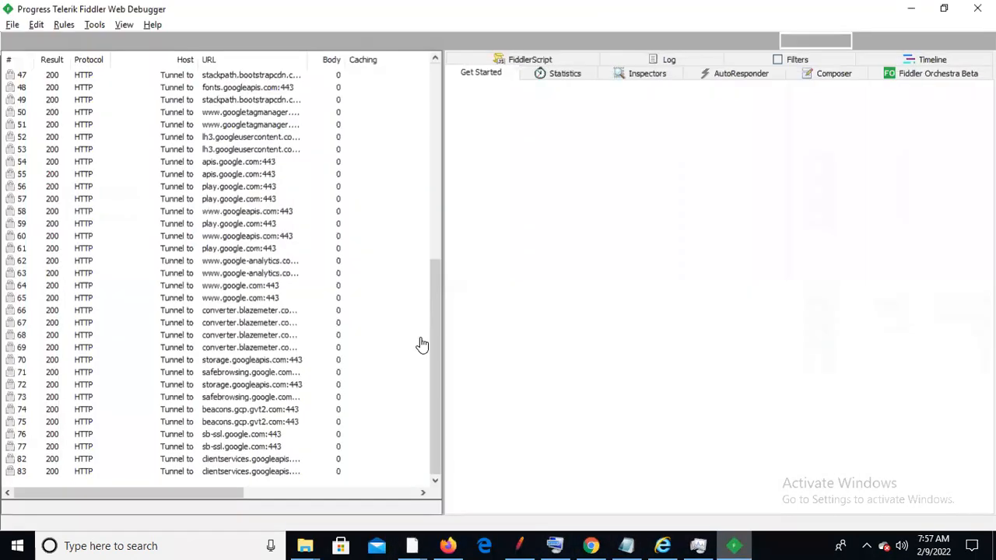
pyautogui.moveTo(433, 281); pyautogui.dragTo(440, 77)
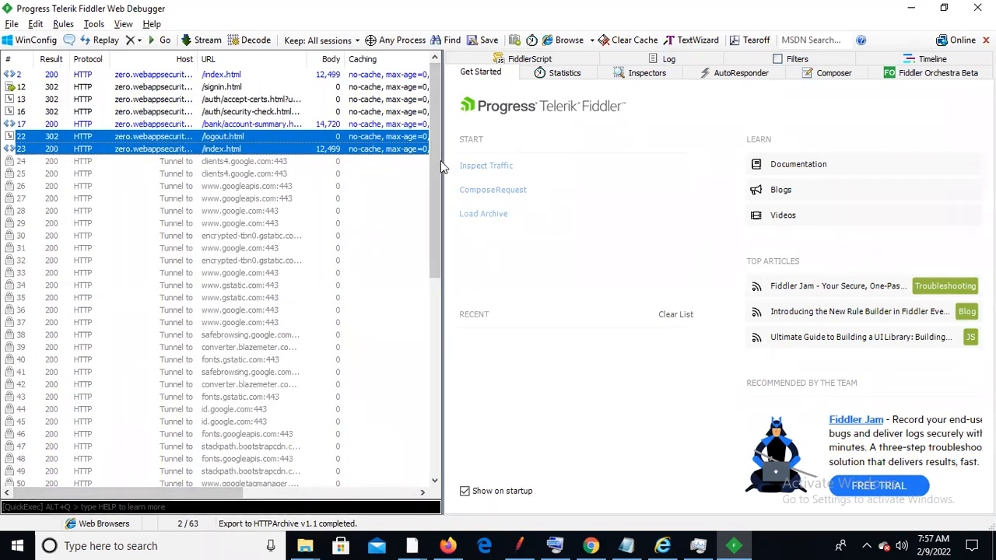
pyautogui.moveTo(461, 152); pyautogui.dragTo(751, 149)
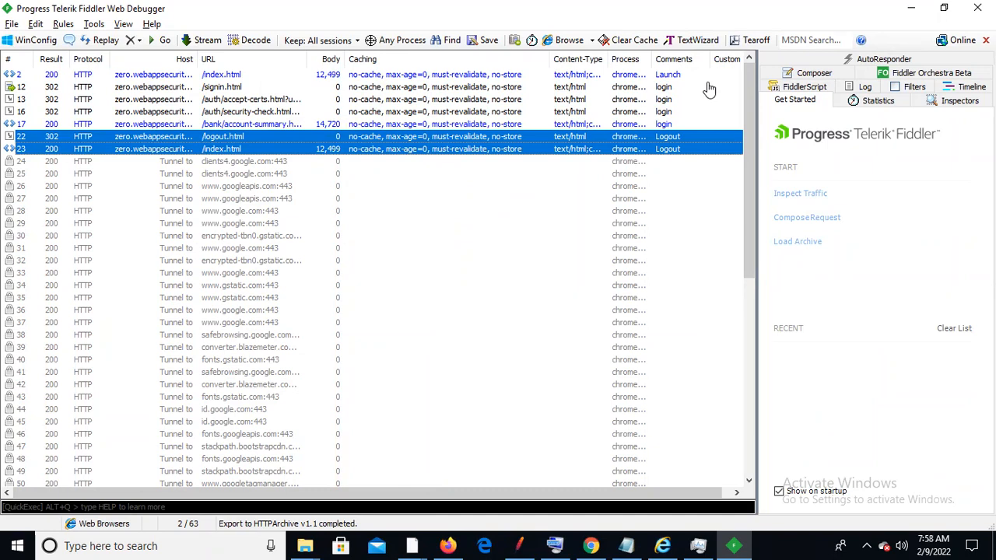
pyautogui.hotkey('alt', 'Tab')
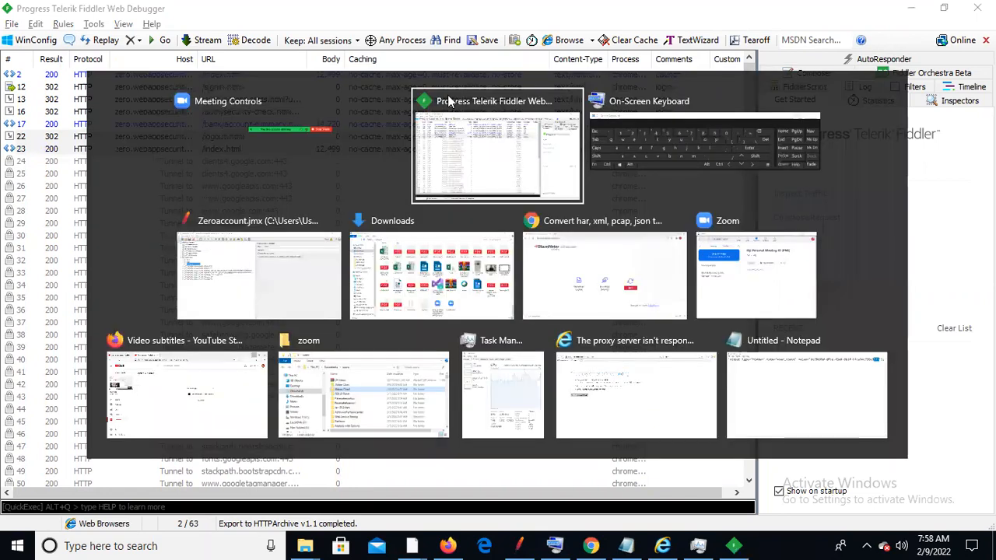
pyautogui.hotkey('alt', 'Tab')
pyautogui.hotkey('alt', 'Tab')
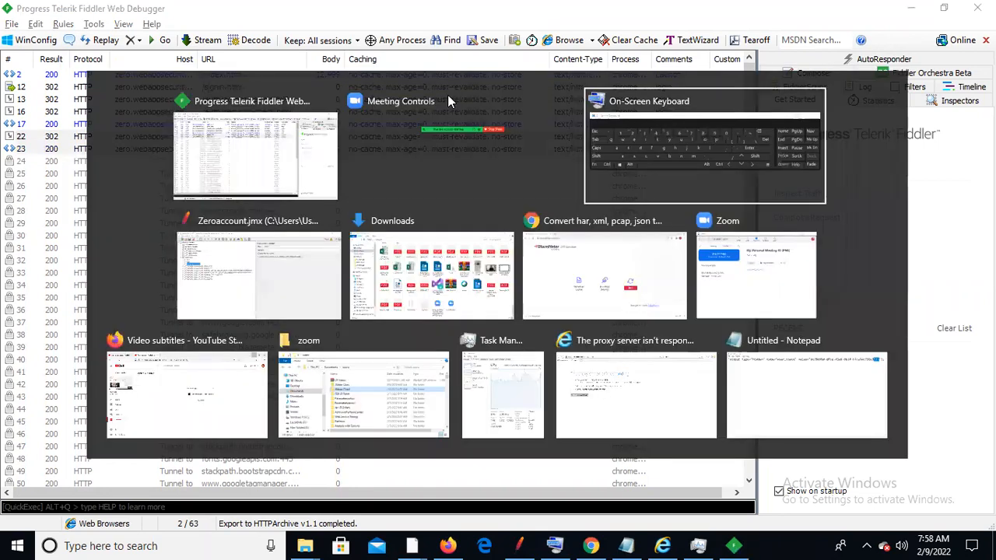
pyautogui.hotkey('alt', 'Tab')
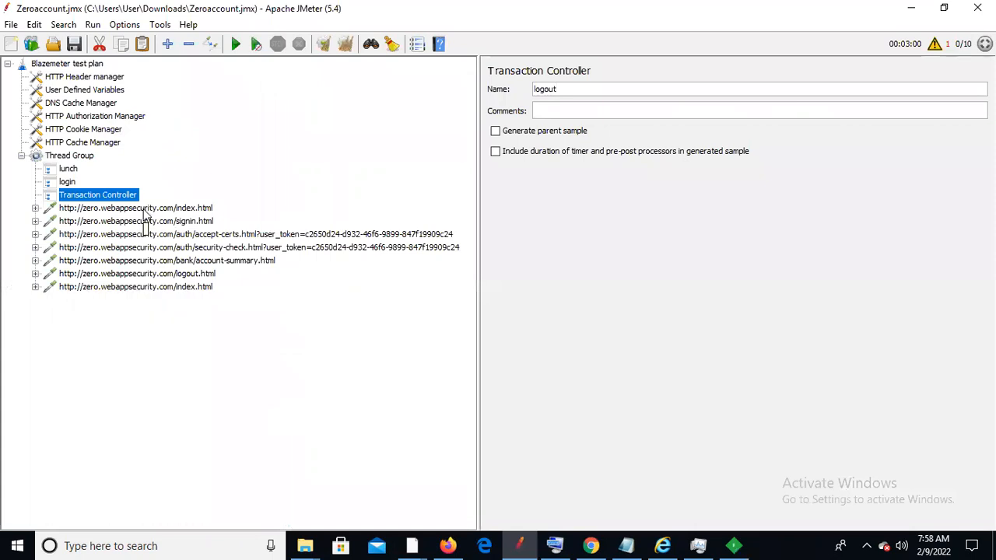
# Move the first index.html request into the lunch controller and collapse lunch
pyautogui.click(144, 210)
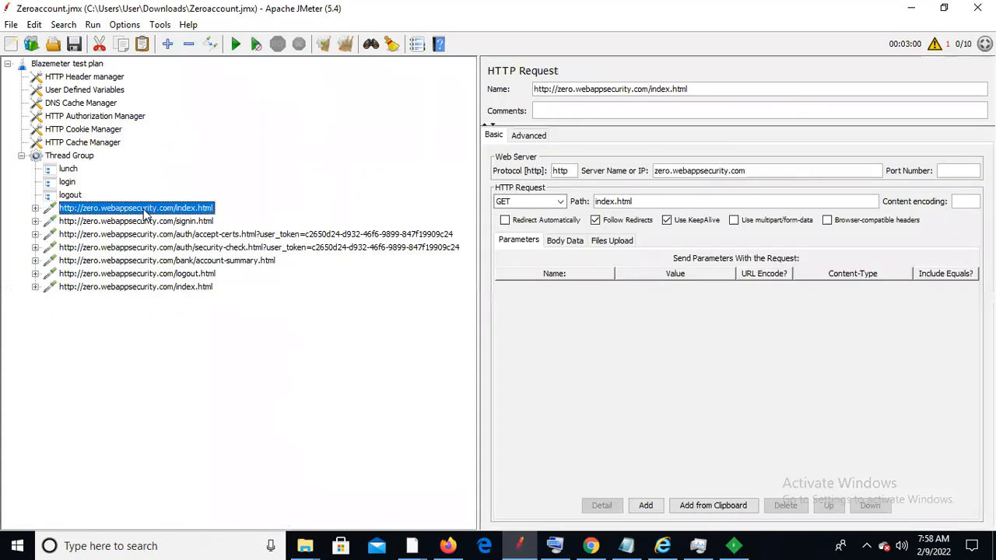
pyautogui.hotkey('alt', 'Tab')
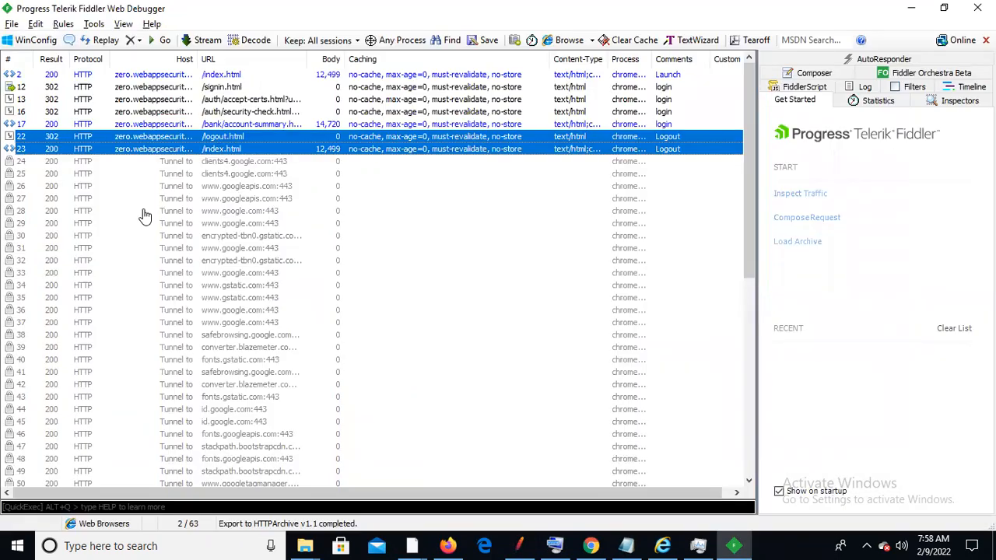
pyautogui.hotkey('alt', 'Tab')
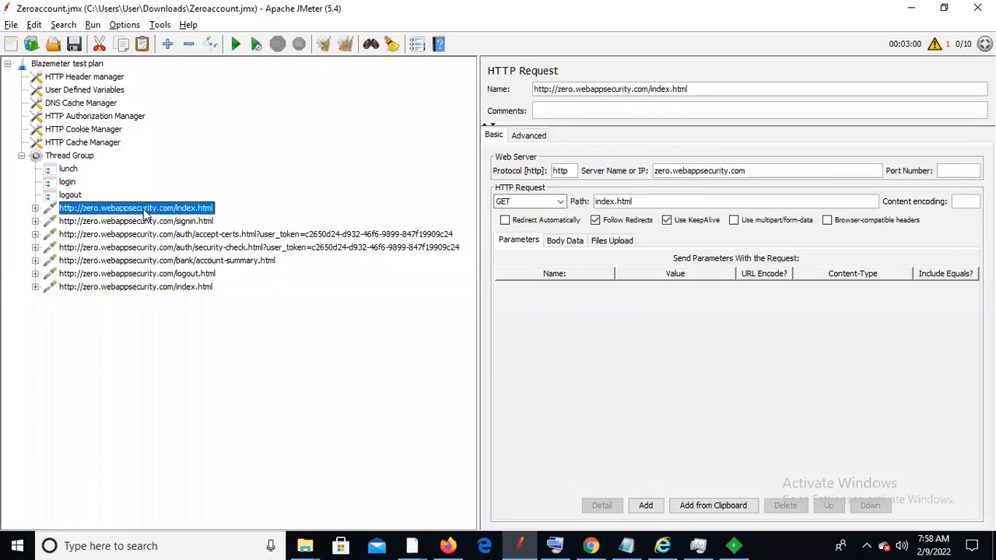
pyautogui.moveTo(107, 186); pyautogui.dragTo(80, 173)
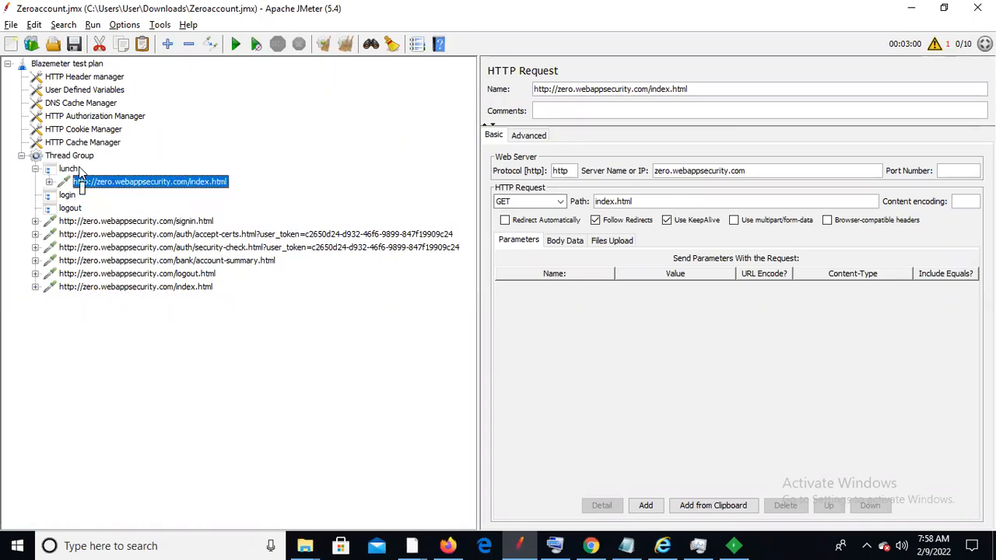
pyautogui.click(35, 169)
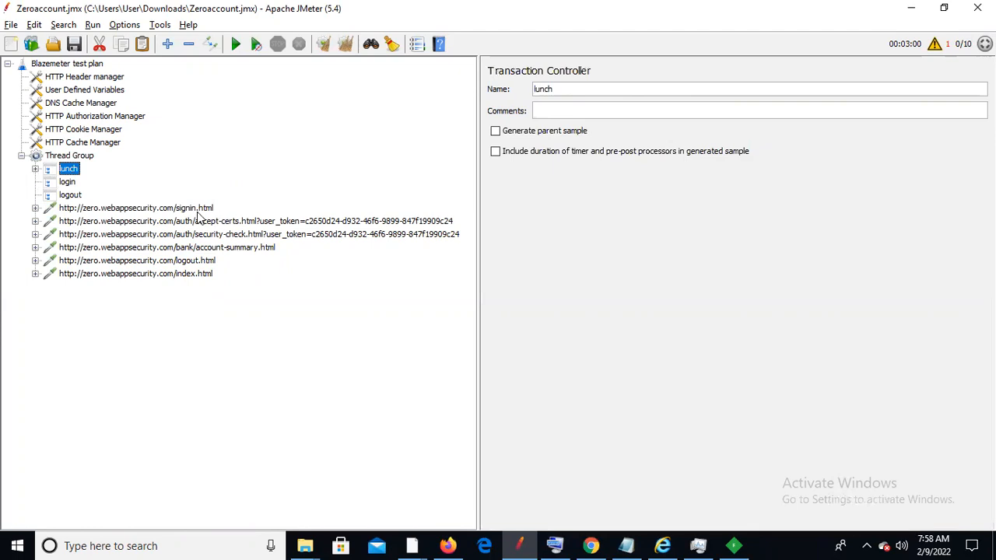
pyautogui.hotkey('alt', 'Tab')
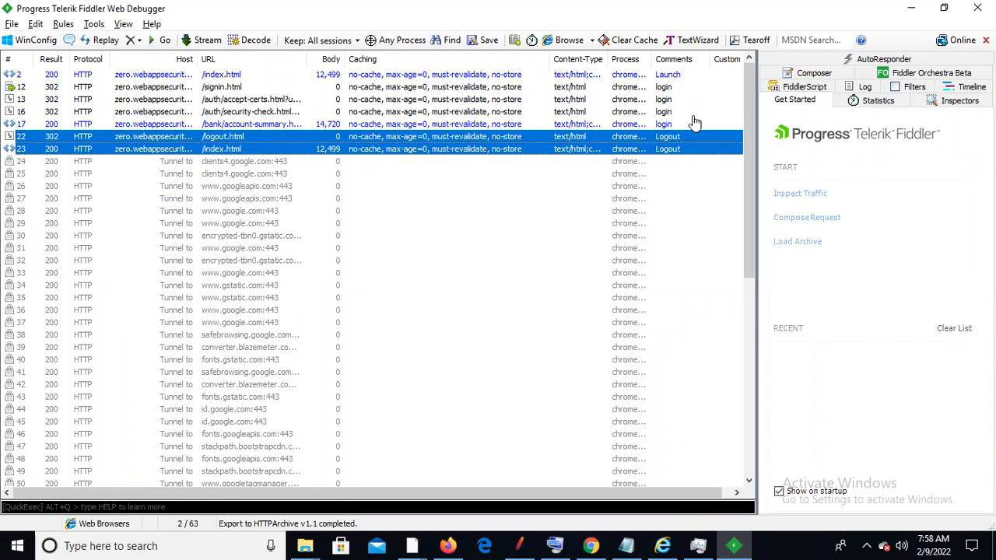
pyautogui.hotkey('alt', 'Tab')
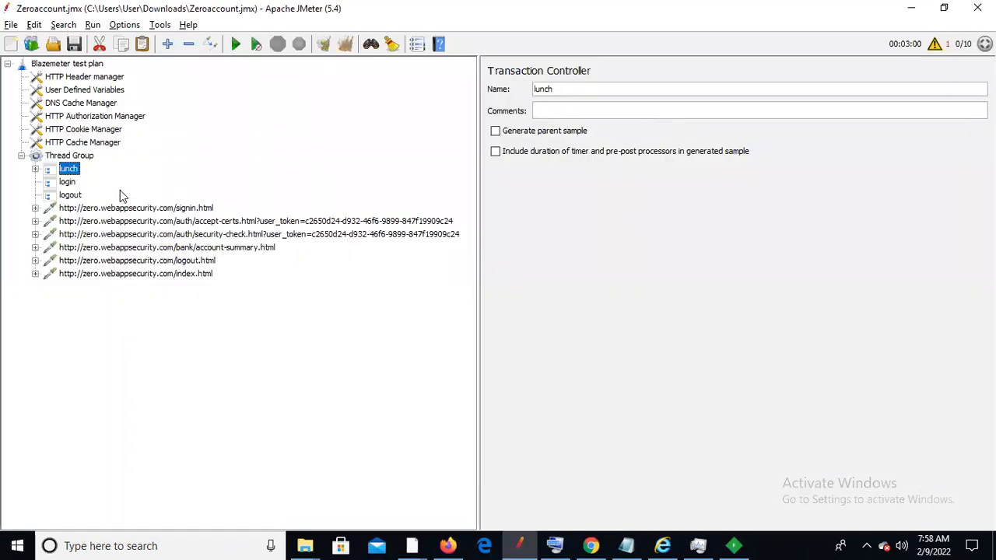
# Move the signin, accept-certs, security-check and account-summary requests into the login controller
pyautogui.click(128, 208)
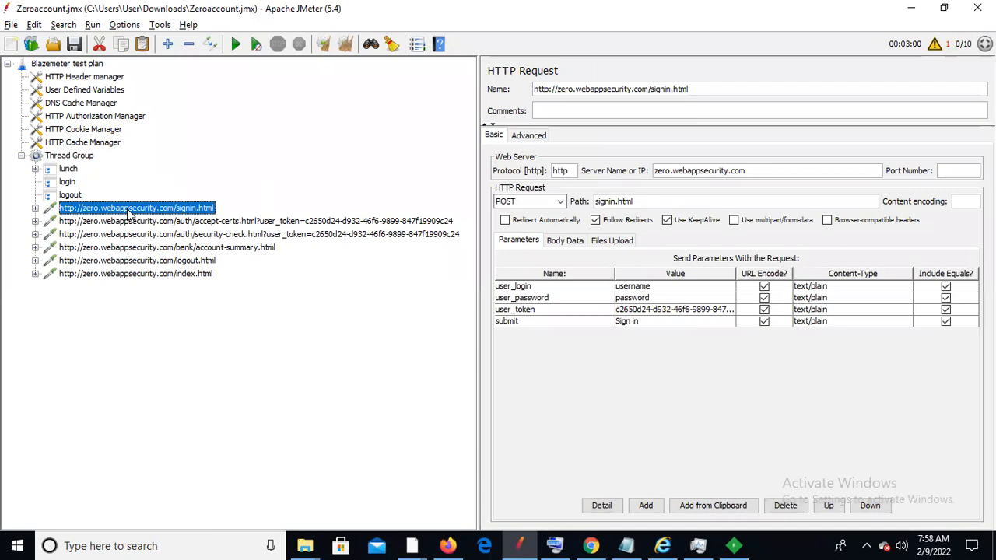
pyautogui.hotkey('shift', 'Down')
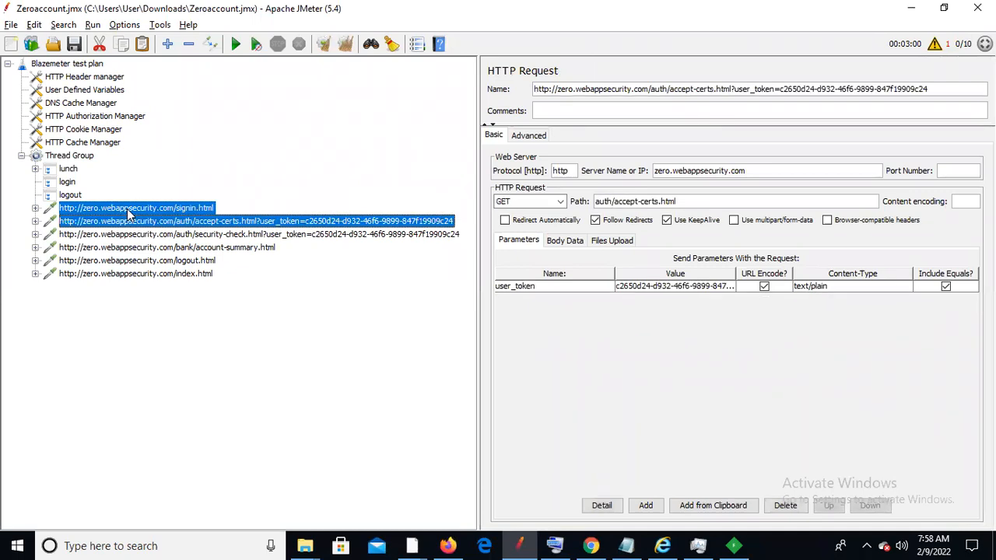
pyautogui.hotkey('shift', 'Down')
pyautogui.hotkey('shift', 'Down')
pyautogui.moveTo(128, 211); pyautogui.dragTo(78, 183)
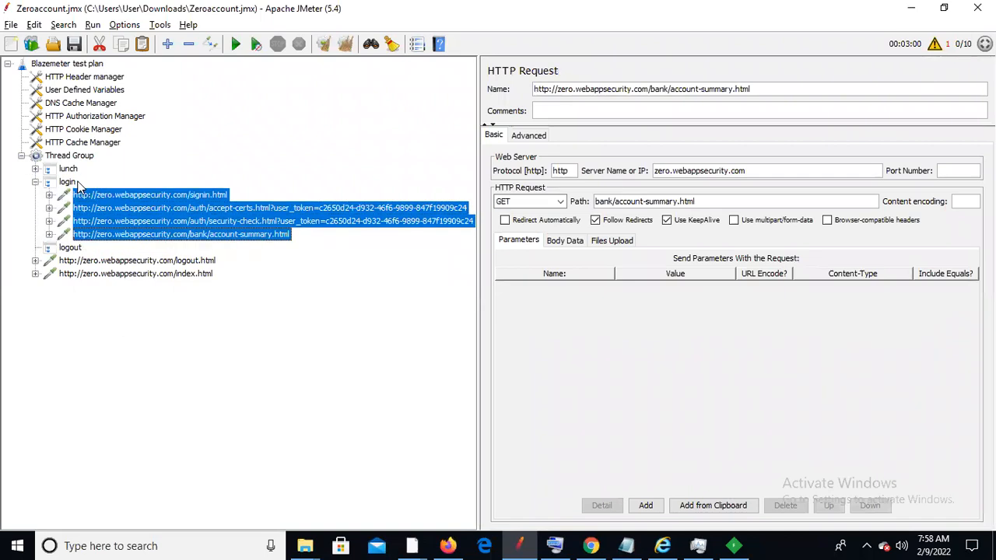
pyautogui.click(35, 182)
pyautogui.hotkey('alt', 'Tab')
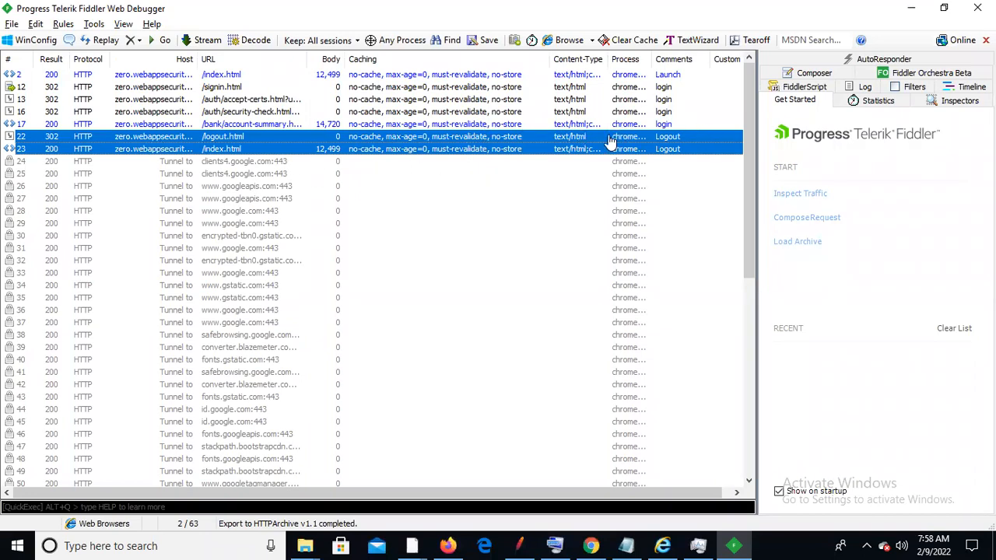
pyautogui.hotkey('alt', 'Tab')
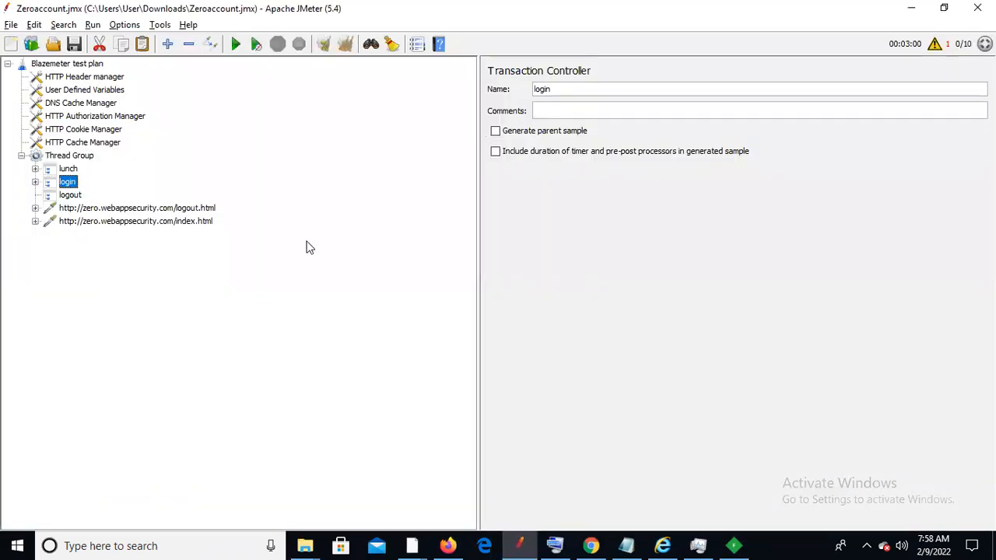
# Move logout.html and index.html into the logout controller and collapse logout
pyautogui.click(109, 212)
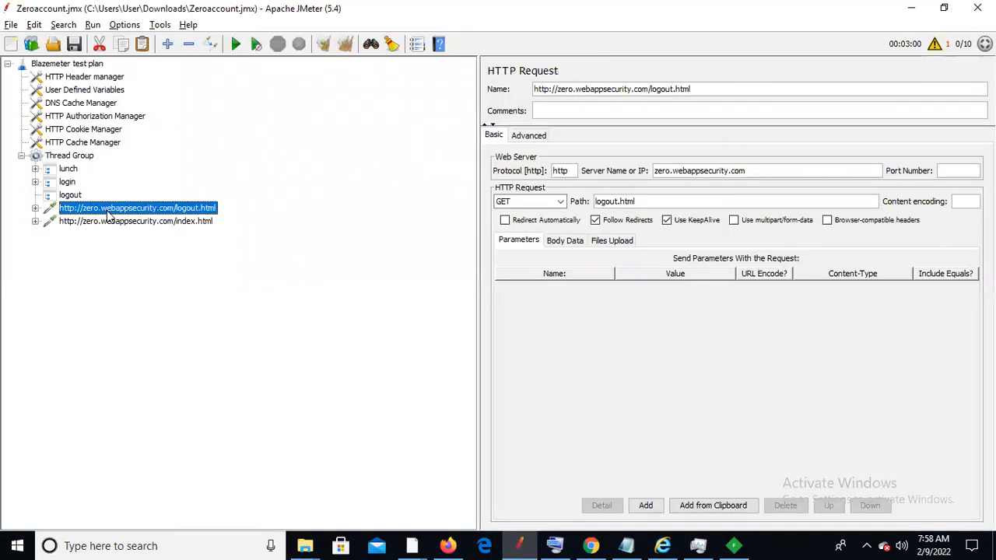
pyautogui.keyDown('shift'); pyautogui.click(108, 218); pyautogui.keyUp('shift')
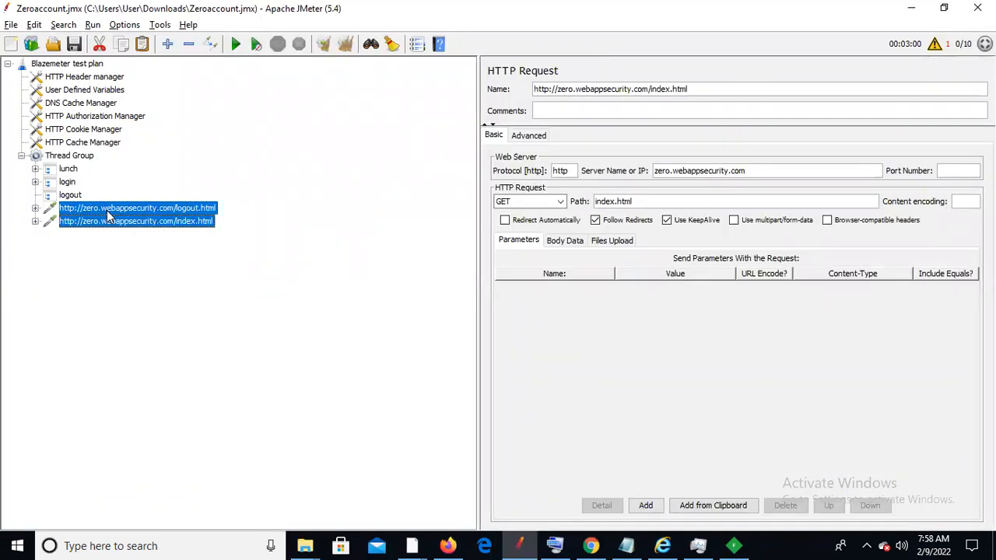
pyautogui.keyDown('ctrl'); pyautogui.click(77, 196); pyautogui.keyUp('ctrl')
pyautogui.moveTo(78, 198); pyautogui.dragTo(78, 196)
pyautogui.click(35, 195)
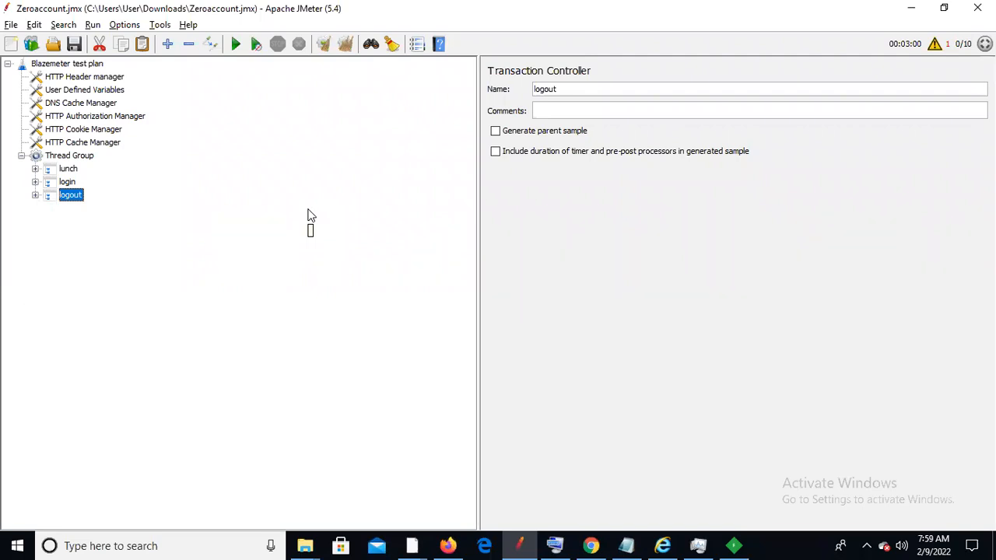
# Expand lunch and login, reviewing index.html, signin, accept-certs, security-check and account-summary requests
pyautogui.click(35, 169)
pyautogui.click(49, 182)
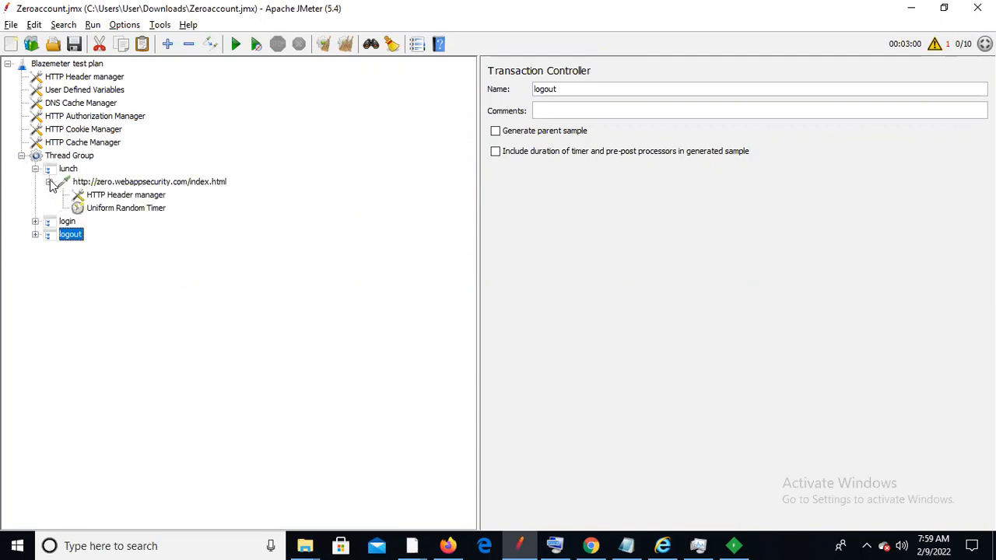
pyautogui.click(134, 182)
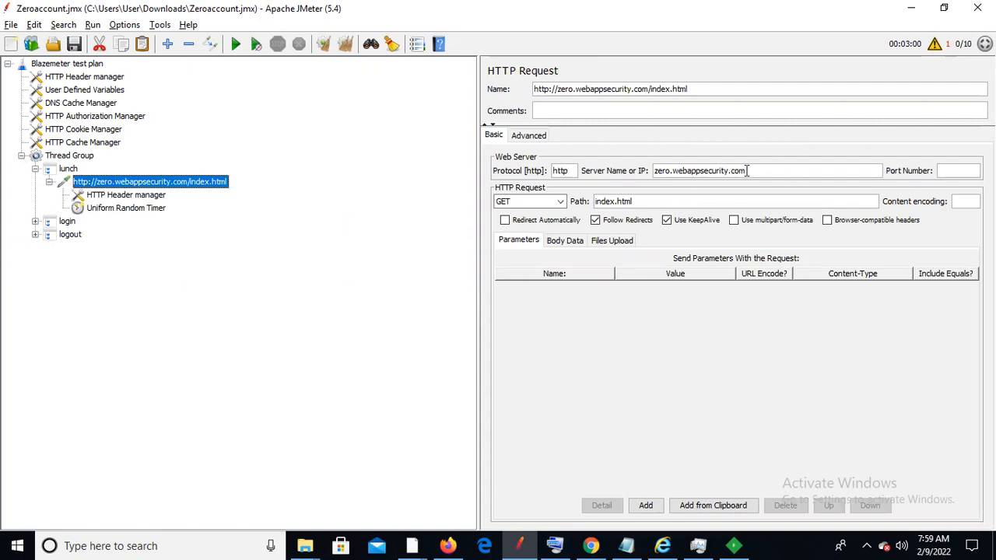
pyautogui.click(34, 222)
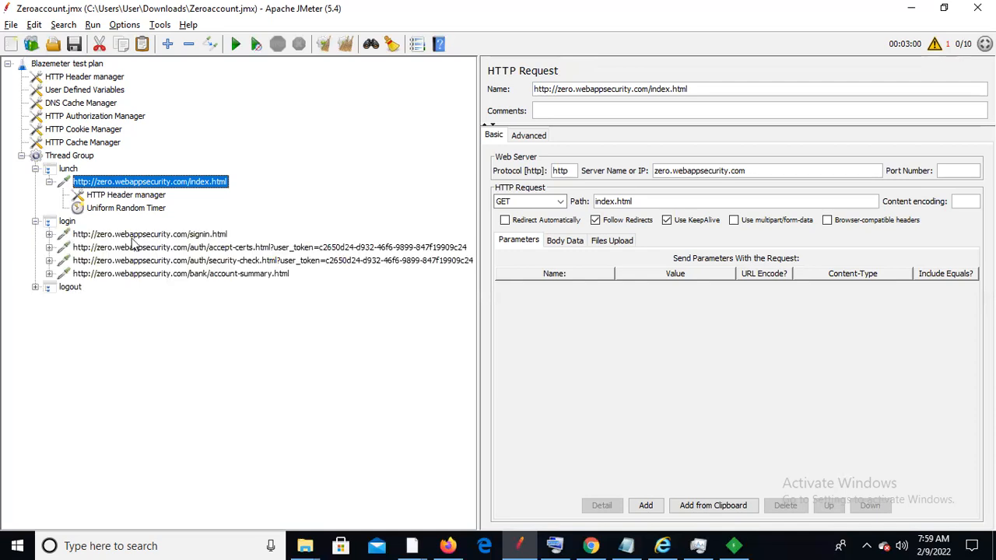
pyautogui.click(49, 234)
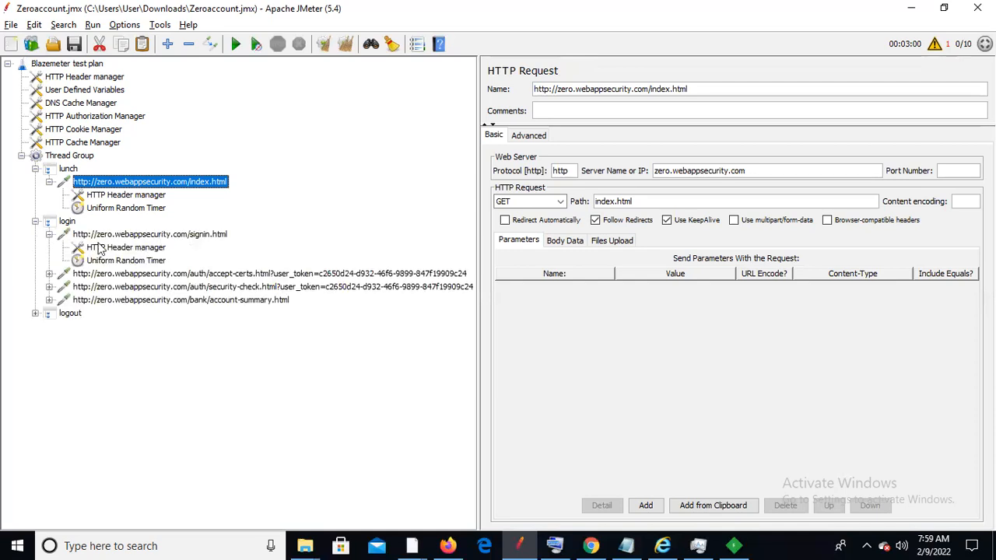
pyautogui.click(128, 234)
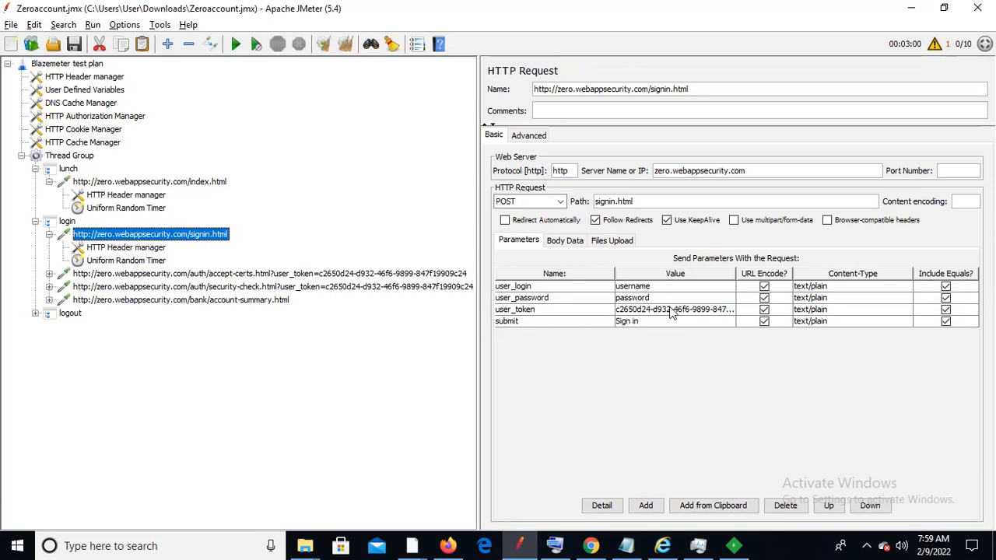
pyautogui.click(49, 274)
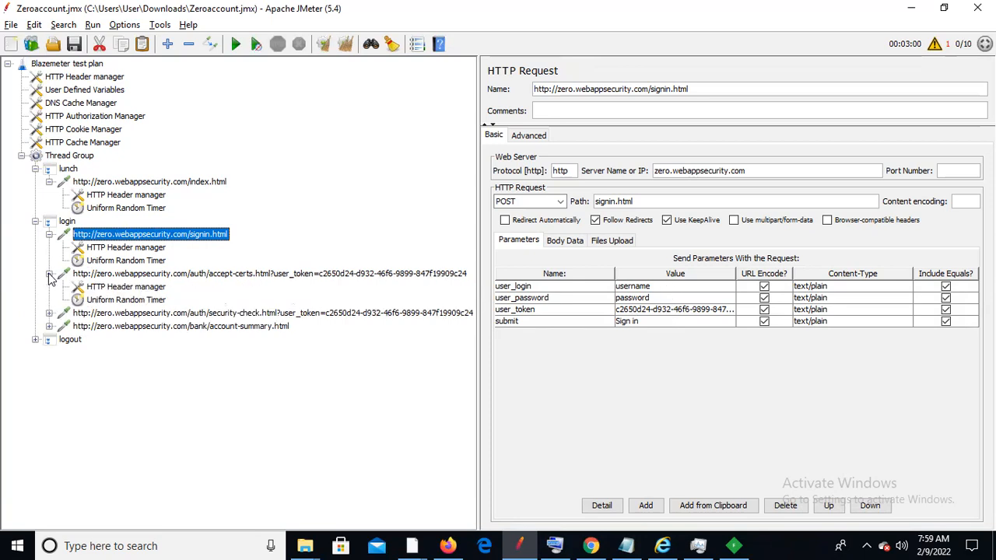
pyautogui.click(142, 276)
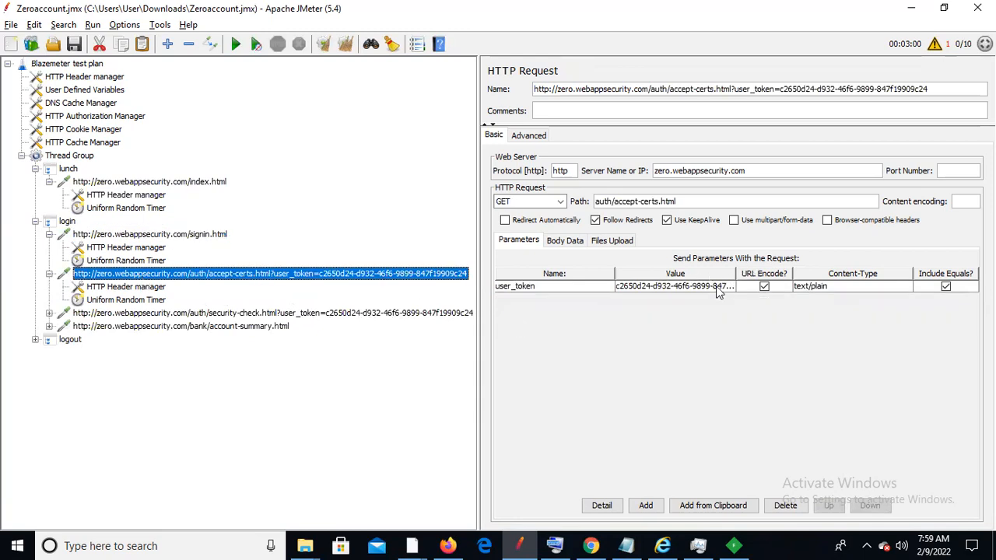
pyautogui.click(49, 312)
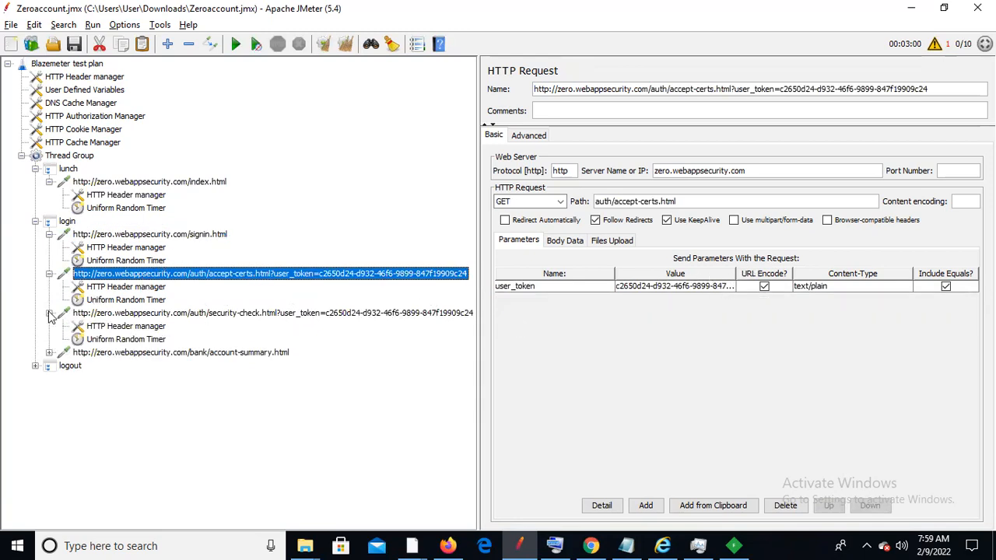
pyautogui.click(161, 316)
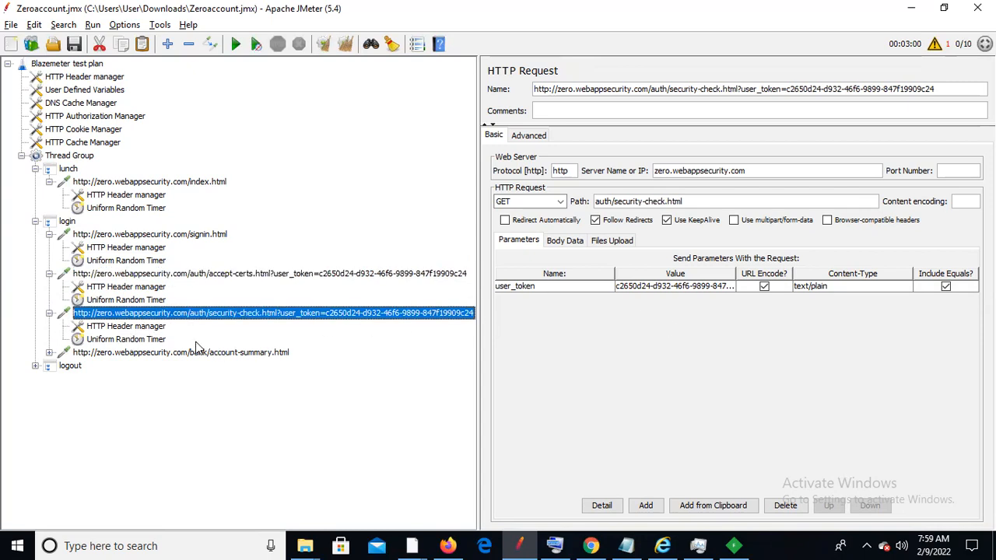
pyautogui.click(49, 352)
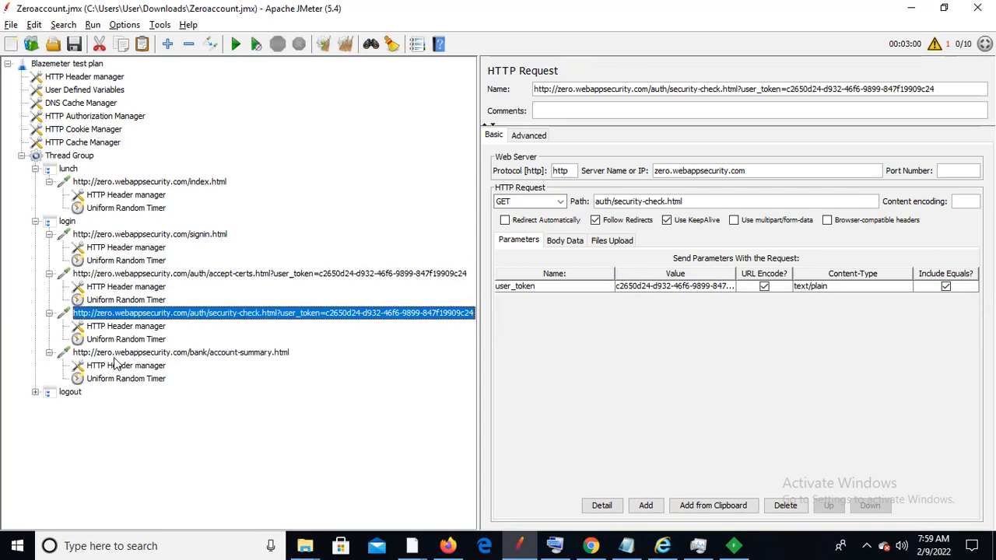
pyautogui.click(145, 355)
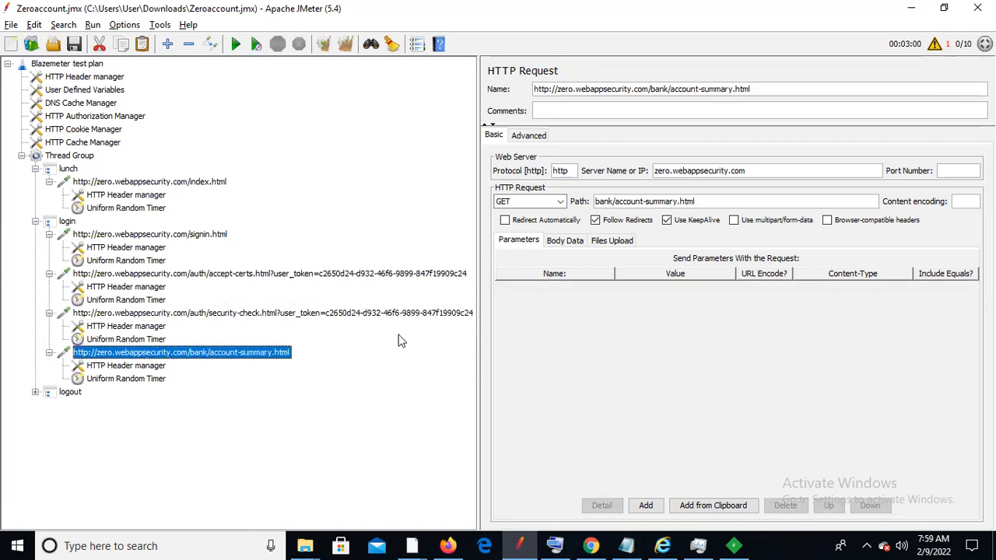
# Expand logout and review its logout.html and index.html requests
pyautogui.click(35, 392)
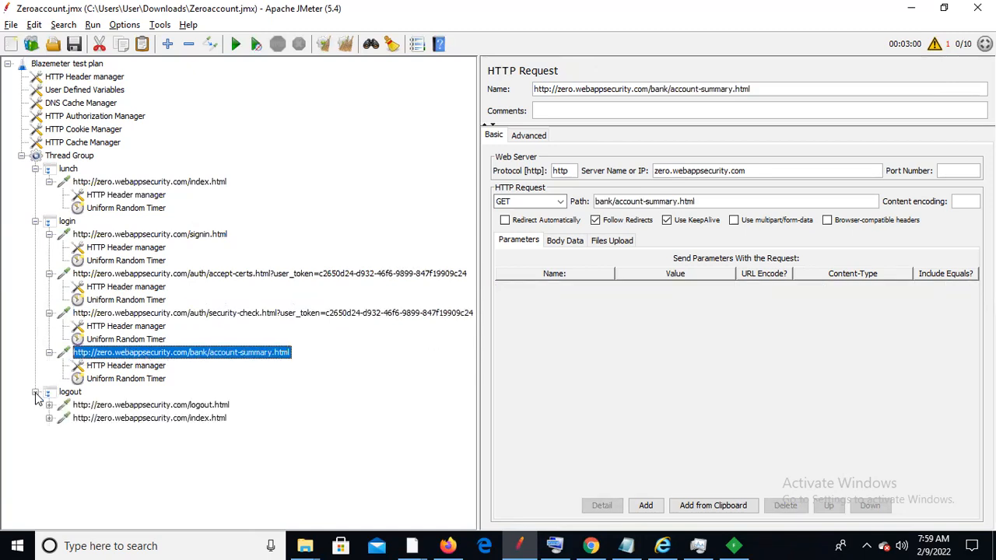
pyautogui.click(49, 405)
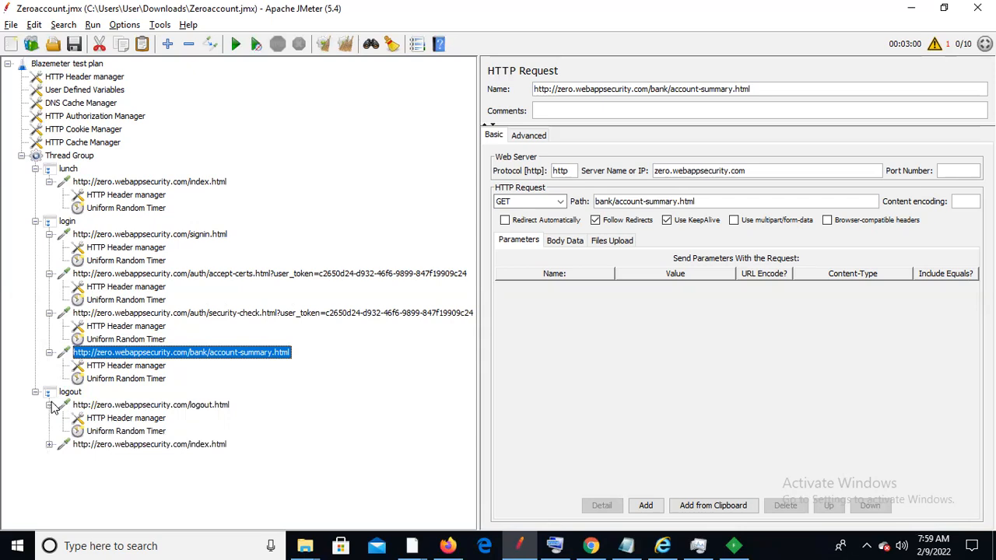
pyautogui.click(117, 405)
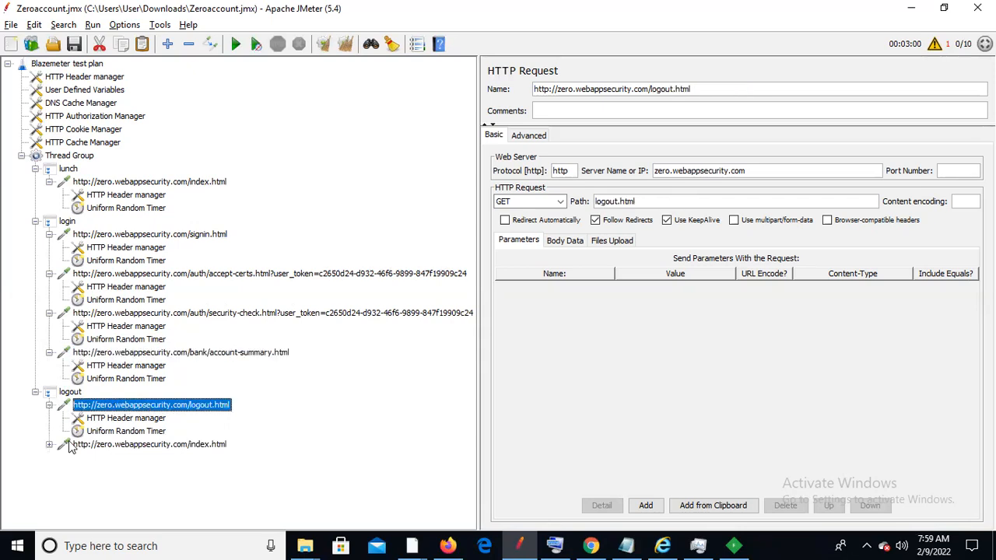
pyautogui.click(49, 444)
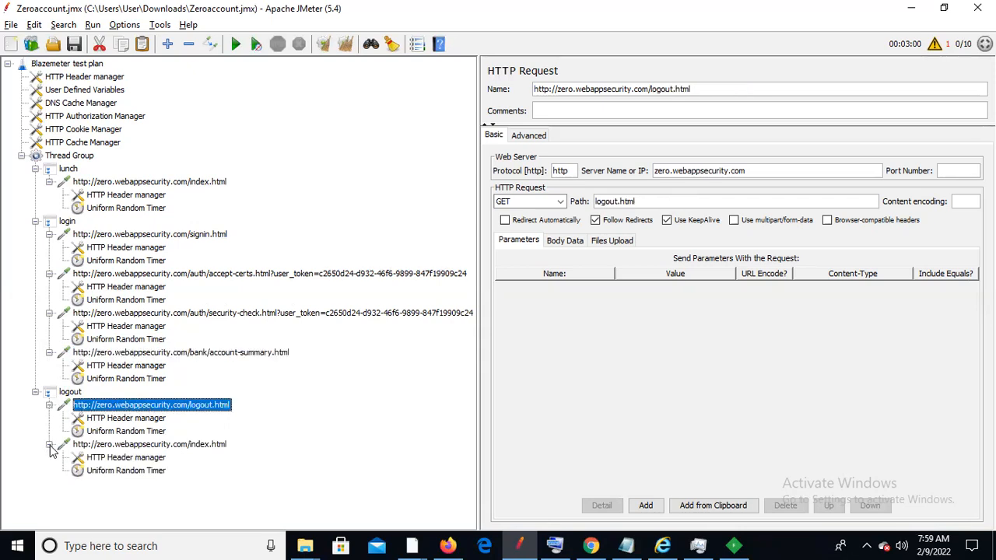
pyautogui.click(119, 445)
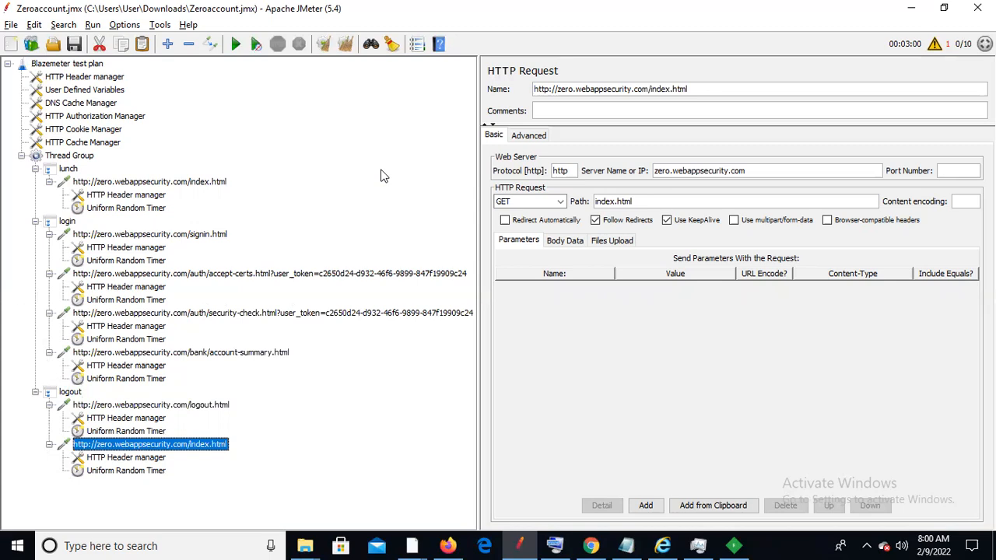
pyautogui.click(733, 545)
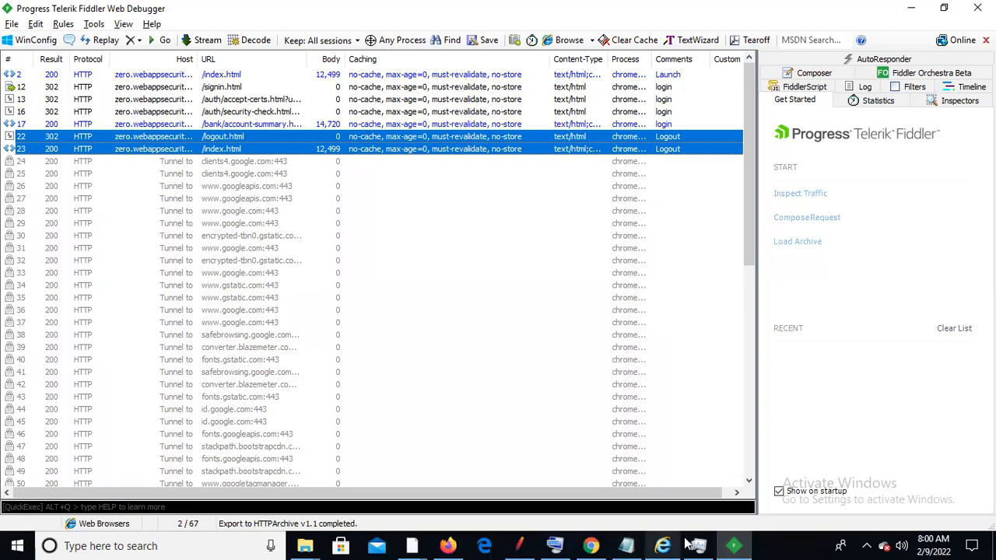
pyautogui.moveTo(733, 544)
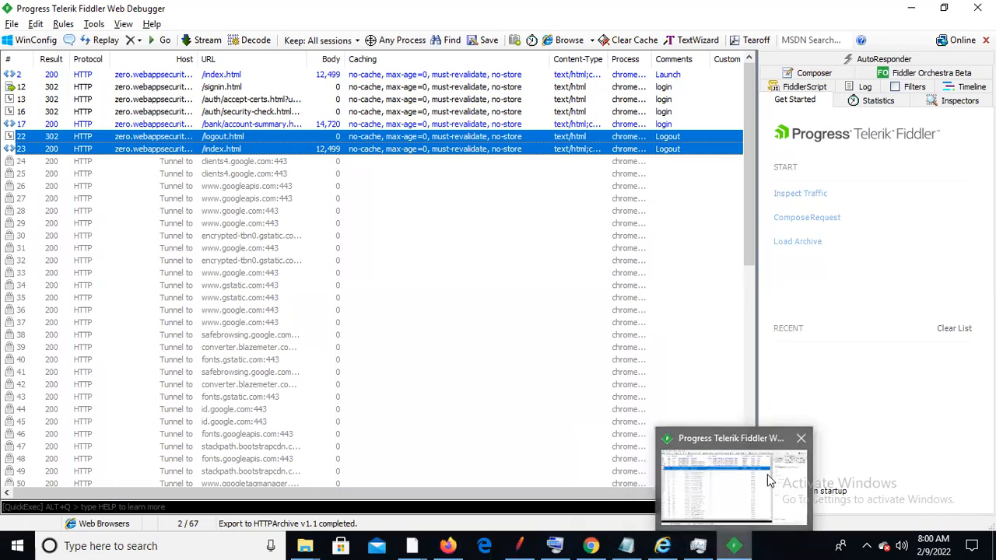
pyautogui.click(604, 543)
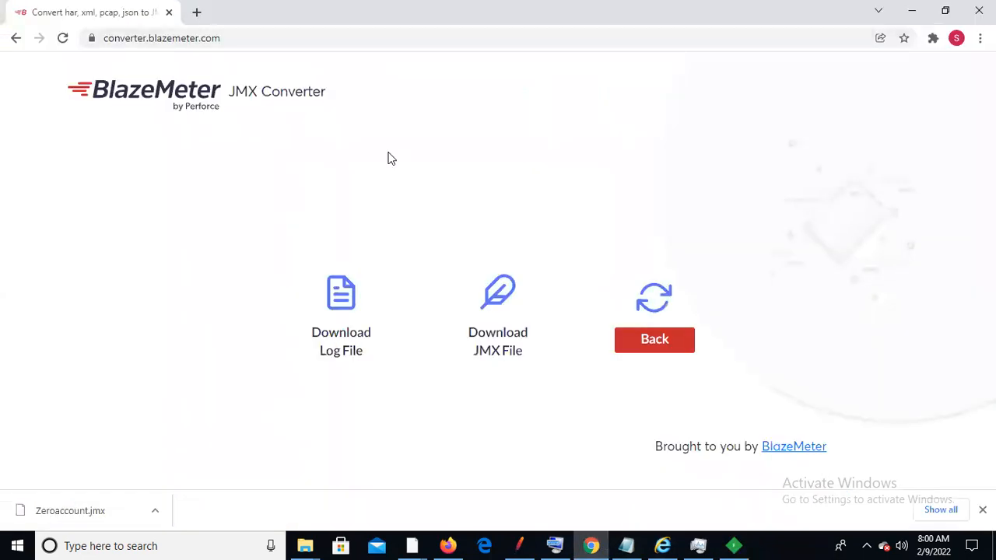
pyautogui.hotkey('alt', 'Tab')
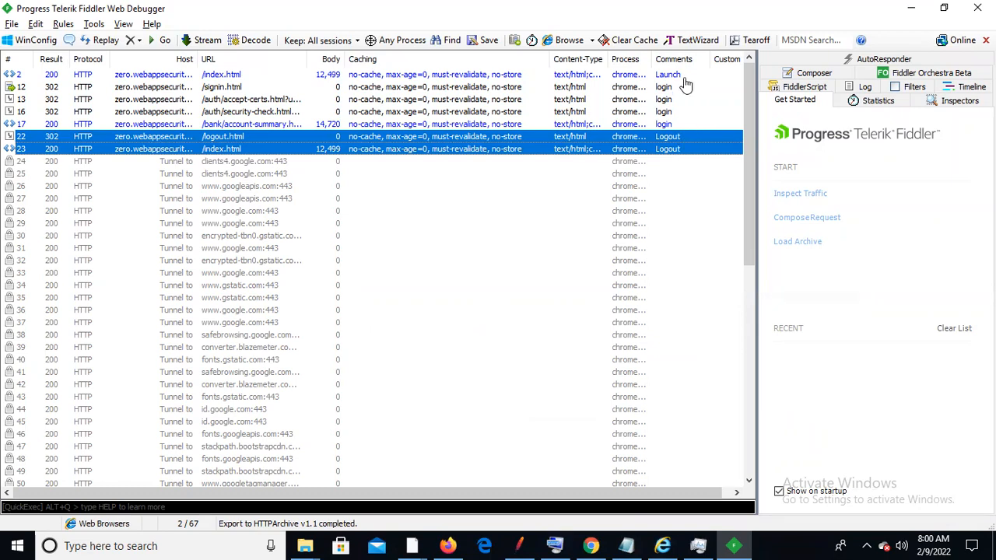
pyautogui.hotkey('alt', 'Tab')
pyautogui.hotkey('alt', 'Tab')
pyautogui.hotkey('alt', 'Tab')
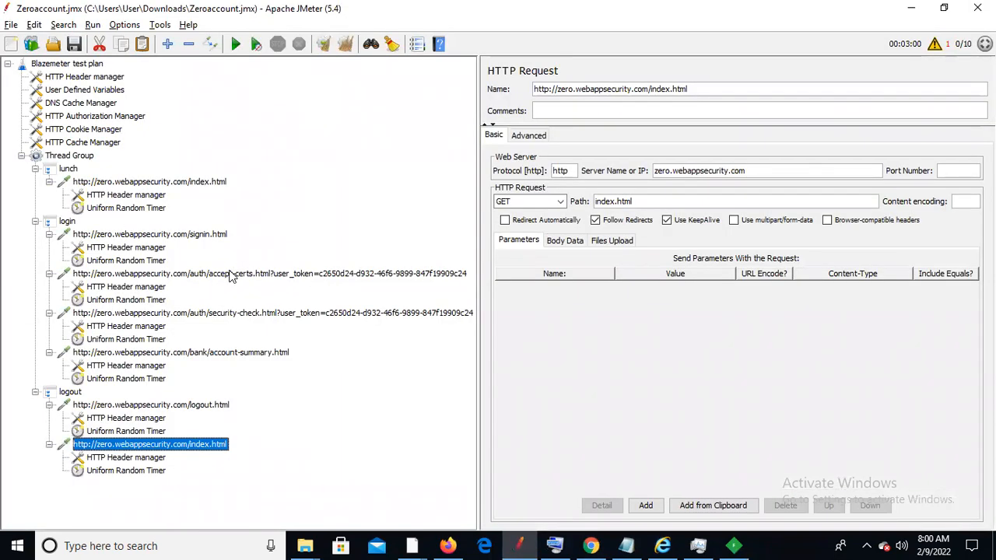
# Compare the accept-certs and signin.html parameters, select the user_token value, then collapse the Thread Group
pyautogui.press('alt')
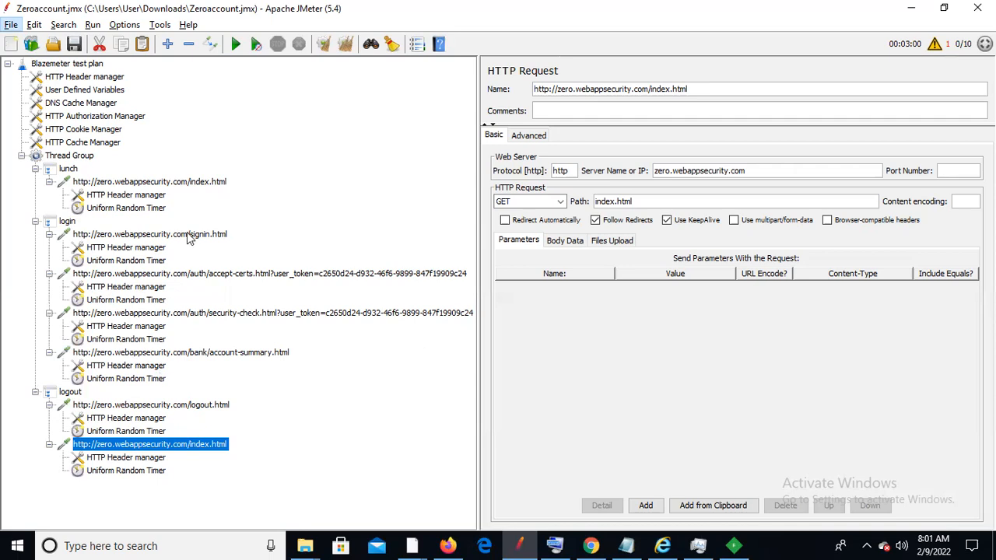
pyautogui.moveTo(157, 274); pyautogui.dragTo(157, 275)
pyautogui.click(156, 275)
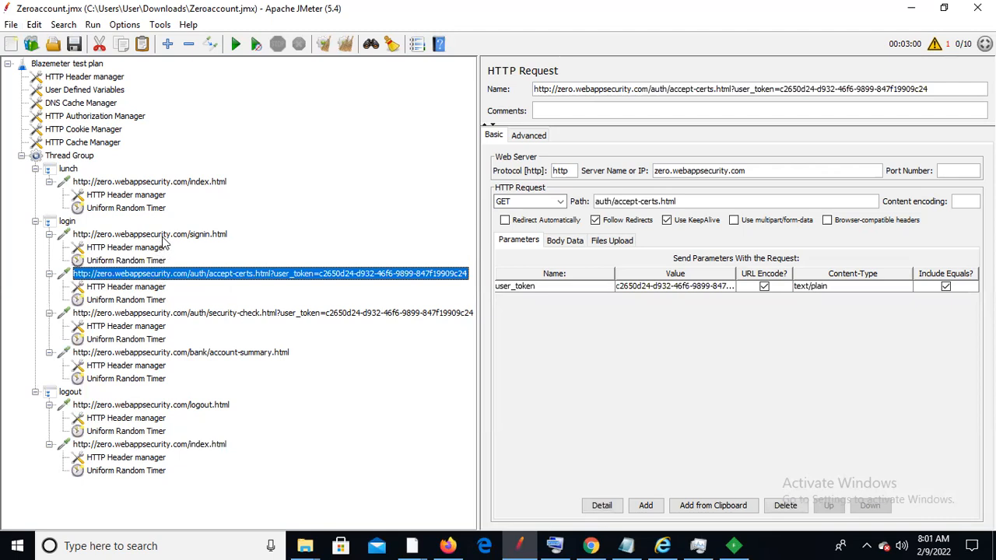
pyautogui.click(163, 237)
pyautogui.click(155, 276)
pyautogui.doubleClick(670, 286)
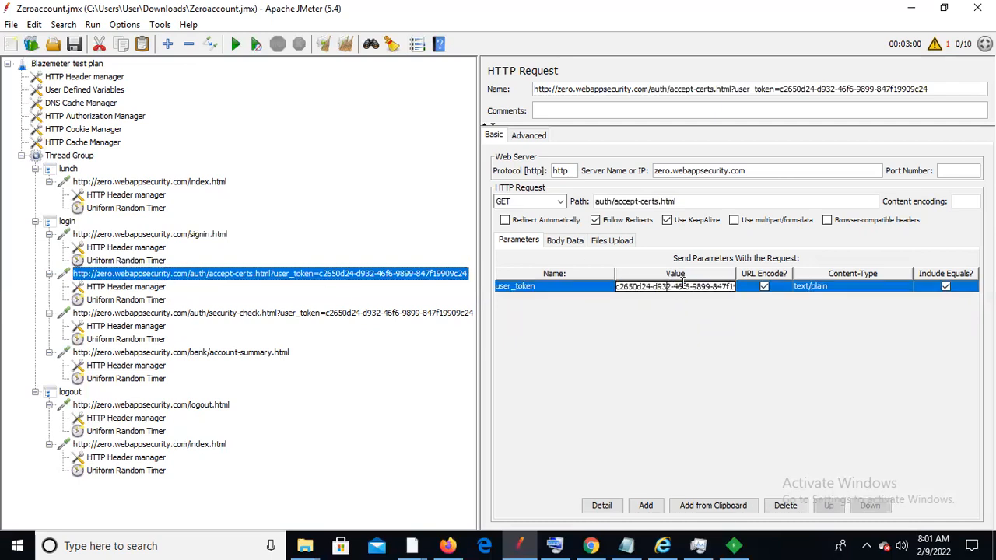
pyautogui.hotkey('ctrl', 'a')
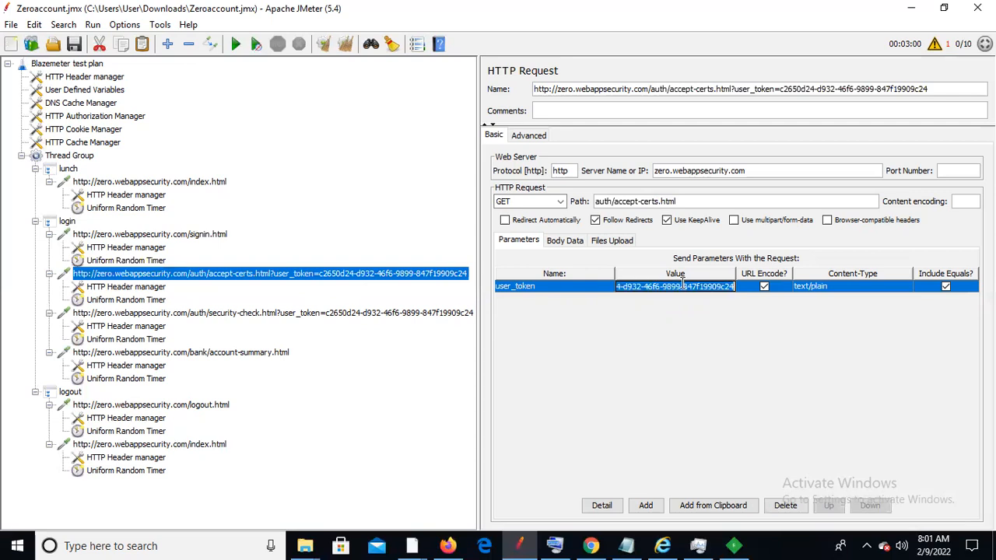
pyautogui.click(22, 156)
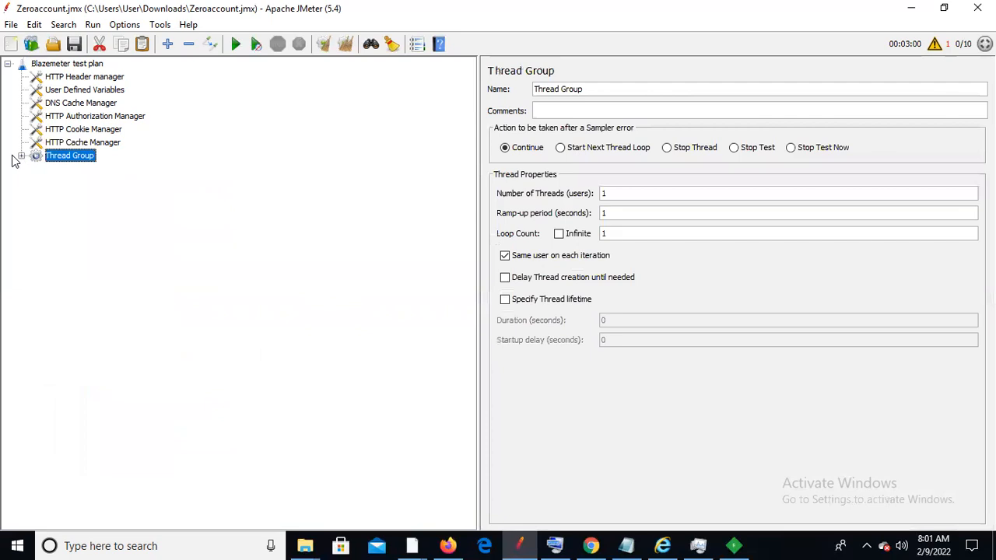
# Add View Results Tree and Aggregate Report listeners to the Thread Group and view the results tree
pyautogui.rightClick(57, 158)
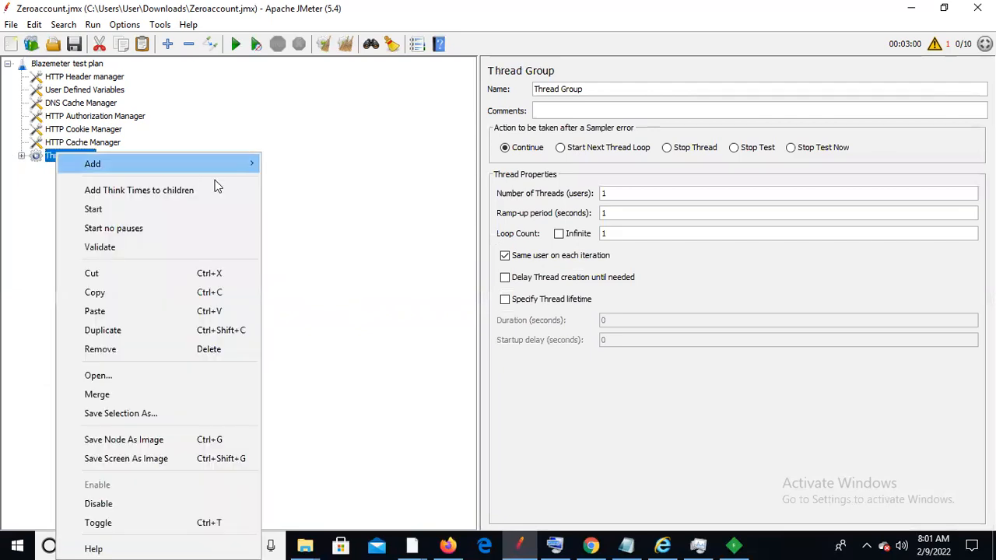
pyautogui.moveTo(225, 165)
pyautogui.moveTo(355, 365)
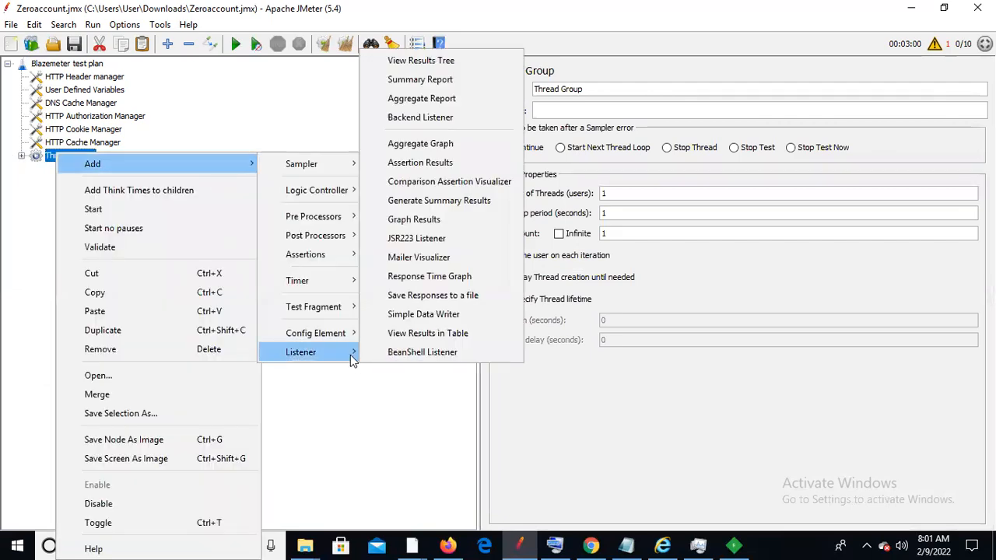
pyautogui.press('Return')
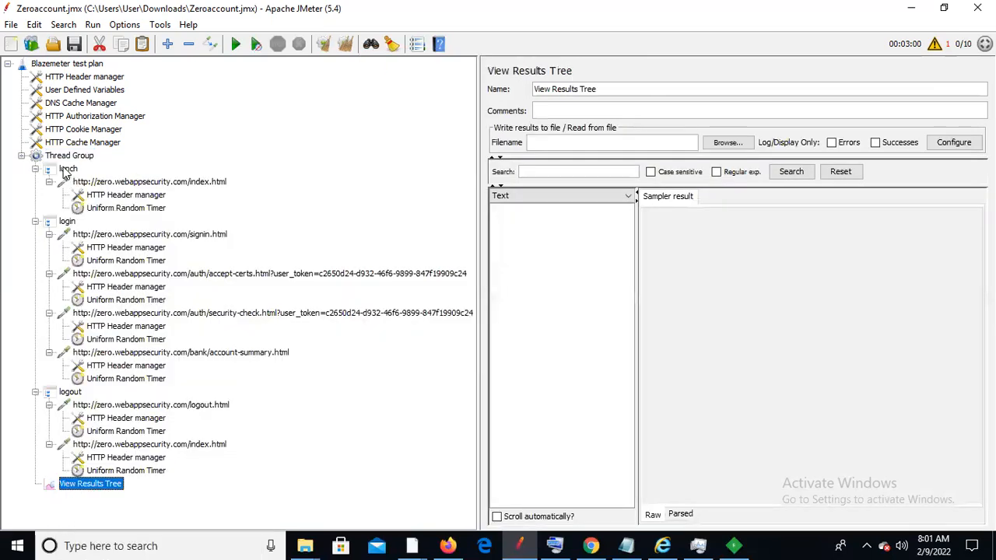
pyautogui.click(82, 158)
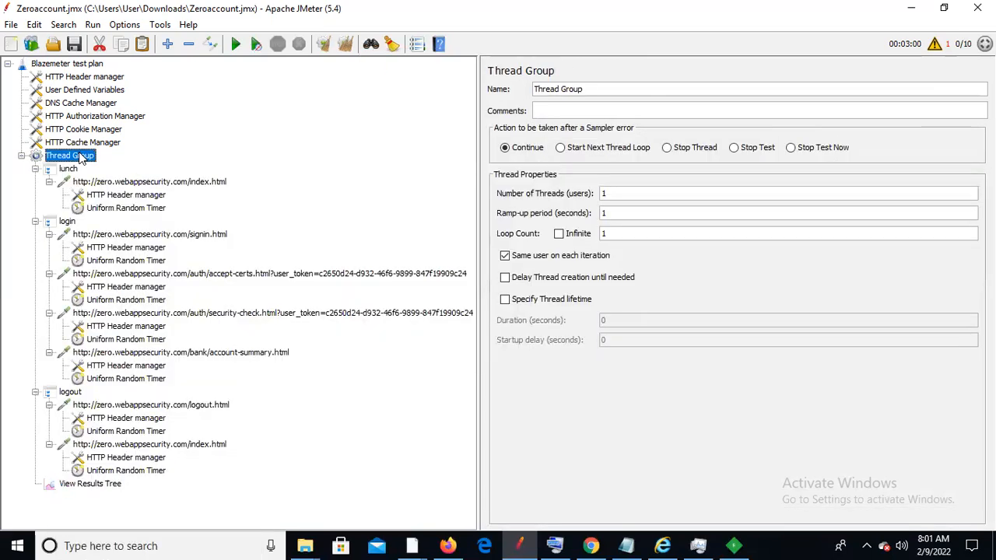
pyautogui.rightClick(82, 158)
pyautogui.moveTo(194, 159)
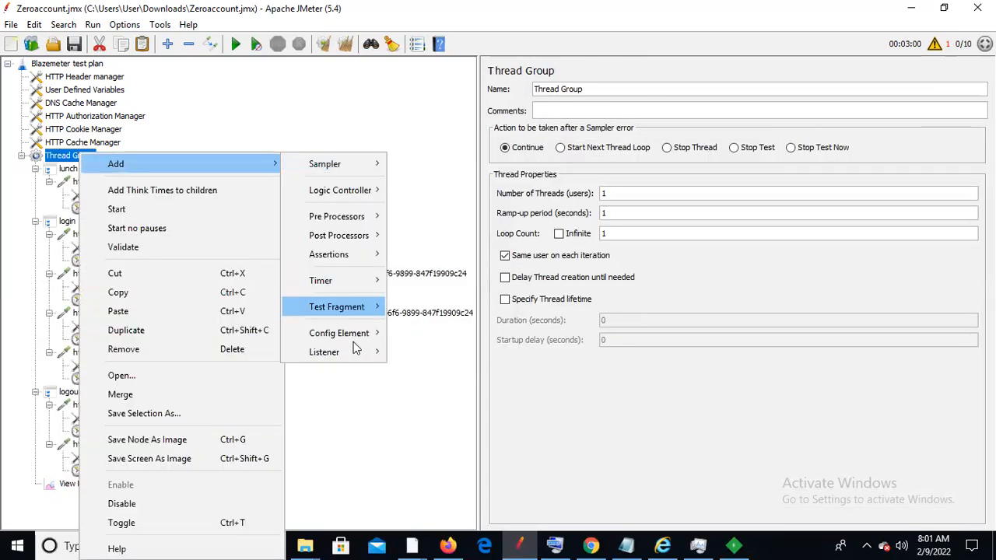
pyautogui.moveTo(354, 351)
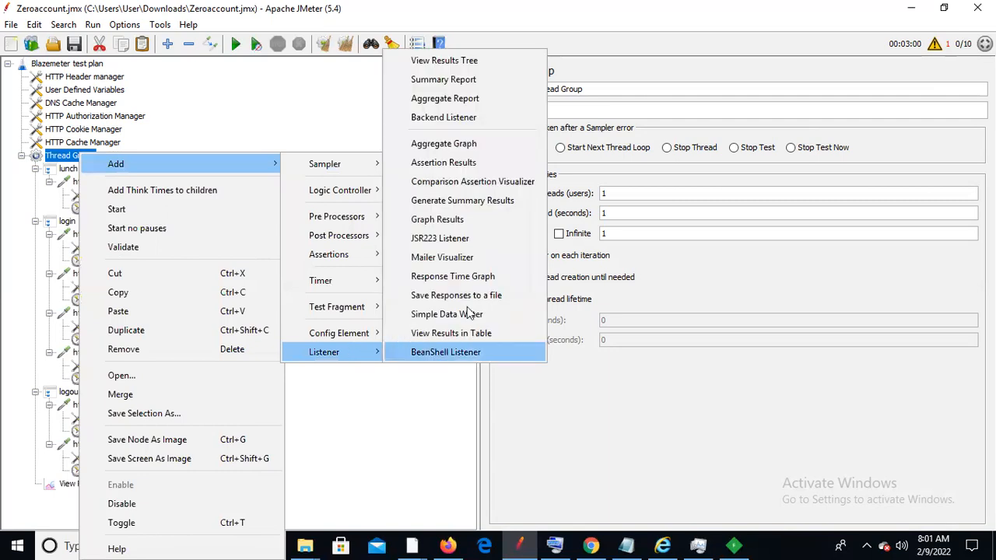
pyautogui.click(475, 98)
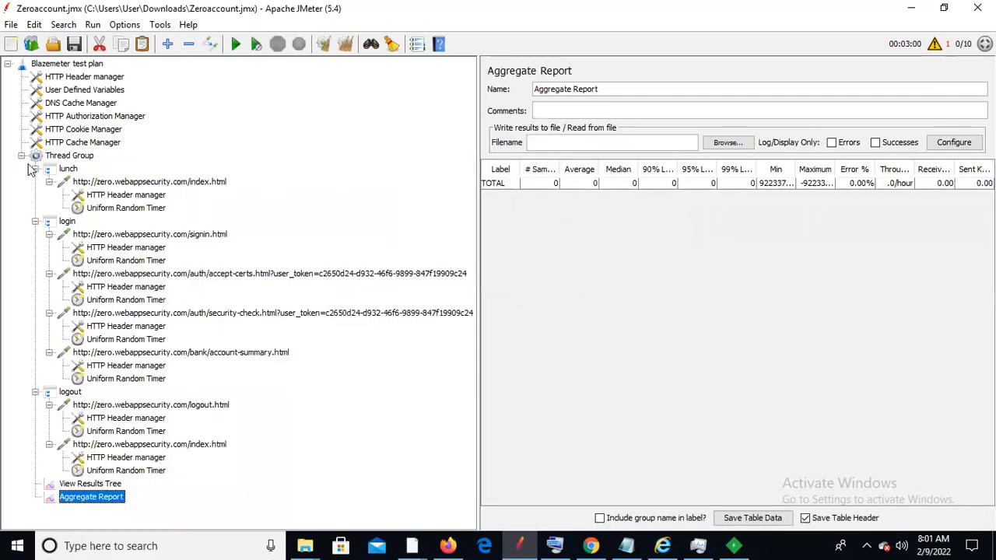
pyautogui.click(105, 486)
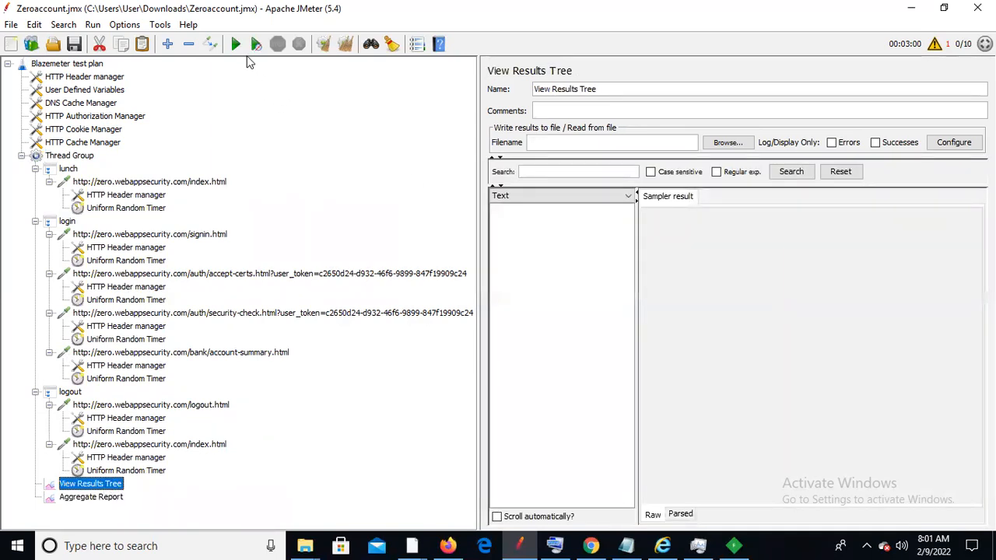
# Start a test run, then collapse the lunch, login and logout controllers and select lunch
pyautogui.click(237, 45)
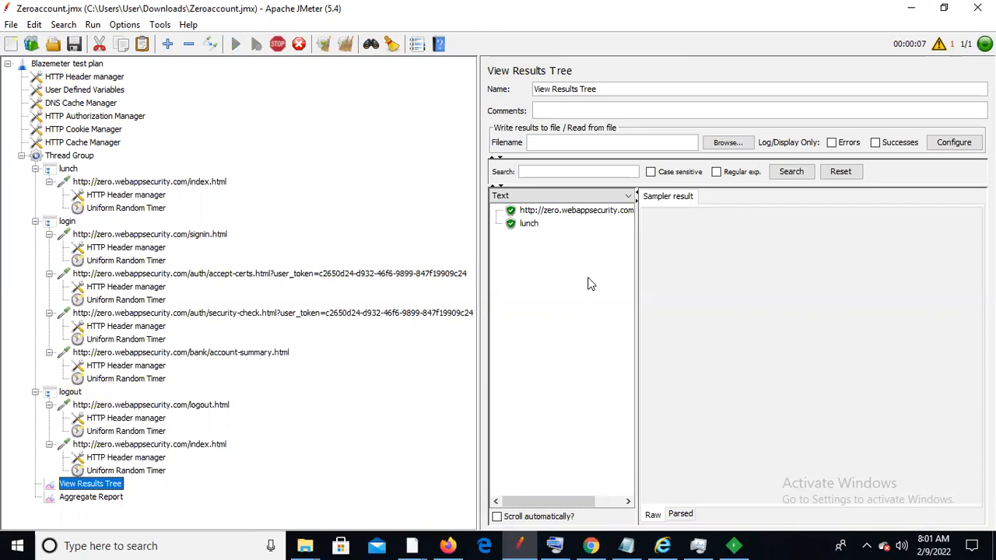
pyautogui.click(36, 222)
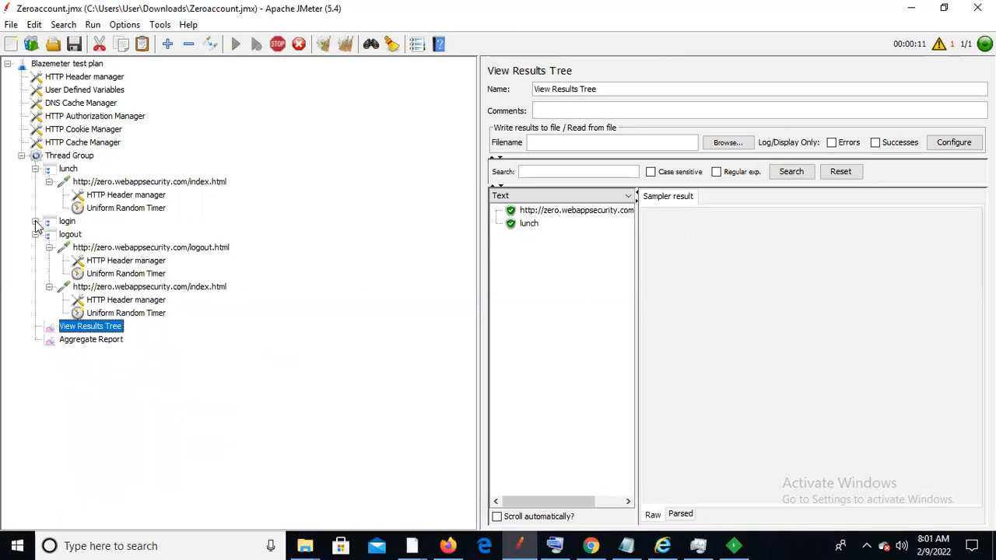
pyautogui.click(35, 169)
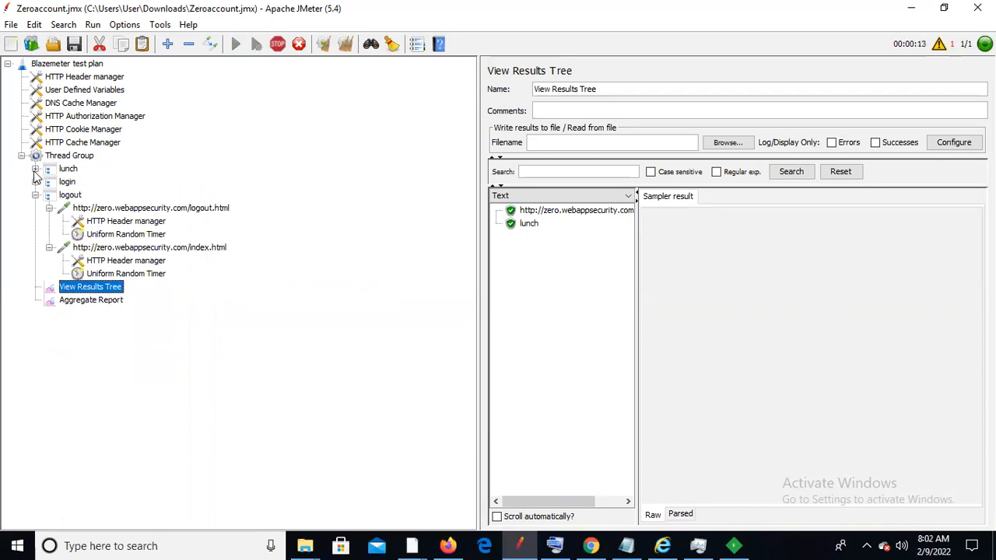
pyautogui.click(35, 195)
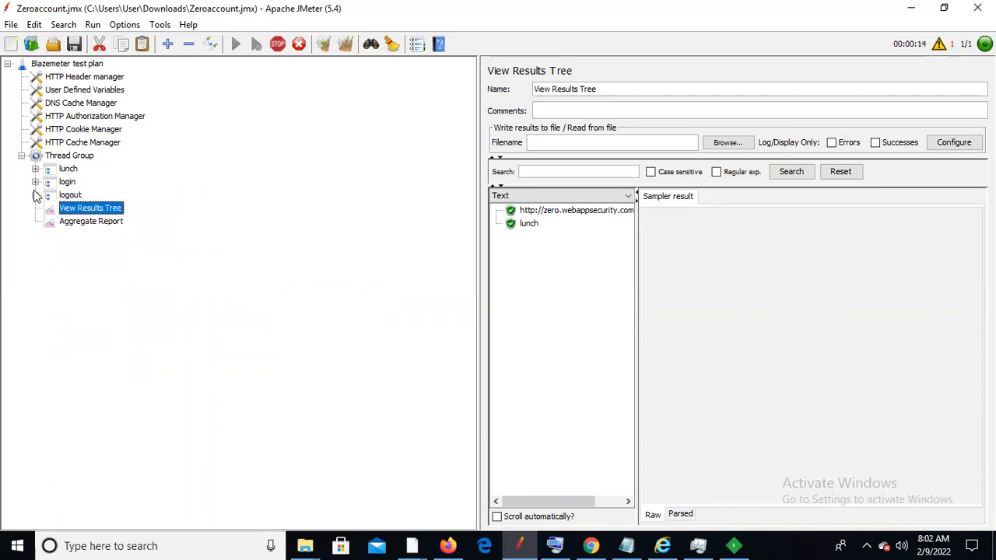
pyautogui.click(71, 169)
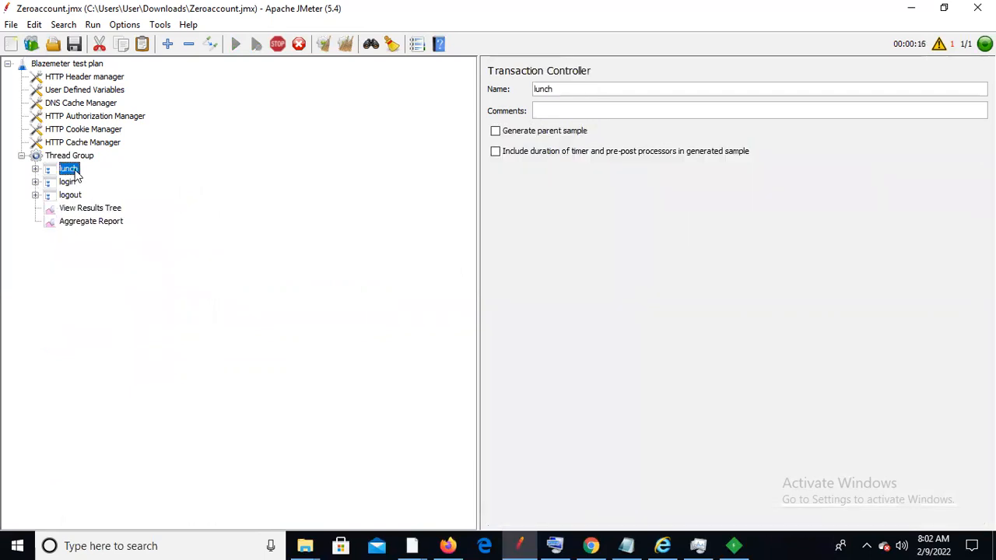
# Turn on 'Generate parent sample' for lunch, login and logout, then show View Results Tree
pyautogui.click(495, 133)
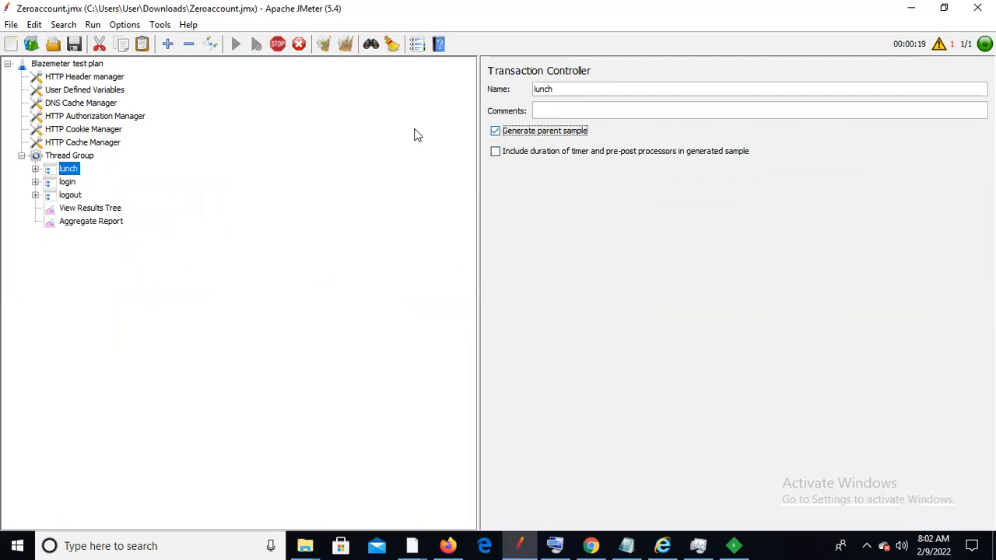
pyautogui.click(71, 182)
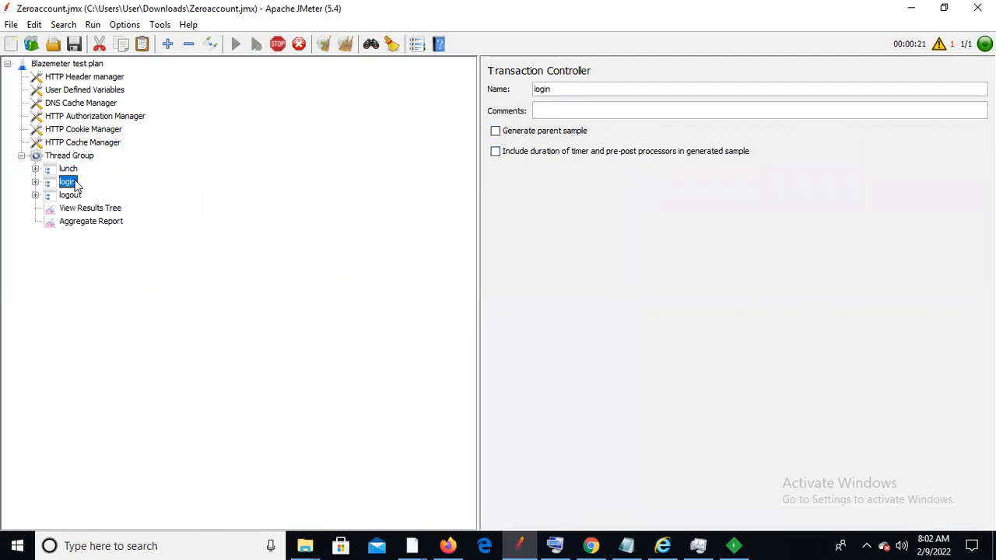
pyautogui.click(496, 131)
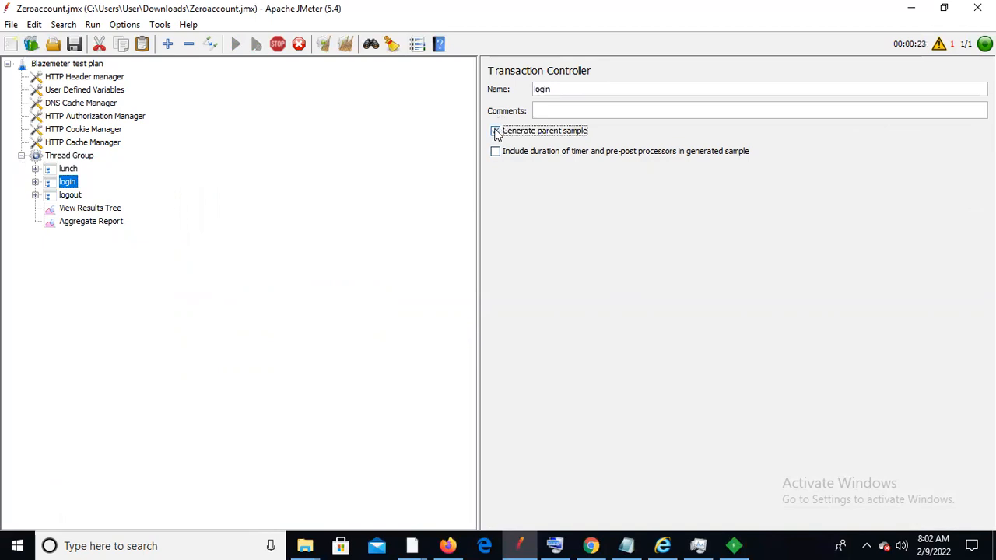
pyautogui.click(68, 195)
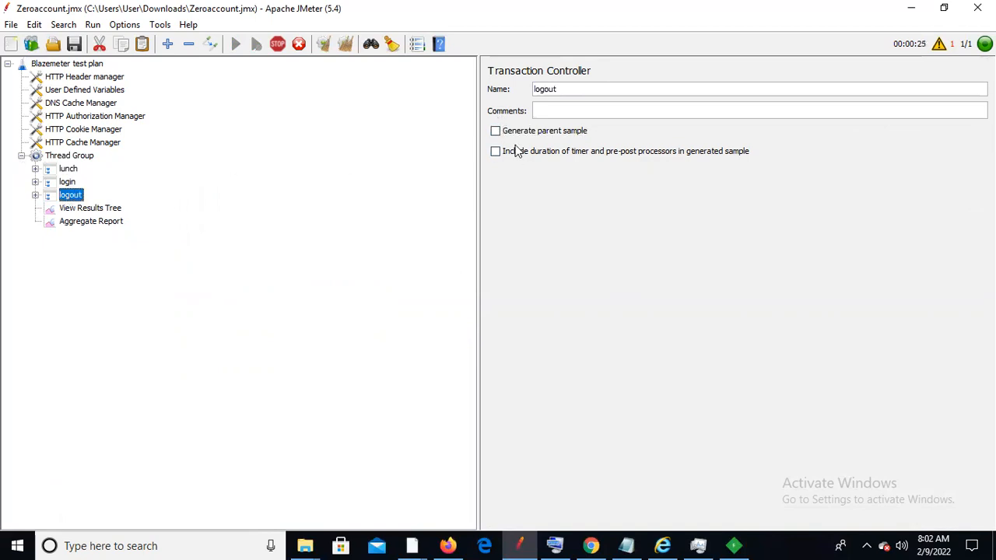
pyautogui.click(496, 131)
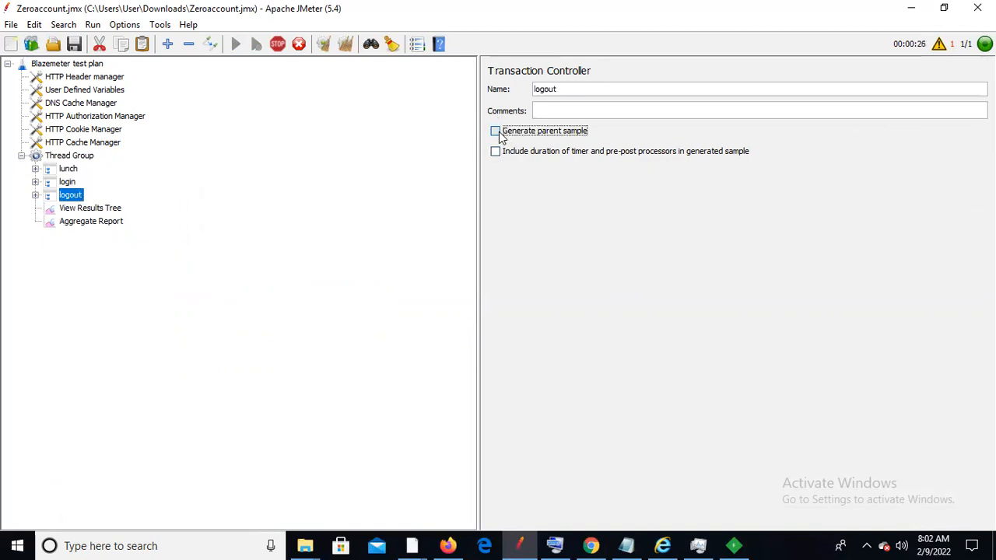
pyautogui.click(87, 210)
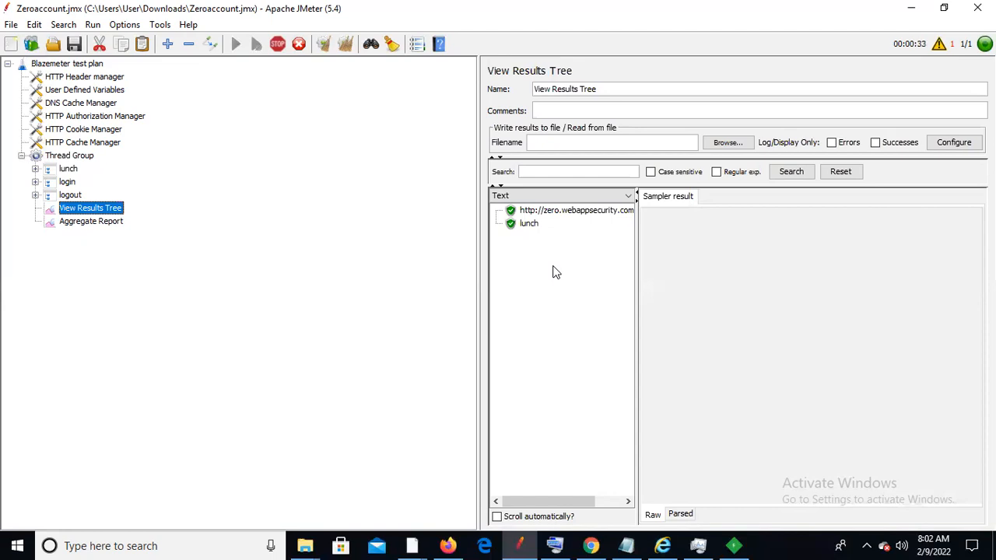
# Stop and restart the test, clear the old results, then stop and start a fresh run
pyautogui.click(278, 43)
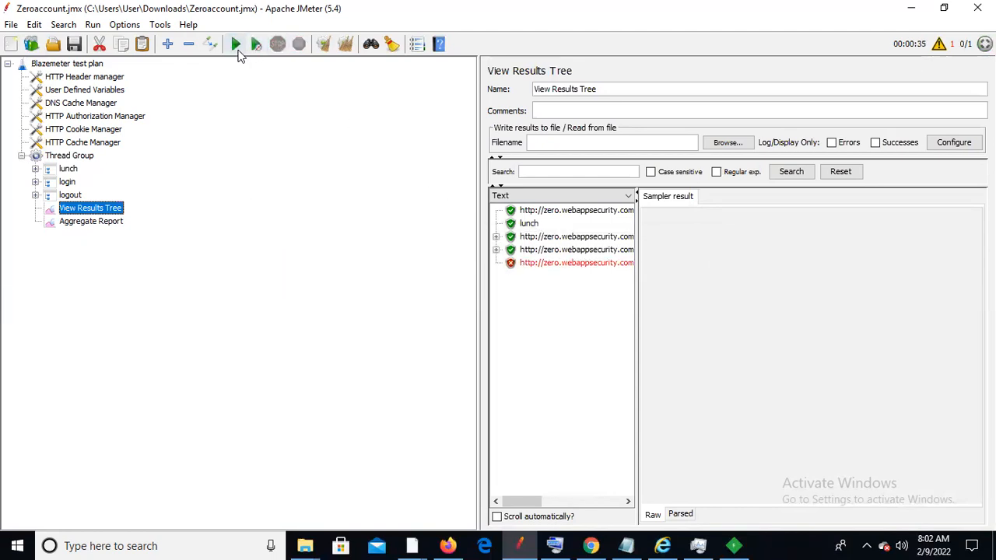
pyautogui.click(236, 45)
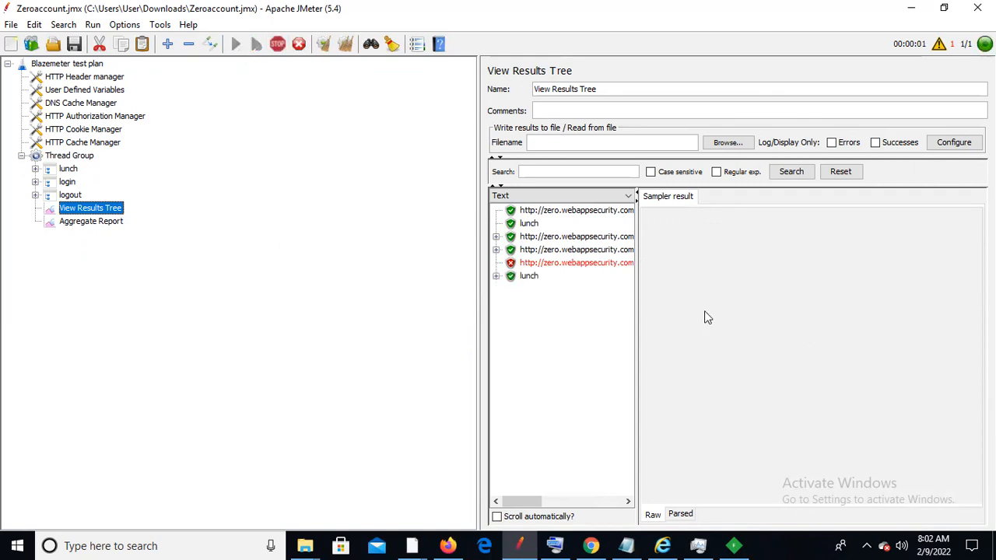
pyautogui.click(323, 47)
pyautogui.click(277, 44)
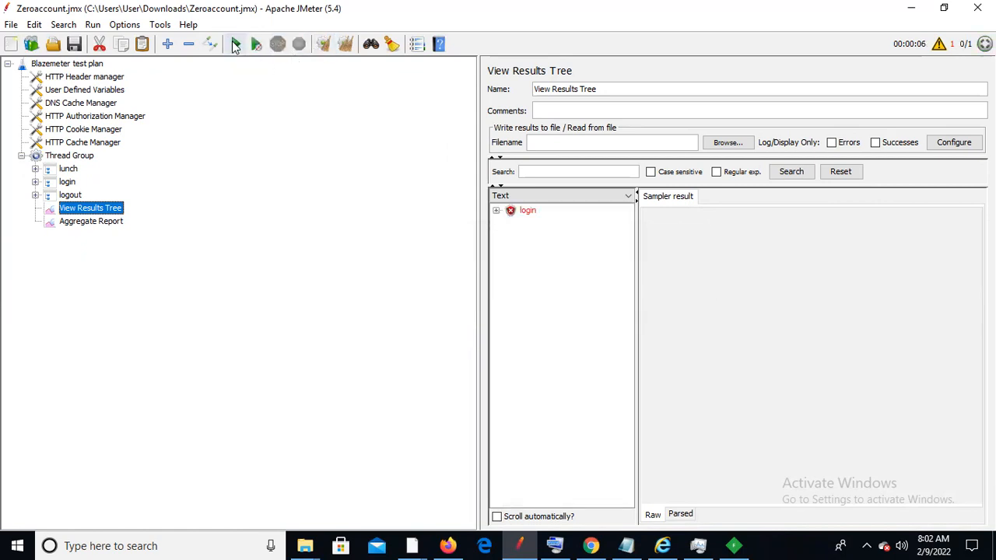
pyautogui.click(235, 44)
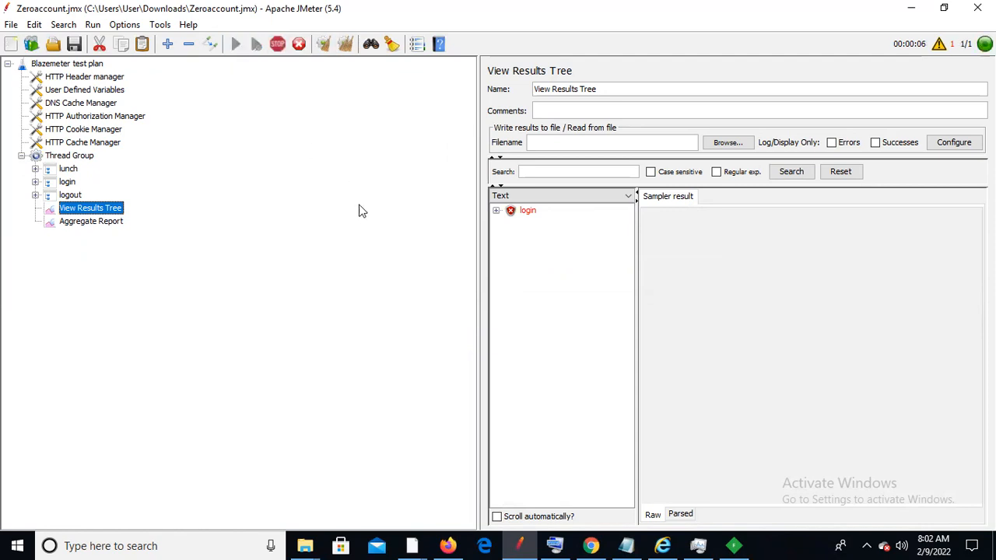
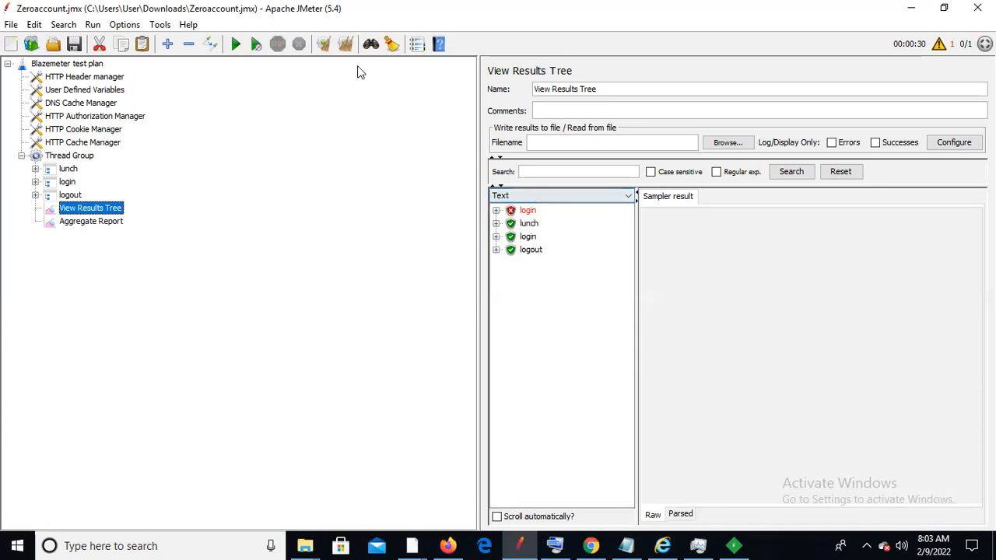
# Clear the old results and remove the Uniform Random Timer from the lunch request
pyautogui.click(324, 43)
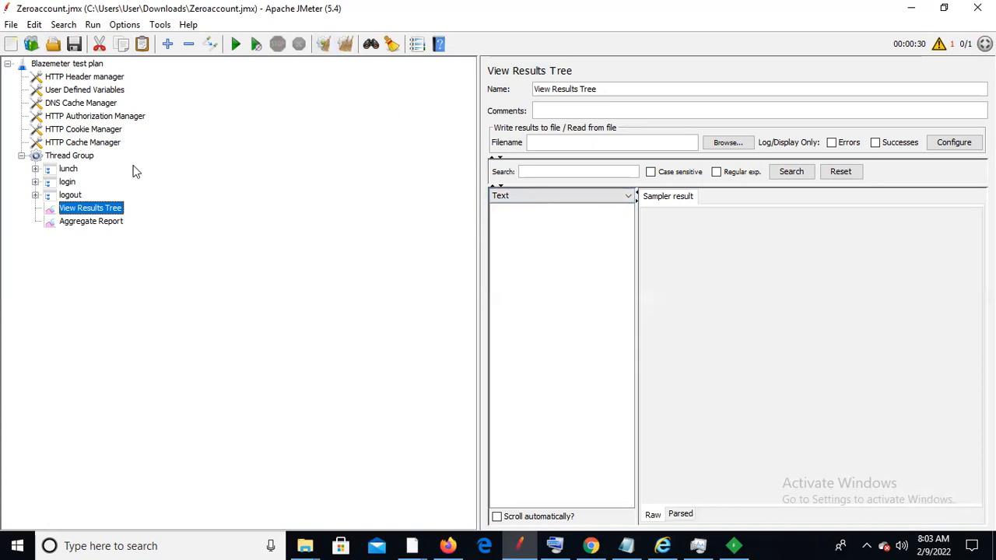
pyautogui.click(35, 169)
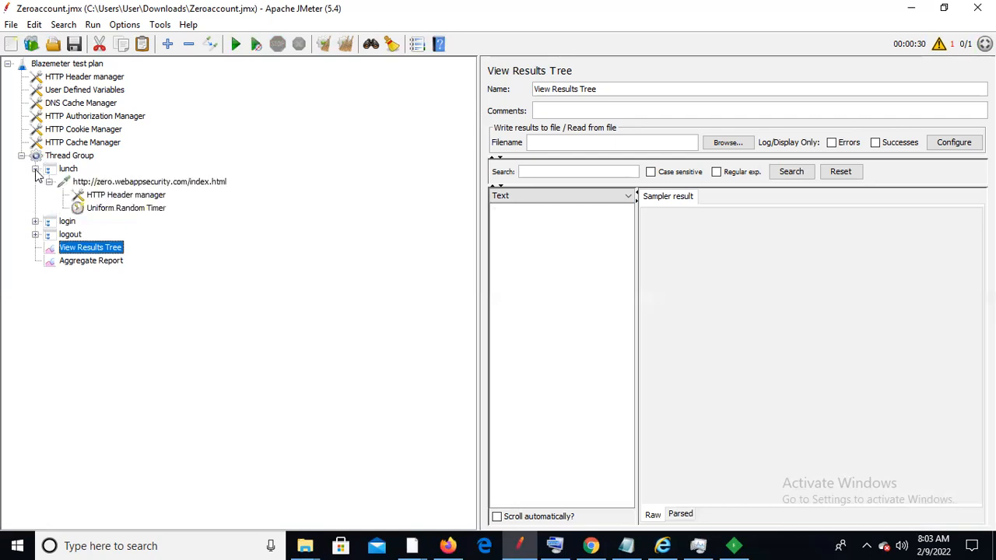
pyautogui.click(115, 213)
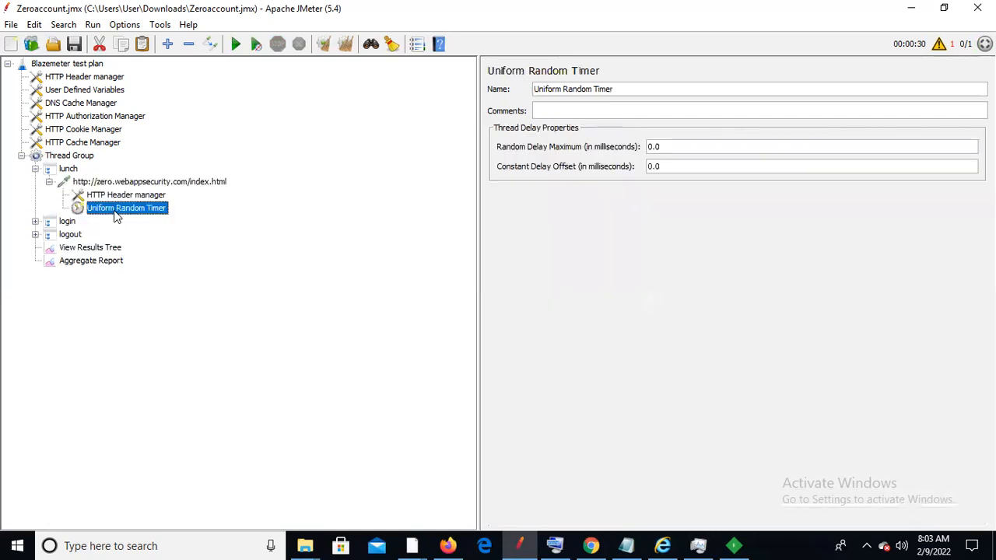
pyautogui.rightClick(115, 210)
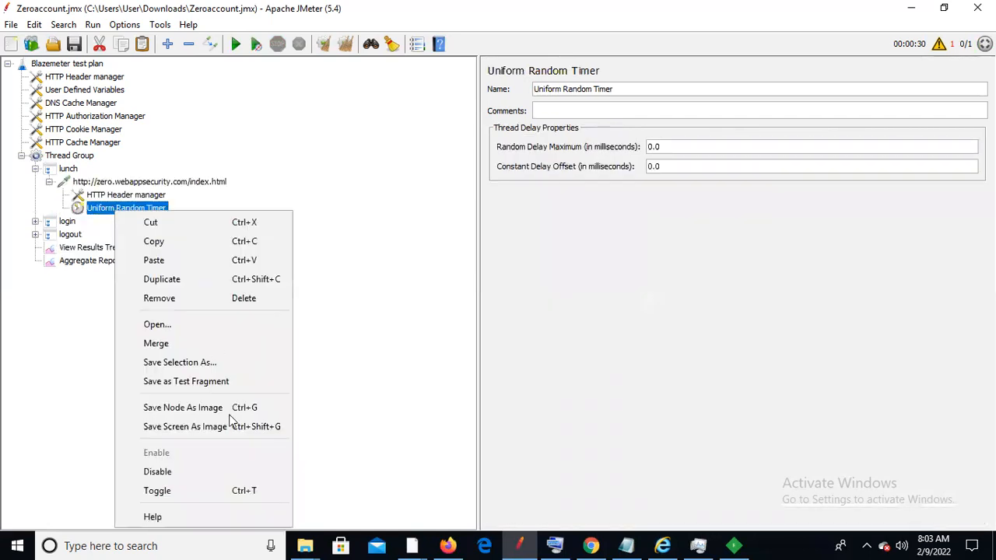
pyautogui.click(240, 299)
pyautogui.click(468, 287)
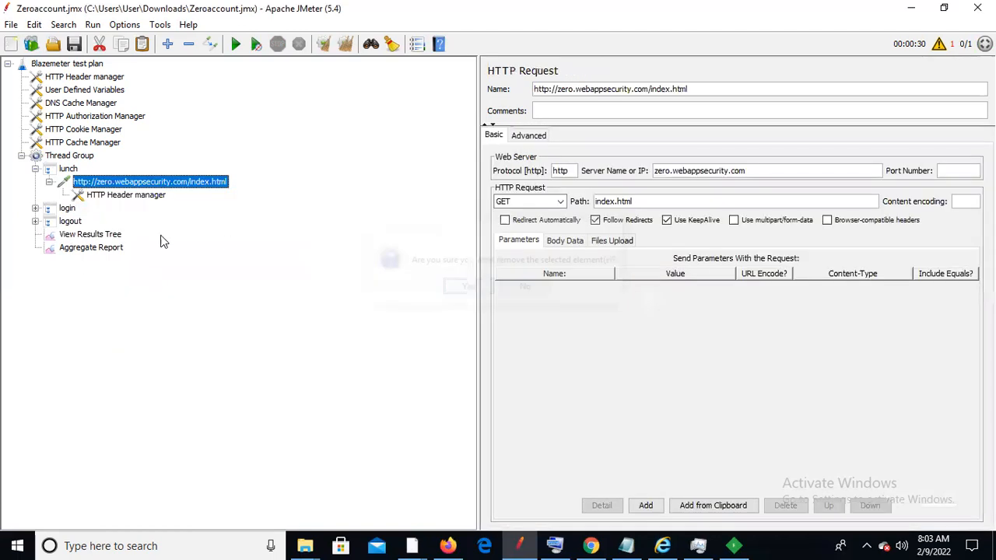
# Remove the Uniform Random Timers from the signin and accept-certs requests under login
pyautogui.click(35, 208)
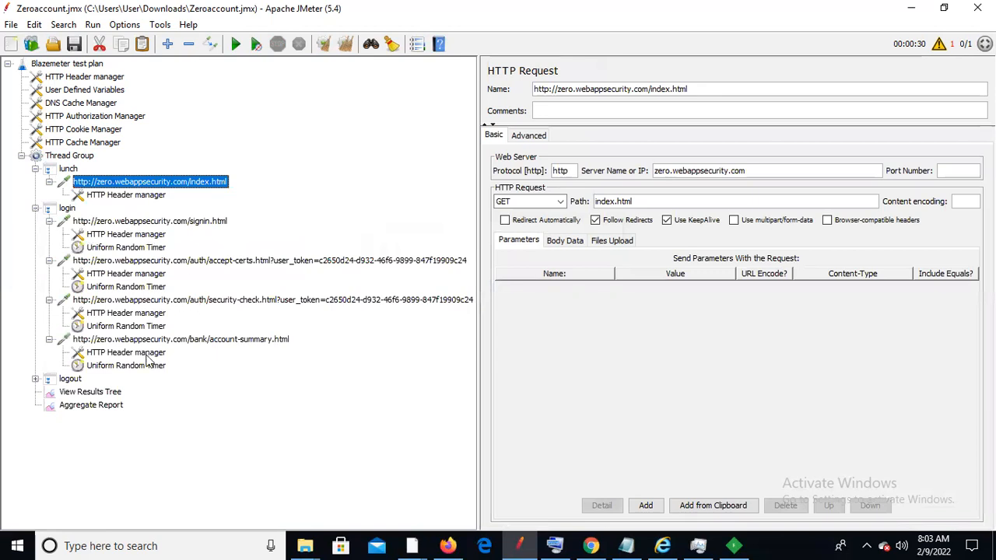
pyautogui.click(129, 249)
pyautogui.rightClick(129, 250)
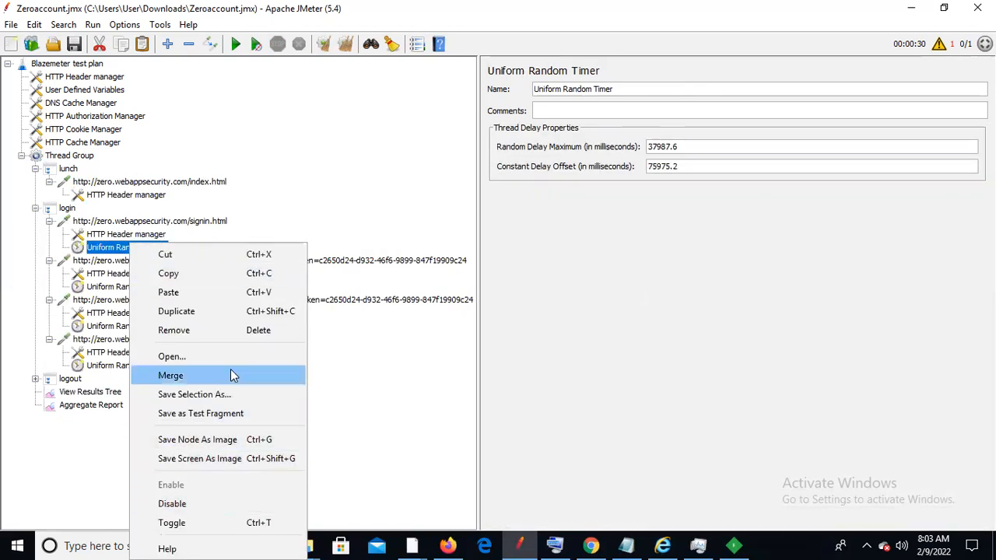
pyautogui.click(263, 330)
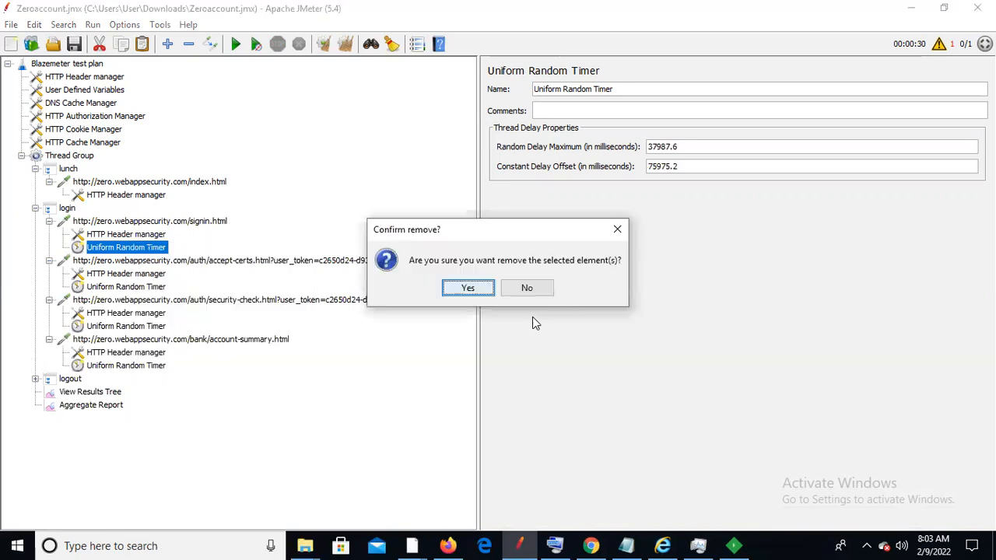
pyautogui.click(469, 288)
pyautogui.click(154, 280)
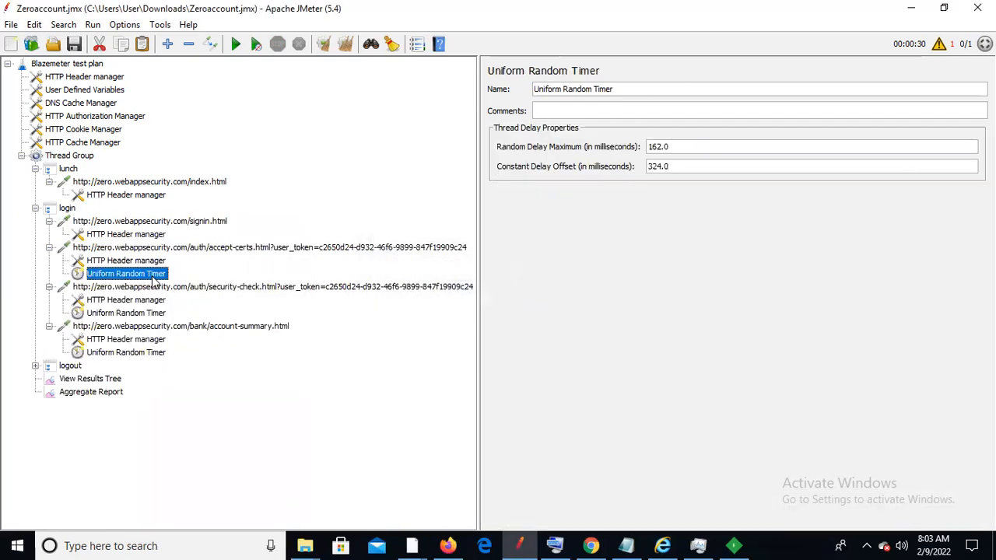
pyautogui.rightClick(154, 281)
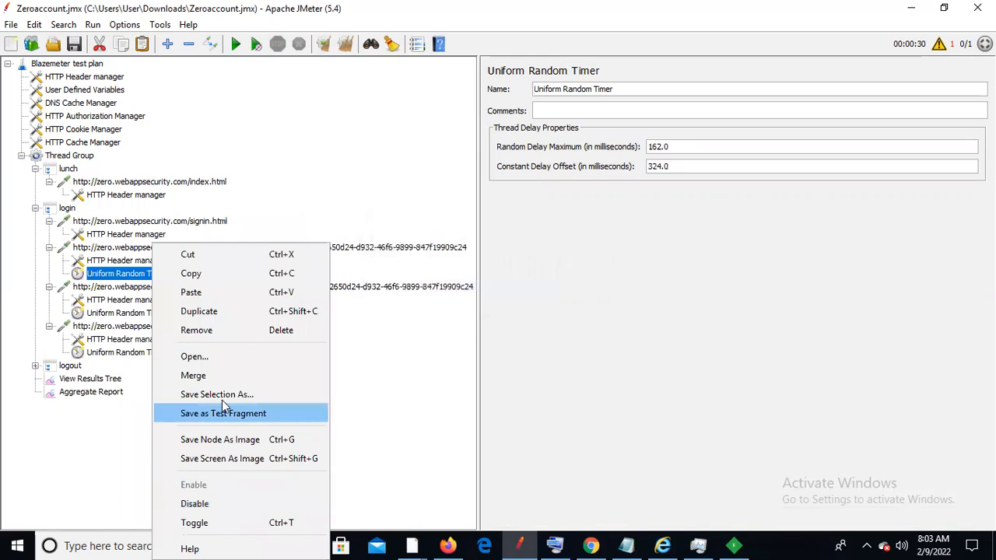
pyautogui.click(263, 337)
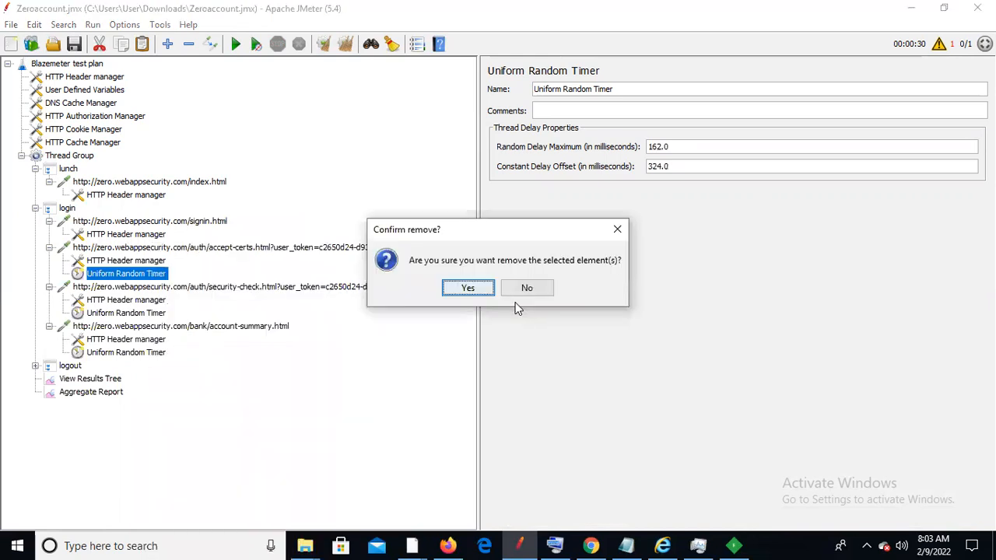
pyautogui.click(472, 290)
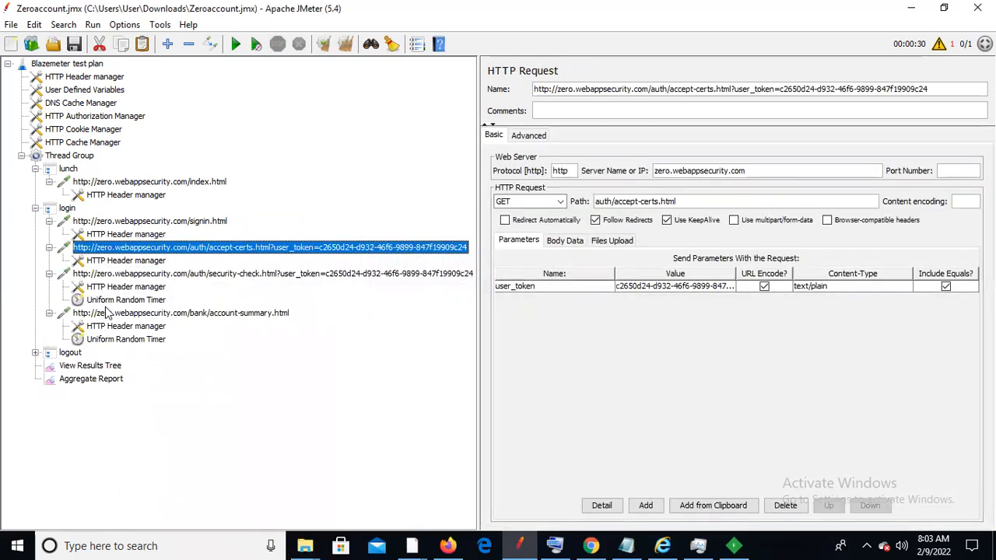
# Remove the Uniform Random Timers from the security-check and account-summary requests
pyautogui.click(114, 305)
pyautogui.rightClick(114, 305)
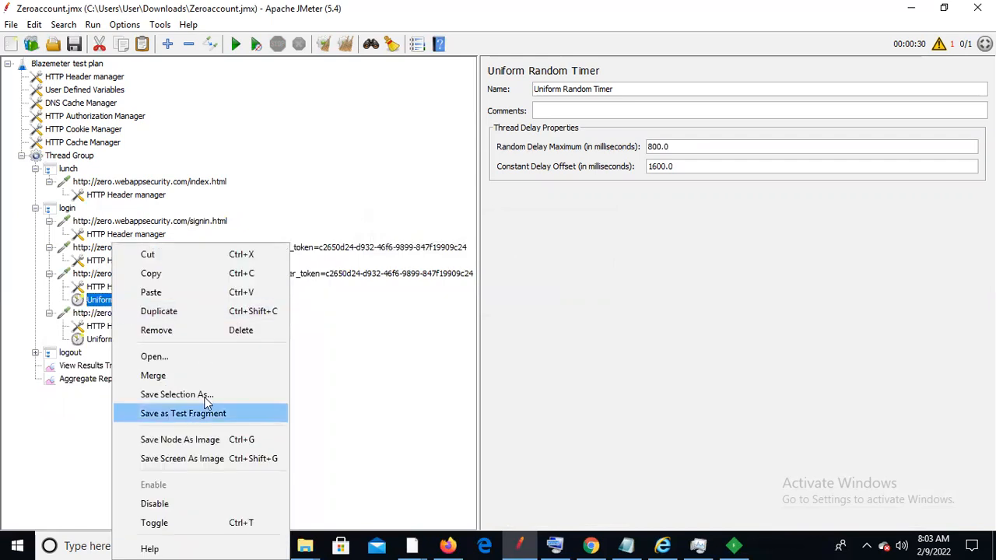
pyautogui.click(240, 333)
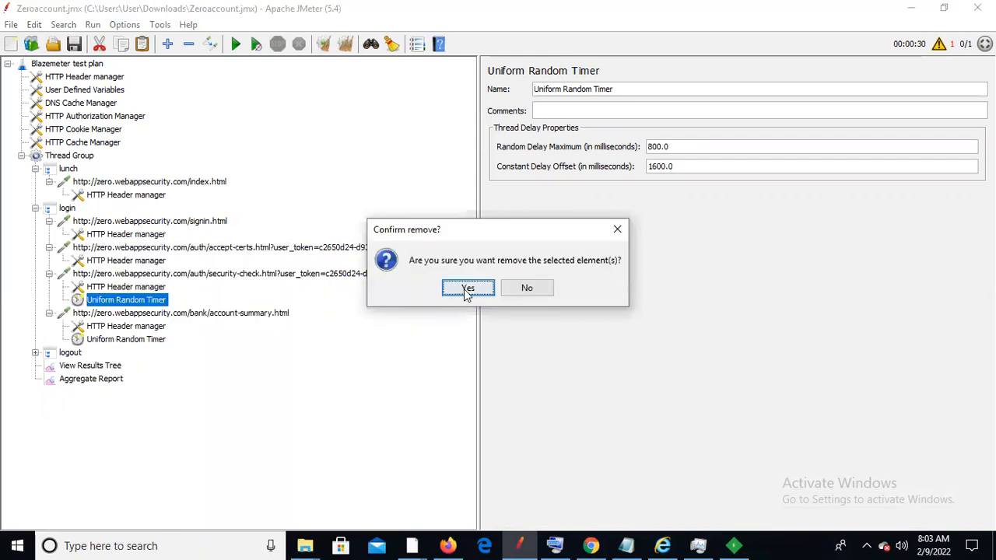
pyautogui.click(467, 288)
pyautogui.click(122, 326)
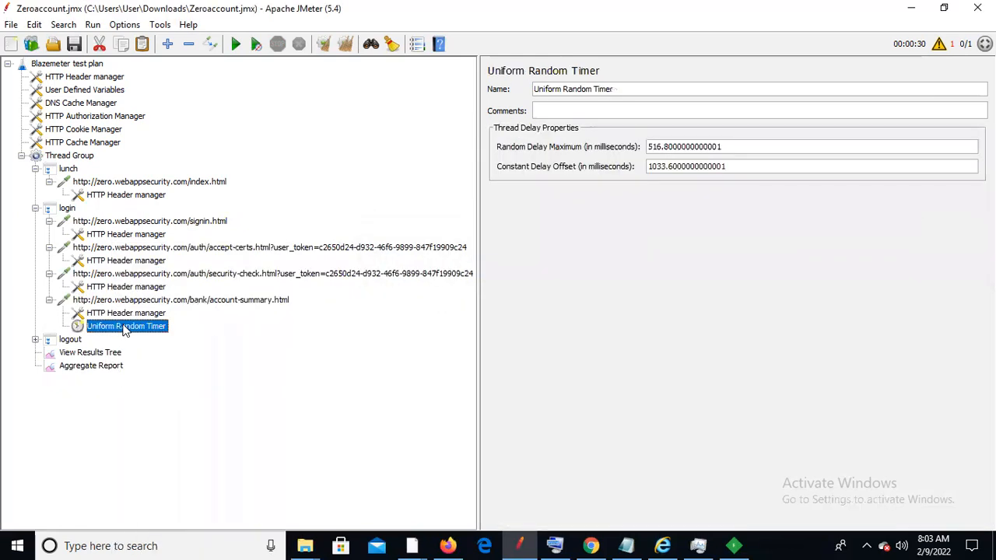
pyautogui.rightClick(122, 327)
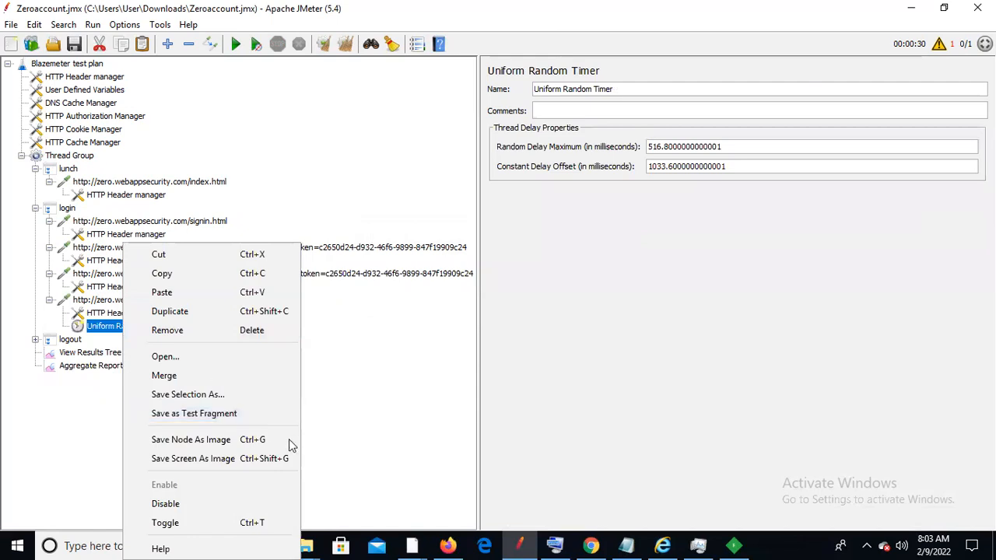
pyautogui.click(240, 329)
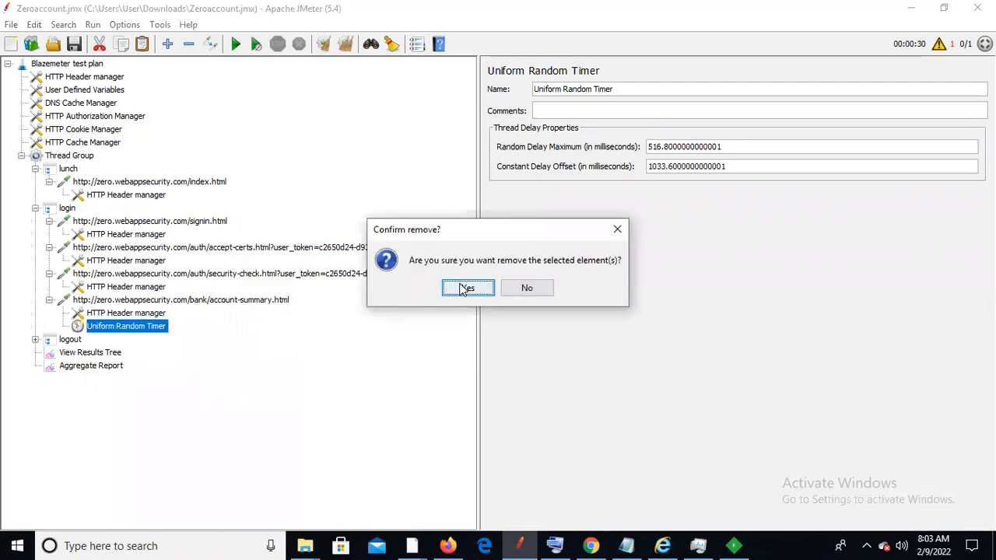
pyautogui.click(463, 287)
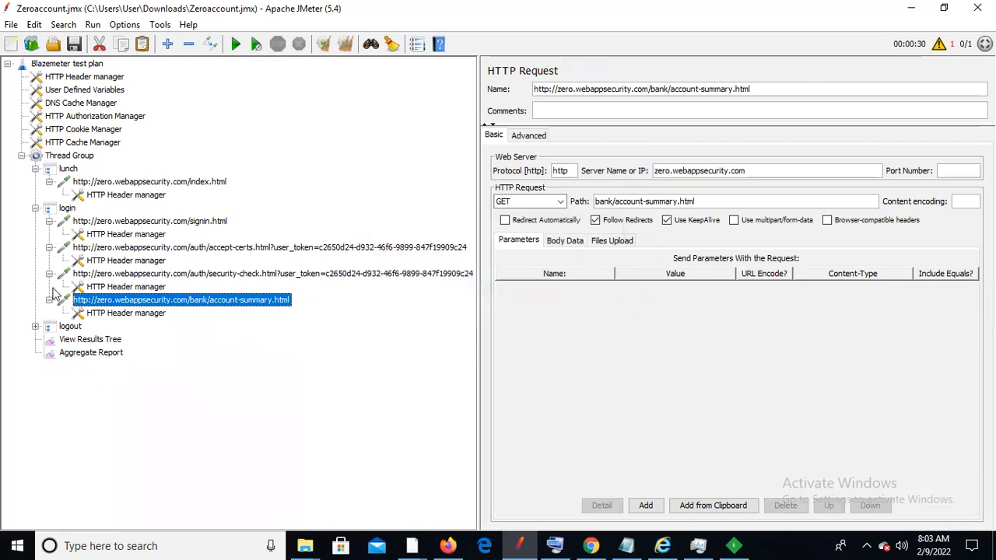
# Collapse the account-summary, security-check and accept-certs requests
pyautogui.click(49, 301)
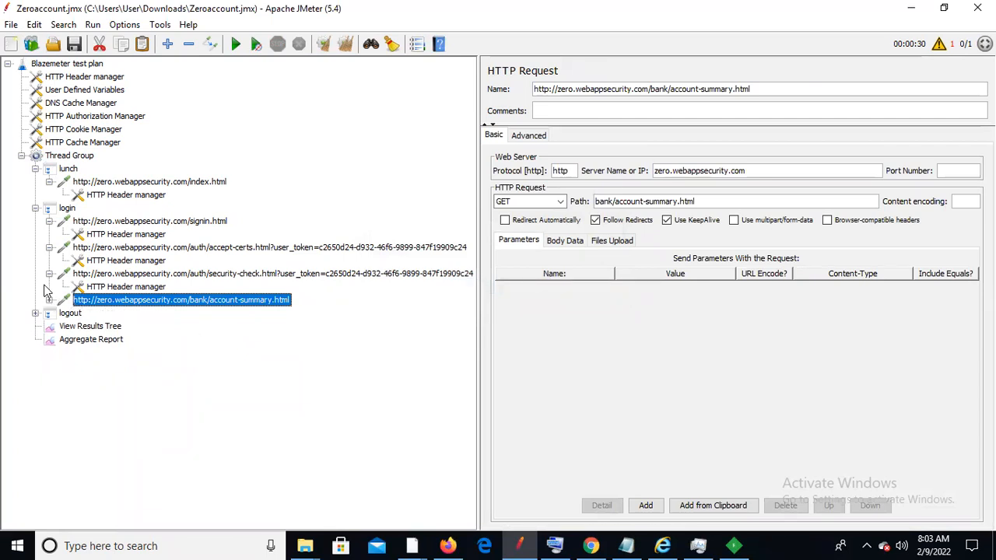
pyautogui.click(49, 275)
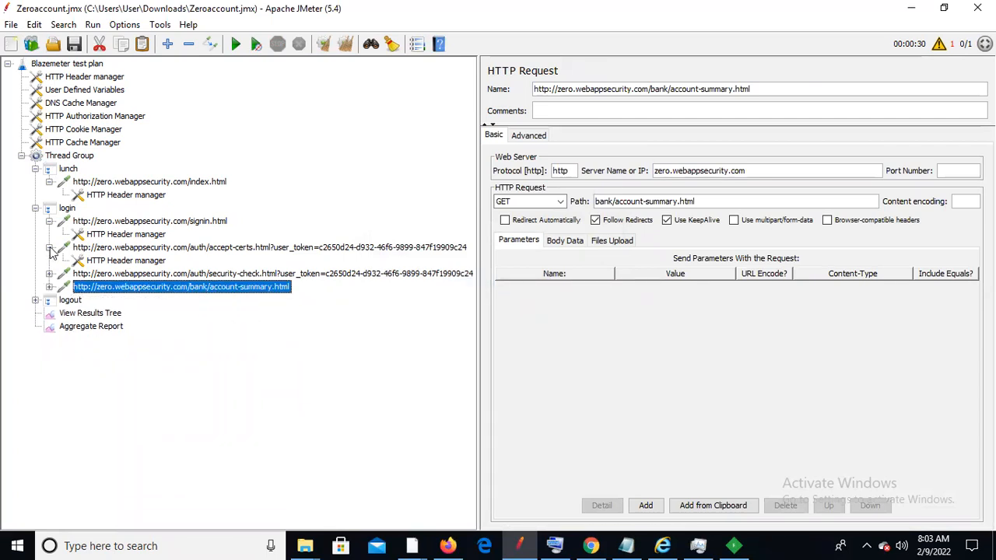
pyautogui.click(49, 248)
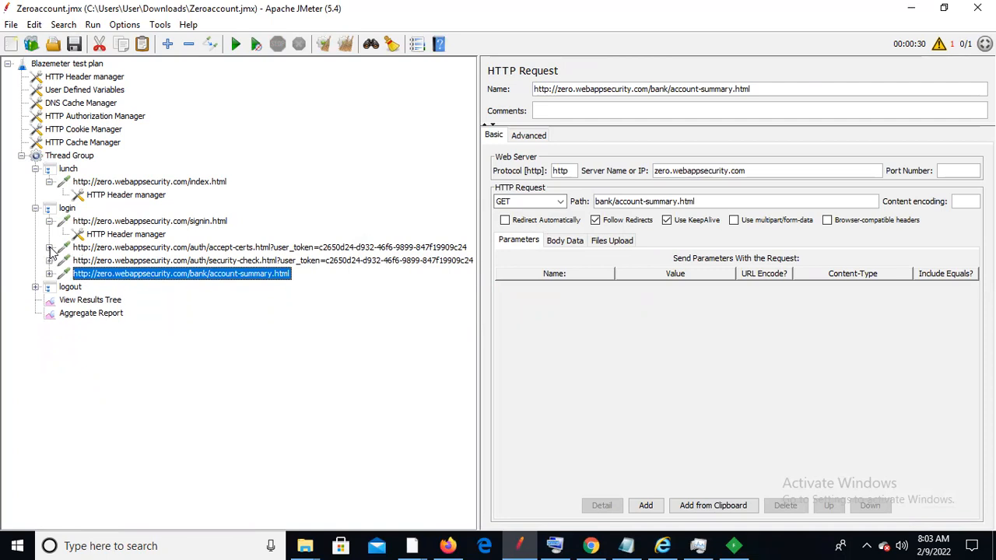
# Remove the Uniform Random Timers from logout.html and index.html, then show View Results Tree
pyautogui.click(35, 287)
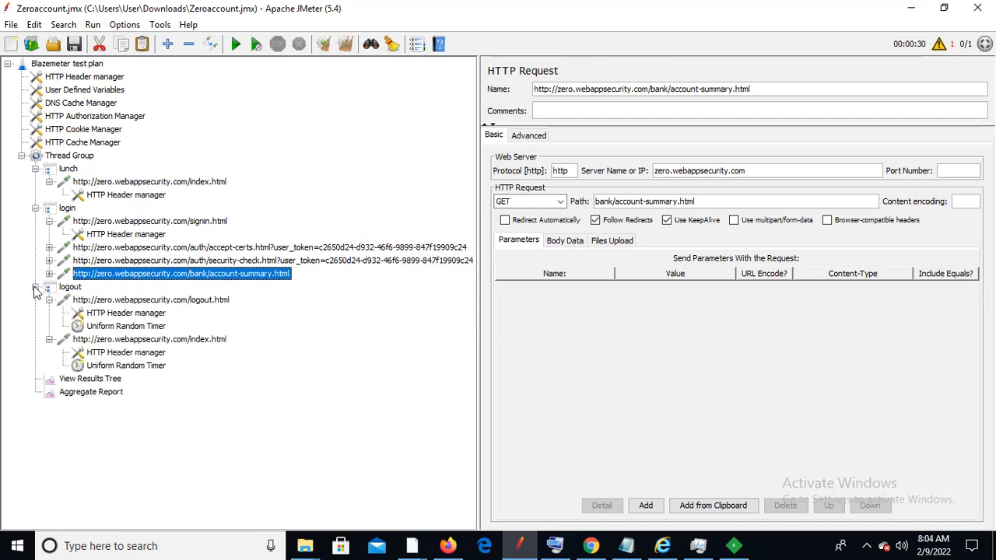
pyautogui.click(131, 327)
pyautogui.rightClick(132, 332)
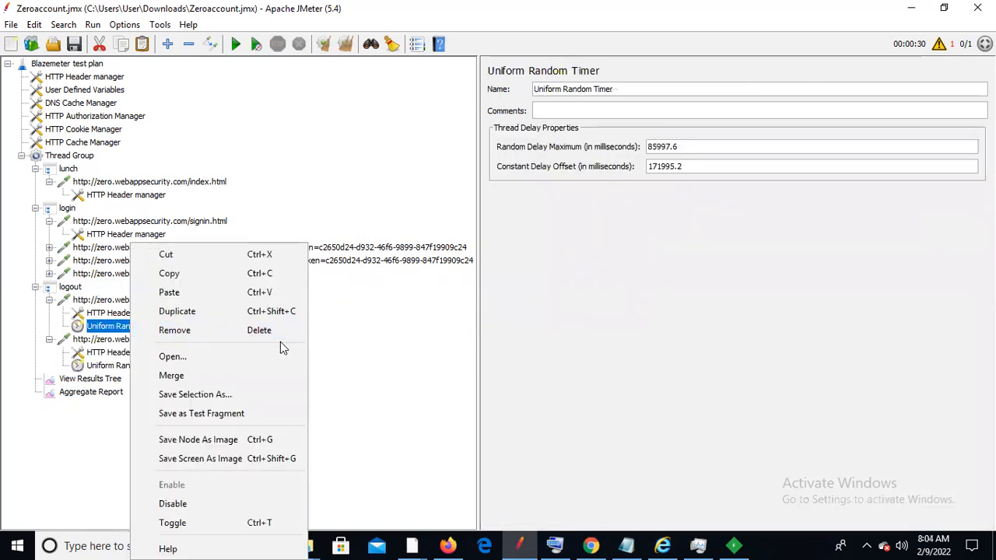
pyautogui.click(257, 331)
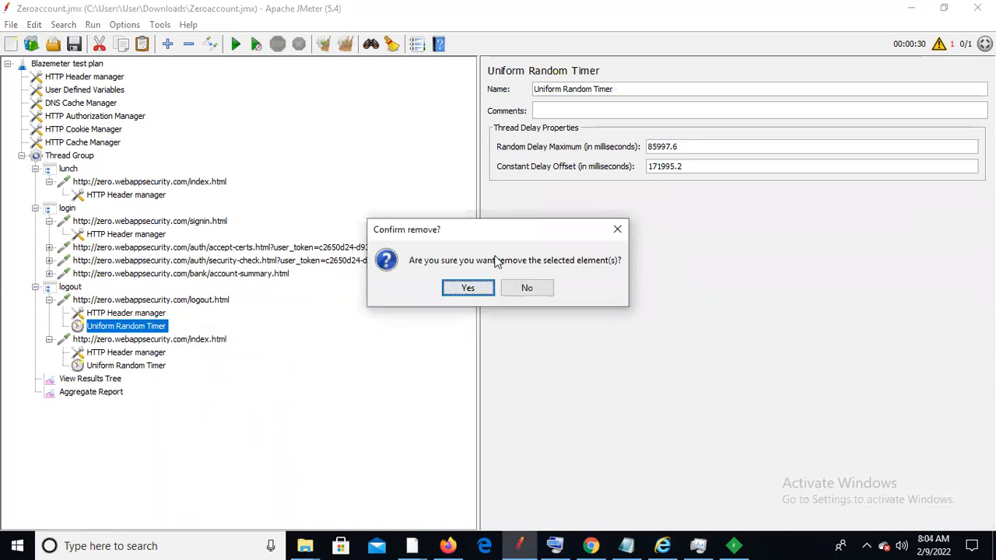
pyautogui.click(460, 289)
pyautogui.click(119, 353)
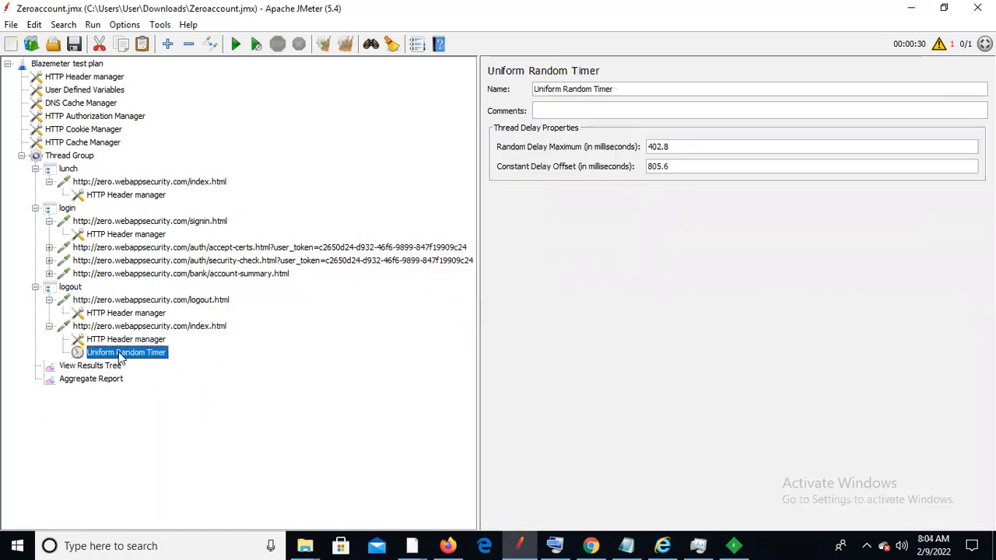
pyautogui.rightClick(119, 356)
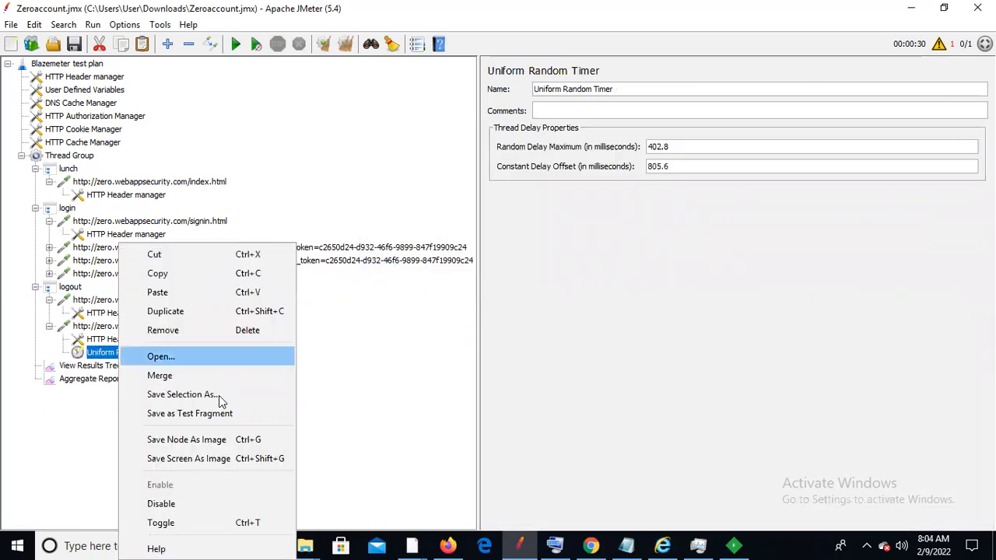
pyautogui.click(233, 334)
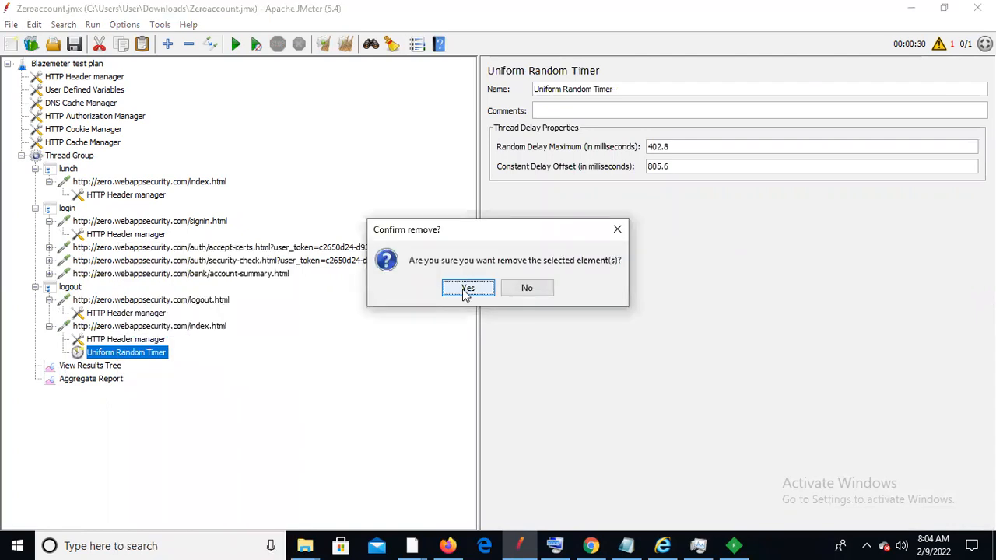
pyautogui.click(462, 289)
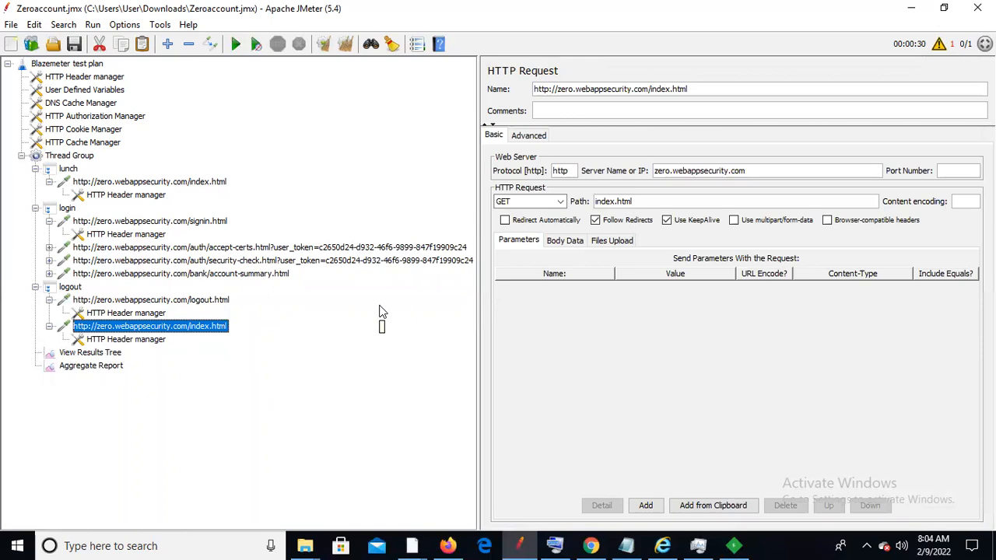
pyautogui.click(86, 356)
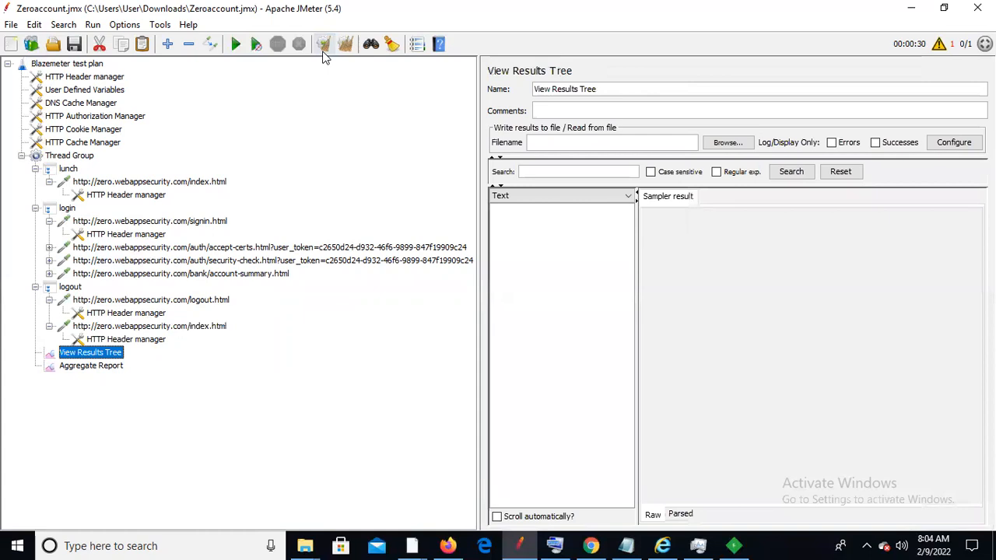
# Run the plan, search results for the recorded token, and inspect a matching login sub-result
pyautogui.click(237, 44)
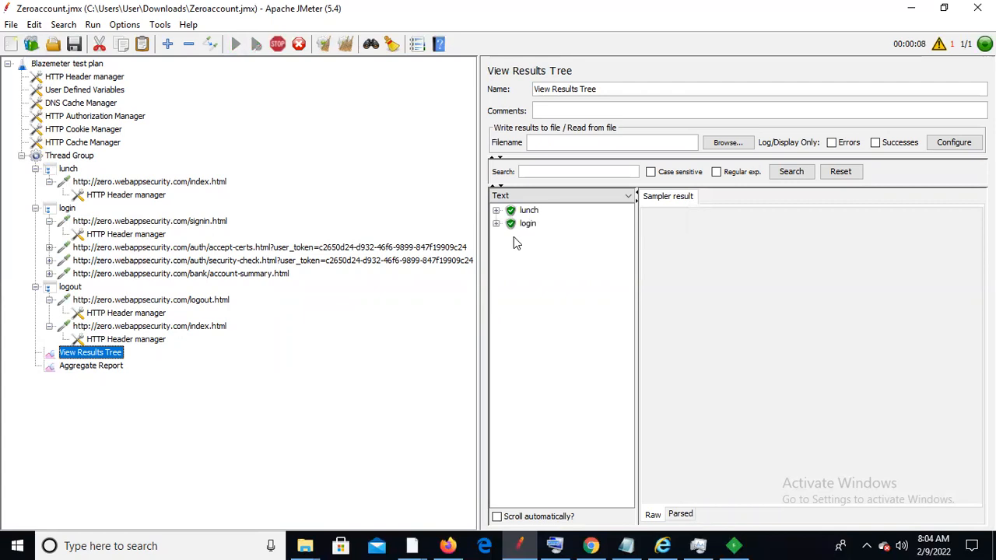
pyautogui.click(572, 170)
pyautogui.hotkey('ctrl', 'v')
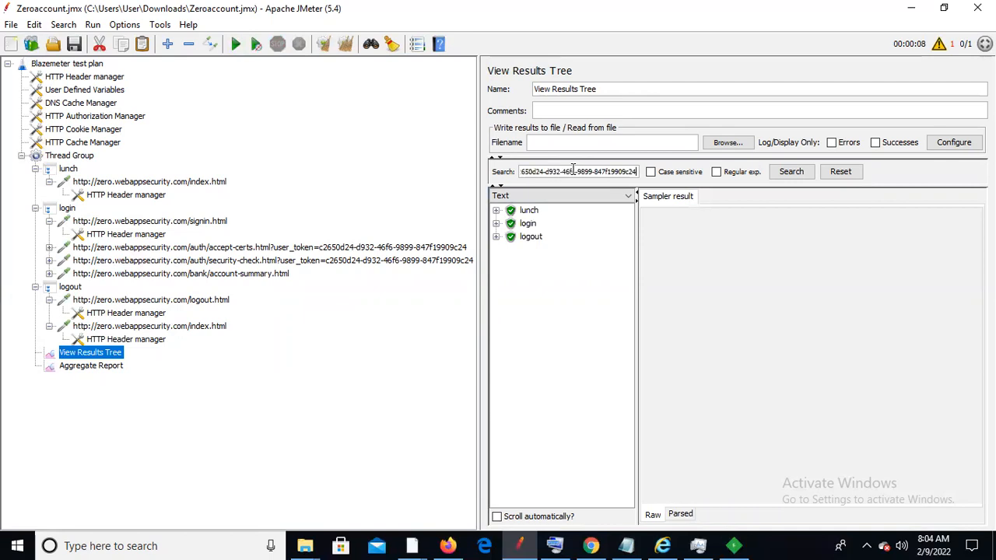
pyautogui.click(791, 172)
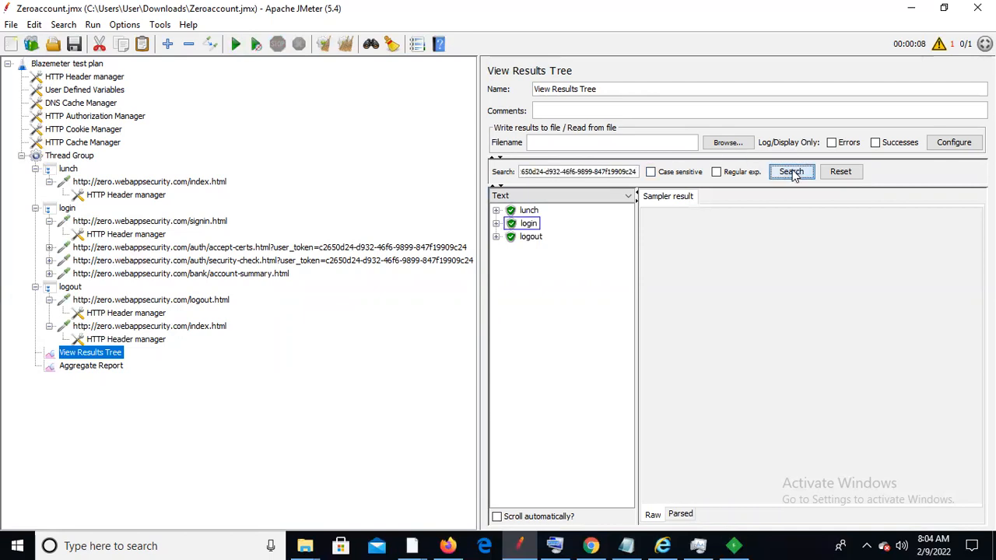
pyautogui.click(496, 223)
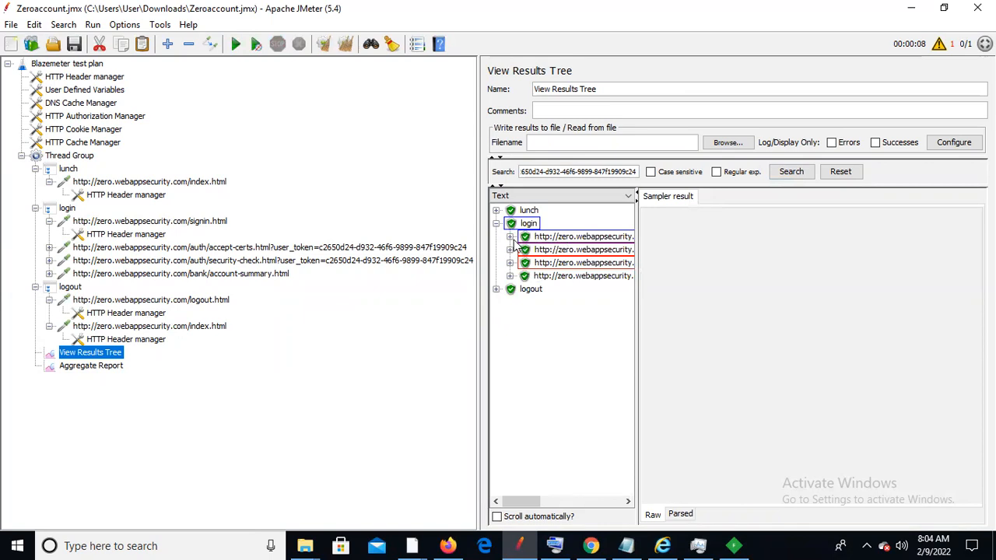
pyautogui.click(510, 236)
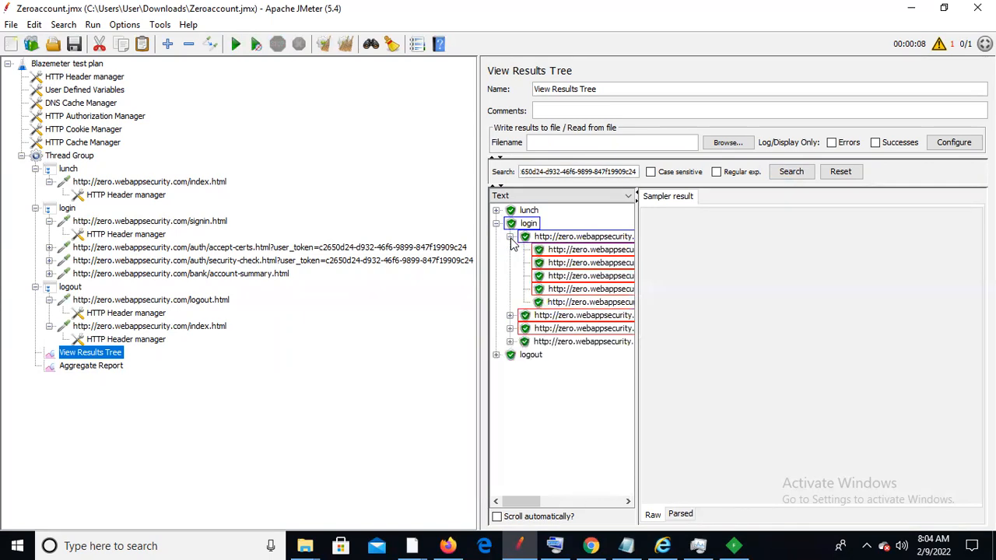
pyautogui.click(583, 252)
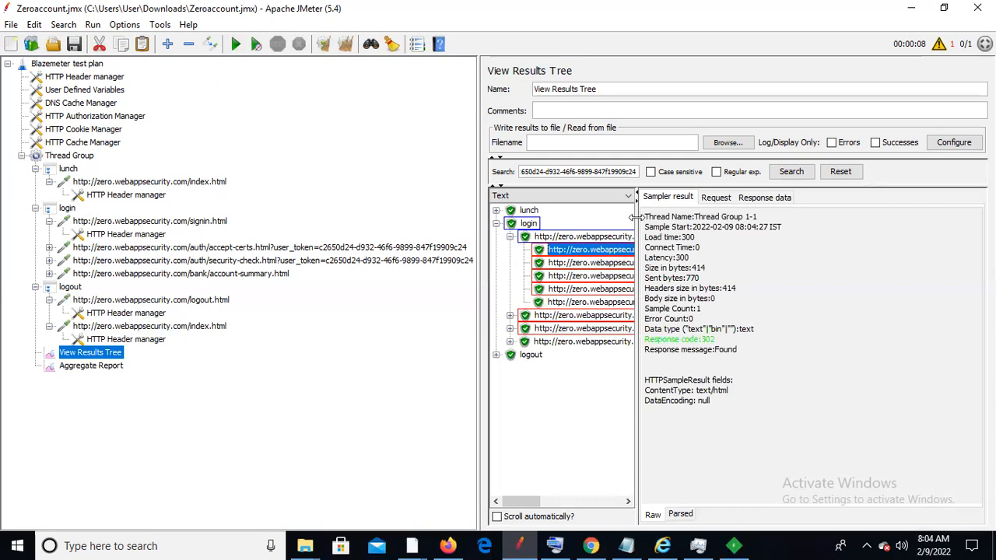
# Show the lunch sample's HTML response body and widen the results panel
pyautogui.click(762, 200)
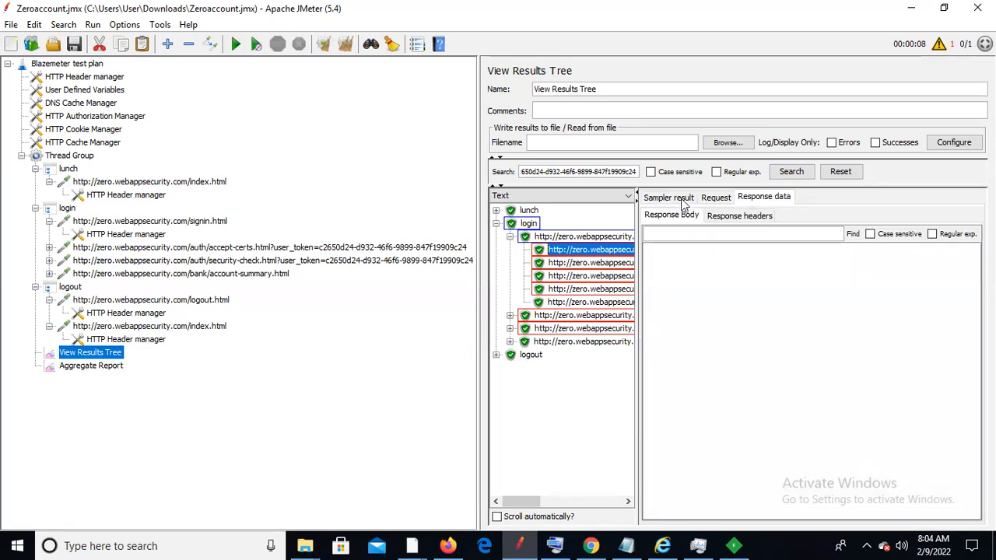
pyautogui.click(496, 211)
pyautogui.click(565, 224)
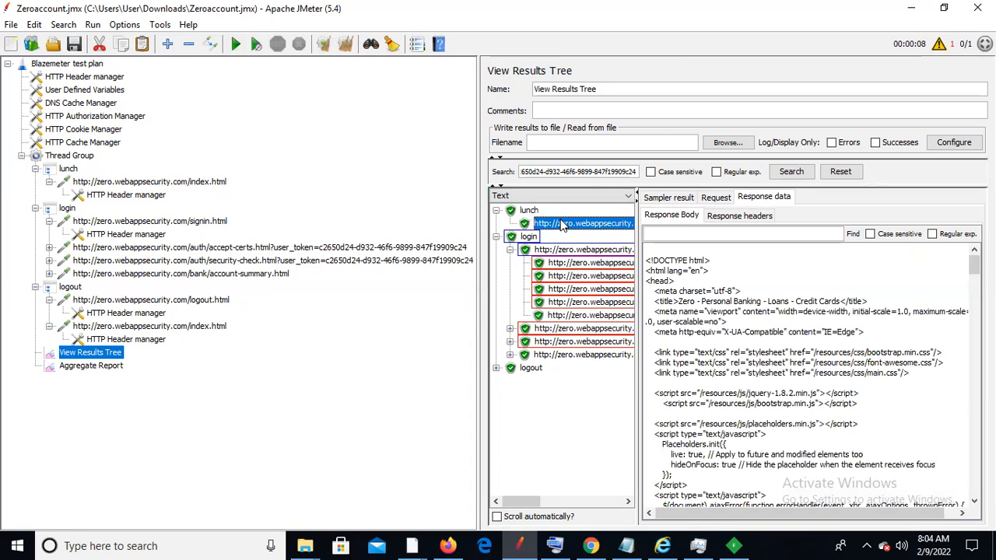
pyautogui.moveTo(974, 265); pyautogui.dragTo(973, 386)
pyautogui.moveTo(477, 222); pyautogui.dragTo(298, 204)
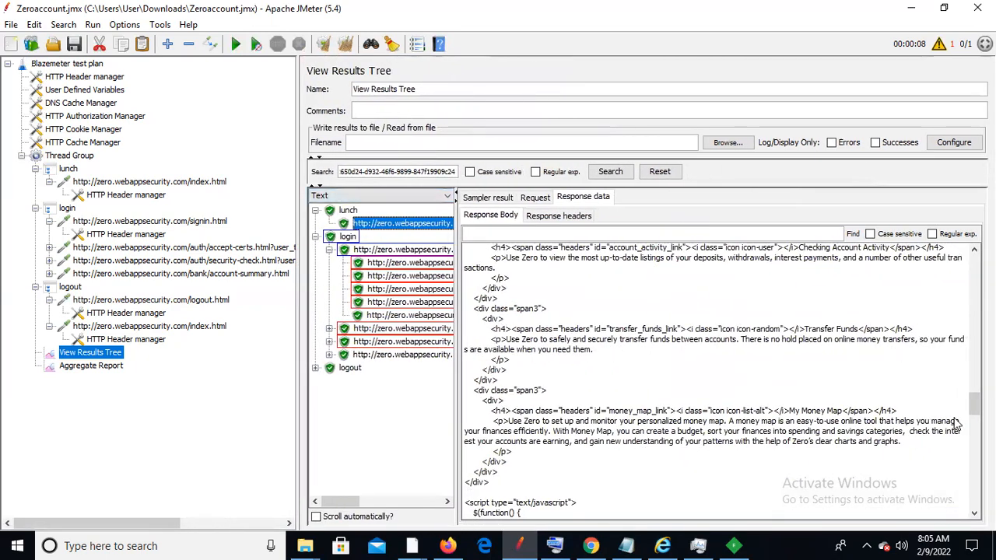
pyautogui.moveTo(973, 403)
pyautogui.mouseDown()
pyautogui.moveTo(970, 259)
pyautogui.moveTo(973, 494)
pyautogui.moveTo(973, 410)
pyautogui.mouseUp()
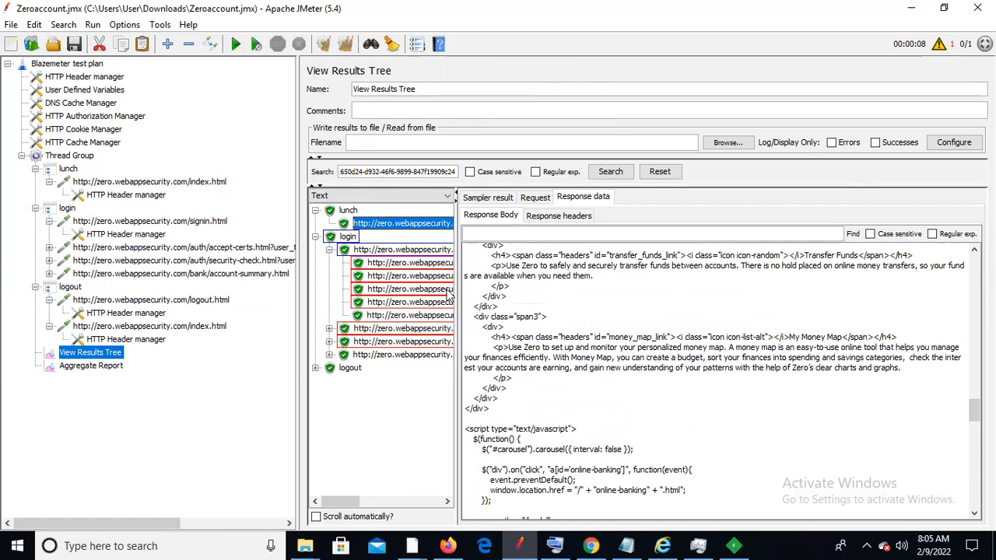
# Step through the login sub-samples and find the recorded token in the fifth one's response
pyautogui.click(412, 263)
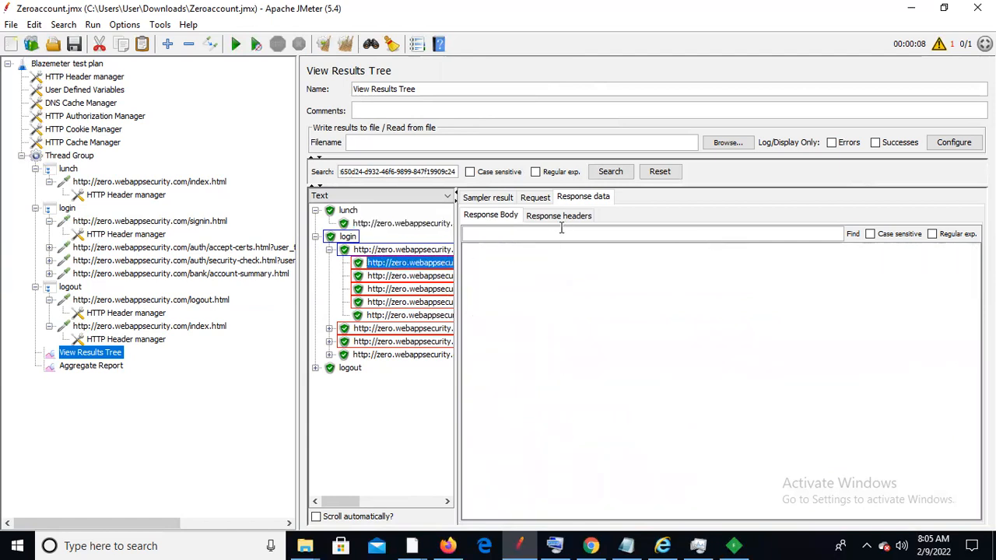
pyautogui.click(394, 279)
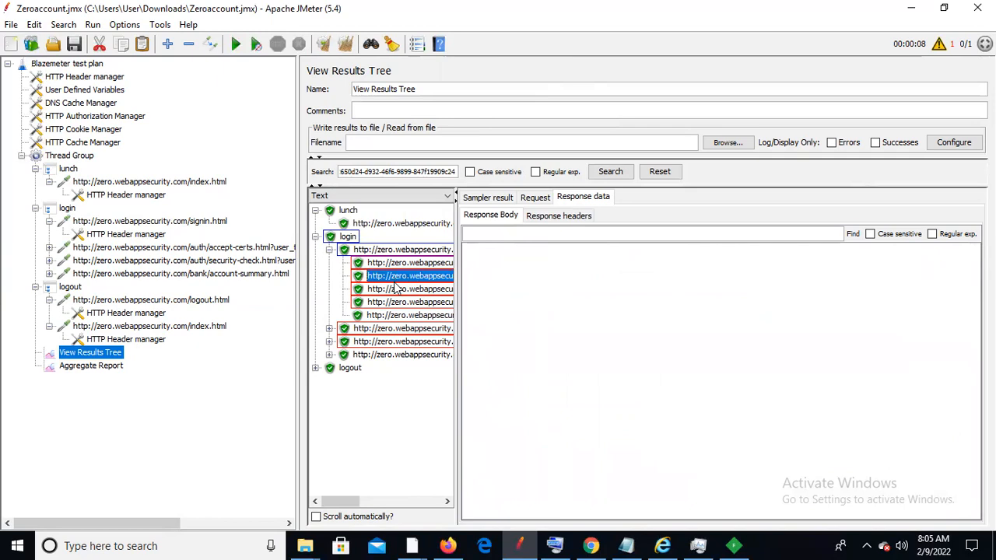
pyautogui.click(395, 289)
pyautogui.click(397, 302)
pyautogui.click(397, 315)
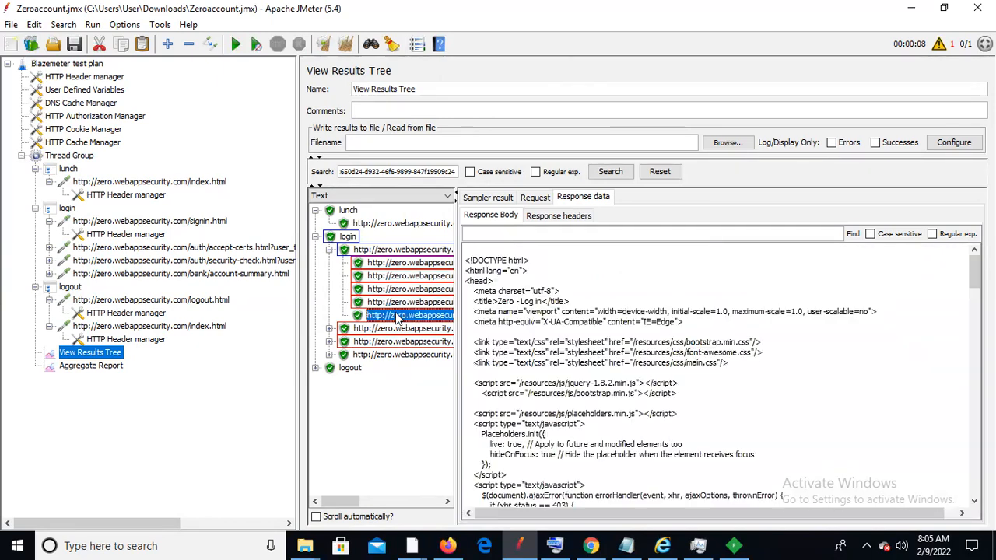
pyautogui.moveTo(974, 273); pyautogui.dragTo(974, 356)
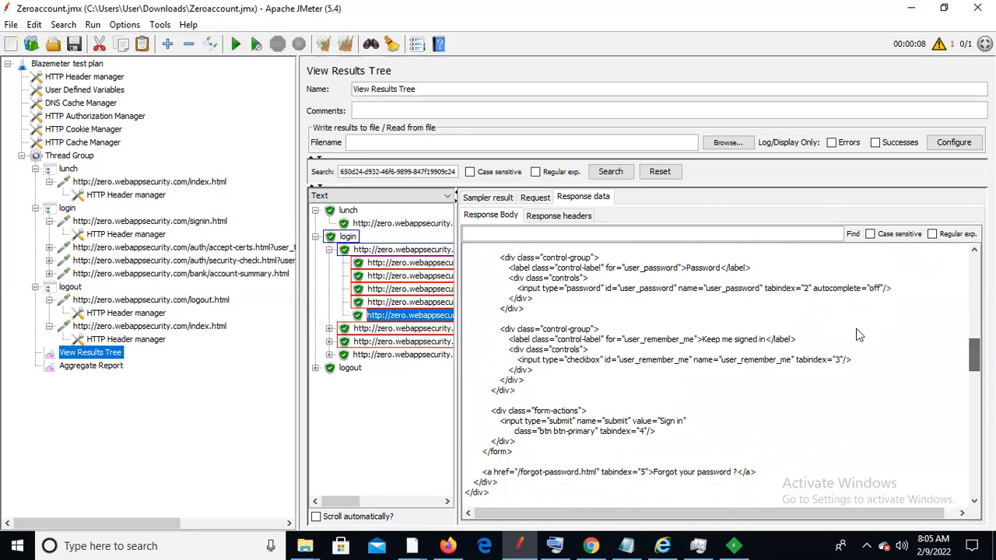
pyautogui.click(681, 230)
pyautogui.write('c2650d24-d932-46f6-9899-847f19909c24')
pyautogui.click(850, 234)
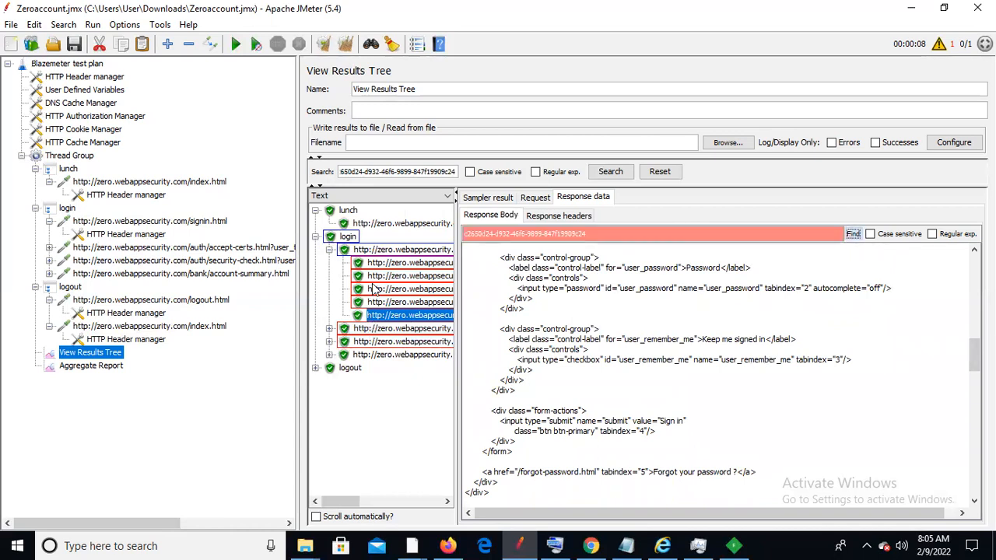
# Check the next login requests' sub-samples and select the hidden user_token input markup
pyautogui.click(330, 329)
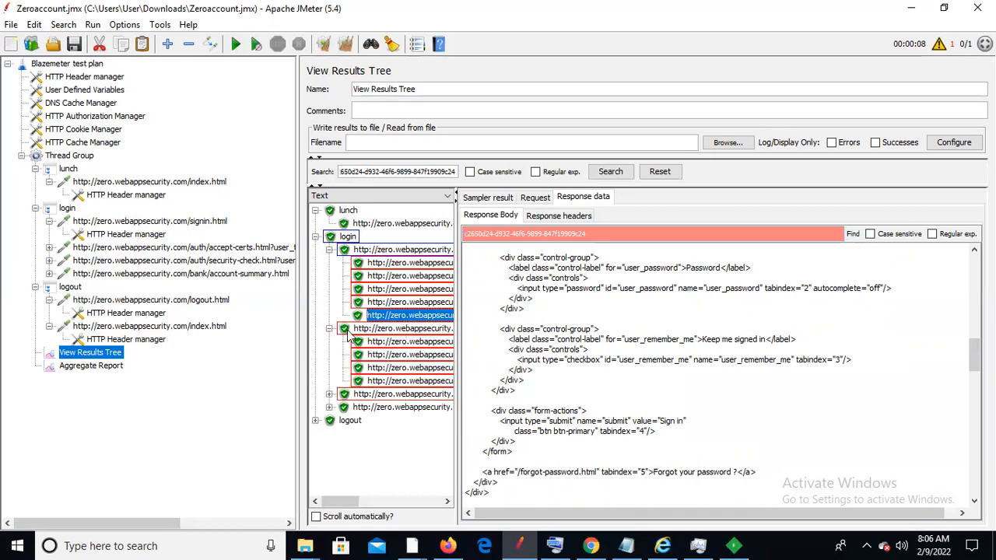
pyautogui.click(372, 344)
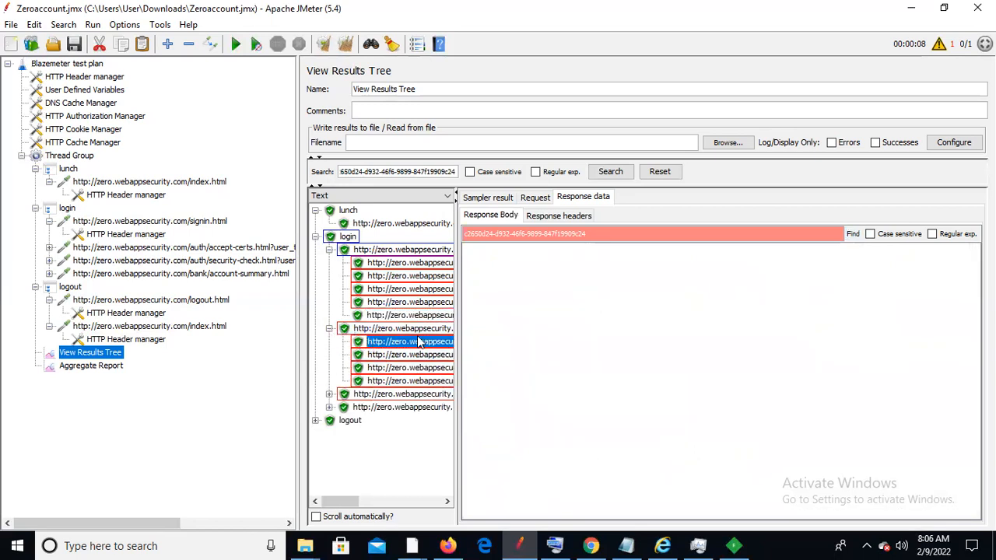
pyautogui.press('Down')
pyautogui.press('Down')
pyautogui.press('Down')
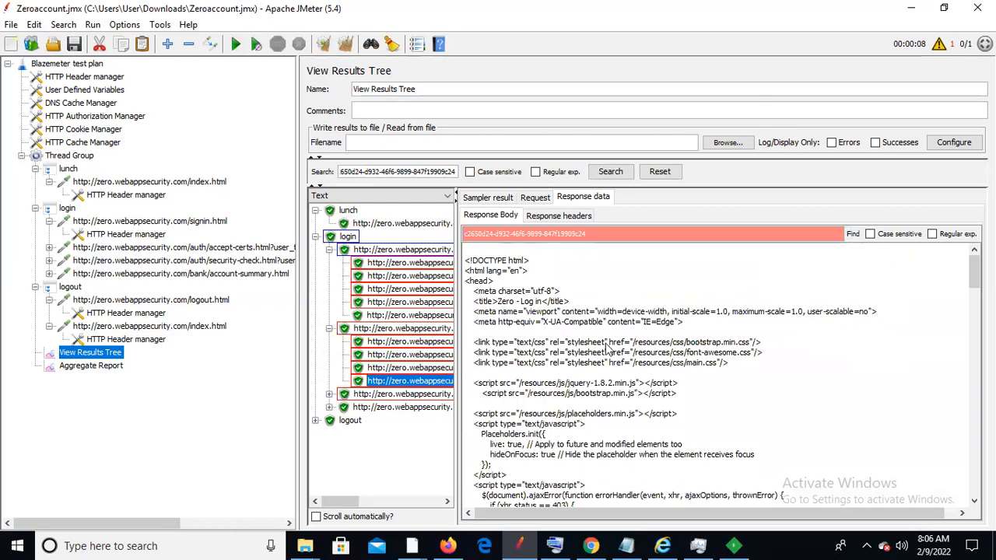
pyautogui.click(329, 394)
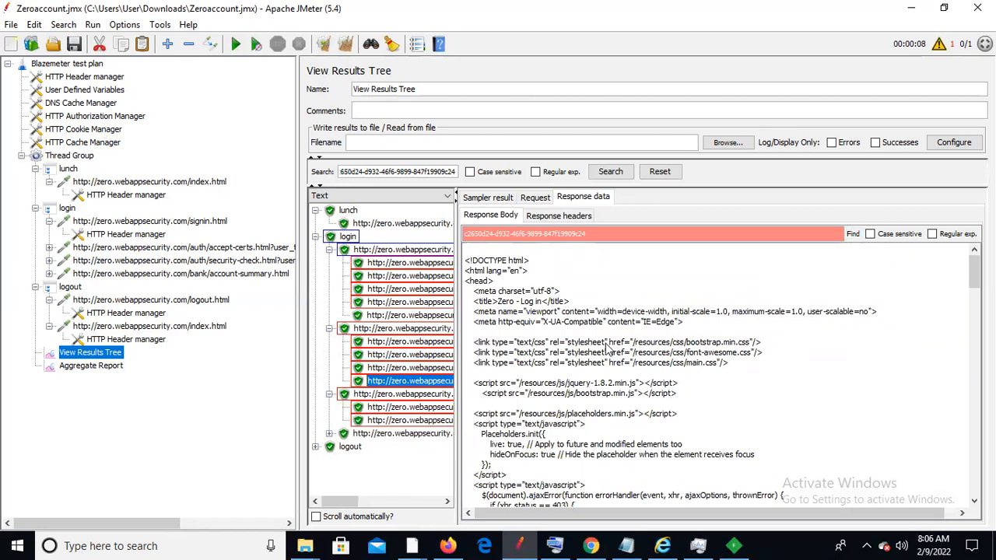
pyautogui.press('Down')
pyautogui.press('Down')
pyautogui.press('Down')
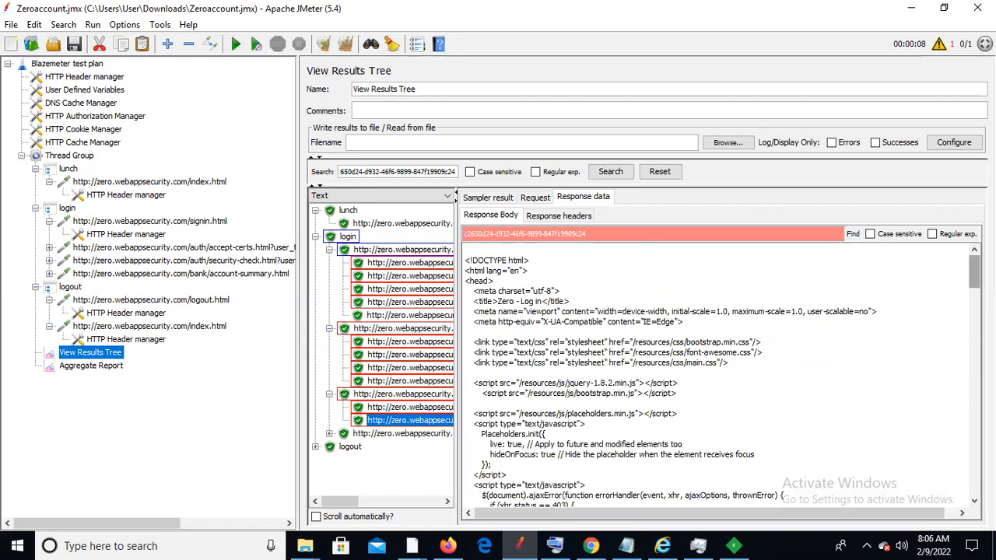
pyautogui.moveTo(973, 274); pyautogui.dragTo(974, 392)
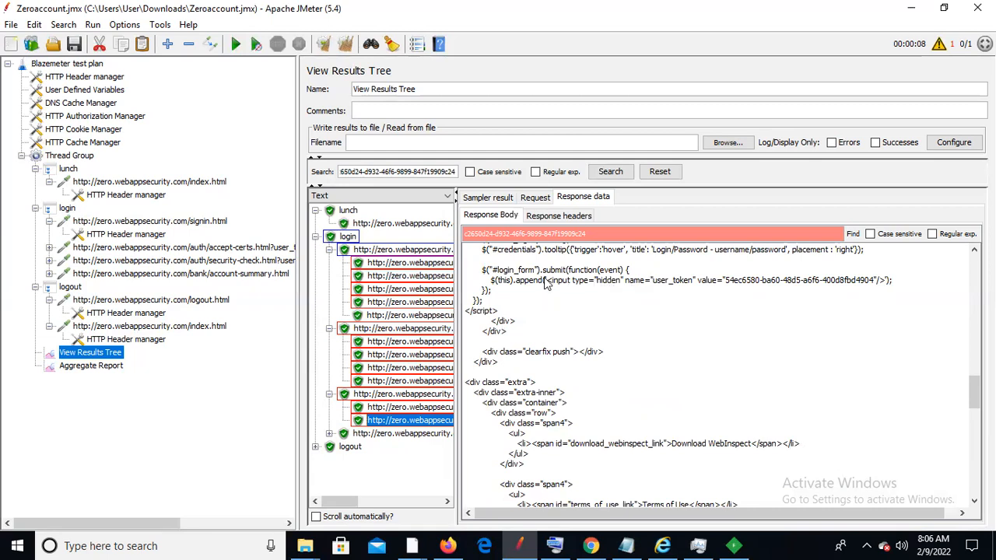
pyautogui.moveTo(547, 283); pyautogui.dragTo(874, 286)
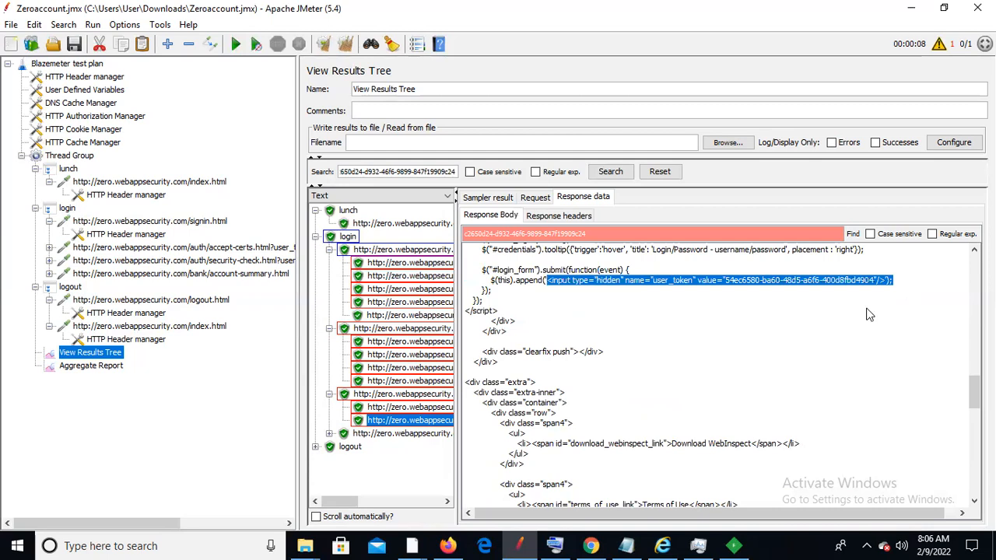
# Paste the new user_token input line below the first one in Notepad, then return to JMeter
pyautogui.click(626, 545)
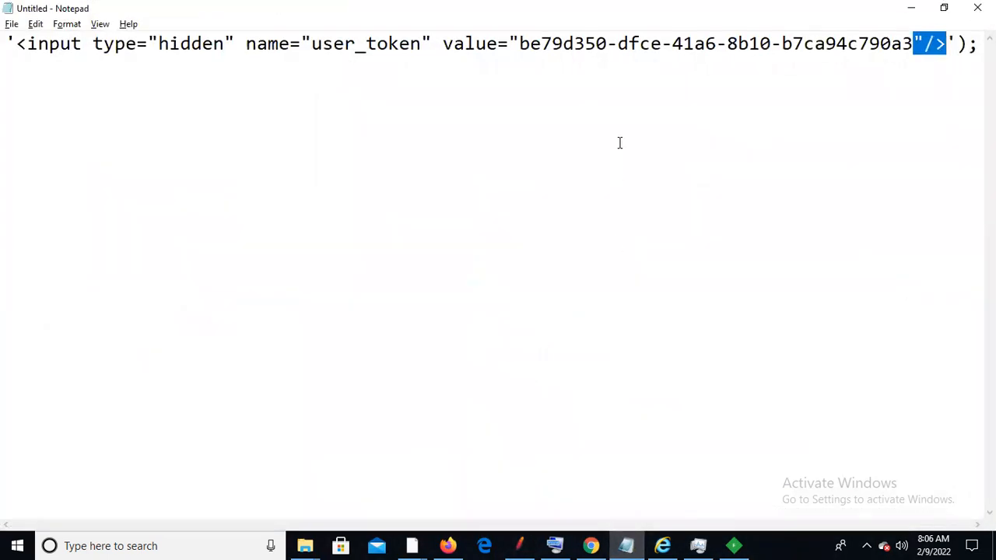
pyautogui.click(978, 44)
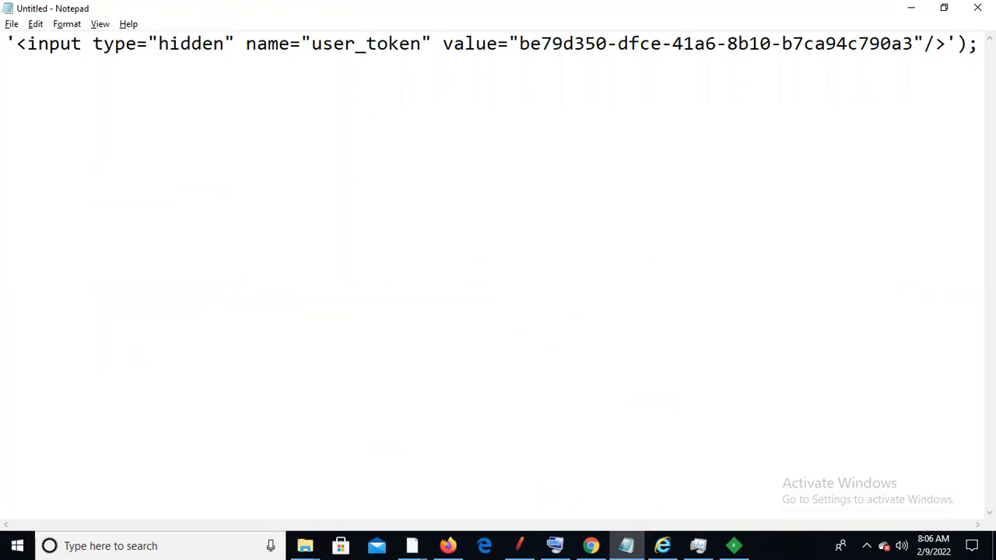
pyautogui.write('<input type="hidden" name="user_token" value="54ec6580-ba60-48d5-a6f6-400d8fbd4904"/>\');')
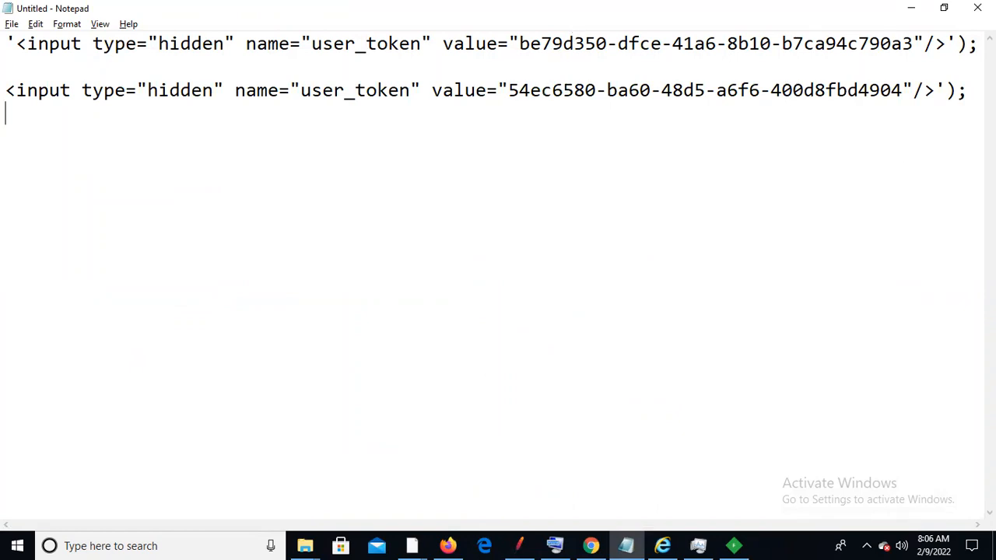
pyautogui.hotkey('alt', 'Tab')
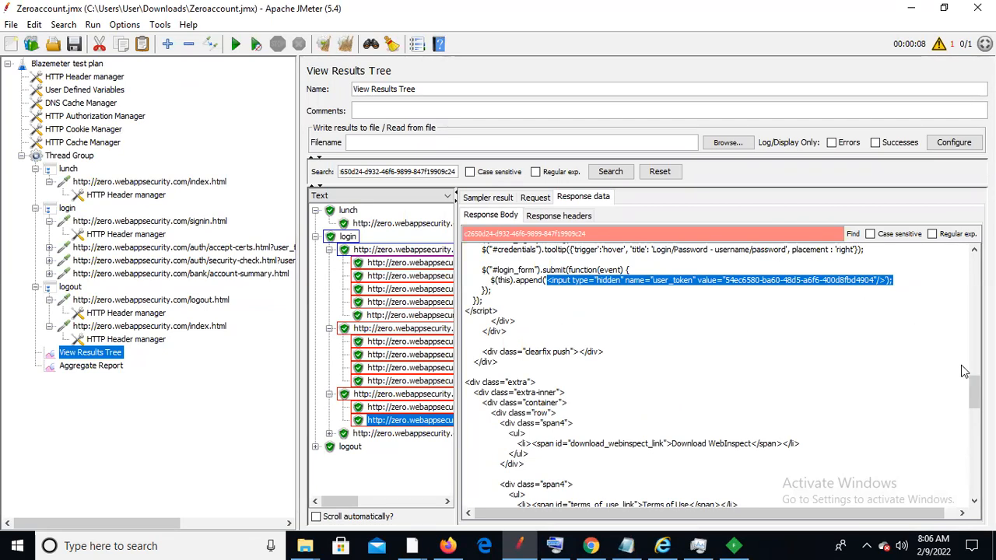
# Clear the token from the Find box and select the first signin sample result
pyautogui.click(617, 233)
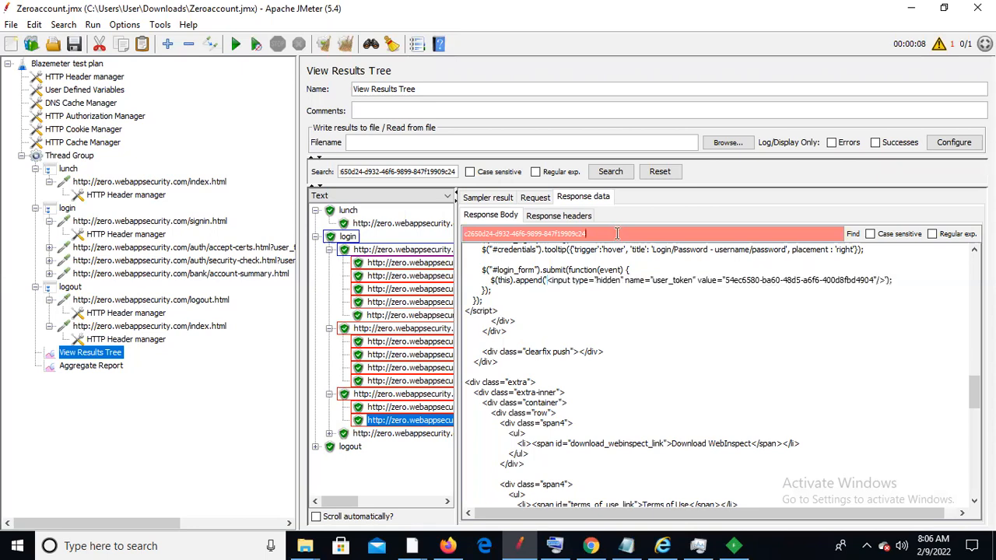
pyautogui.press('BackSpace')
pyautogui.press('BackSpace')
pyautogui.press('BackSpace')
pyautogui.press('BackSpace')
pyautogui.press('BackSpace')
pyautogui.press('BackSpace')
pyautogui.press('BackSpace')
pyautogui.press('BackSpace')
pyautogui.press('BackSpace')
pyautogui.press('BackSpace')
pyautogui.press('BackSpace')
pyautogui.press('BackSpace')
pyautogui.press('BackSpace')
pyautogui.press('BackSpace')
pyautogui.press('BackSpace')
pyautogui.press('BackSpace')
pyautogui.press('BackSpace')
pyautogui.press('BackSpace')
pyautogui.press('BackSpace')
pyautogui.press('BackSpace')
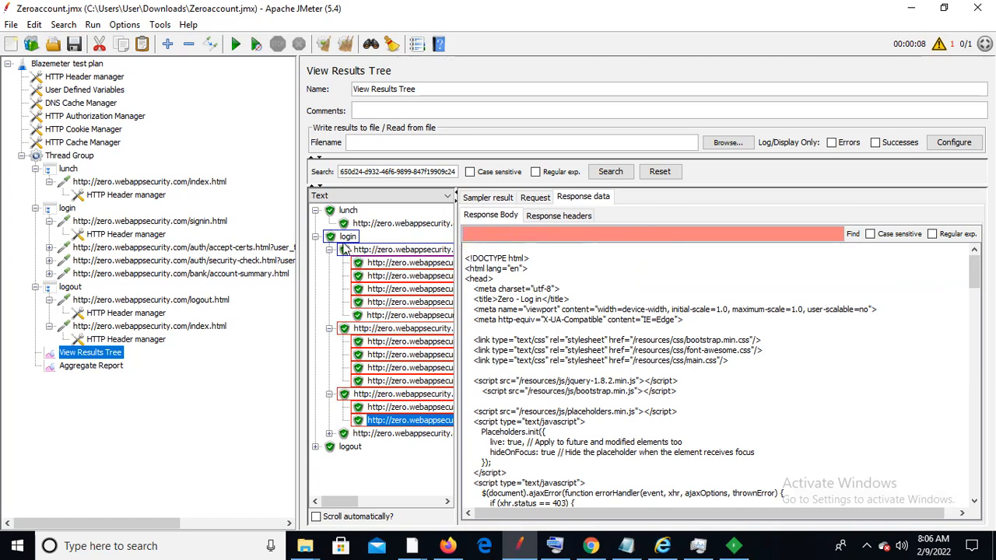
pyautogui.click(315, 236)
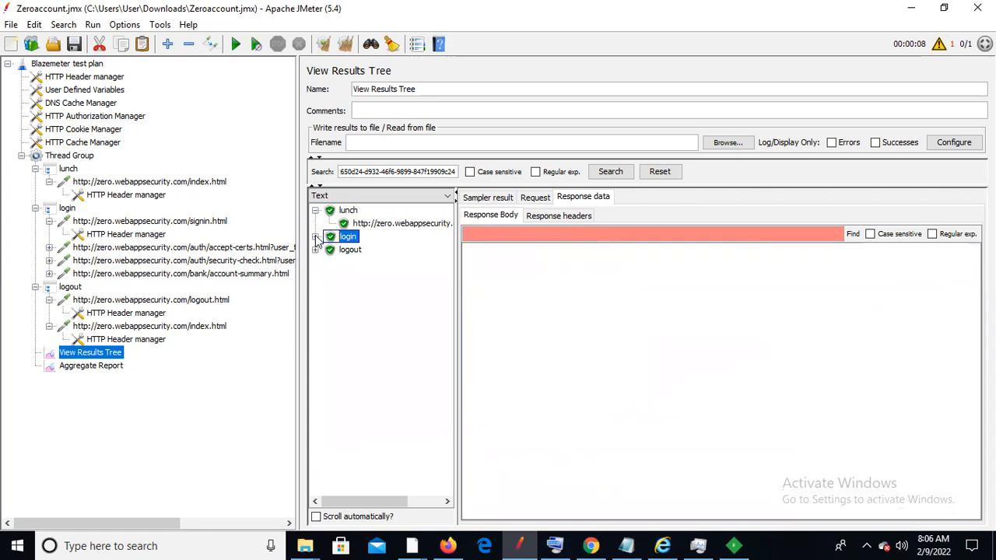
pyautogui.click(315, 237)
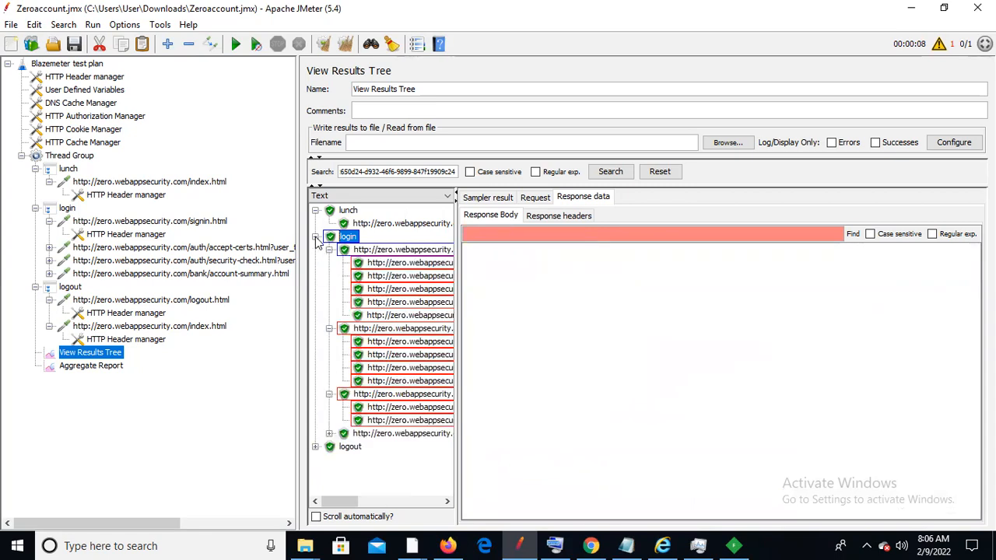
pyautogui.click(380, 264)
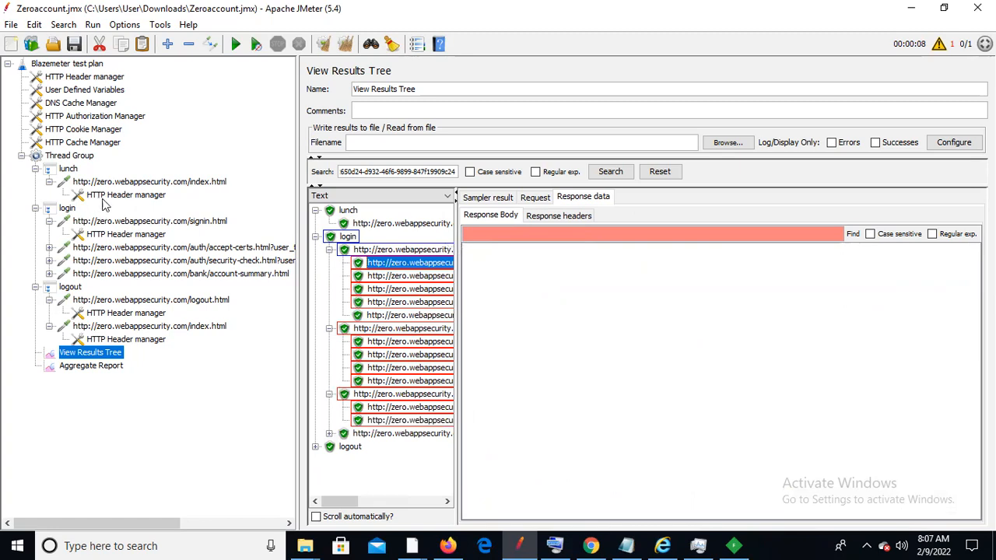
# Widen the results tree to show full URLs and select the signin.html request
pyautogui.click(143, 221)
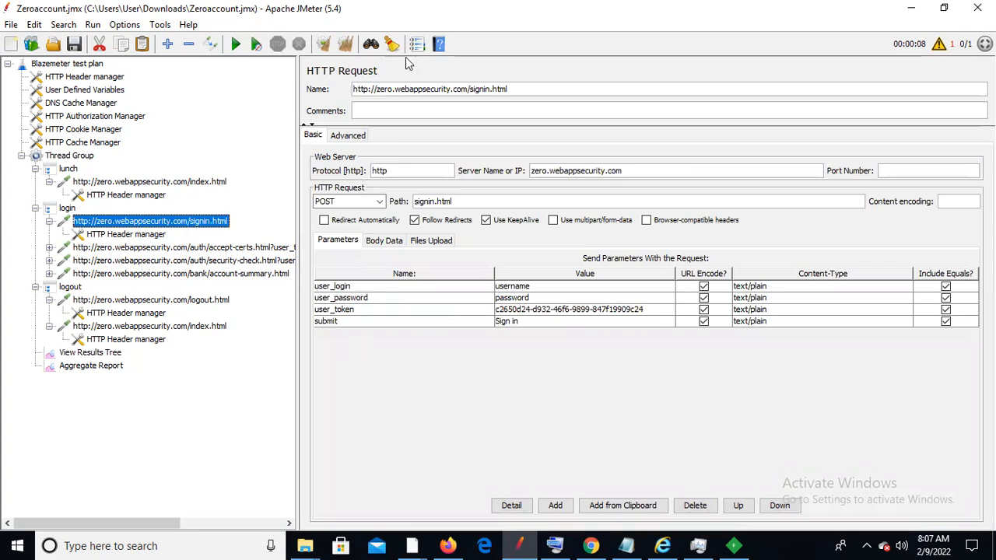
pyautogui.click(98, 355)
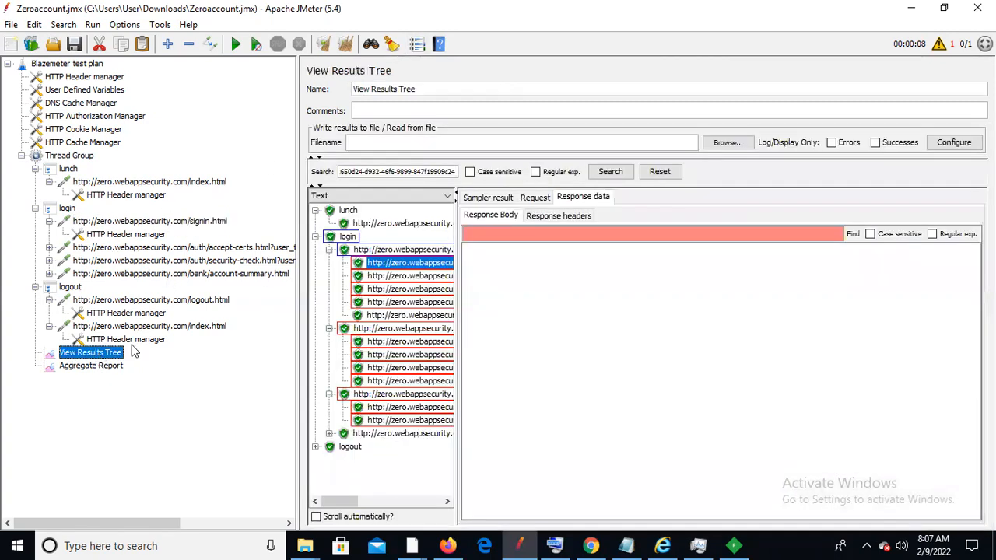
pyautogui.moveTo(459, 246); pyautogui.dragTo(634, 253)
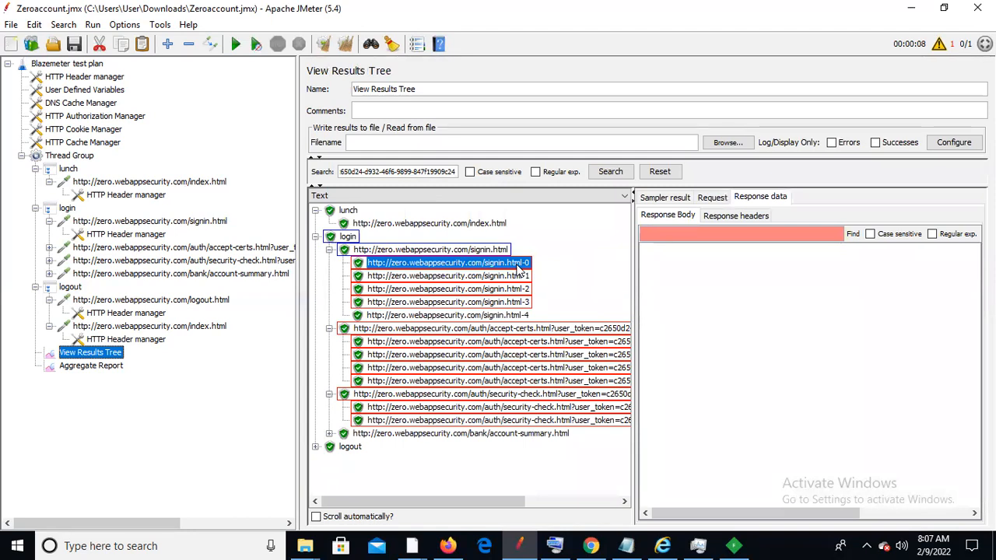
pyautogui.click(191, 223)
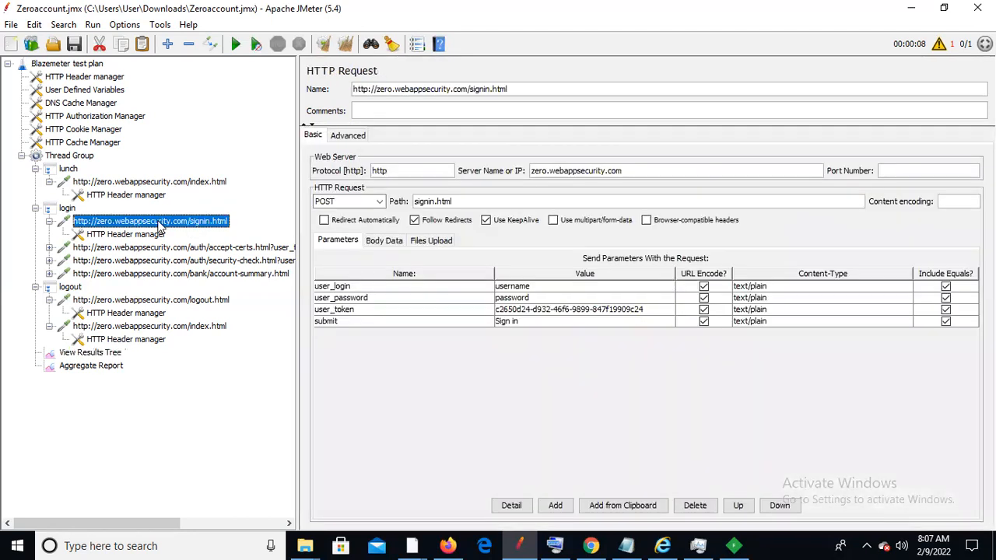
# Add a Boundary Extractor post-processor under the signin.html request
pyautogui.rightClick(160, 224)
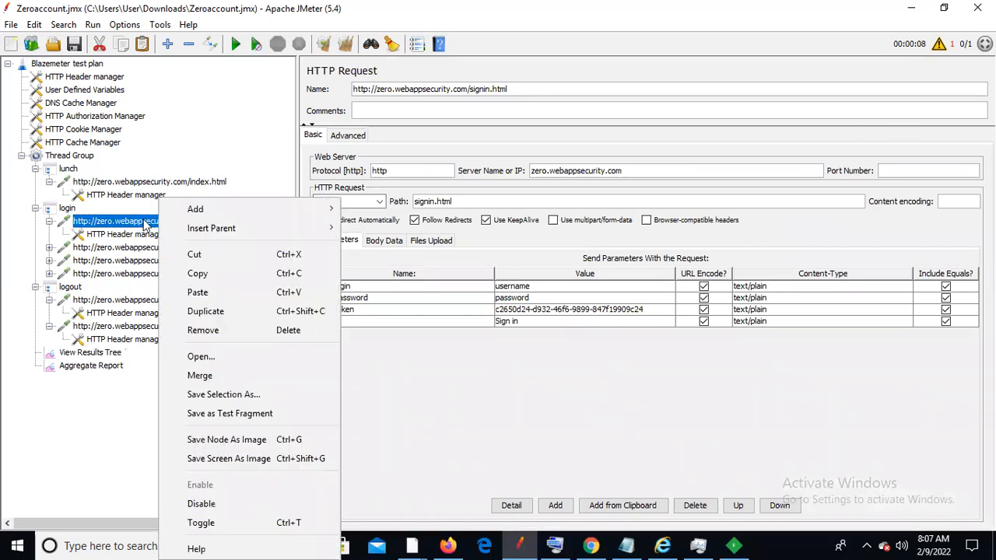
pyautogui.moveTo(239, 214)
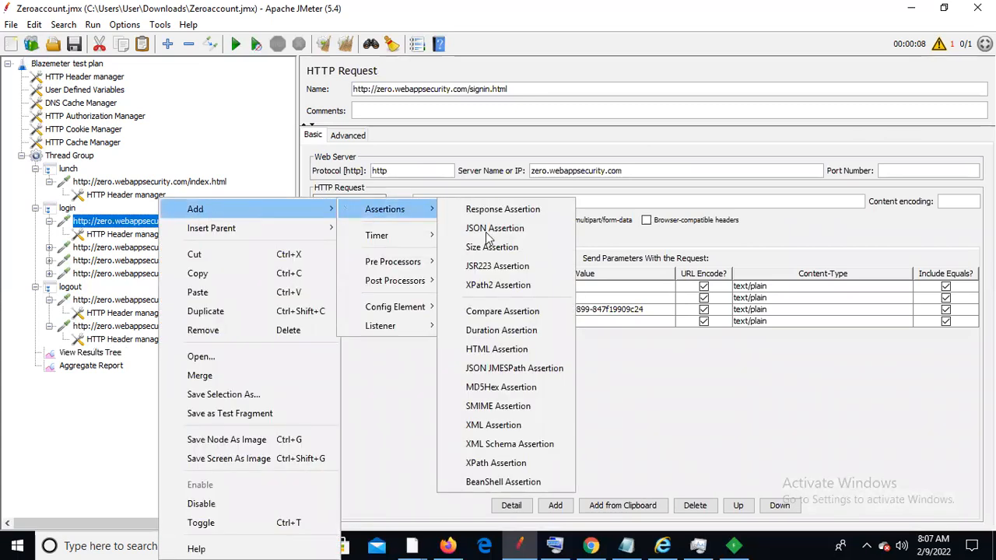
pyautogui.moveTo(410, 291)
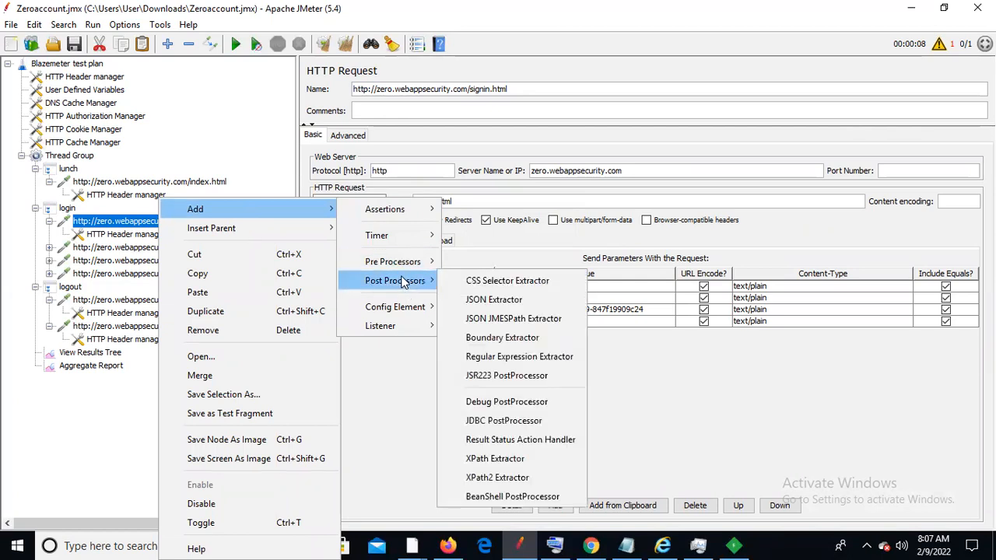
pyautogui.click(497, 338)
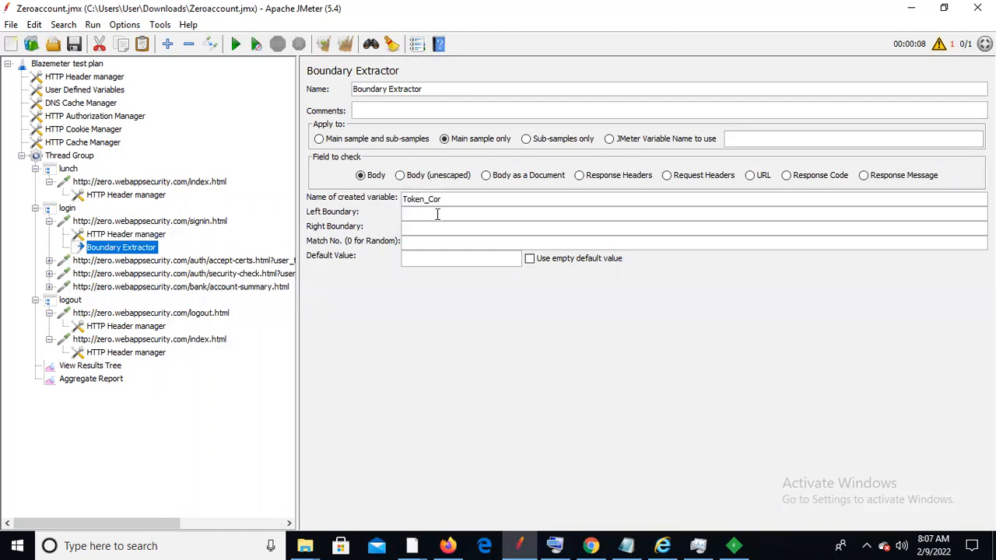
# Set the left boundary to the user_token markup before the value and right boundary to the closing characters
pyautogui.click(437, 215)
pyautogui.write('<input type="hidden" name="user_token" value="5bec6580-ba60-48d5-a6f6-400d8fbd4904"/>\');')
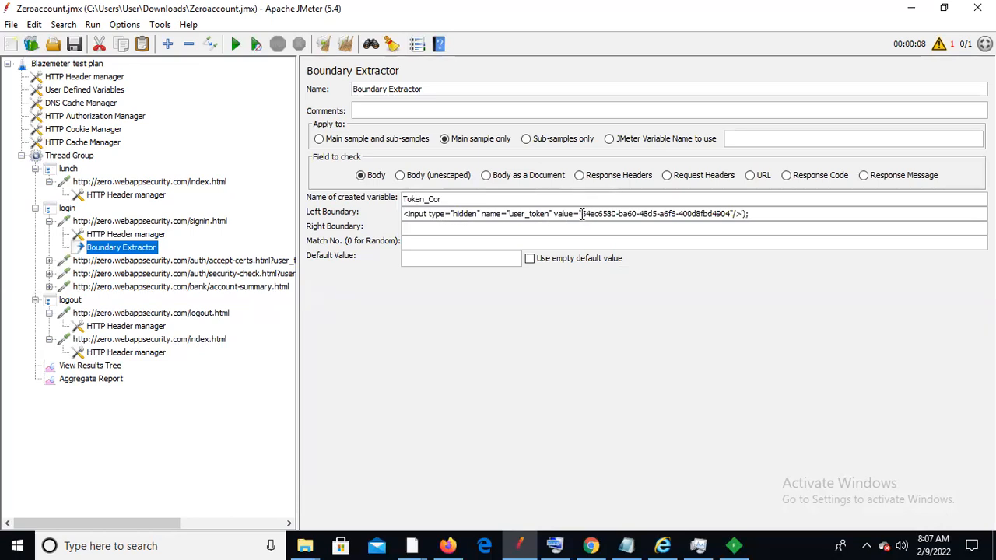
pyautogui.moveTo(582, 213); pyautogui.dragTo(745, 219)
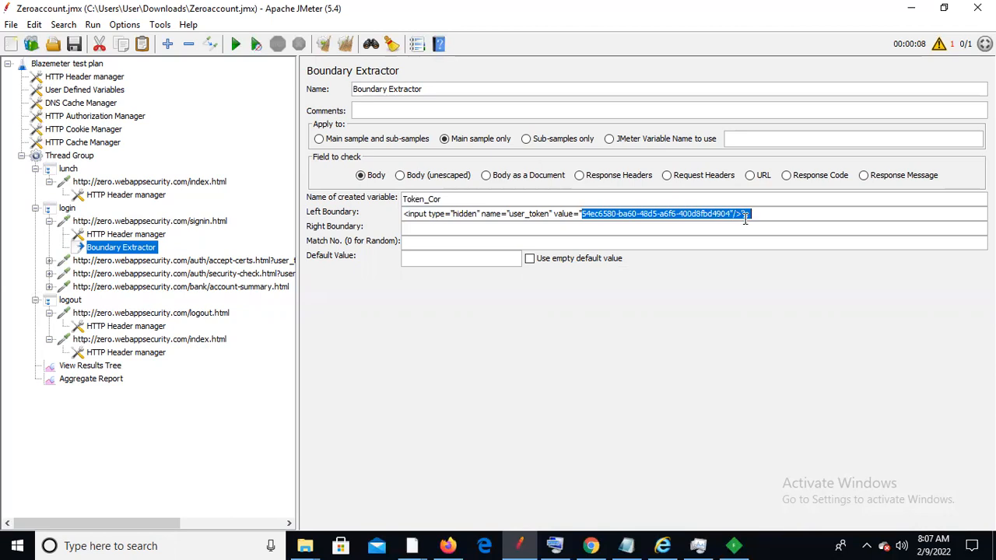
pyautogui.press('BackSpace')
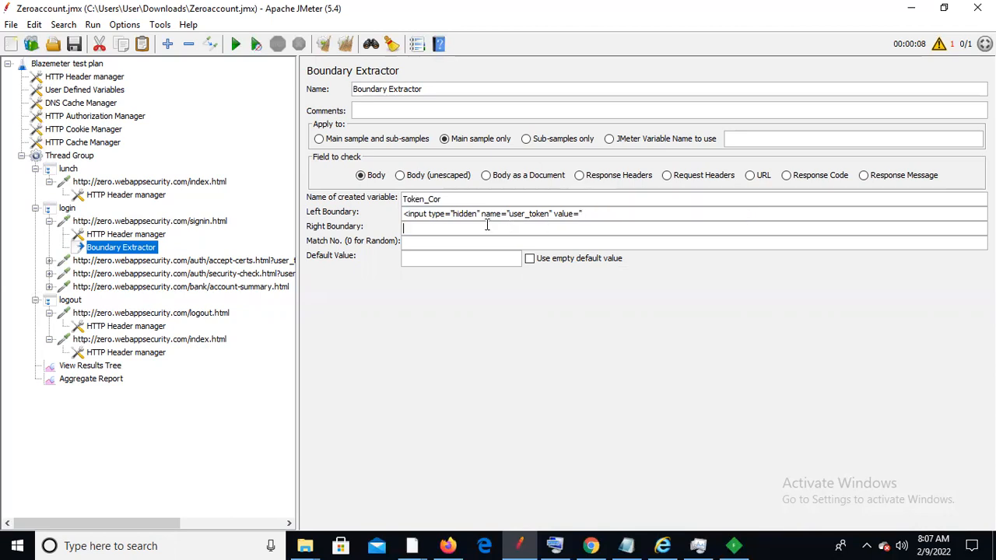
pyautogui.write('<input type="hidden" name="user_token" value="54ec6580-ba60-48d5-a6f6-400d8fbd4904"/>\');')
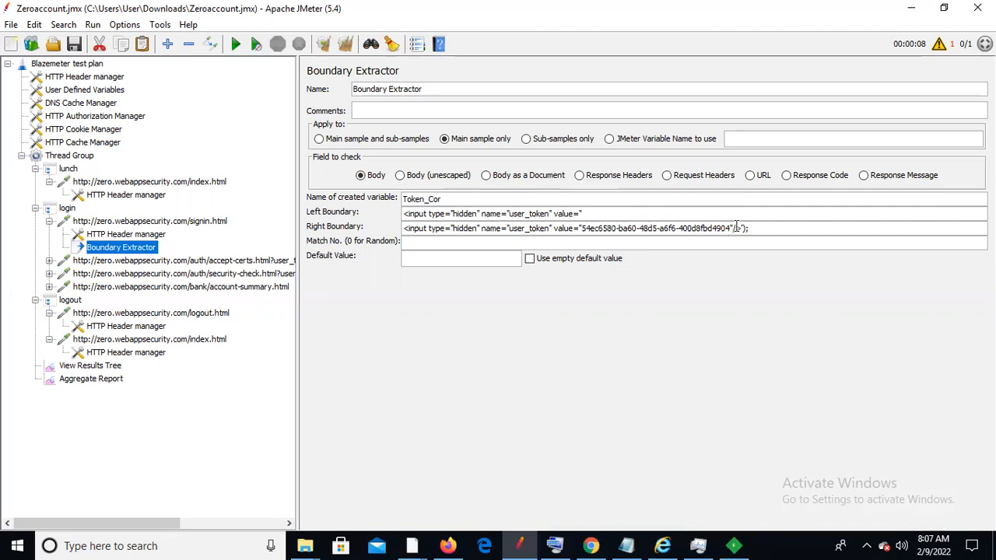
pyautogui.moveTo(730, 228); pyautogui.dragTo(393, 232)
pyautogui.press('BackSpace')
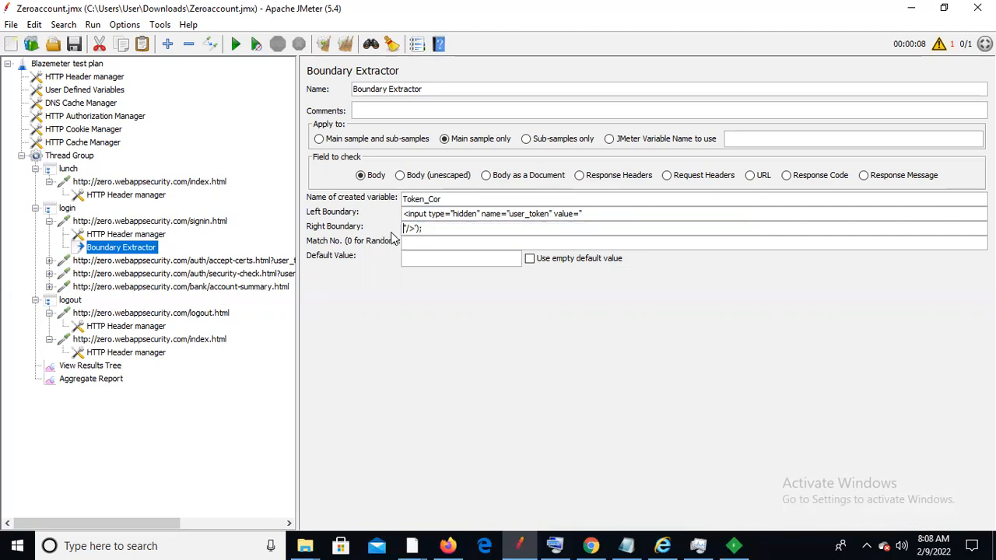
# Set the extractor's Default Value to Notfound and save the test plan
pyautogui.click(424, 258)
pyautogui.write('No')
pyautogui.write('tfound')
pyautogui.click(80, 46)
# Add a Debug Sampler to the end of the Thread Group, save, and show View Results Tree
pyautogui.click(77, 156)
pyautogui.rightClick(78, 157)
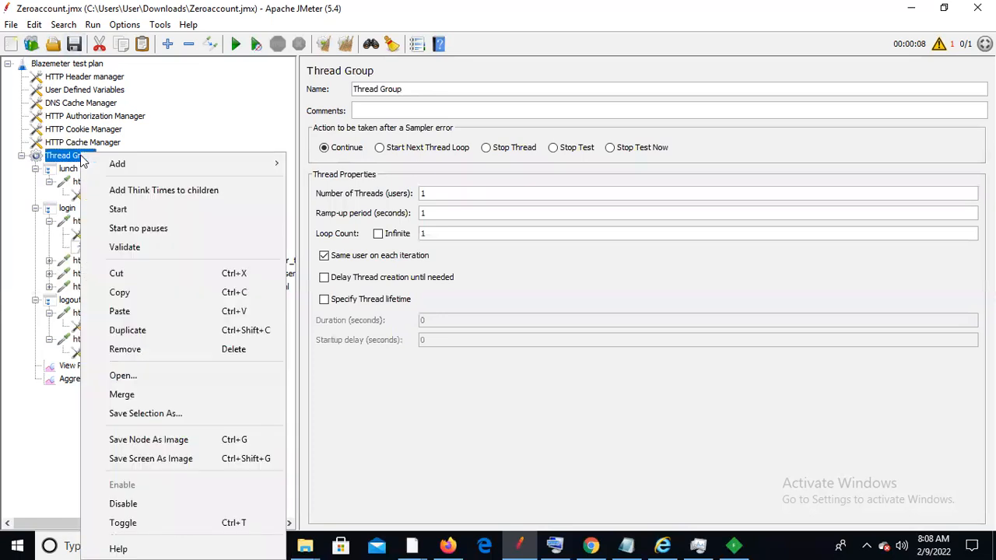
pyautogui.moveTo(234, 163)
pyautogui.moveTo(331, 164)
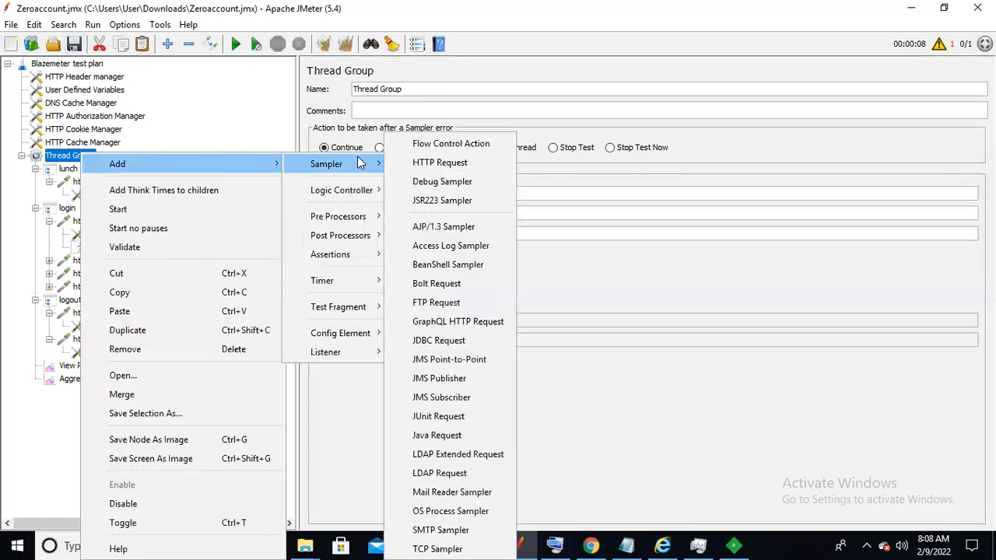
pyautogui.click(418, 182)
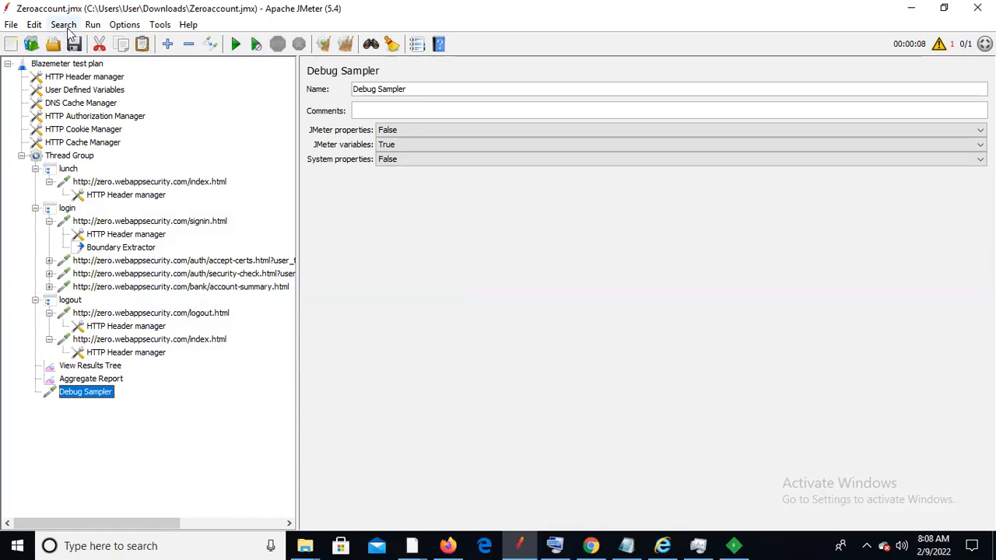
pyautogui.click(78, 48)
pyautogui.click(84, 367)
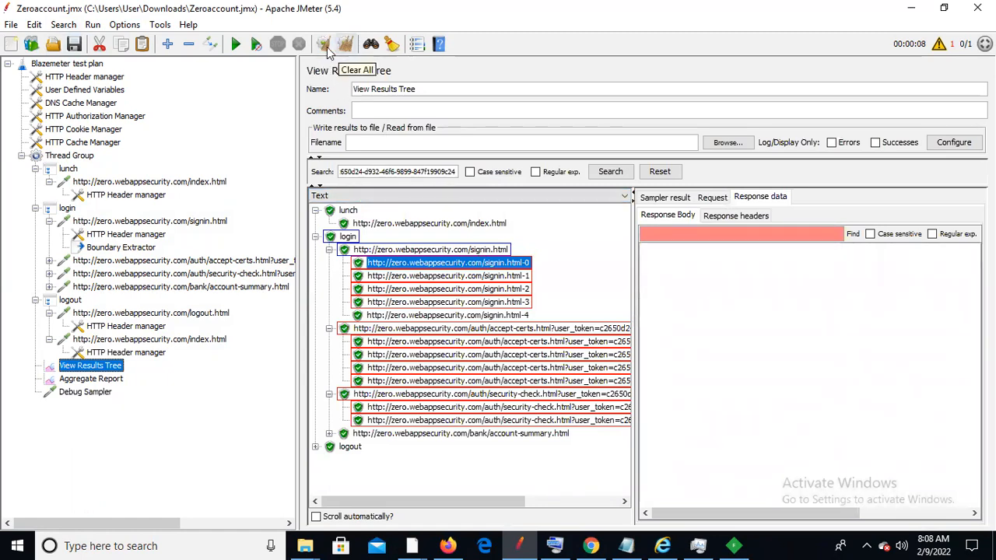
# Clear and rerun the plan, confirm Token_Cor in the Debug Sampler, then select signin.html
pyautogui.click(322, 47)
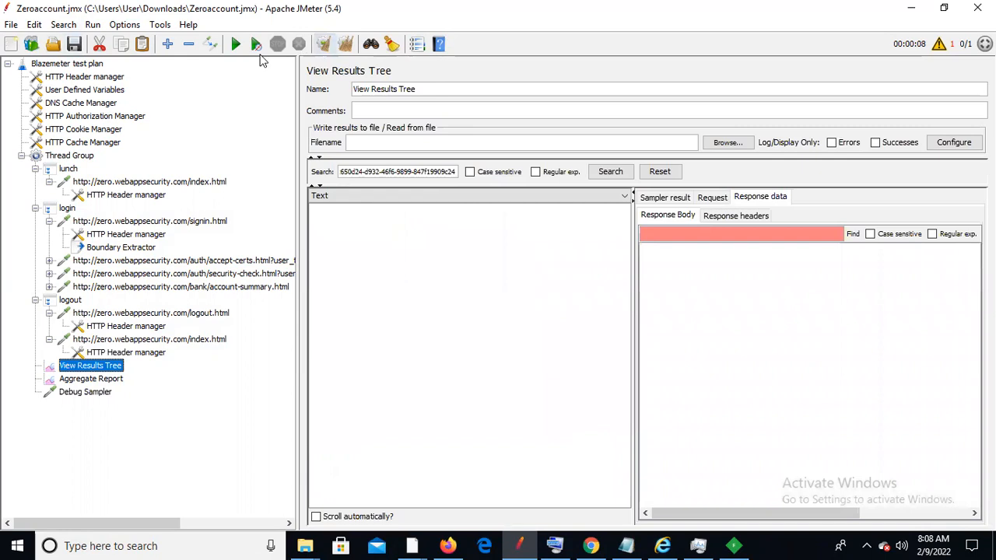
pyautogui.click(236, 45)
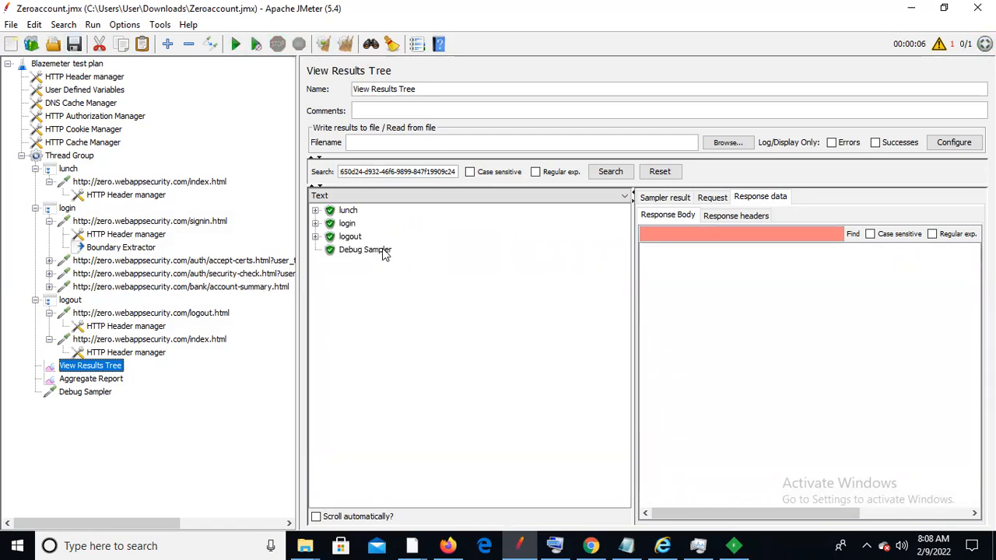
pyautogui.click(385, 250)
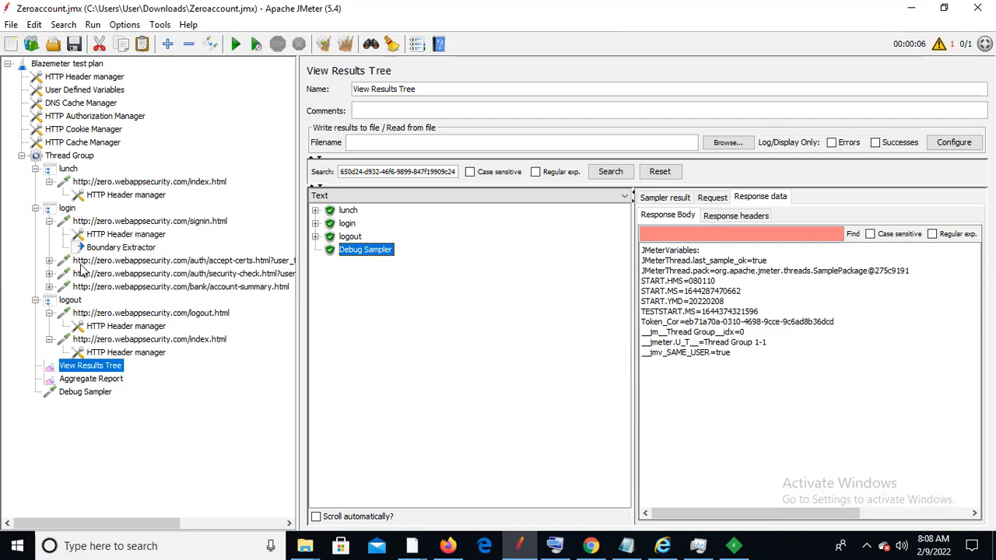
pyautogui.click(136, 221)
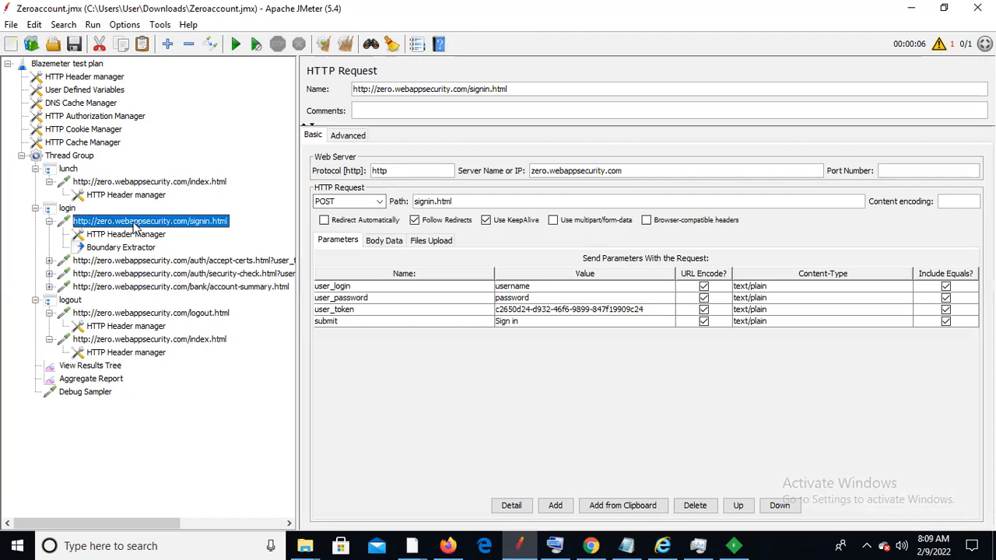
# Replace the hard-coded user_token value with ${Token_Cor} in every matching request using Search & Replace
pyautogui.doubleClick(651, 309)
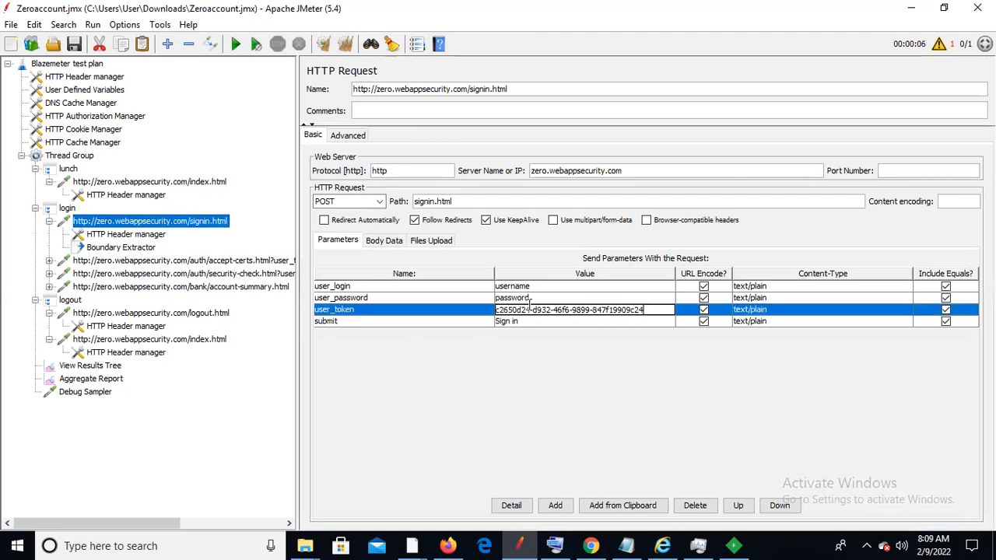
pyautogui.hotkey('ctrl', 'a')
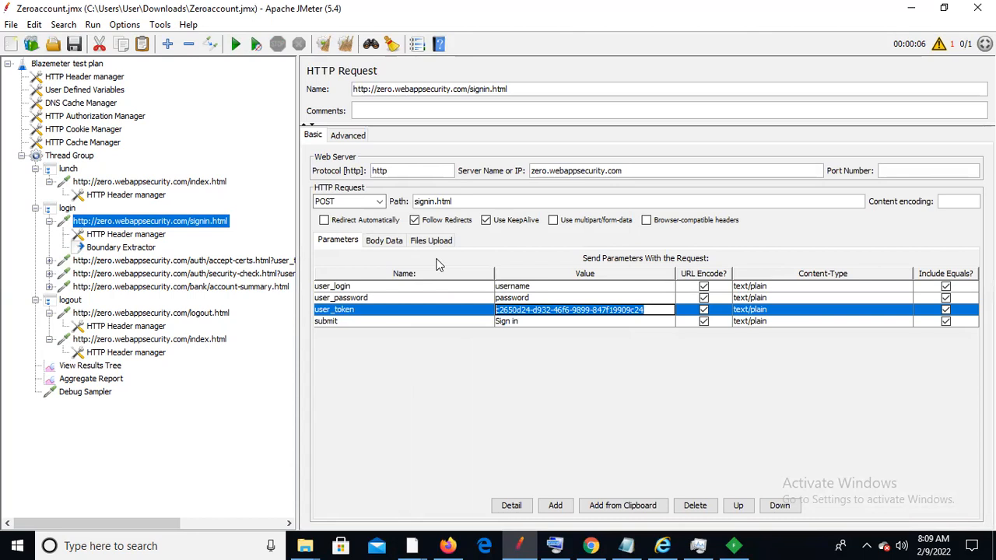
pyautogui.hotkey('ctrl', 'f')
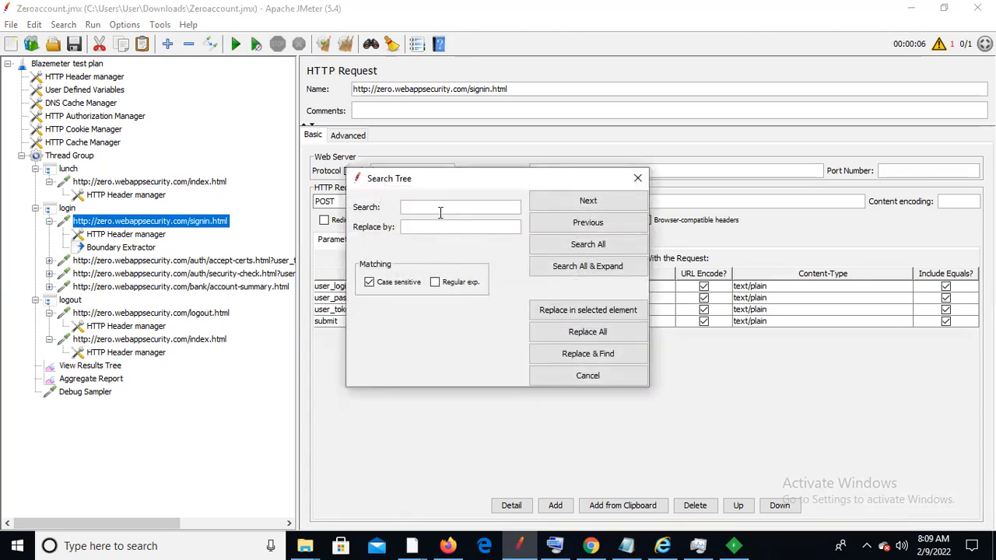
pyautogui.hotkey('ctrl', 'v')
pyautogui.click(431, 224)
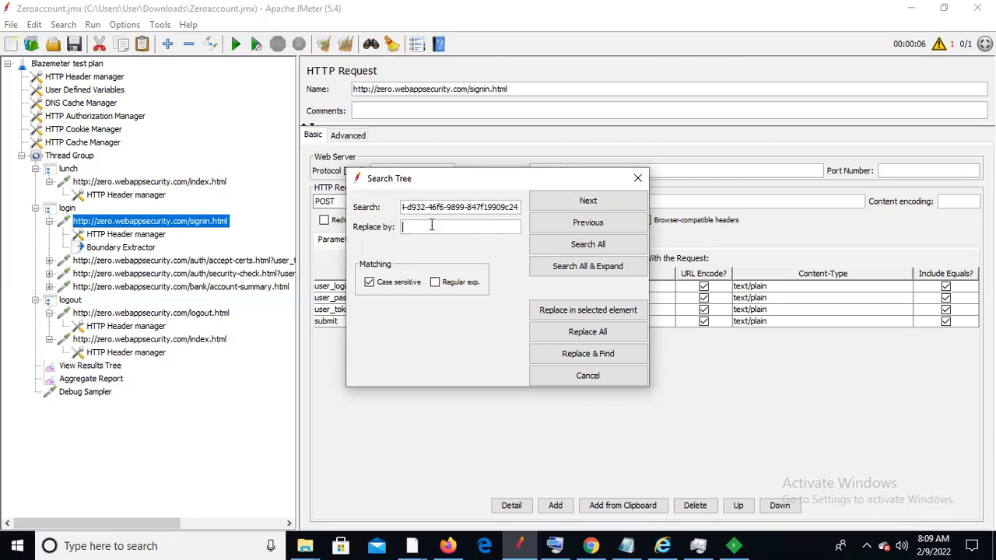
pyautogui.write('${Token_Cor}')
pyautogui.moveTo(539, 178); pyautogui.dragTo(635, 70)
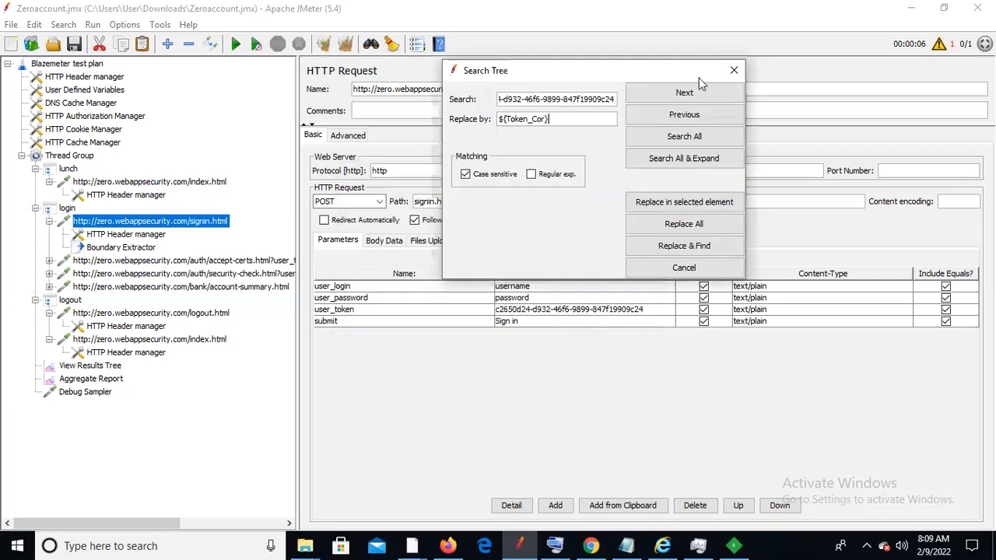
pyautogui.click(677, 248)
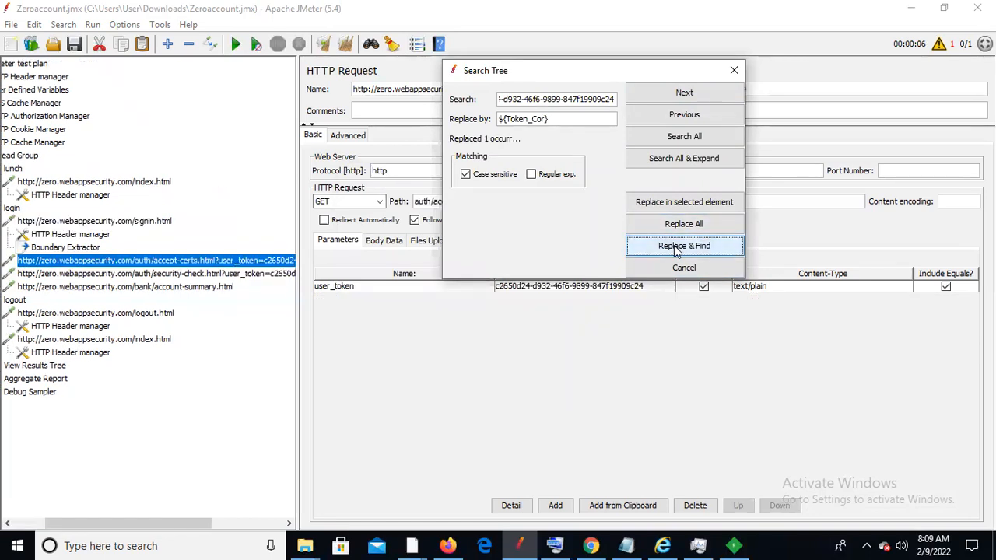
pyautogui.click(677, 247)
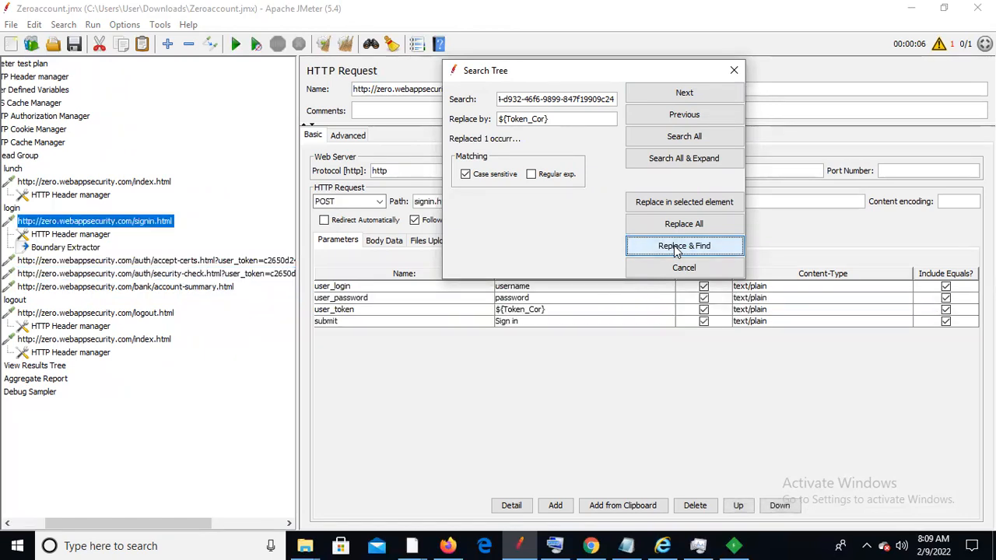
pyautogui.click(733, 70)
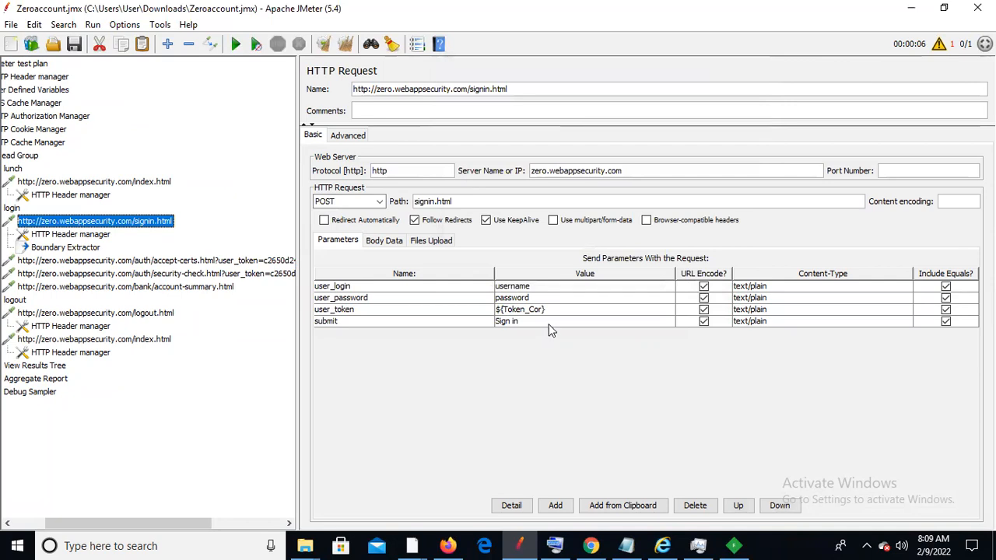
# Verify the token parameter in the accept-certs, security-check and account-summary requests
pyautogui.click(95, 263)
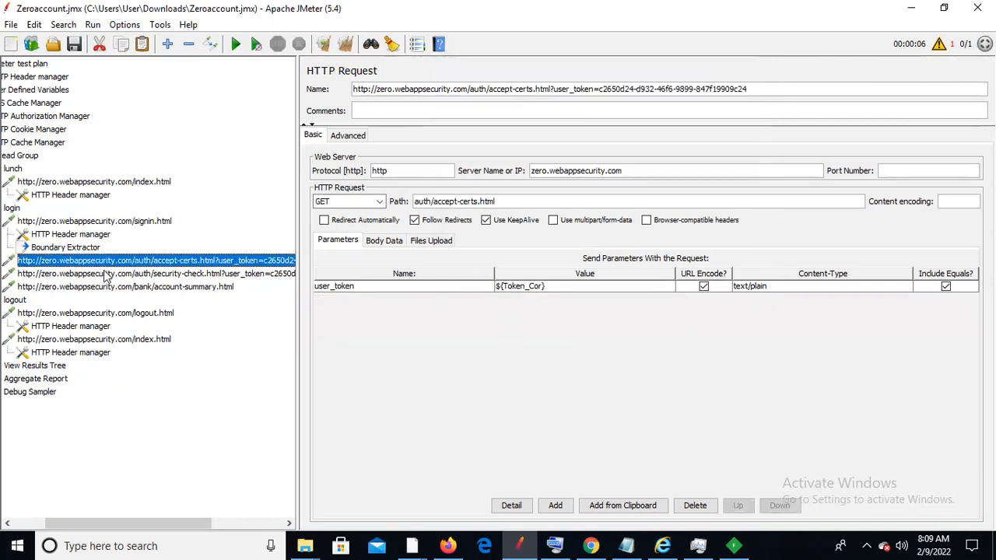
pyautogui.click(106, 275)
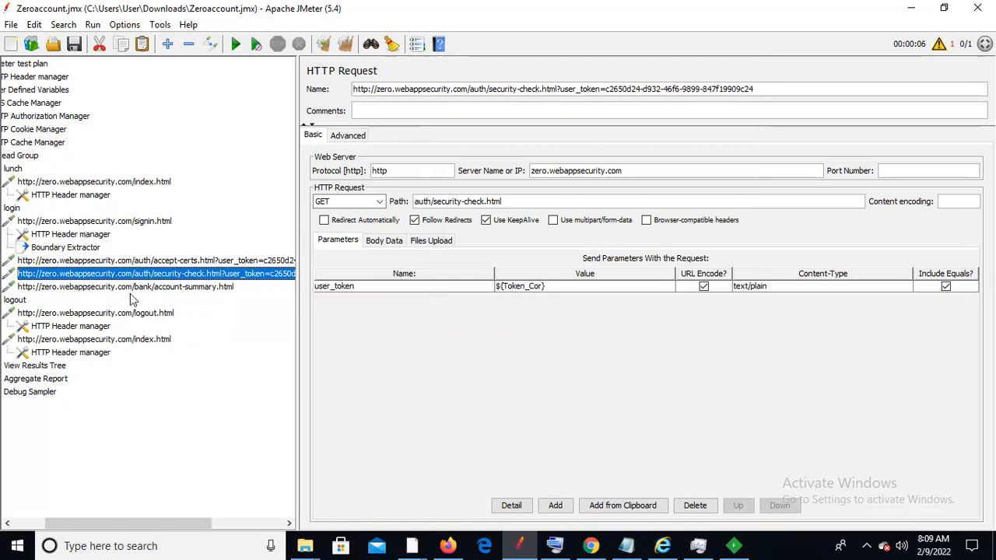
pyautogui.click(135, 287)
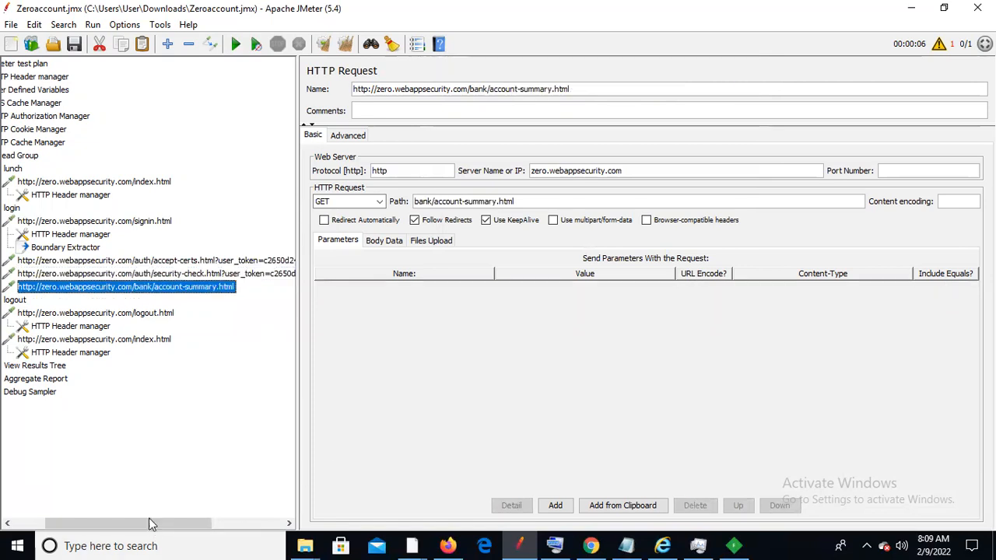
pyautogui.click(26, 525)
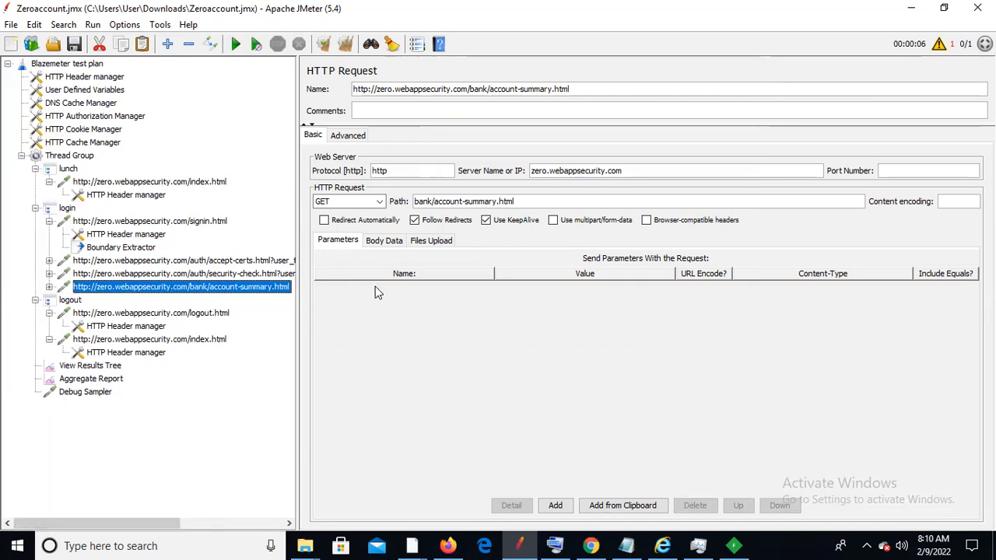
pyautogui.click(105, 221)
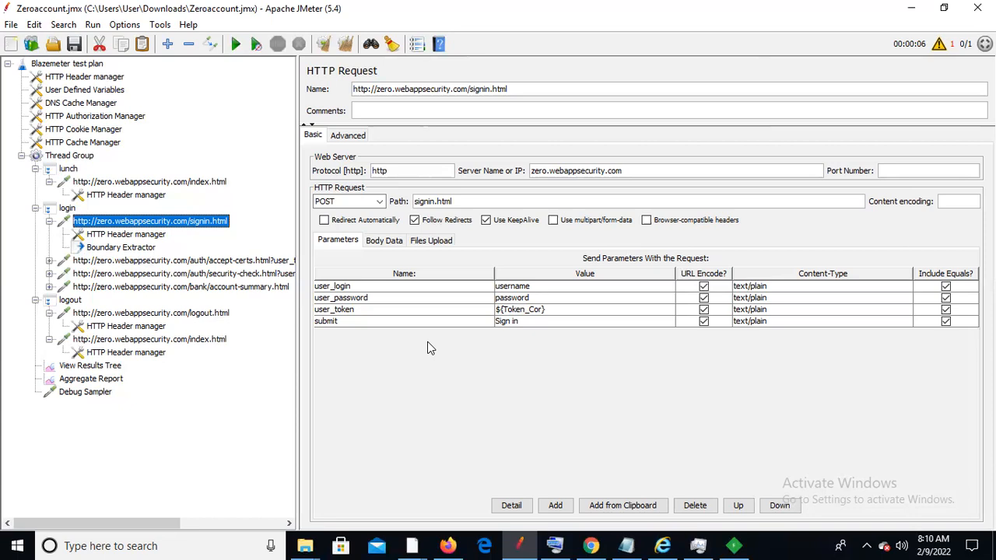
pyautogui.click(88, 158)
# Add a CSV Data Set Config to the test plan and move it above the Thread Group
pyautogui.rightClick(88, 160)
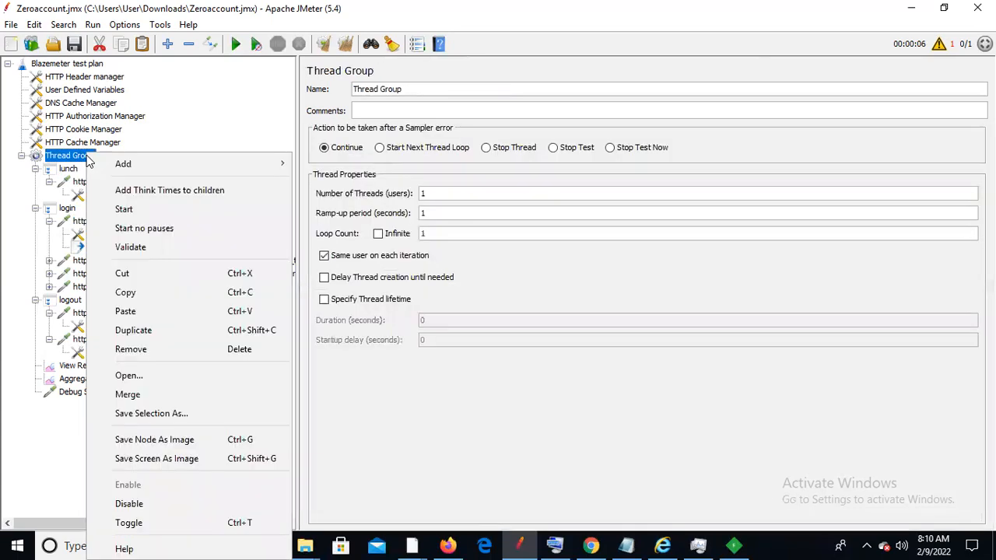
pyautogui.rightClick(78, 66)
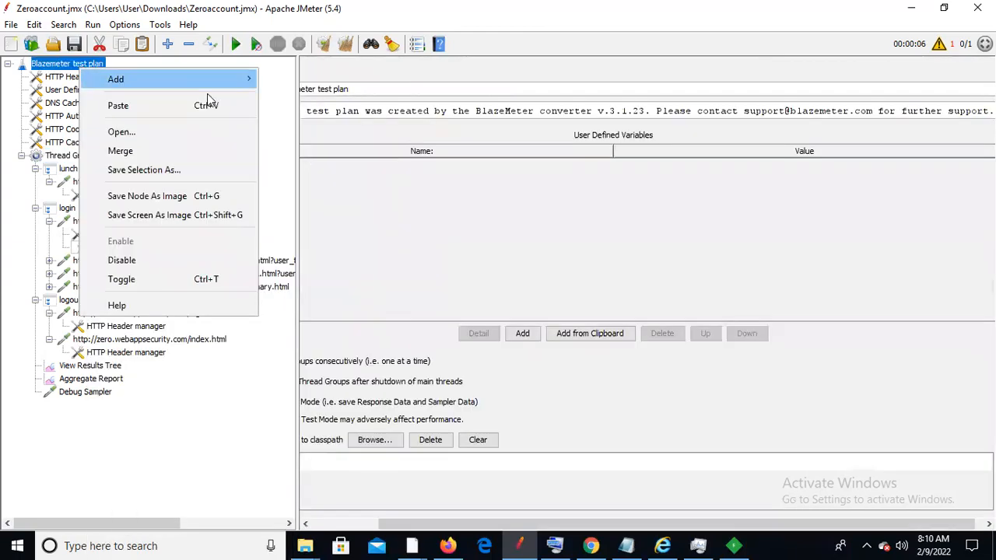
pyautogui.moveTo(207, 81)
pyautogui.moveTo(272, 86)
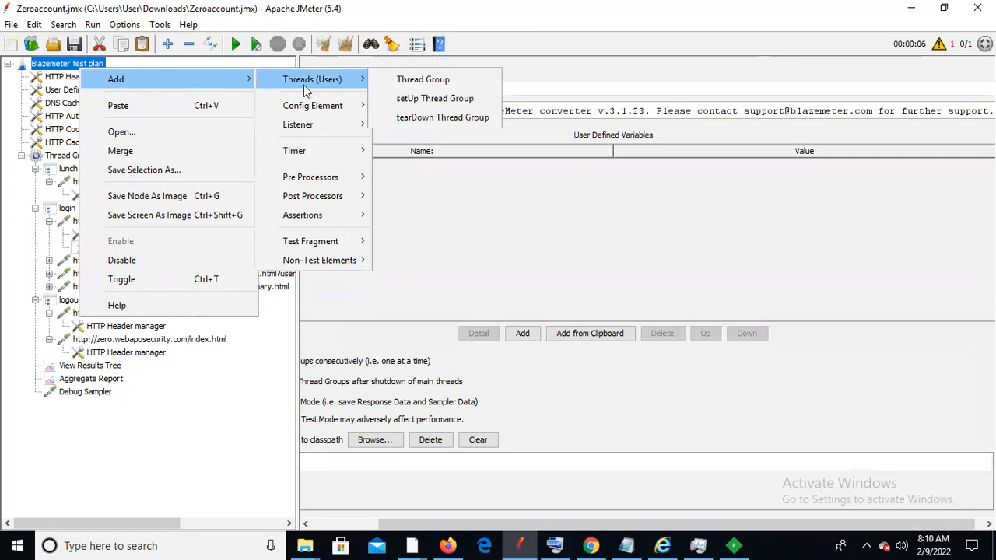
pyautogui.moveTo(318, 250)
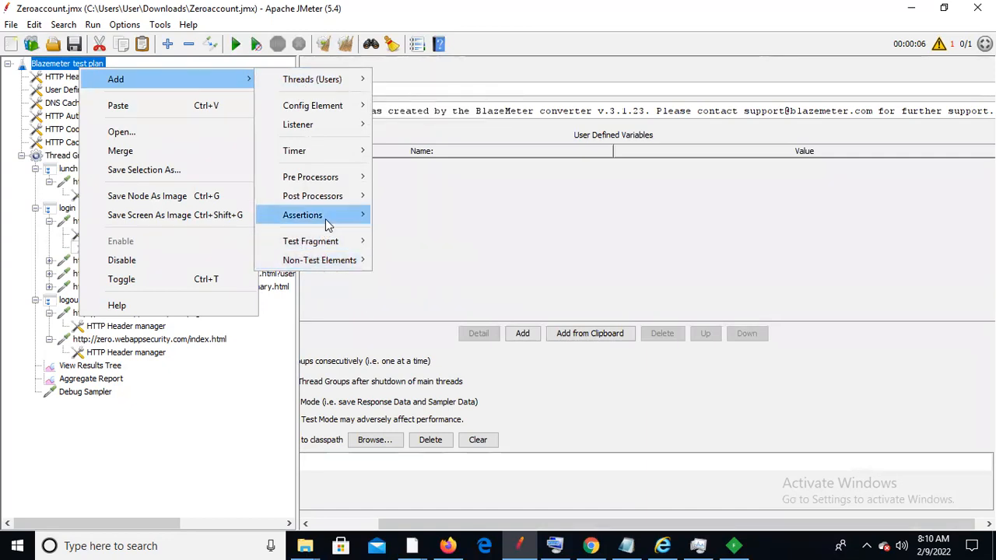
pyautogui.moveTo(338, 109)
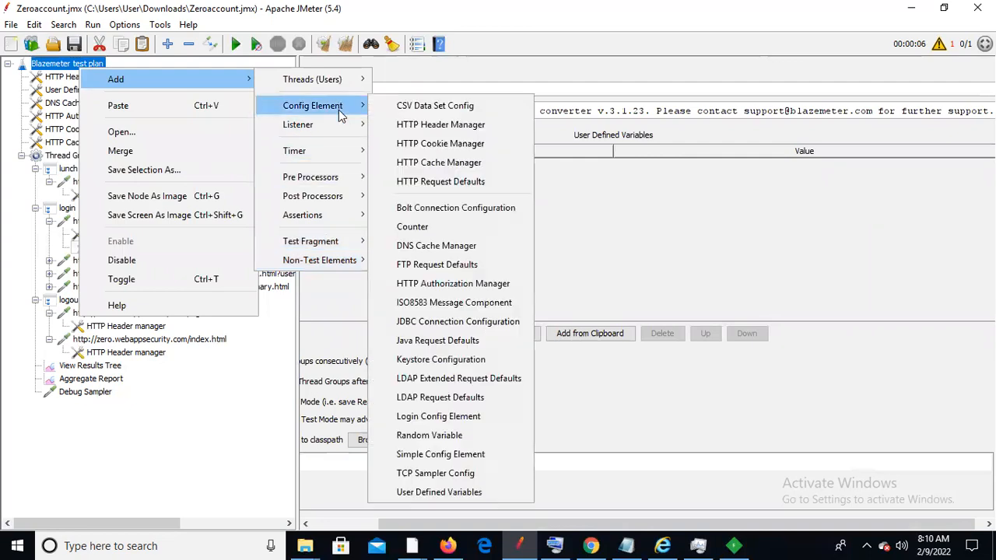
pyautogui.click(414, 109)
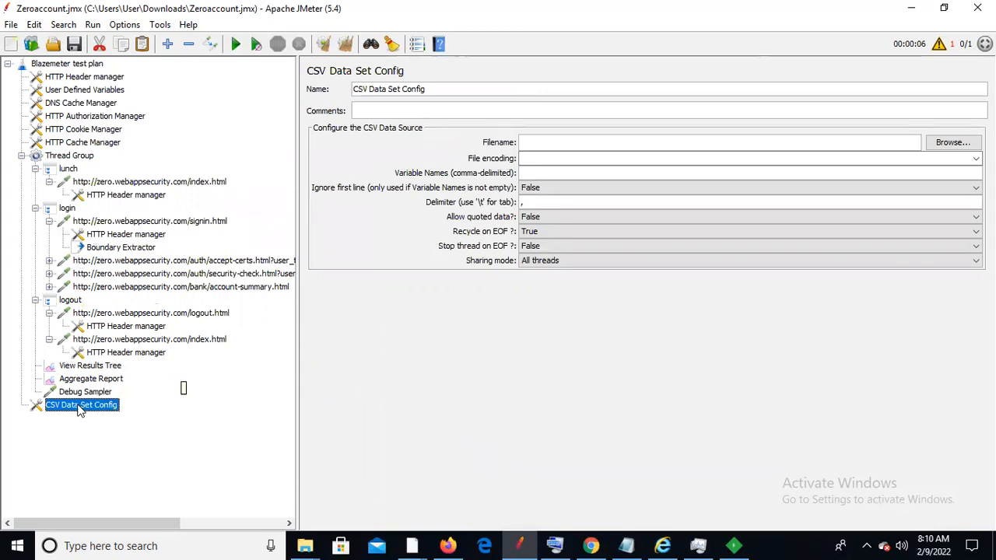
pyautogui.moveTo(78, 410); pyautogui.dragTo(101, 152)
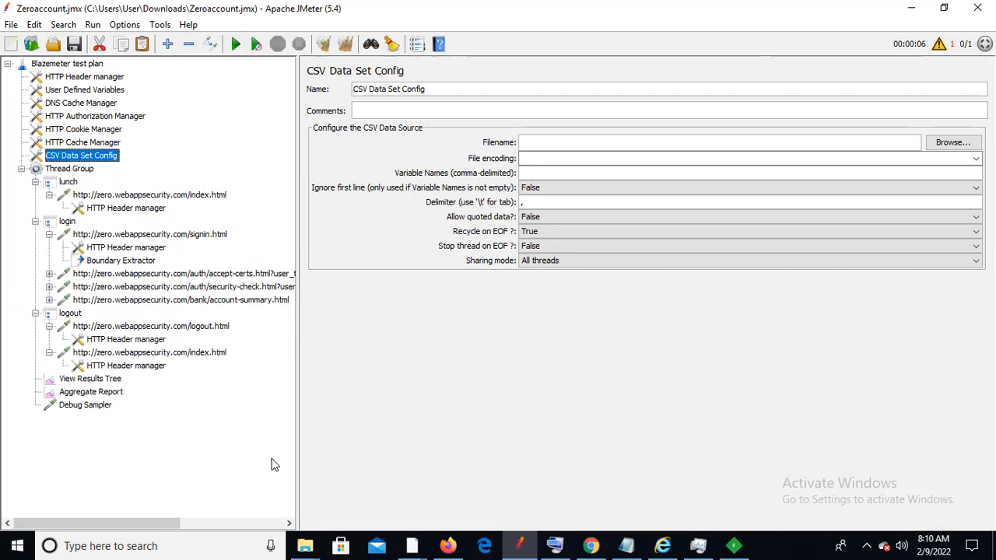
# Replace the Notepad text with header UserParam,PwdParam and row username,password, then start saving
pyautogui.click(628, 545)
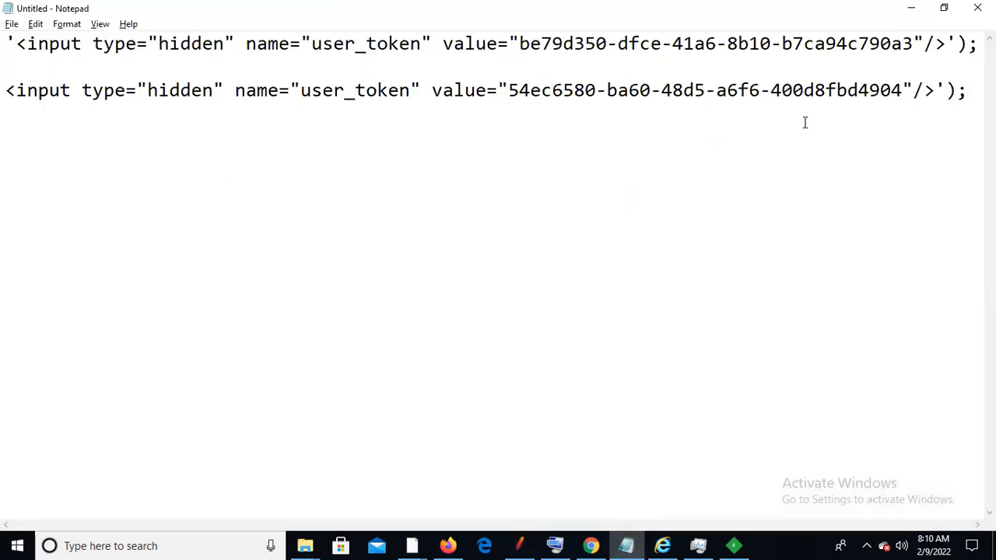
pyautogui.hotkey('ctrl', 'a')
pyautogui.press('Delete')
pyautogui.write('Username,Password')
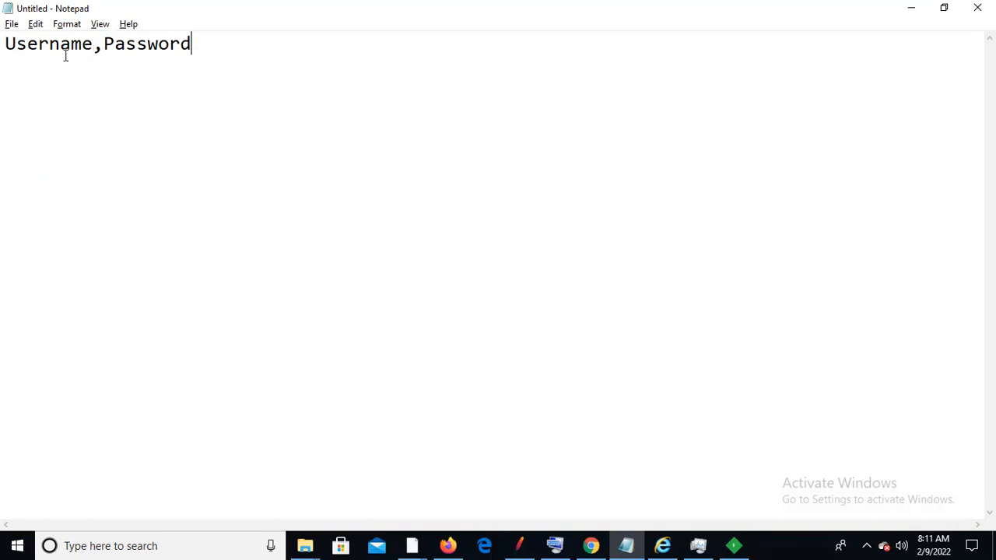
pyautogui.click(94, 44)
pyautogui.press('BackSpace')
pyautogui.press('BackSpace')
pyautogui.press('BackSpace')
pyautogui.press('BackSpace')
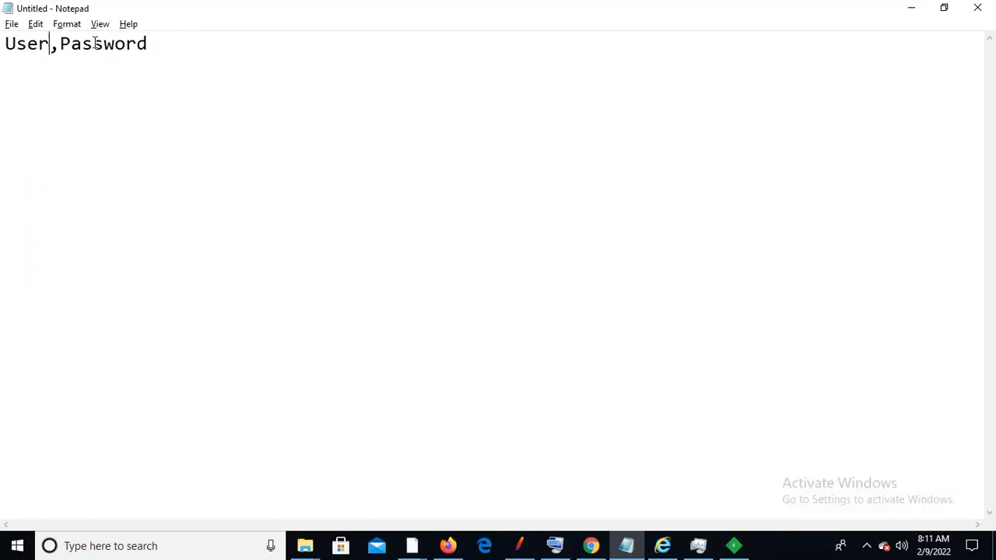
pyautogui.write('Param')
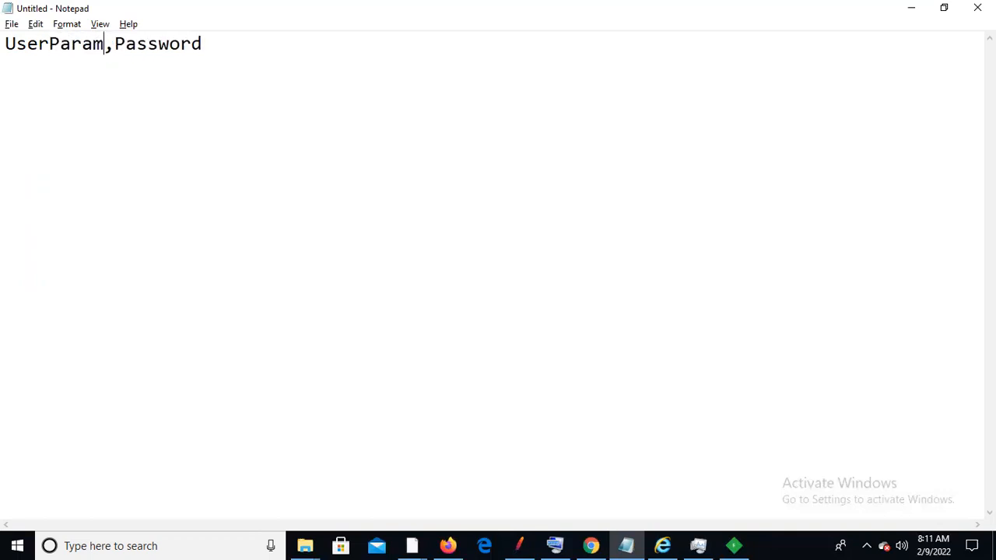
pyautogui.click(210, 40)
pyautogui.press('BackSpace')
pyautogui.press('BackSpace')
pyautogui.press('BackSpace')
pyautogui.press('BackSpace')
pyautogui.press('BackSpace')
pyautogui.press('BackSpace')
pyautogui.press('BackSpace')
pyautogui.write('wd')
pyautogui.write('Param ')
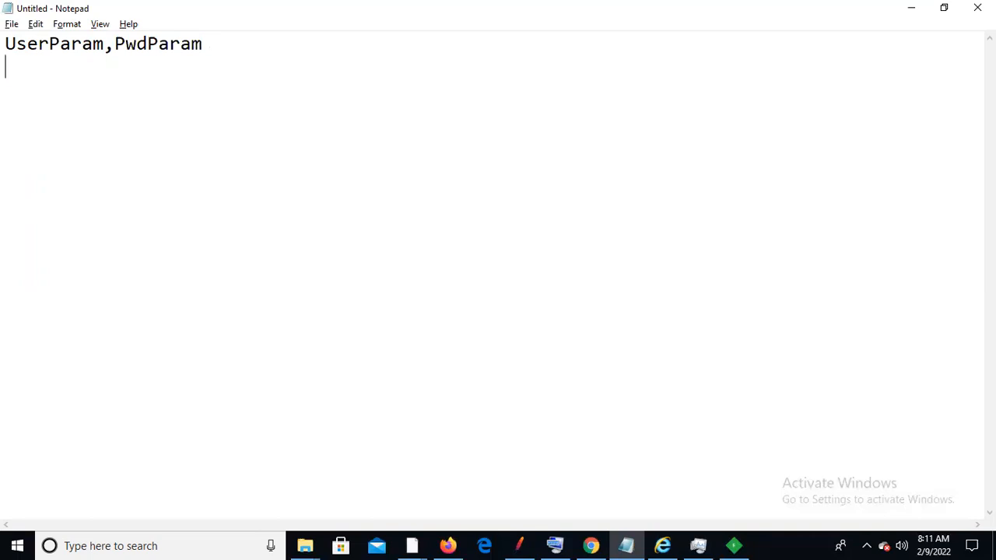
pyautogui.write('username')
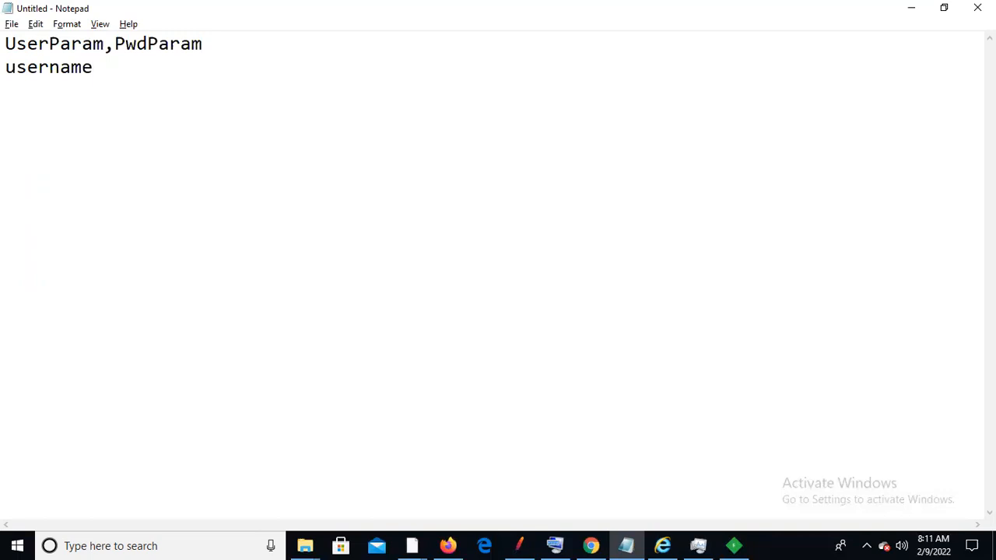
pyautogui.write(',password')
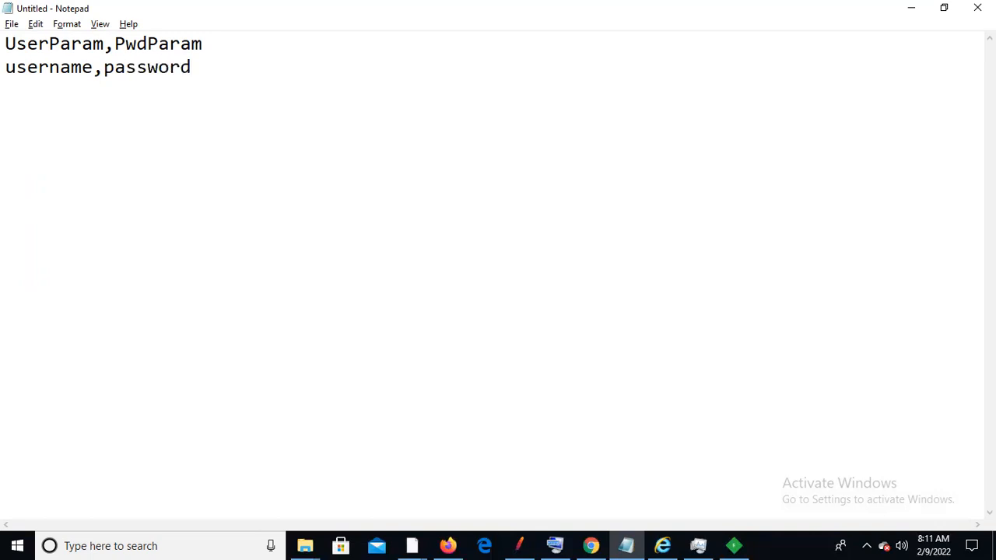
pyautogui.hotkey('ctrl', 's')
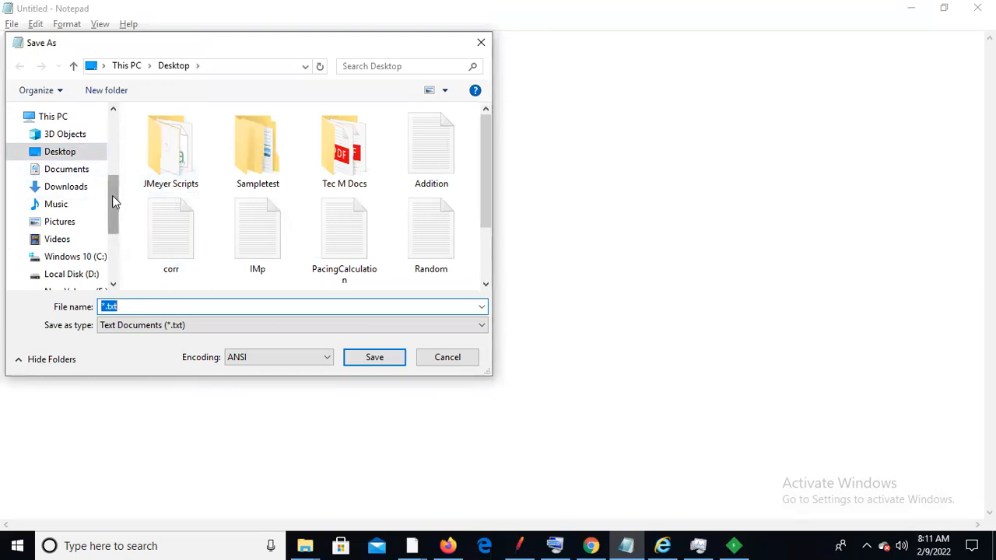
# Save the file as Testdata1.csv with the All Files type
pyautogui.click(480, 325)
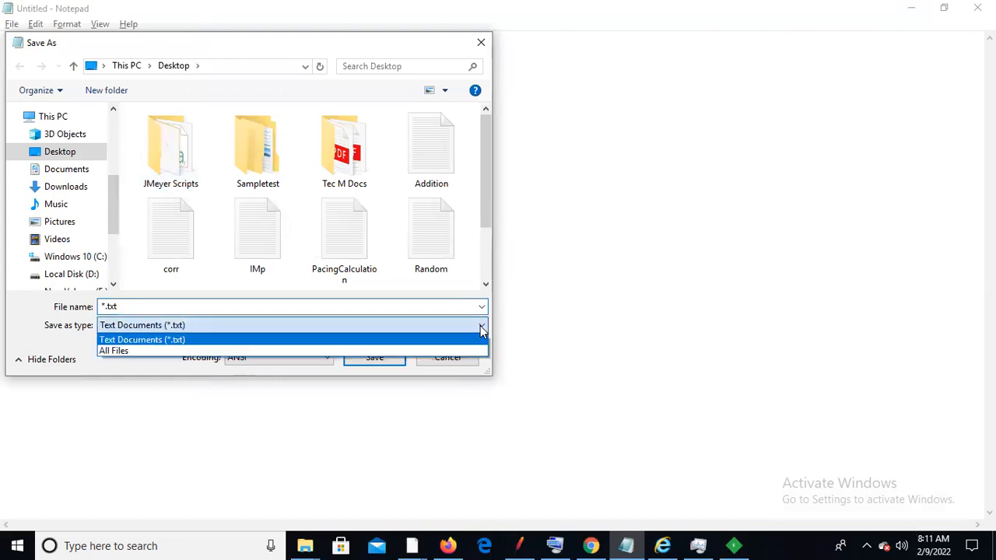
pyautogui.click(197, 352)
pyautogui.click(167, 306)
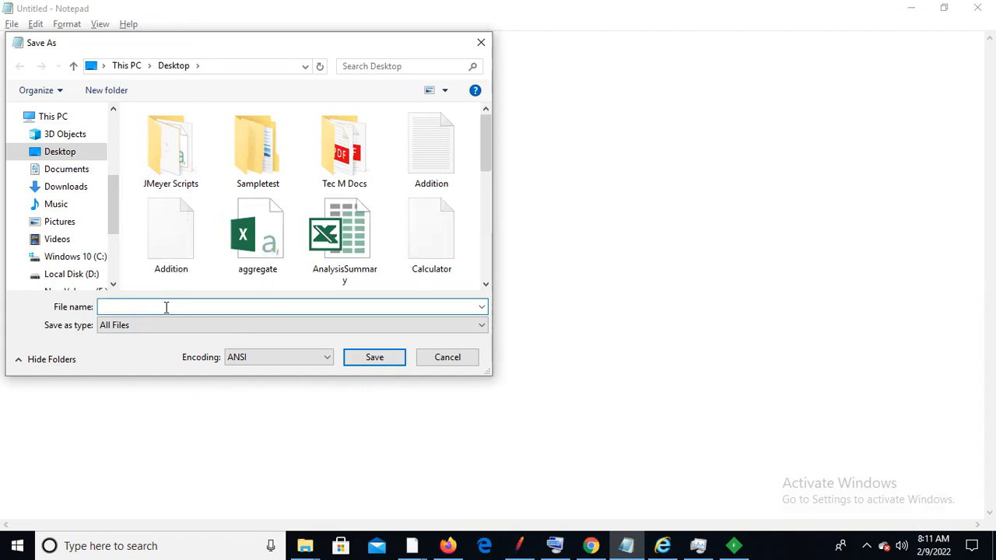
pyautogui.write('Te')
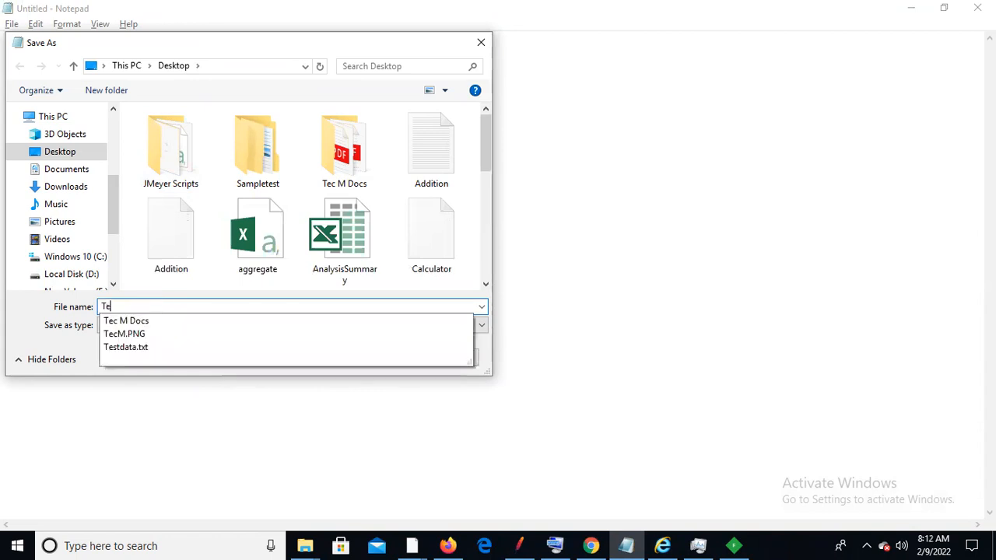
pyautogui.write('sts')
pyautogui.press('BackSpace')
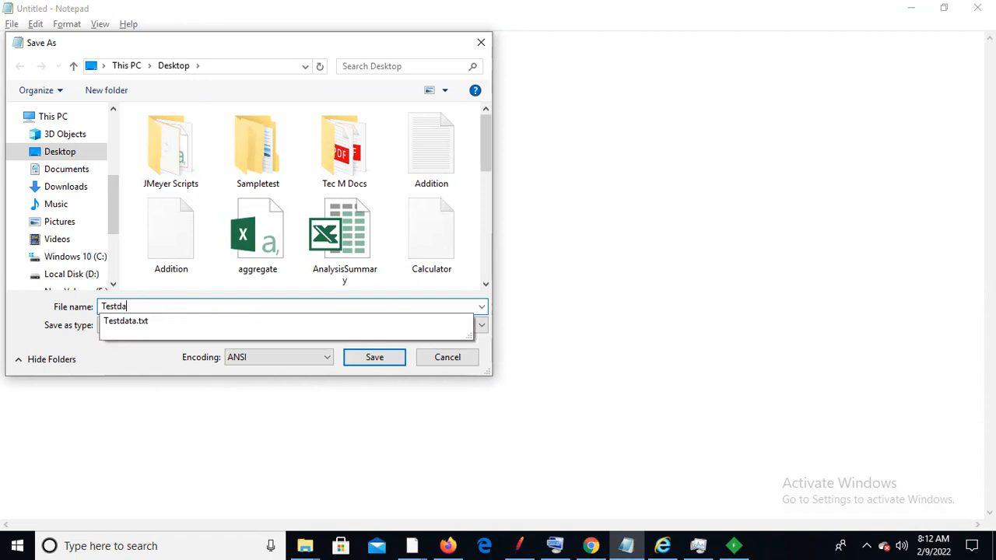
pyautogui.write('data1.csv')
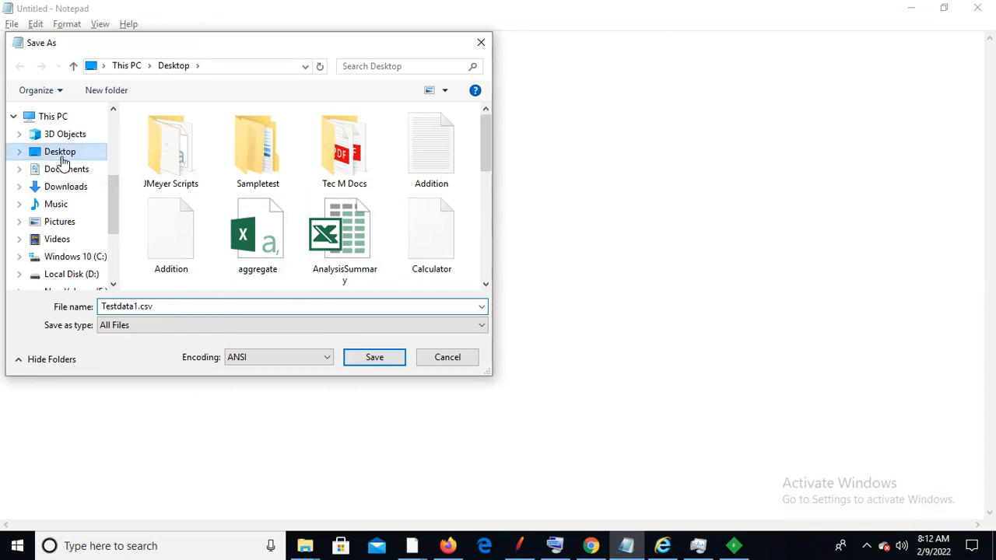
pyautogui.click(350, 352)
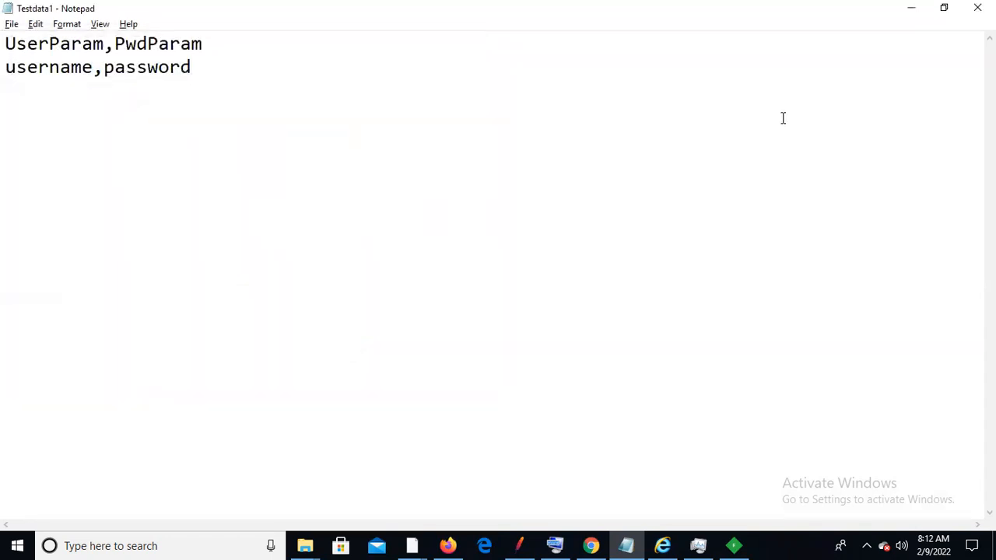
# Close Notepad and choose Desktop\Testdata1.csv as the CSV Data Set Config's filename
pyautogui.click(976, 8)
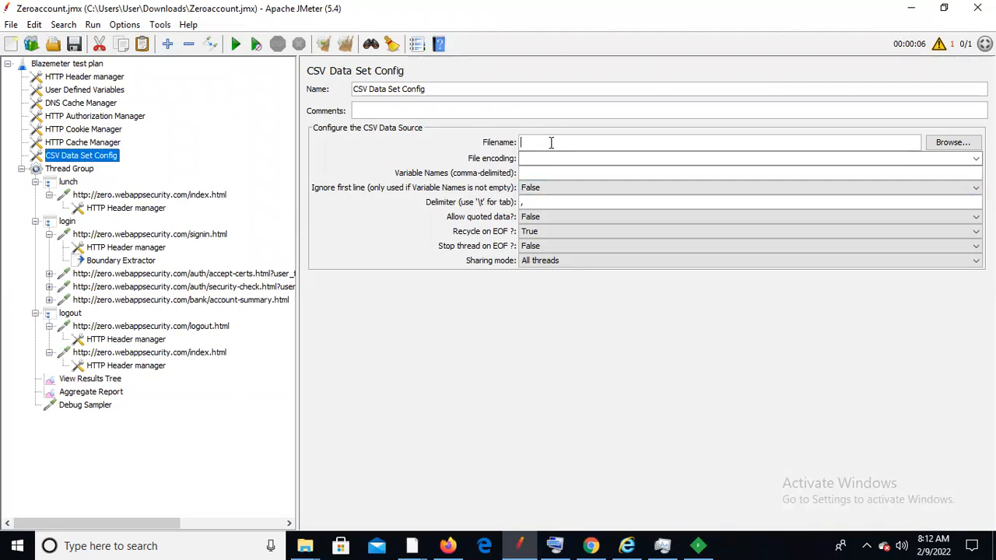
pyautogui.click(953, 143)
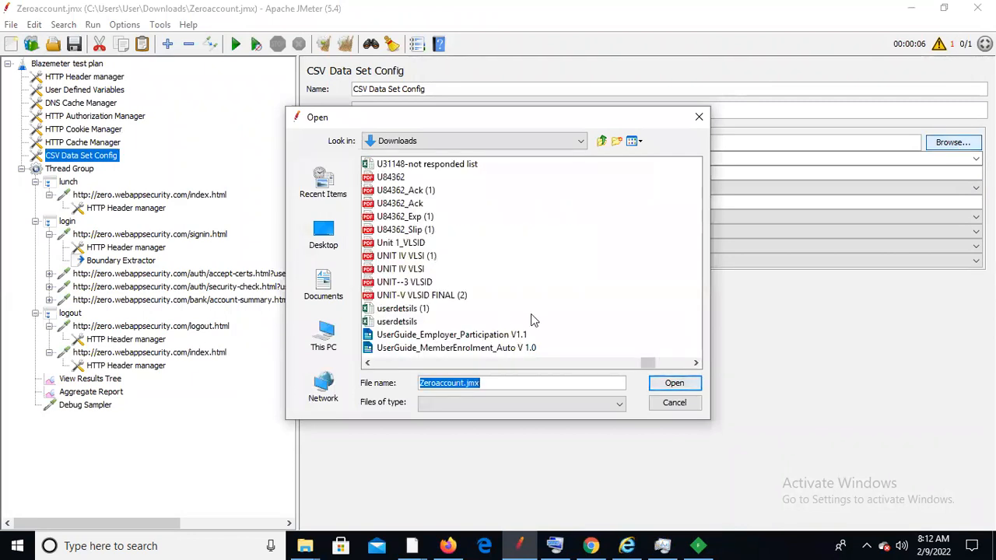
pyautogui.click(405, 299)
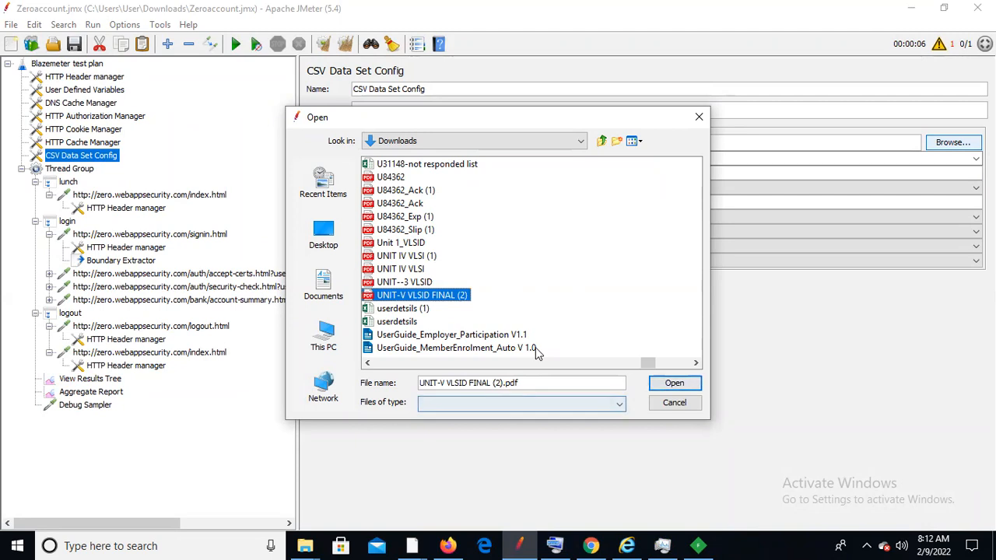
pyautogui.click(575, 511)
pyautogui.click(331, 259)
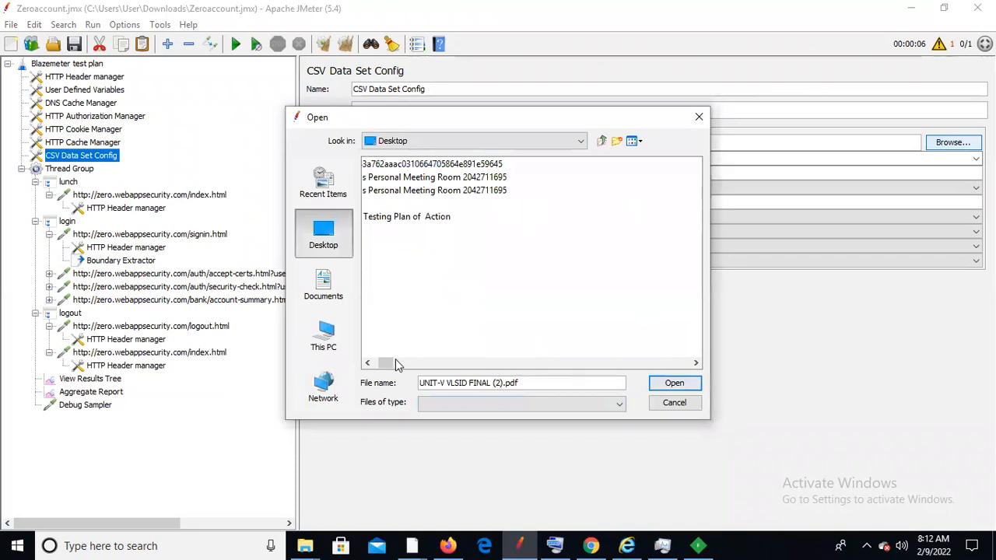
pyautogui.click(389, 335)
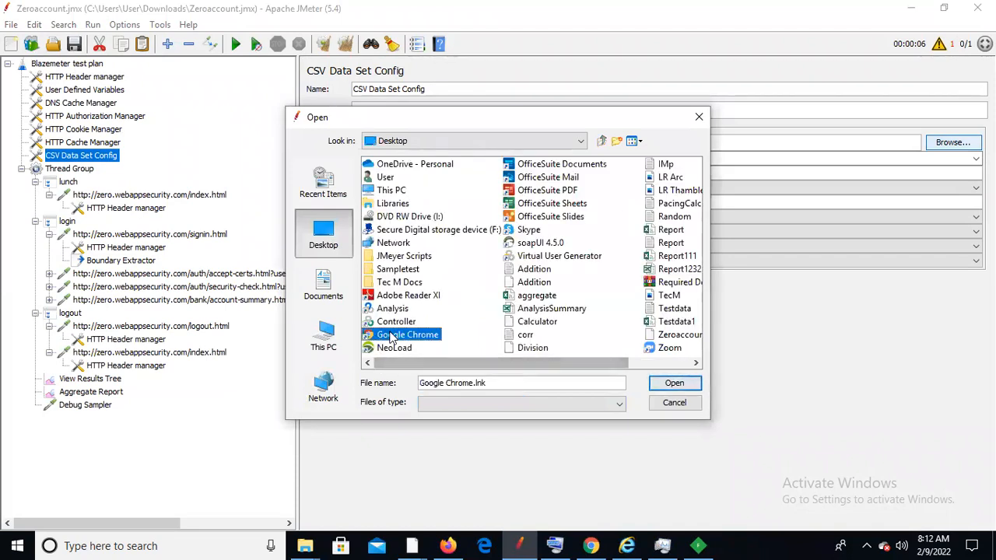
pyautogui.press('t')
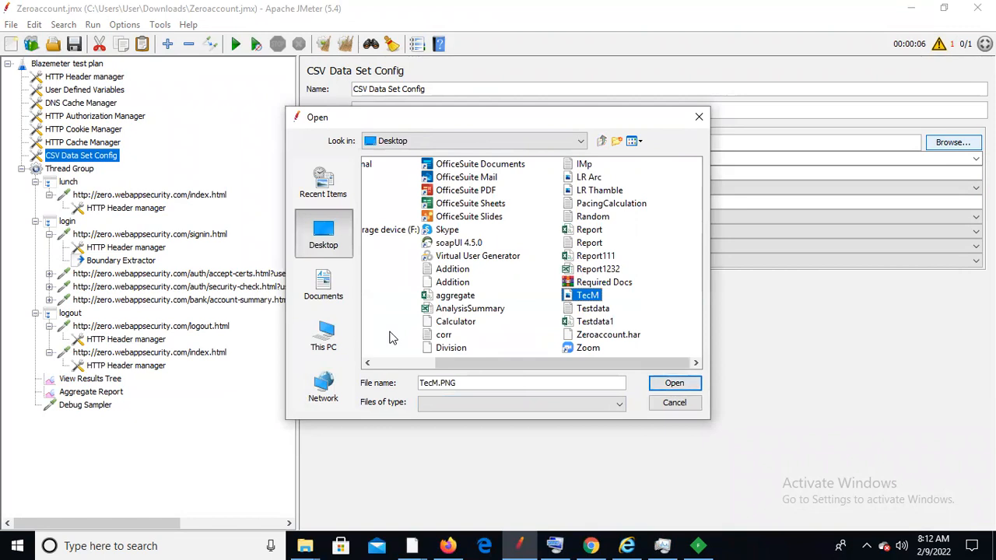
pyautogui.click(594, 322)
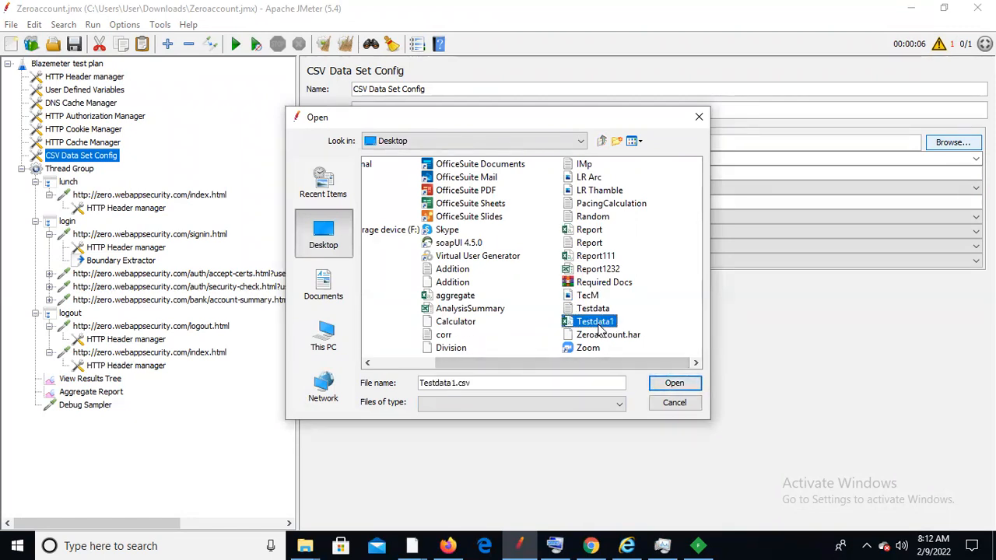
pyautogui.click(673, 382)
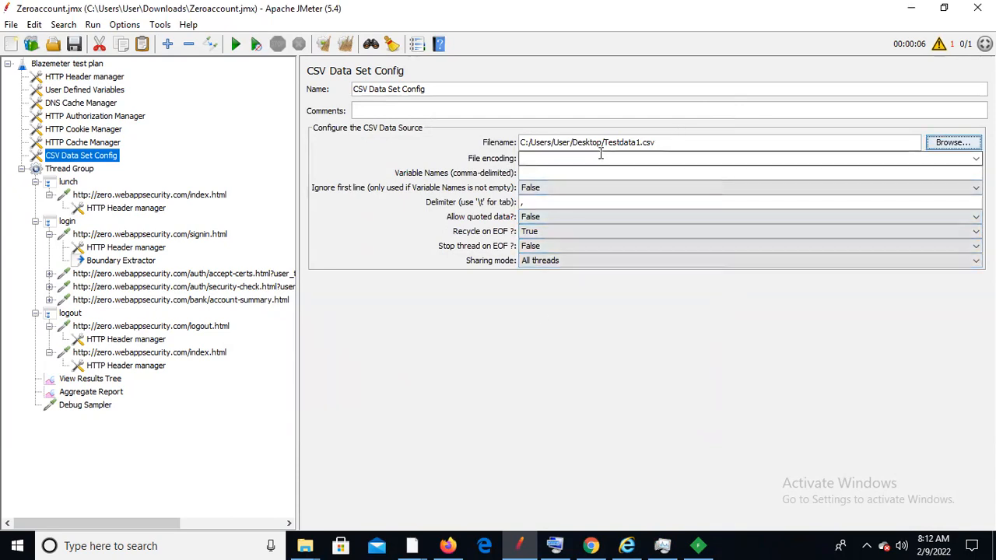
# Set the CSV Data Set Config's file encoding to UTF-8
pyautogui.click(560, 159)
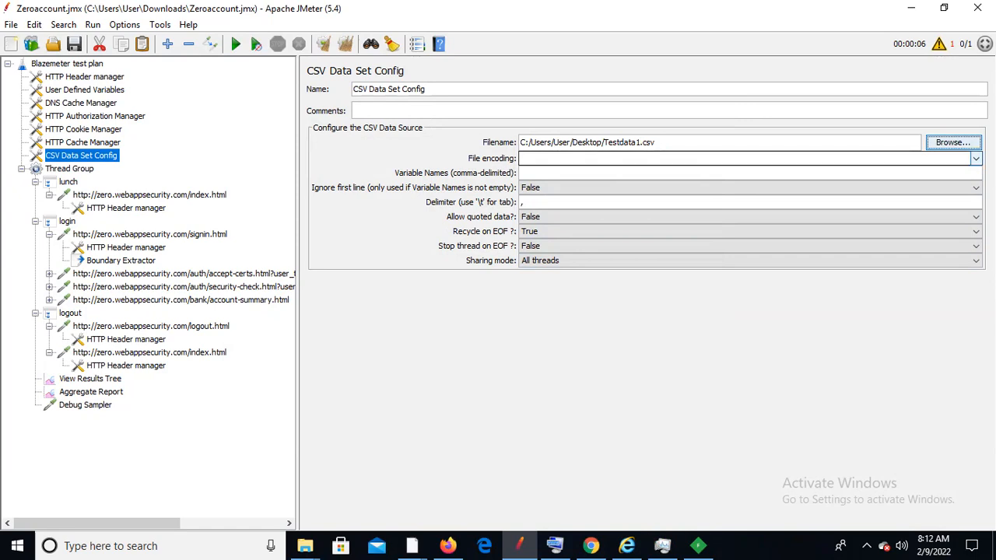
pyautogui.click(975, 158)
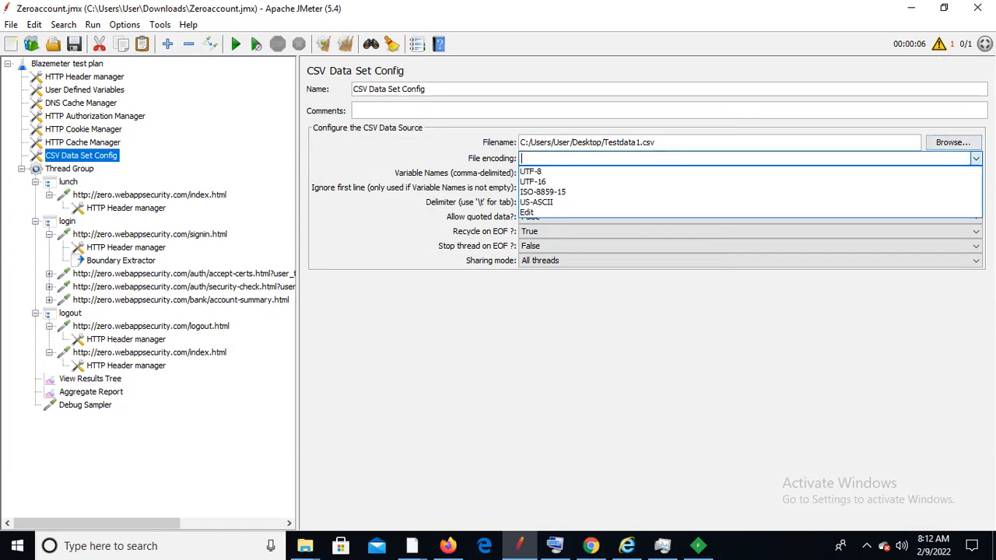
pyautogui.click(790, 170)
pyautogui.click(600, 174)
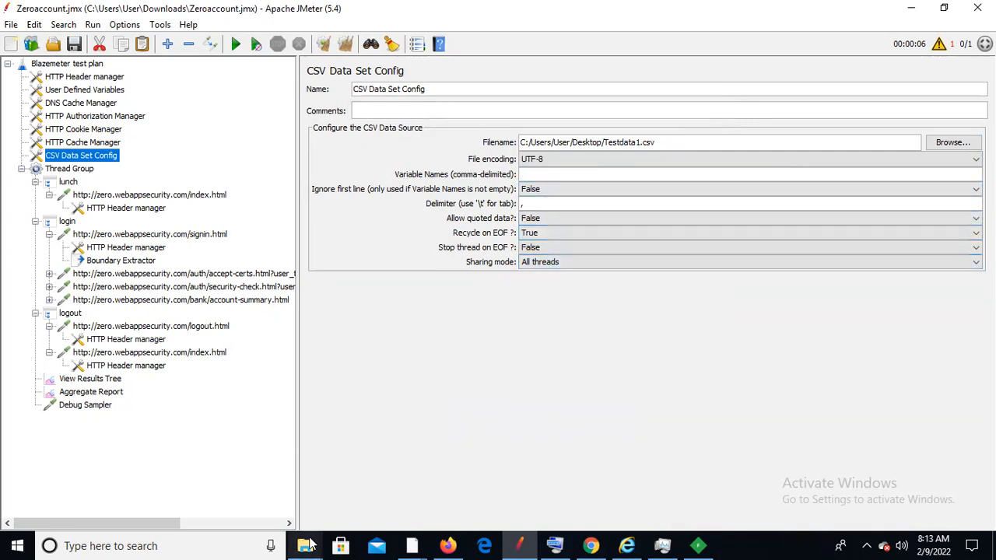
pyautogui.click(993, 545)
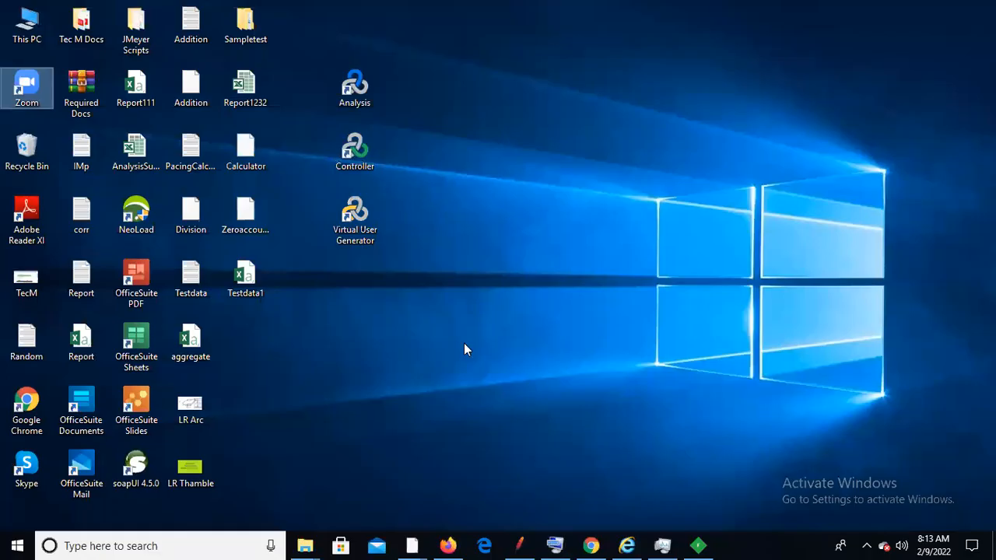
# Open Testdata1 from the desktop and start entering UserParam,PwdParam as the variable names
pyautogui.doubleClick(261, 275)
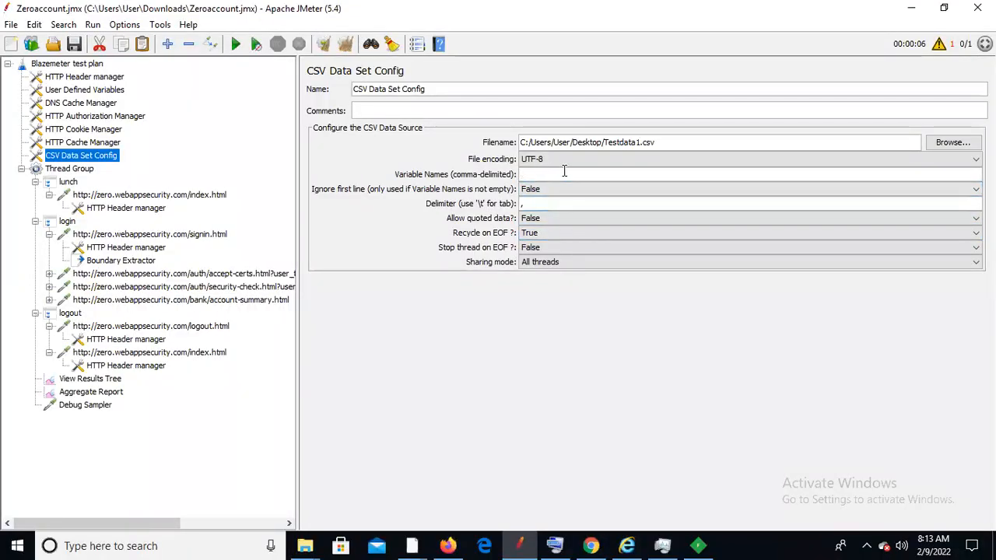
pyautogui.click(565, 172)
pyautogui.write('UserP')
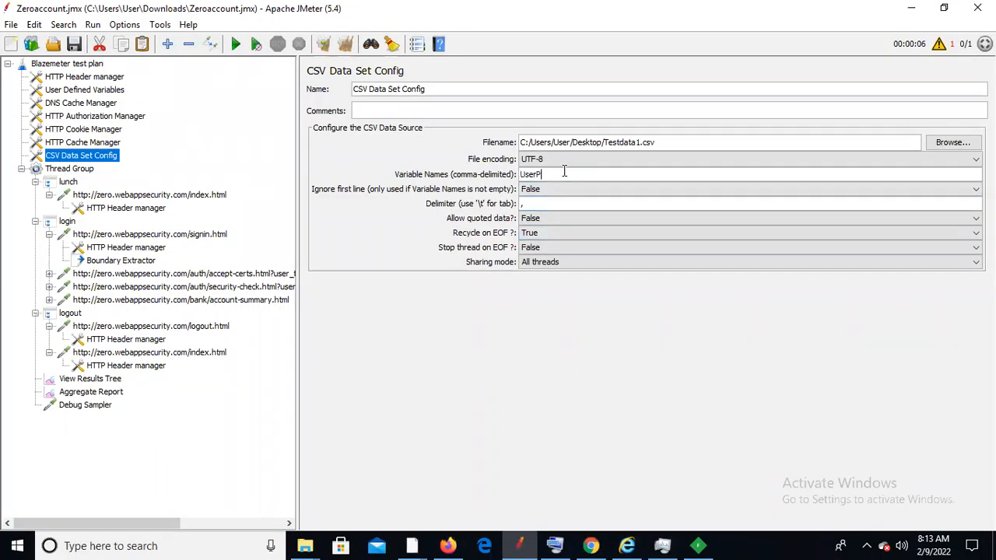
pyautogui.write('aram,PwdParam')
# Confirm the UserParam and PwdParam headers in Excel, then open JMeter's Ignore first line choices
pyautogui.click(733, 544)
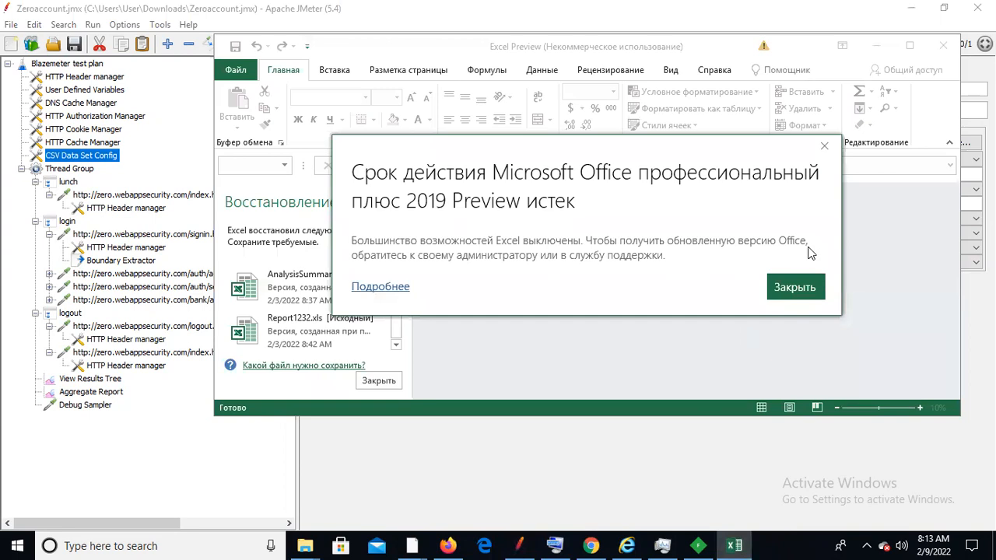
pyautogui.click(823, 147)
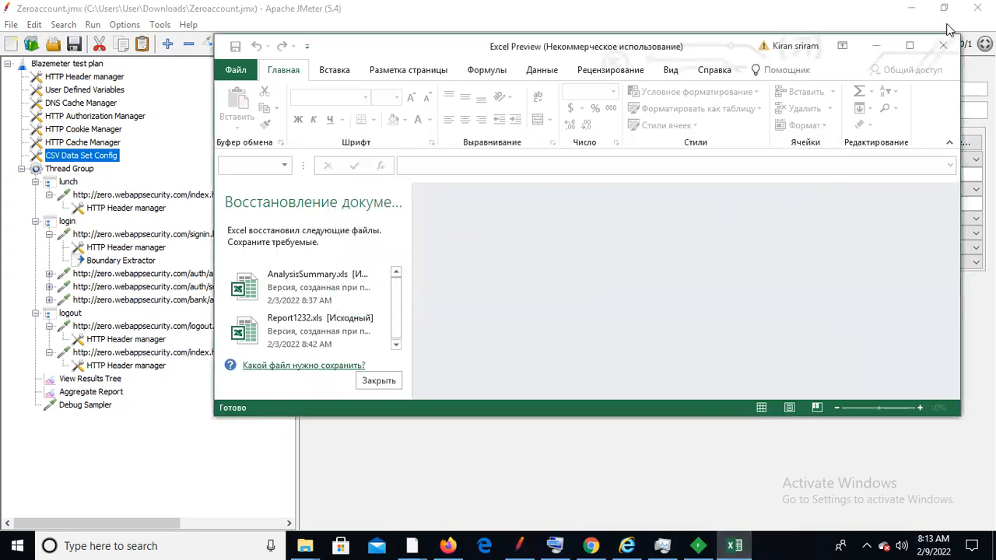
pyautogui.click(909, 46)
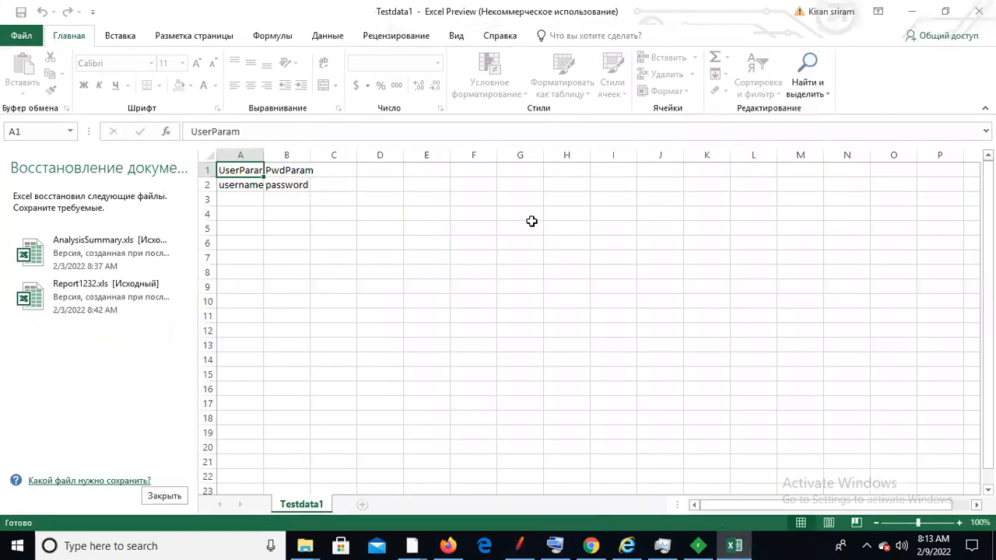
pyautogui.click(260, 154)
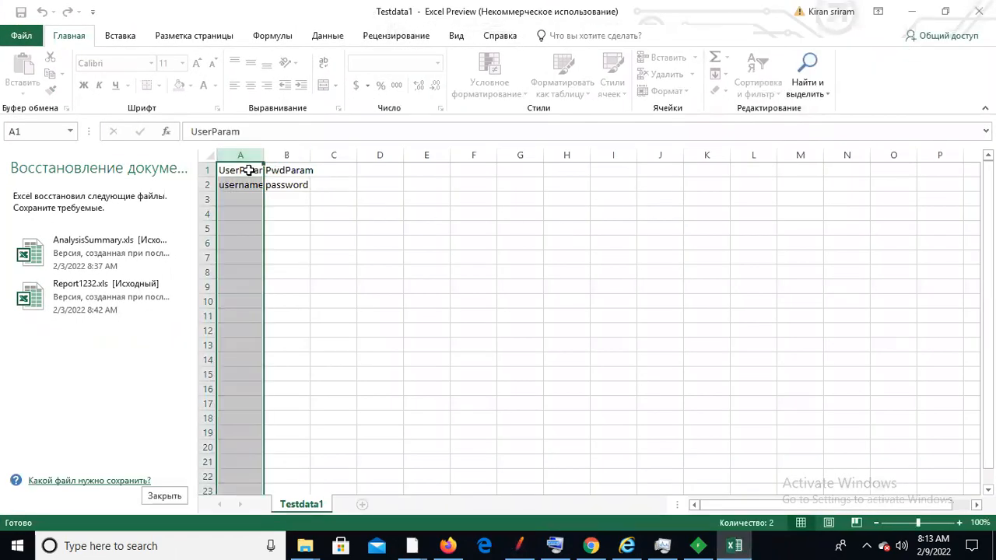
pyautogui.click(247, 169)
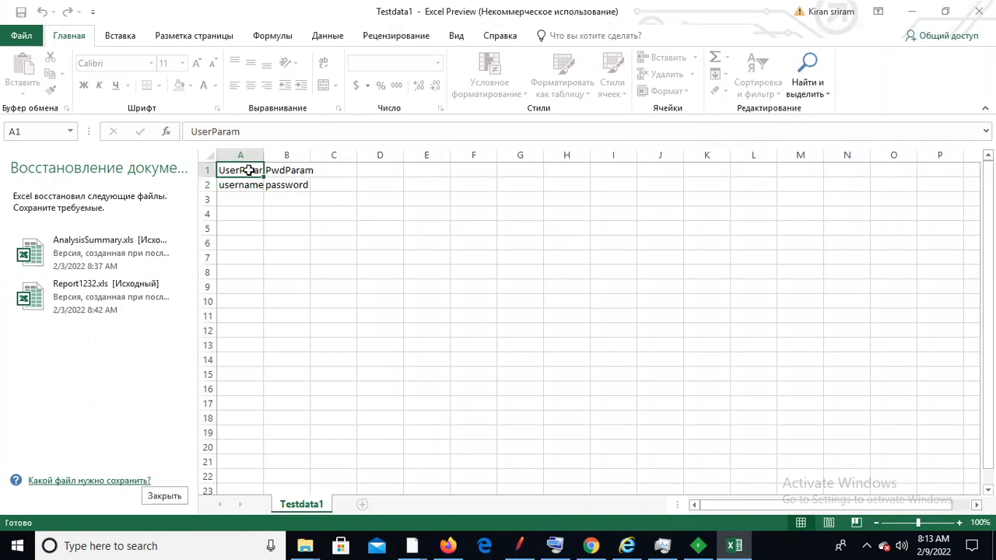
pyautogui.click(299, 169)
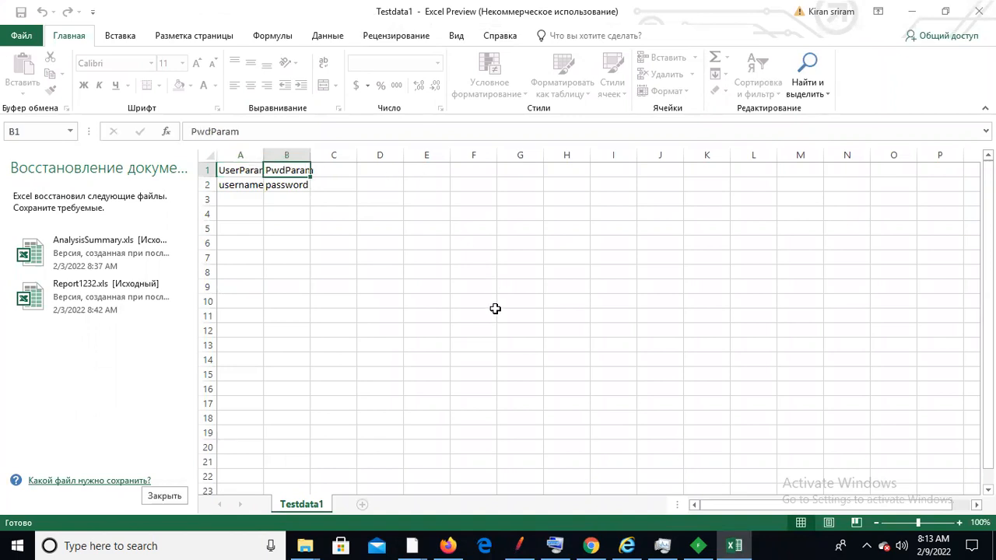
pyautogui.hotkey('alt', 'Tab')
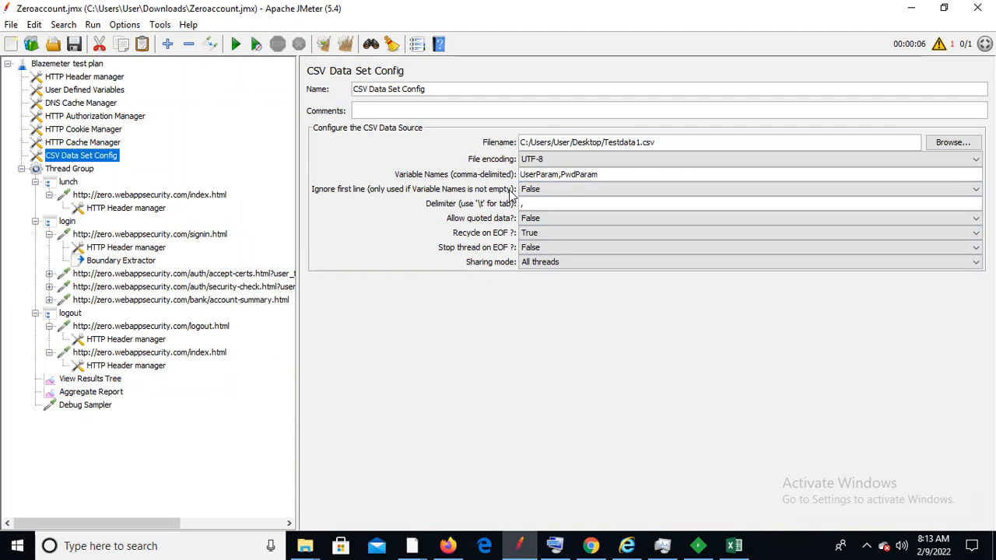
pyautogui.click(566, 192)
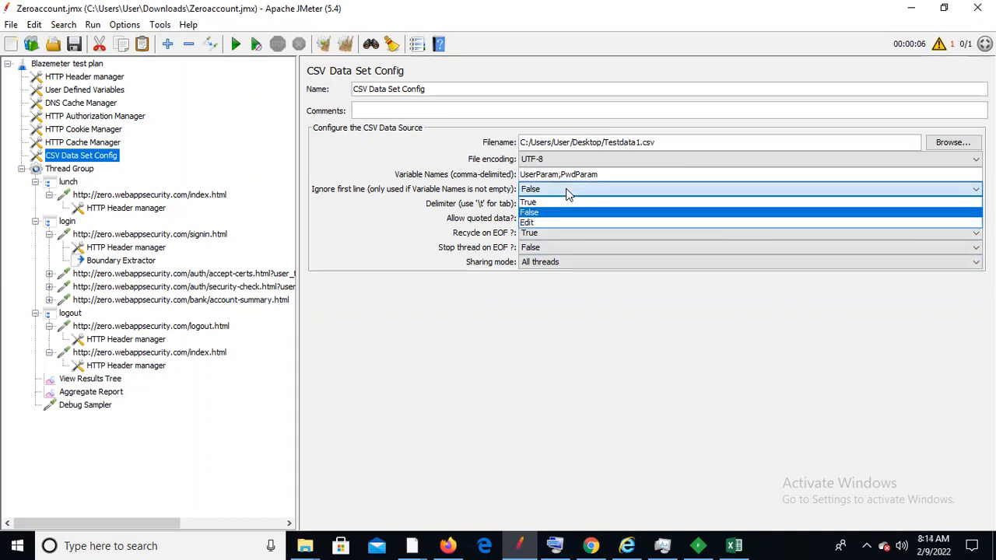